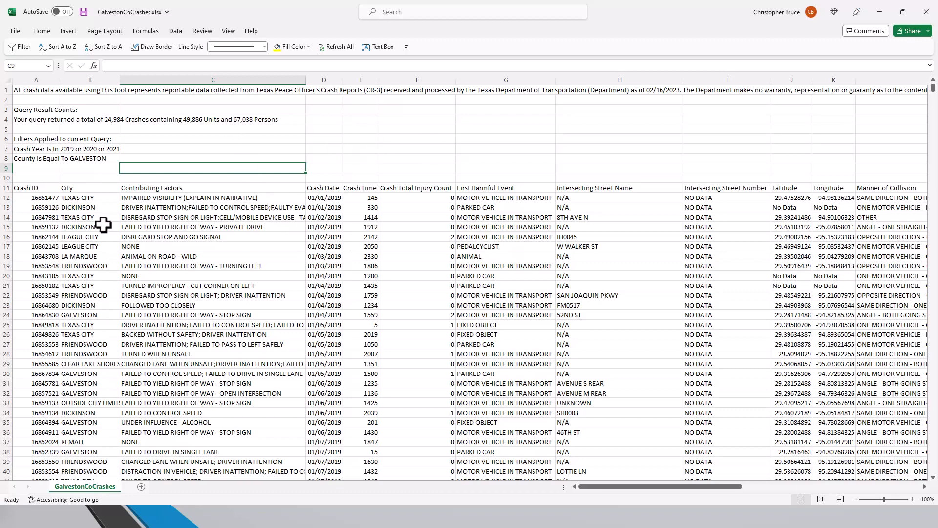
# - Examine the column headers in row 11 and the query notes in the rows above the crash data
pyautogui.click(8, 188)
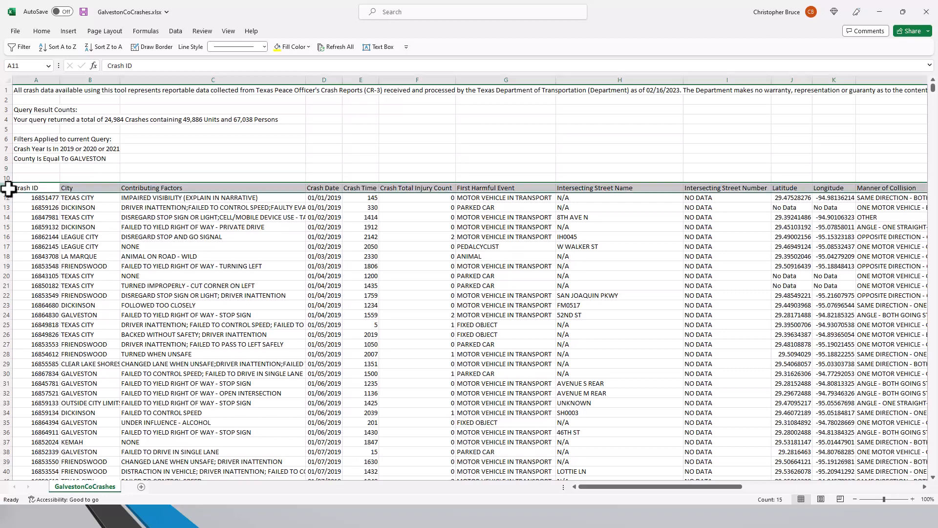
pyautogui.click(99, 227)
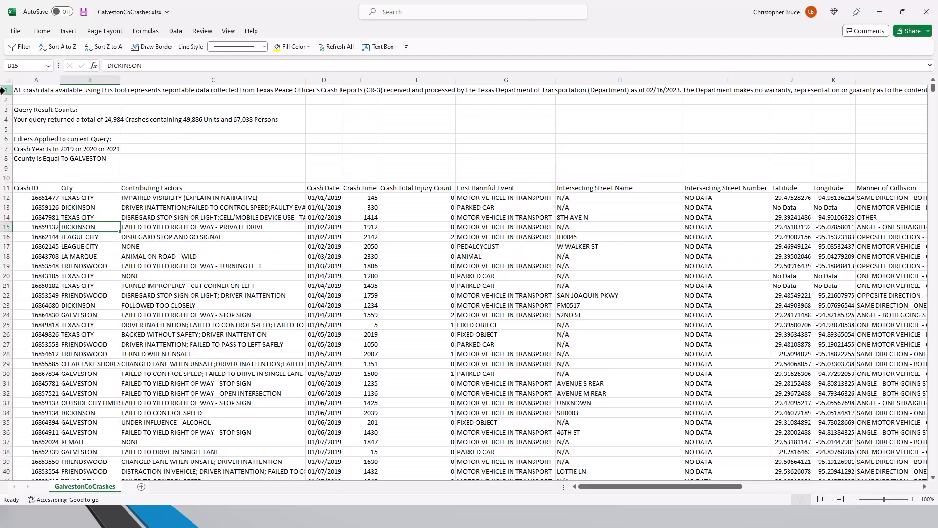
pyautogui.moveTo(2, 89); pyautogui.dragTo(6, 179)
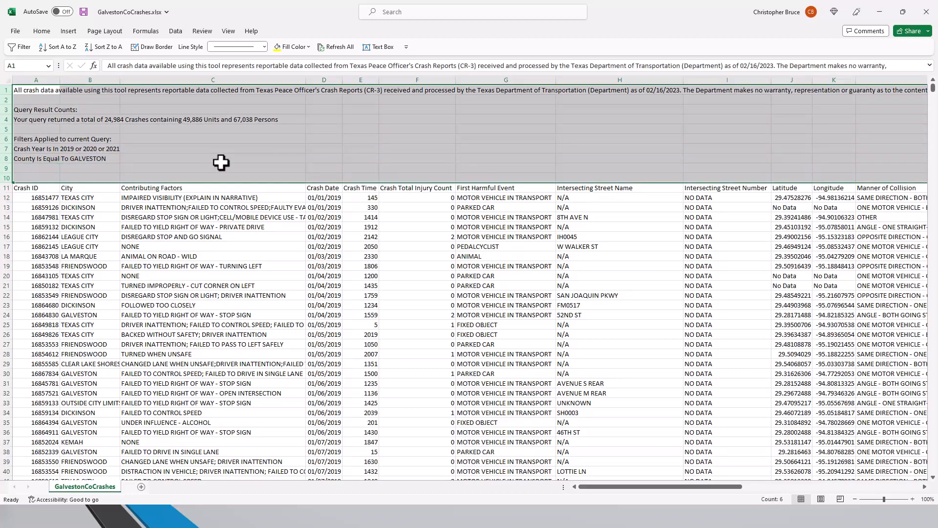
pyautogui.click(200, 209)
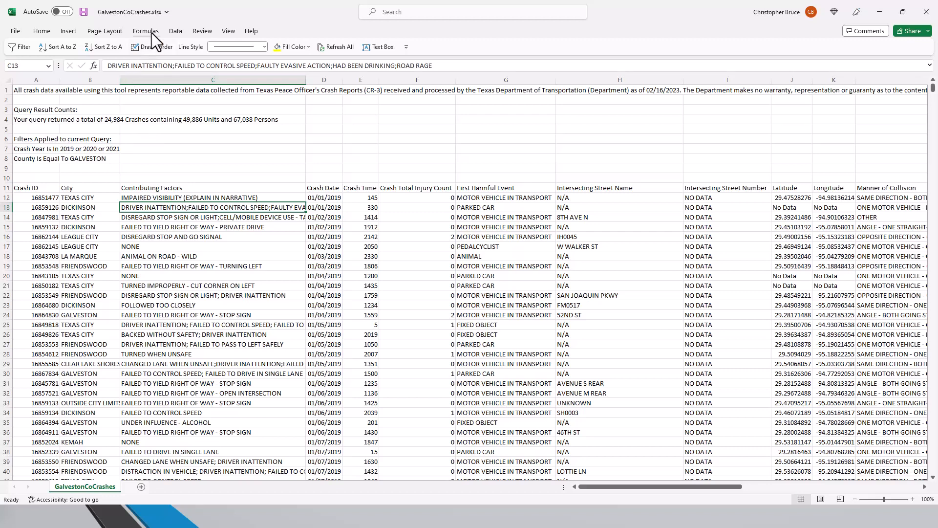
pyautogui.click(183, 139)
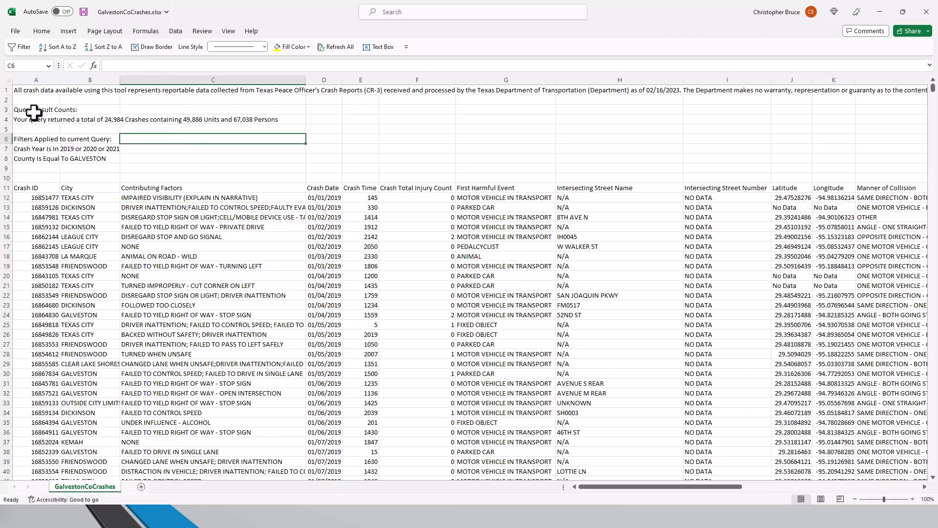
pyautogui.click(3, 91)
pyautogui.moveTo(3, 91); pyautogui.dragTo(27, 161)
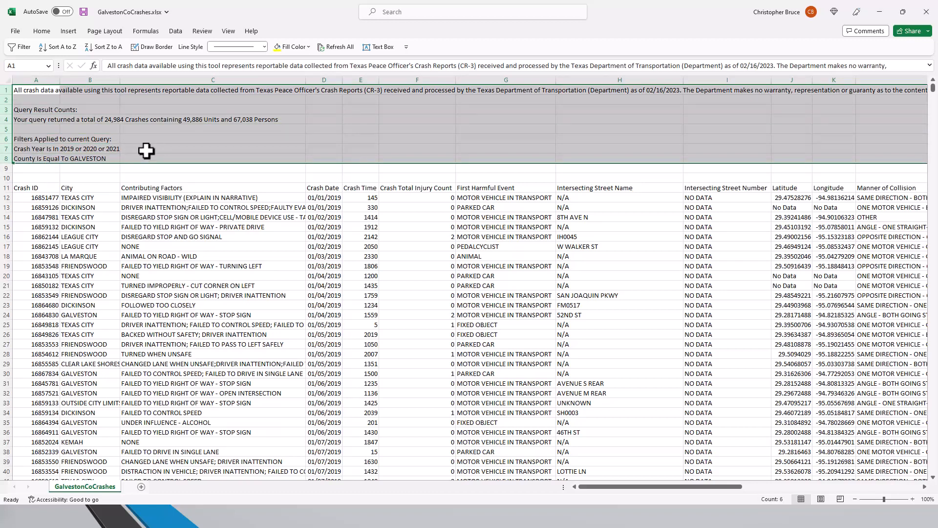
pyautogui.click(246, 187)
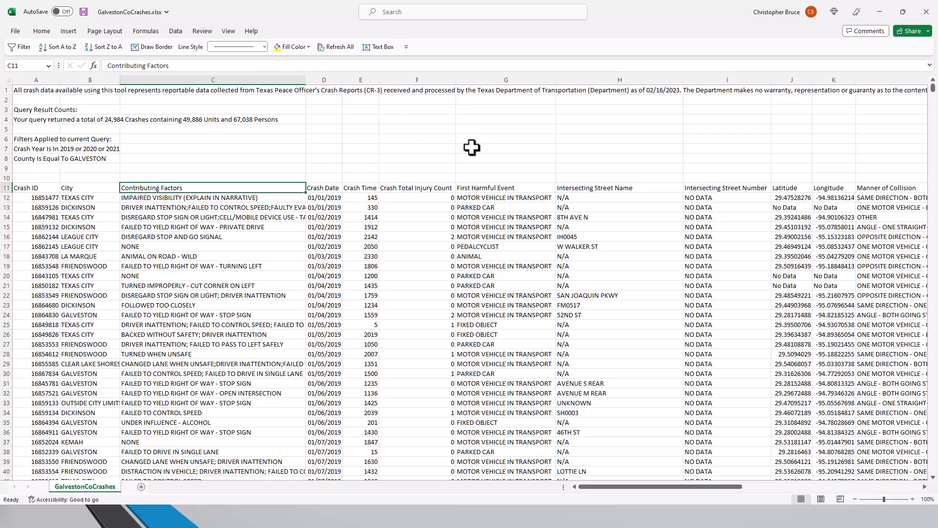
pyautogui.click(781, 149)
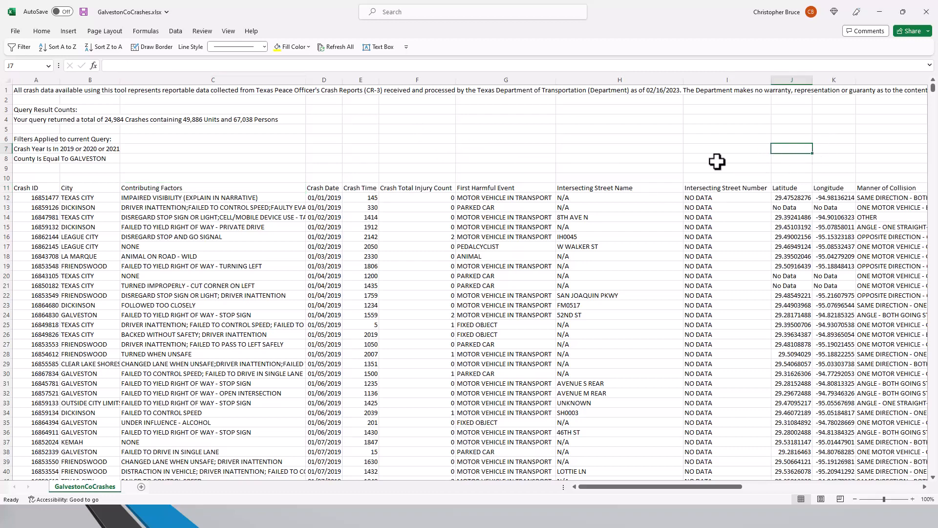
pyautogui.click(364, 160)
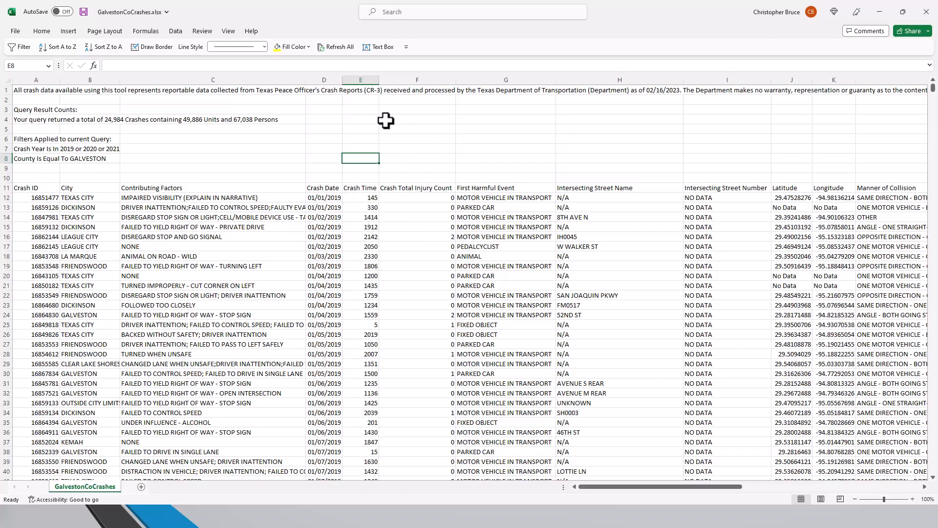
pyautogui.click(418, 130)
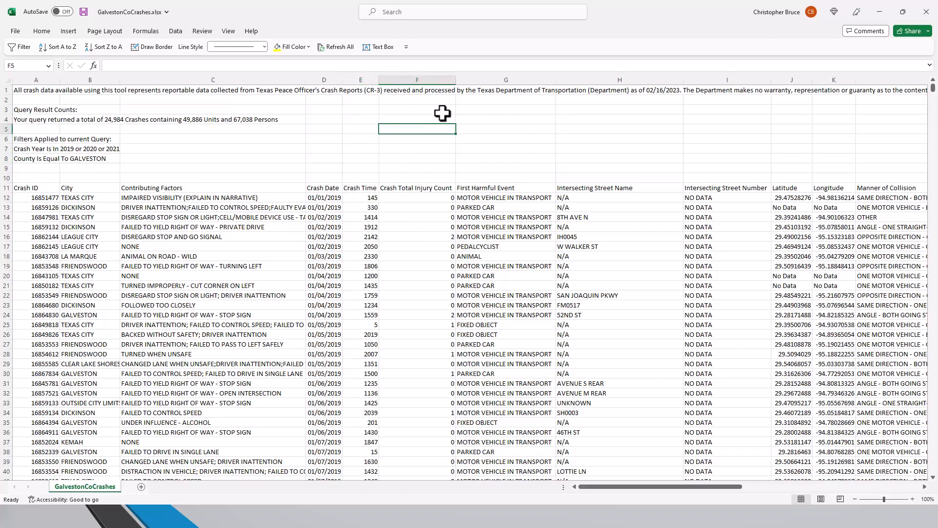
pyautogui.click(443, 112)
pyautogui.click(530, 120)
pyautogui.click(494, 139)
pyautogui.click(492, 148)
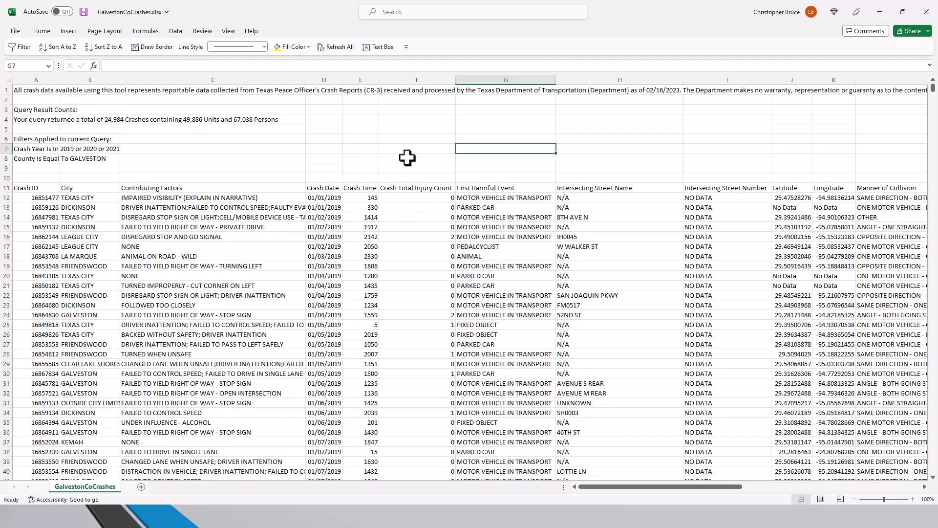
pyautogui.click(408, 117)
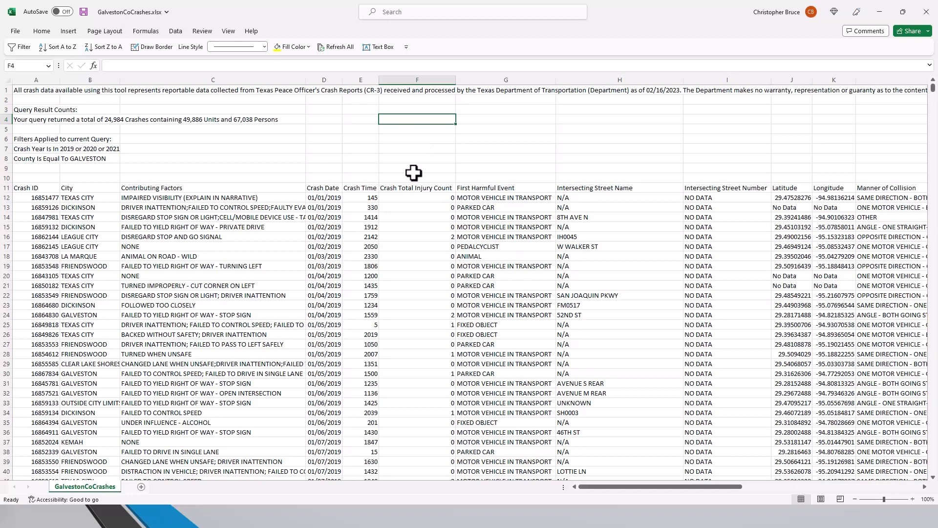
pyautogui.click(181, 237)
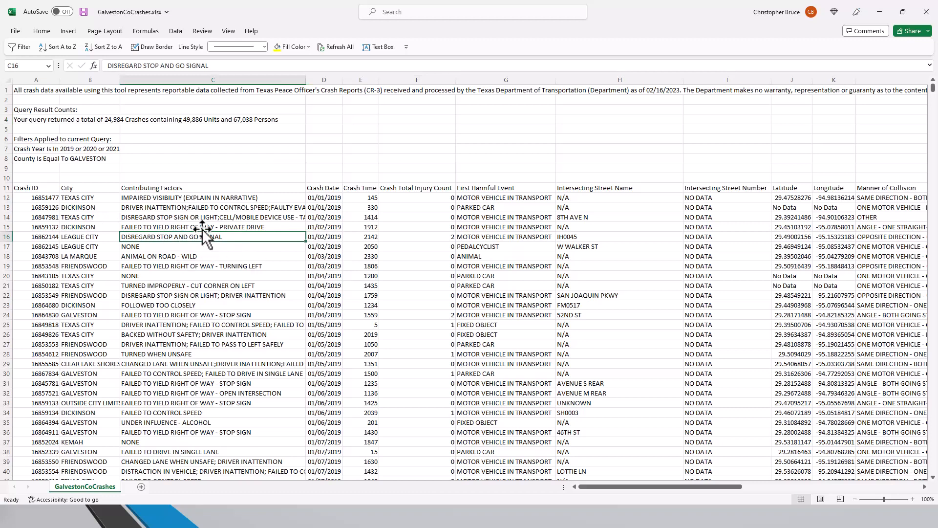
# - Sort the crash records by Crash ID from smallest to largest, and undo the sort
pyautogui.click(45, 198)
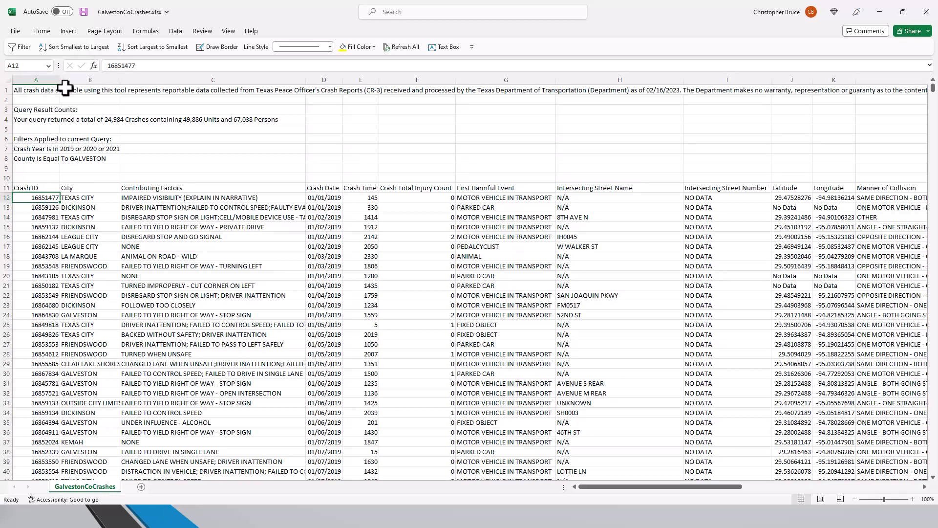
pyautogui.click(48, 246)
pyautogui.click(46, 217)
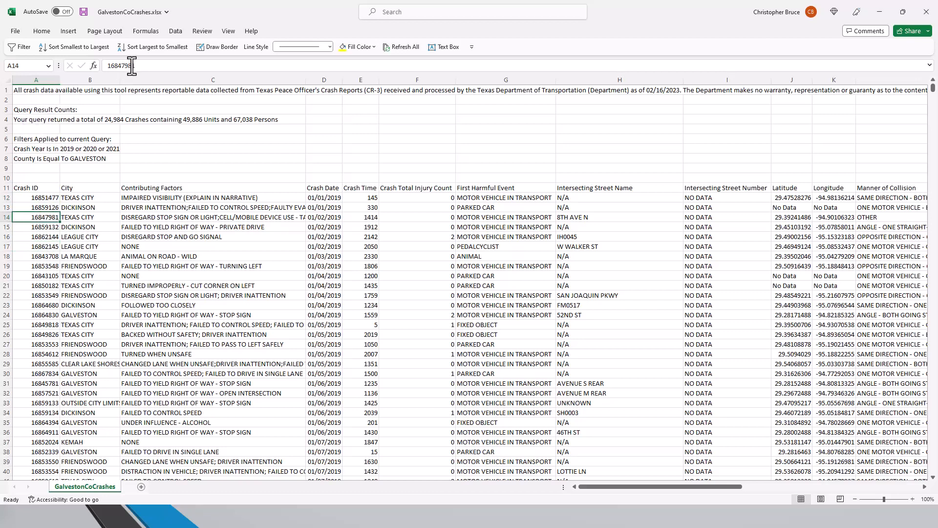
pyautogui.click(84, 49)
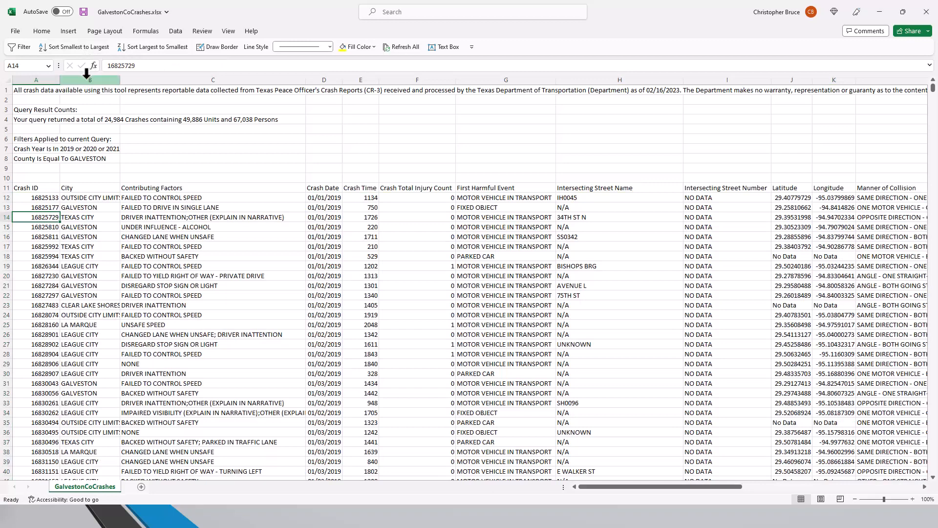
pyautogui.hotkey('ctrl', 'z')
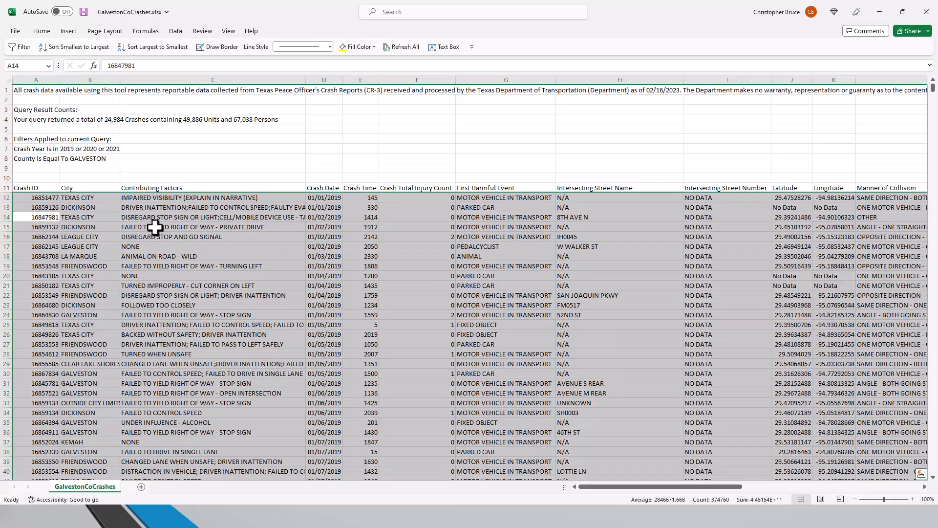
pyautogui.click(162, 227)
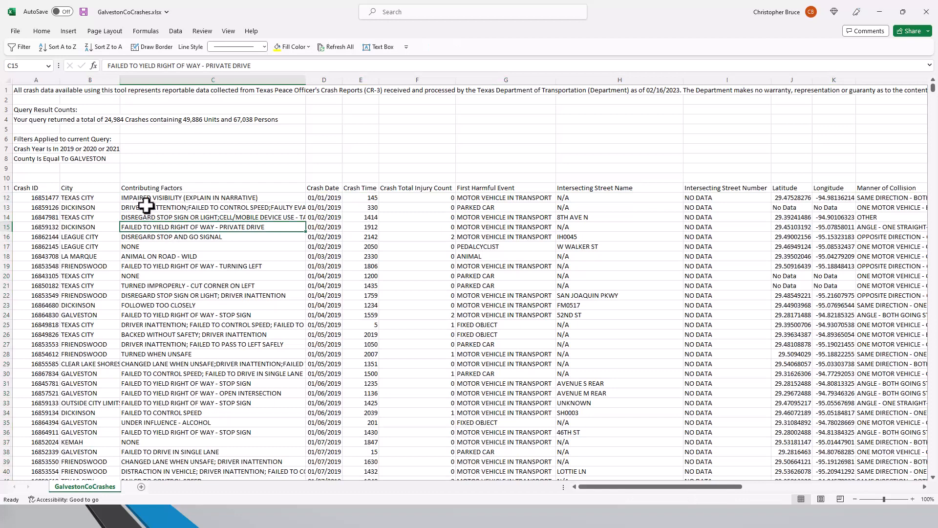
pyautogui.click(146, 206)
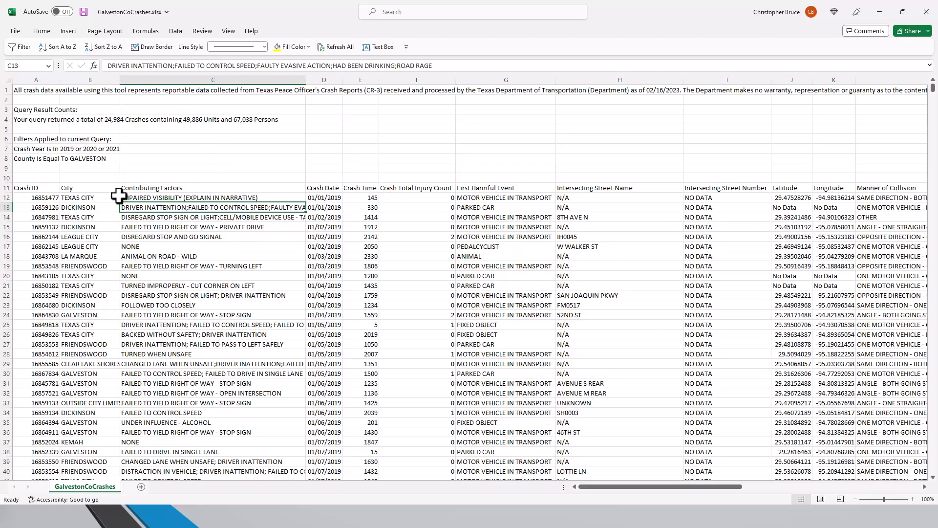
pyautogui.click(90, 213)
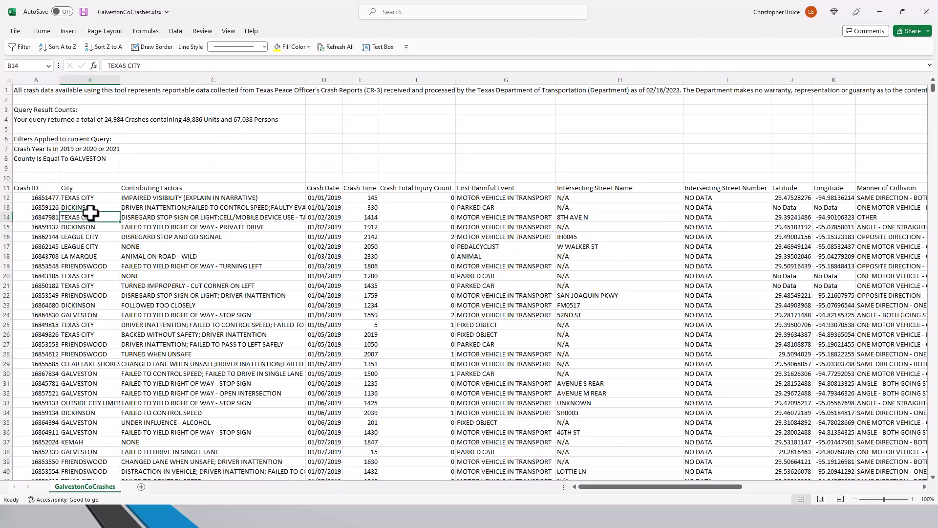
pyautogui.click(213, 237)
pyautogui.click(71, 209)
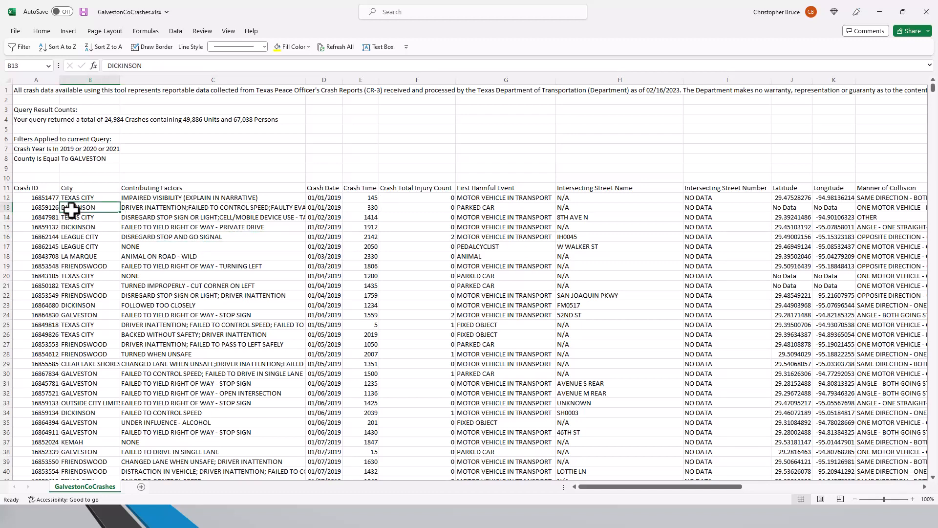
pyautogui.click(53, 259)
# - Start creating a table from cell C16, check the proposed range against the data's last row and column, and cancel
pyautogui.click(195, 234)
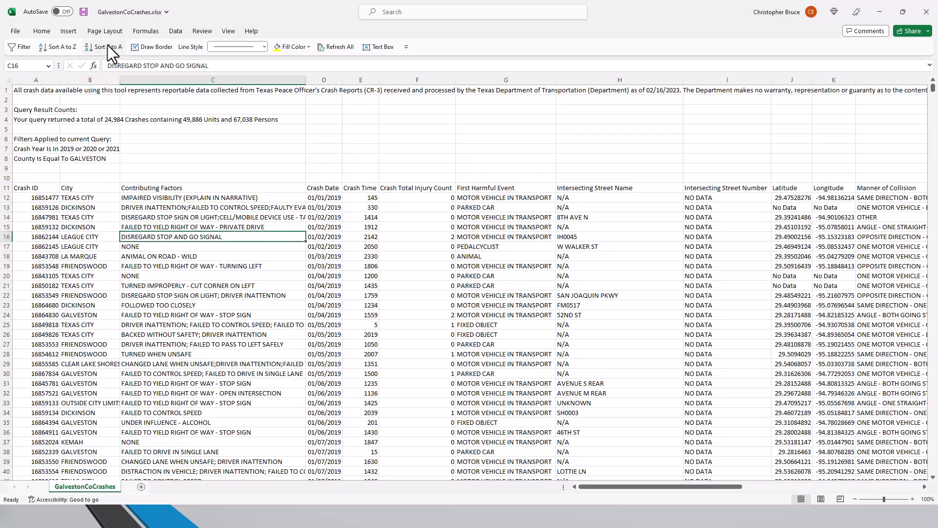
pyautogui.click(68, 31)
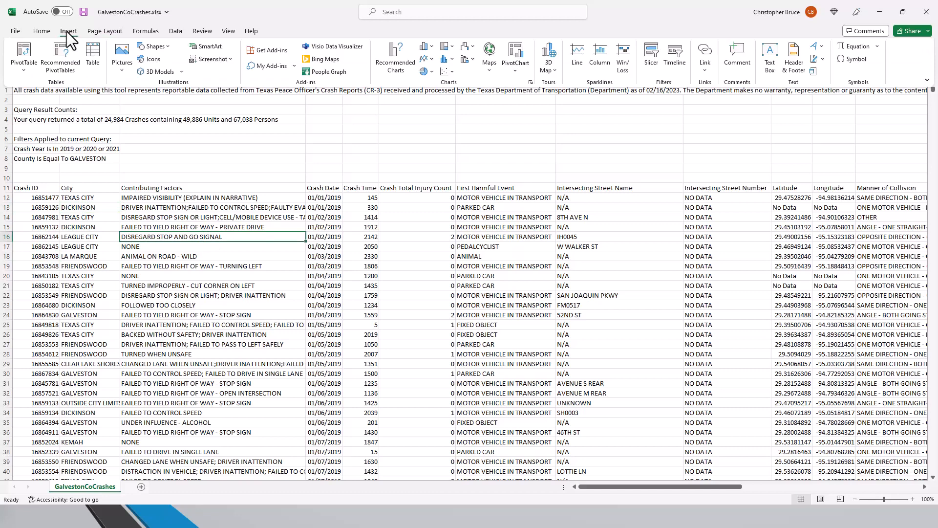
pyautogui.click(90, 51)
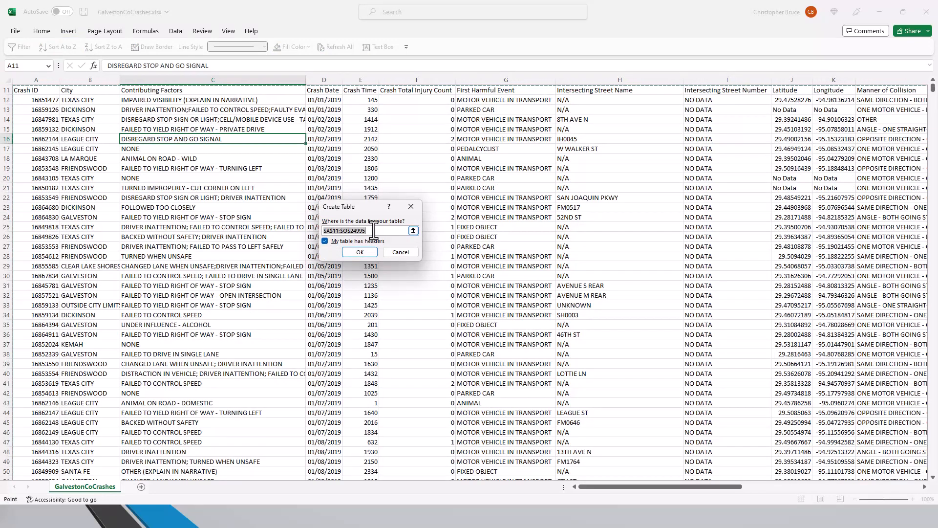
pyautogui.click(378, 230)
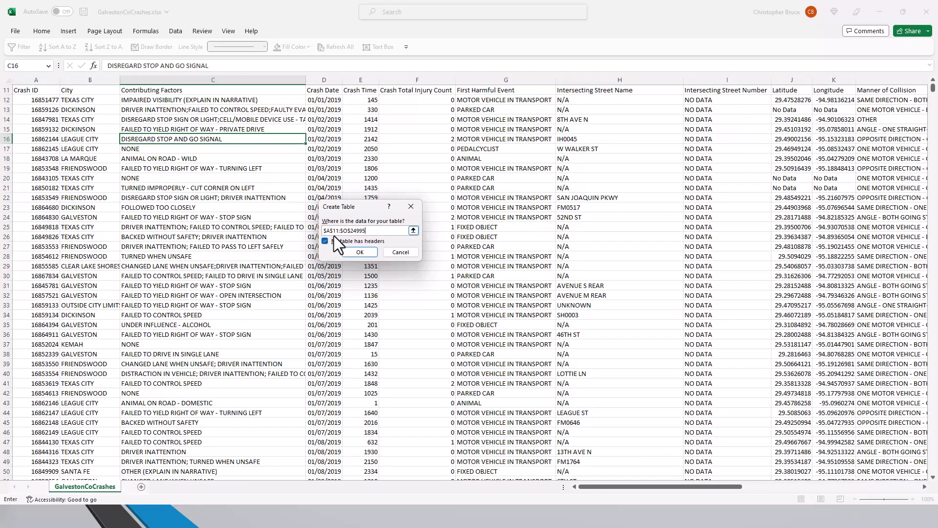
pyautogui.scroll(2, 74, 205)
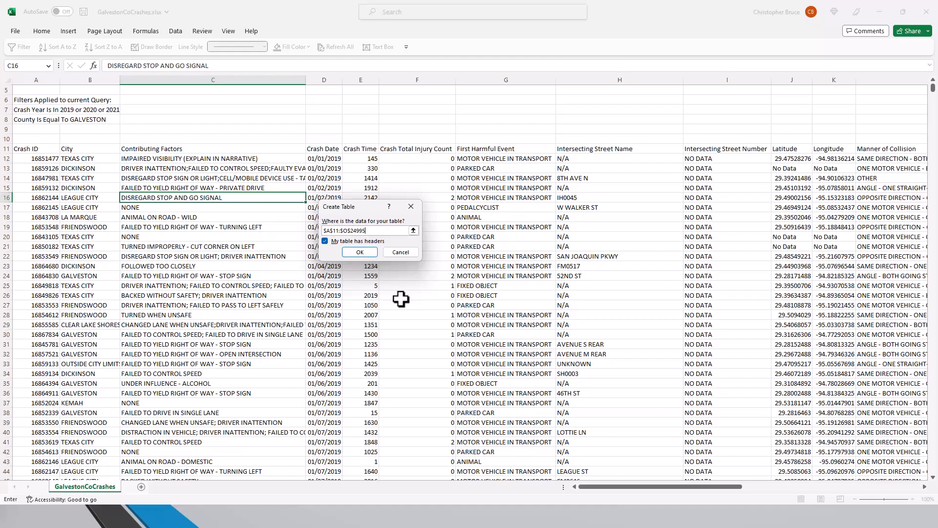
pyautogui.moveTo(933, 93); pyautogui.dragTo(934, 469)
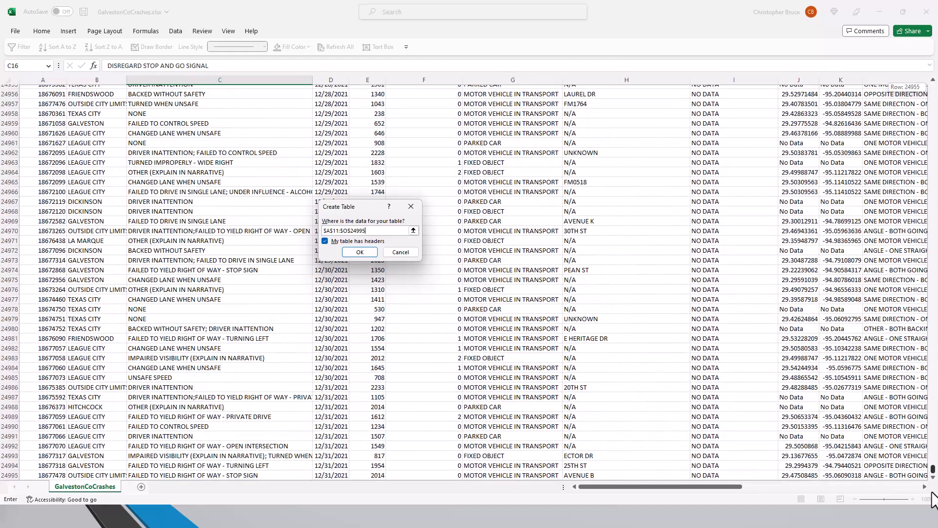
pyautogui.moveTo(619, 486); pyautogui.dragTo(865, 492)
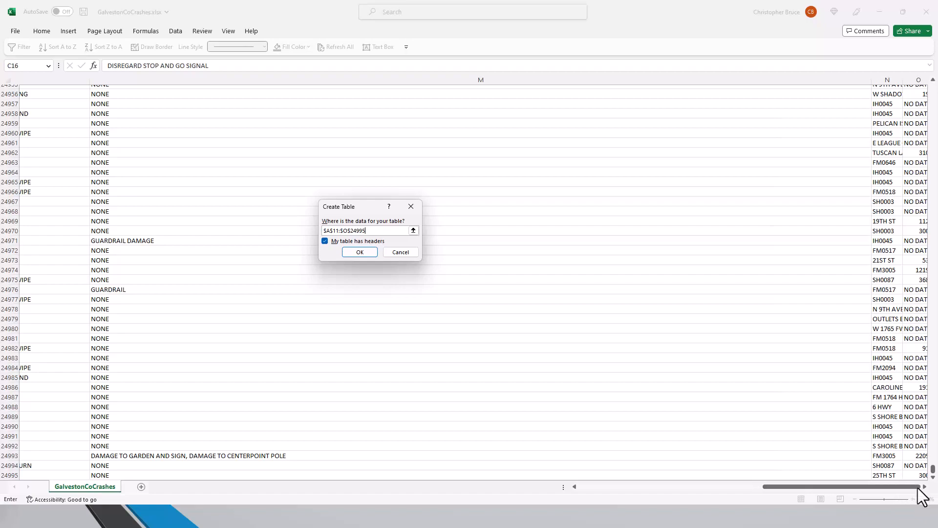
pyautogui.click(924, 487)
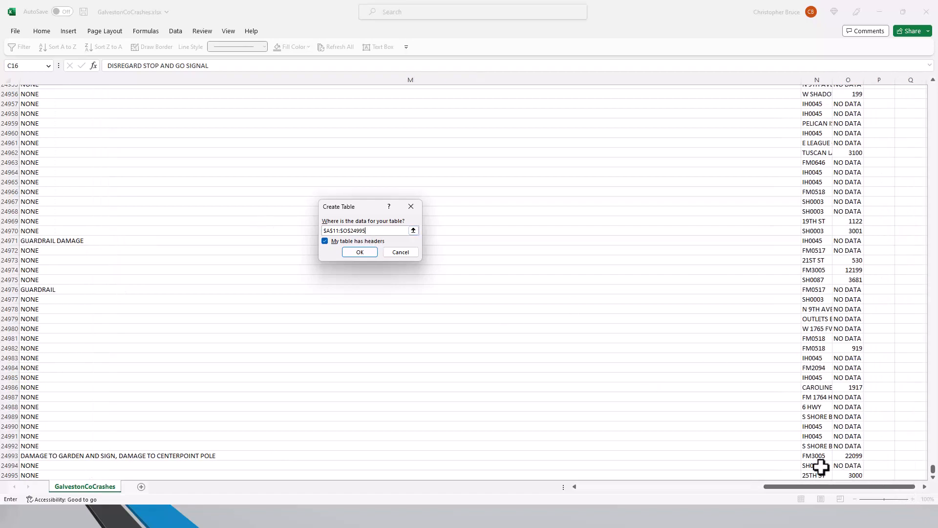
pyautogui.moveTo(806, 486); pyautogui.dragTo(635, 493)
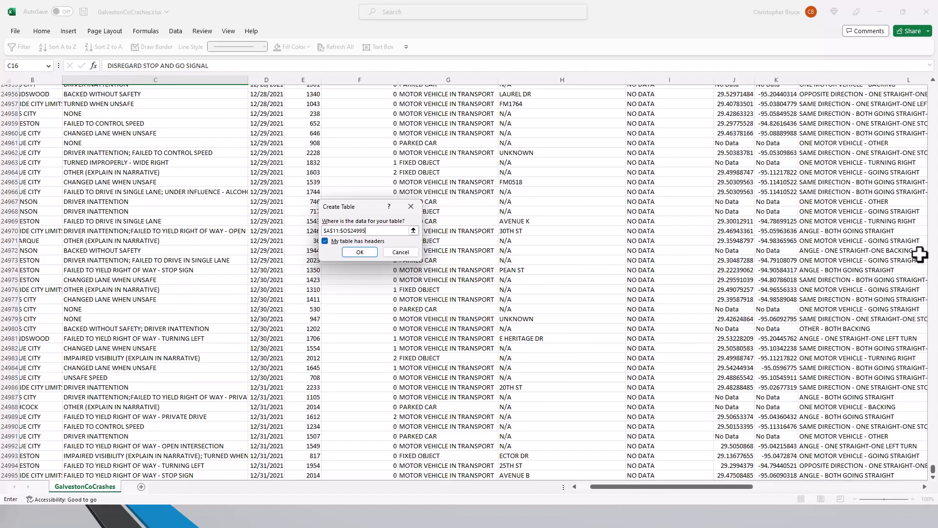
pyautogui.moveTo(934, 472); pyautogui.dragTo(928, 84)
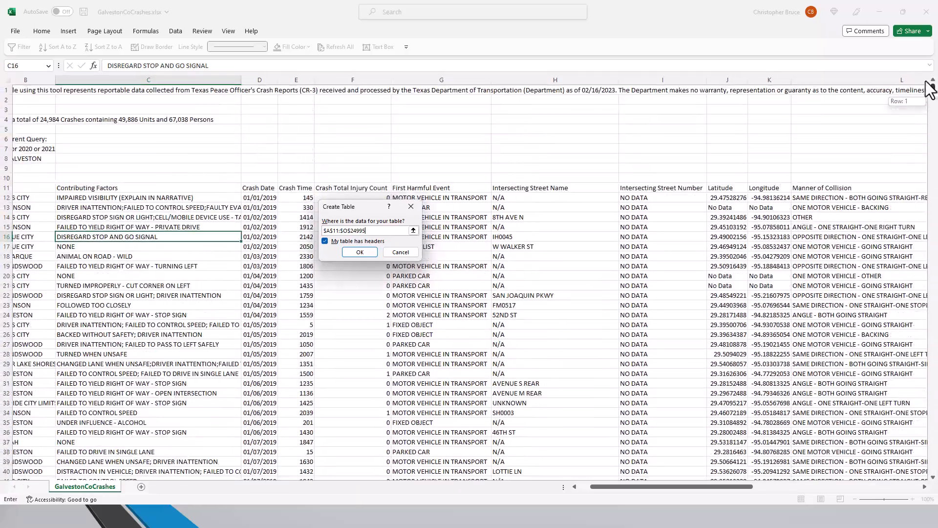
pyautogui.click(401, 253)
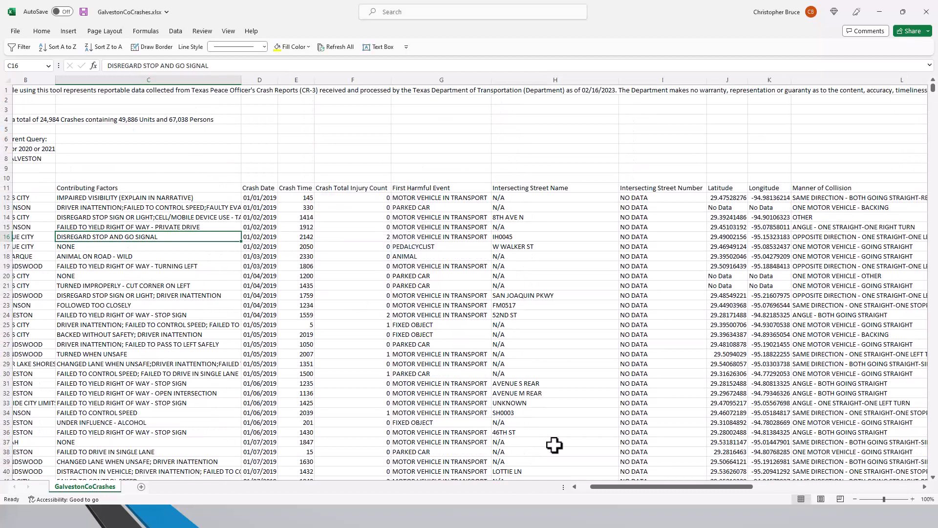
pyautogui.click(584, 487)
# - Start creating a table from empty cell C3, check the proposed range, and cancel
pyautogui.click(153, 110)
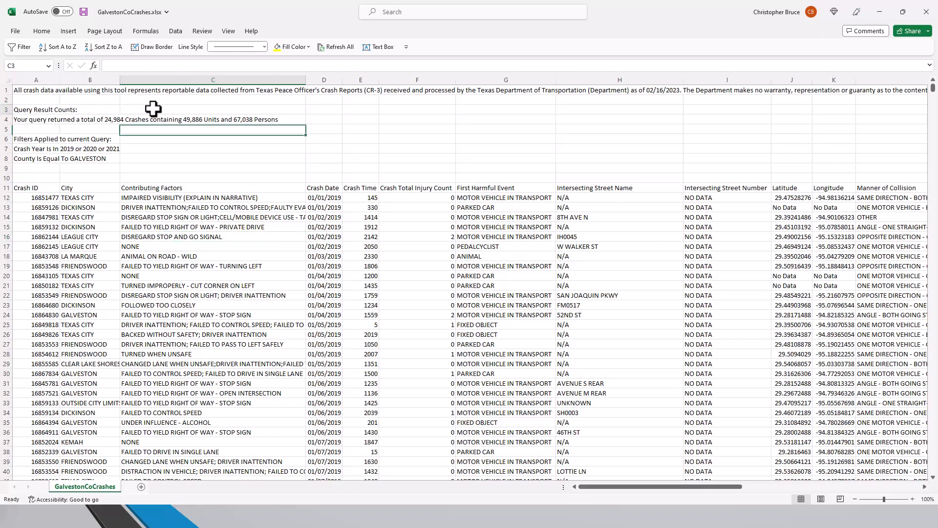
pyautogui.click(77, 32)
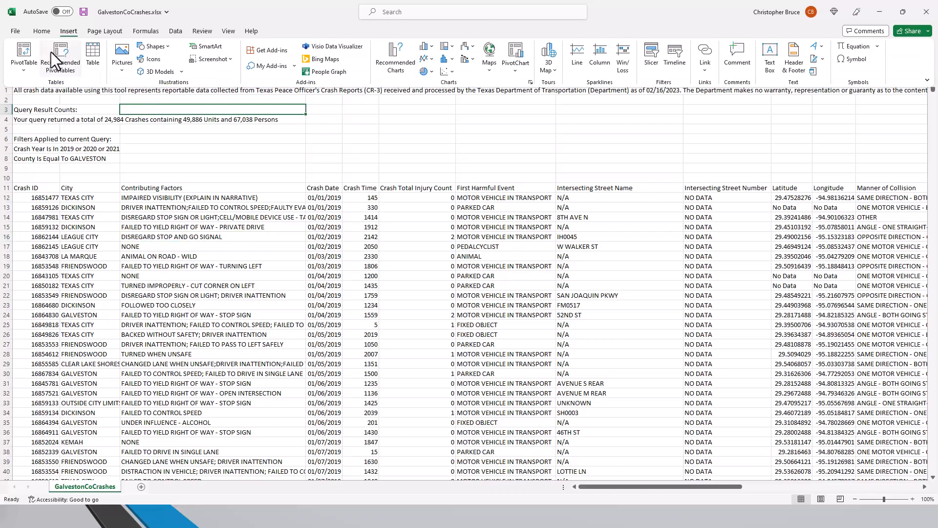
pyautogui.click(92, 57)
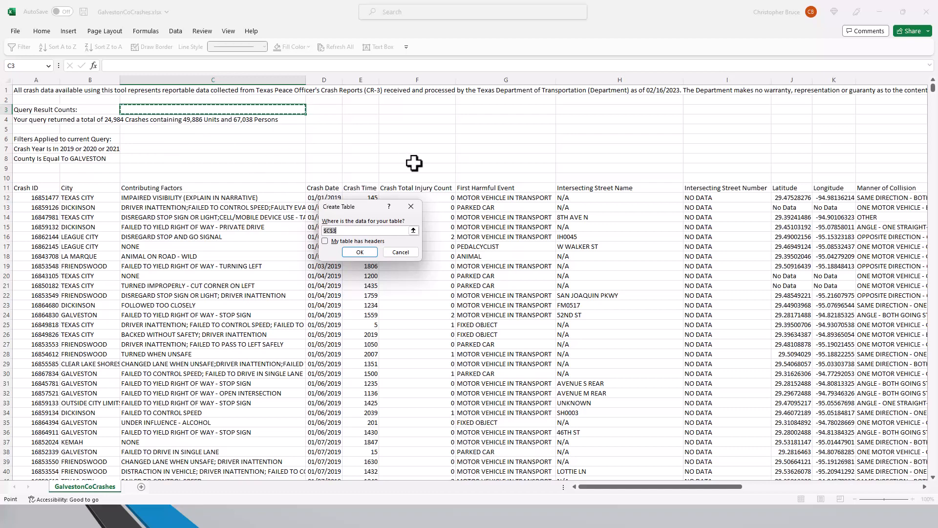
pyautogui.click(406, 252)
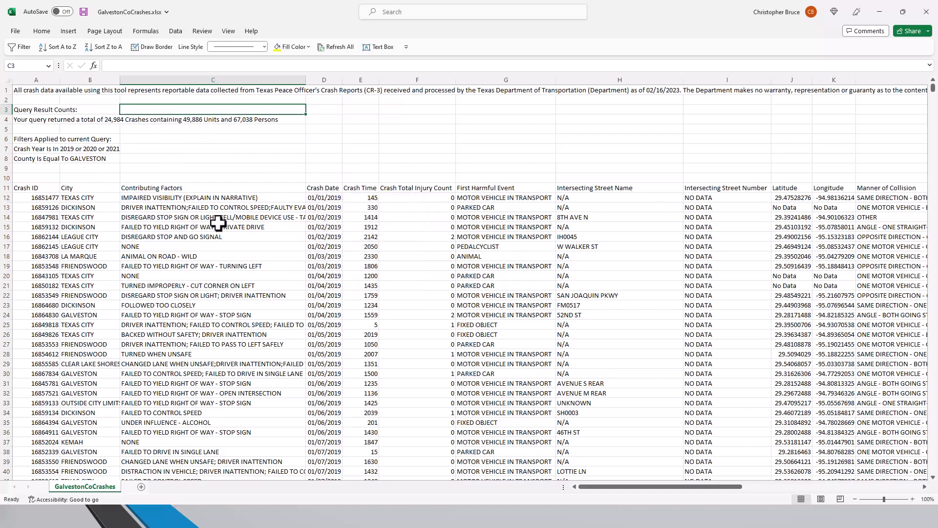
# - Create a table with headers from the crash data range A11:O24995, starting from cell C14
pyautogui.click(210, 217)
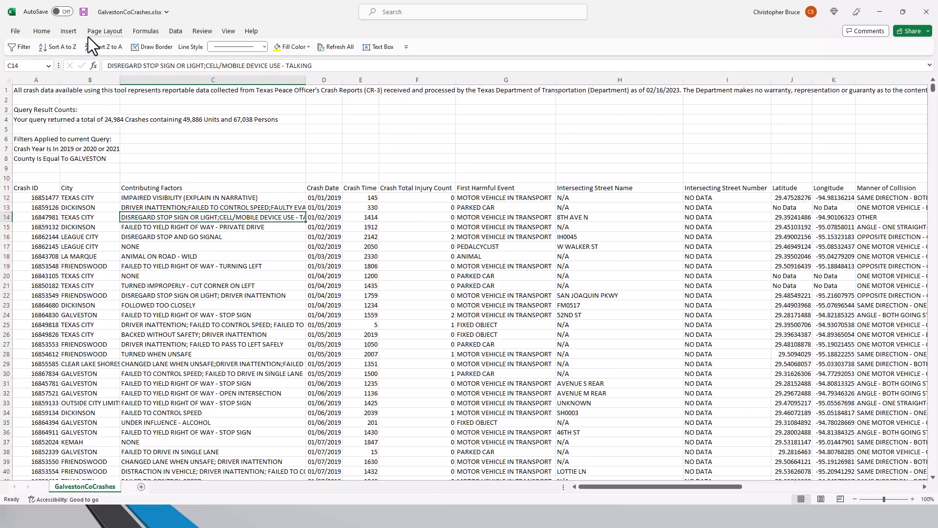
pyautogui.click(68, 31)
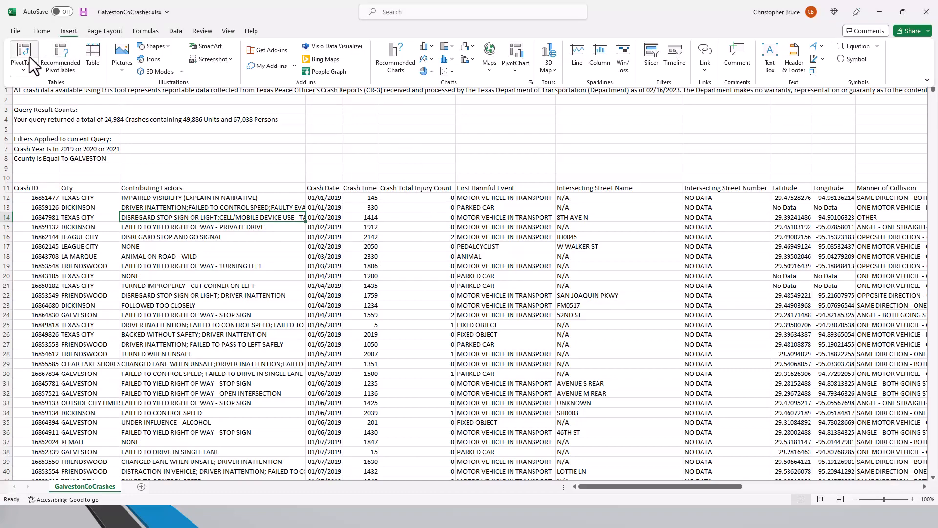
pyautogui.click(93, 52)
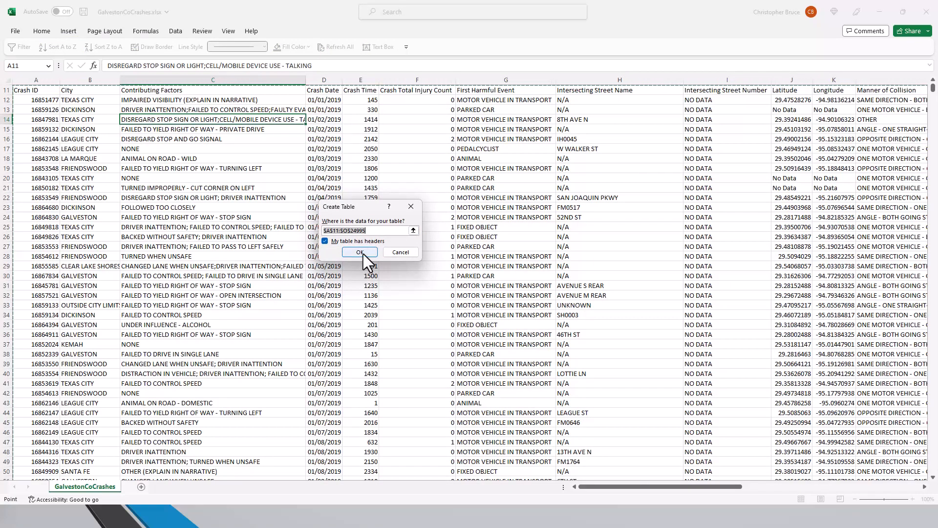
pyautogui.click(360, 252)
pyautogui.scroll(3, 215, 201)
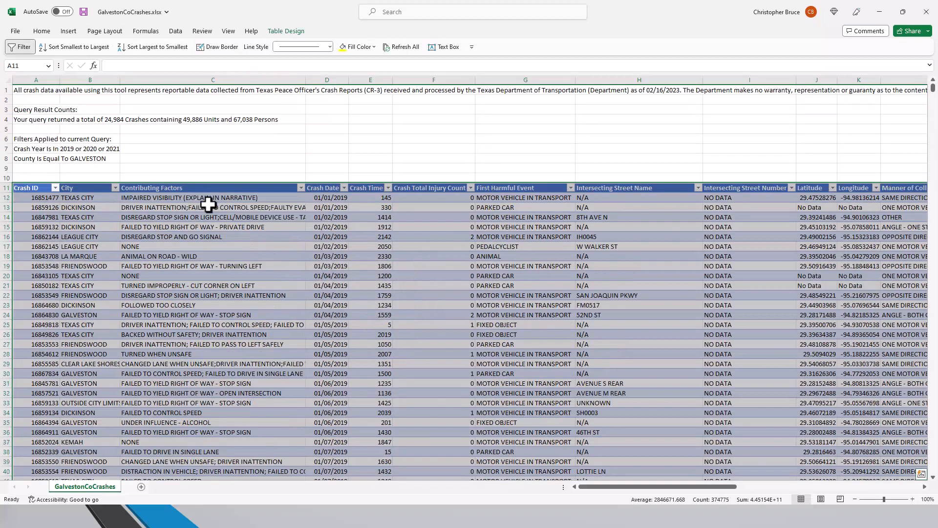
pyautogui.click(208, 226)
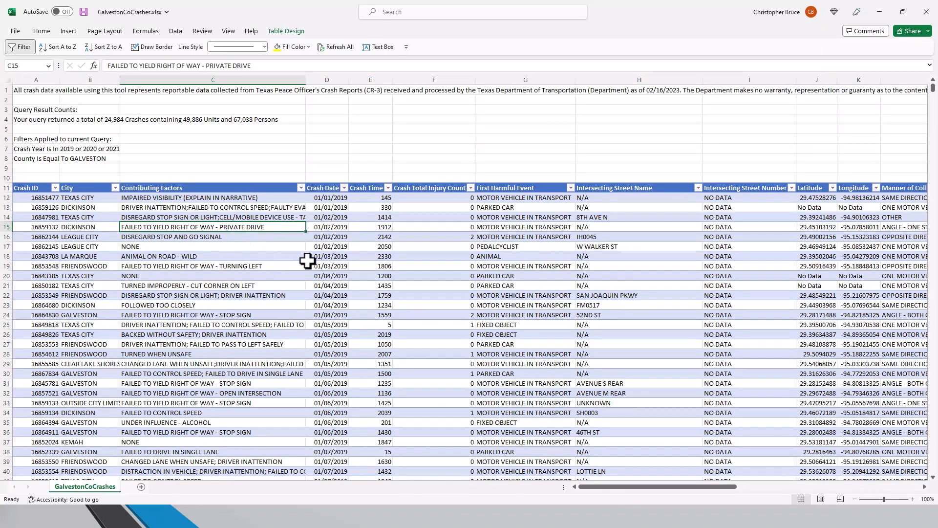
# - Check the sort and filter options of the City column, and undo the table creation
pyautogui.click(4, 198)
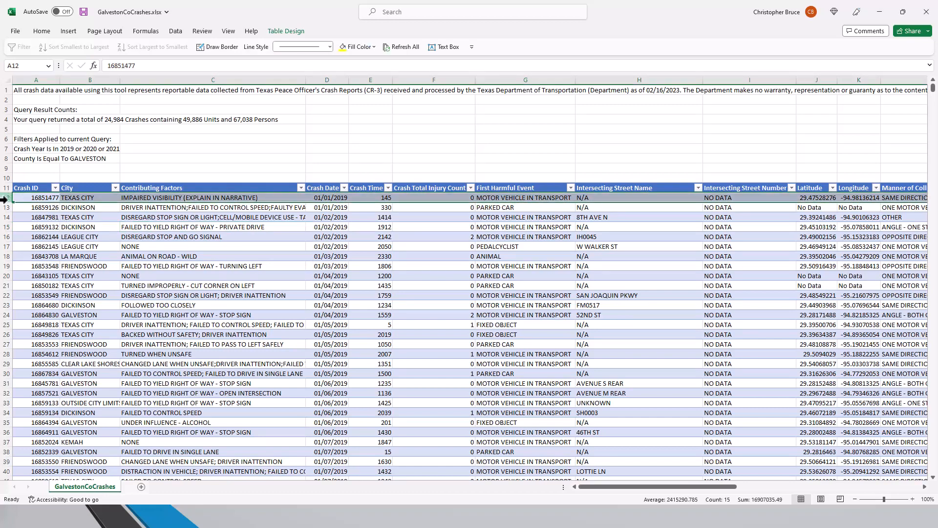
pyautogui.click(289, 251)
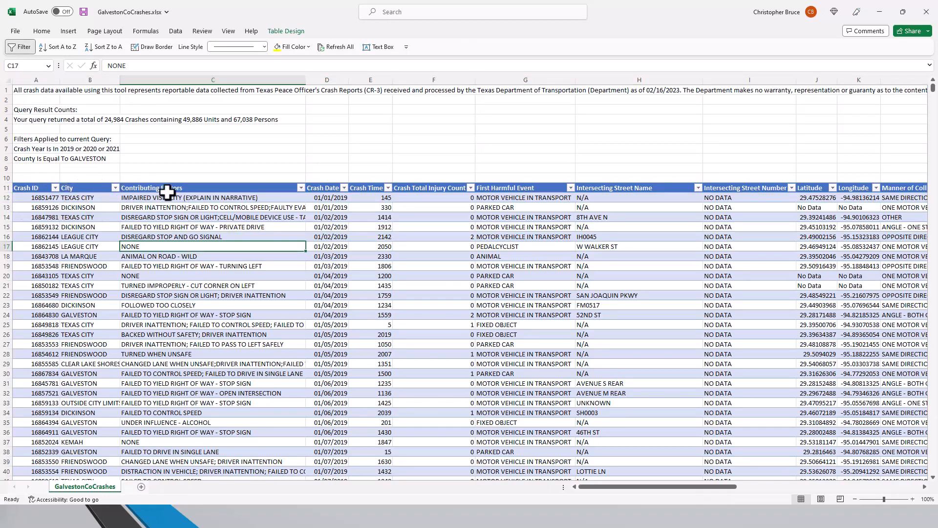
pyautogui.click(115, 188)
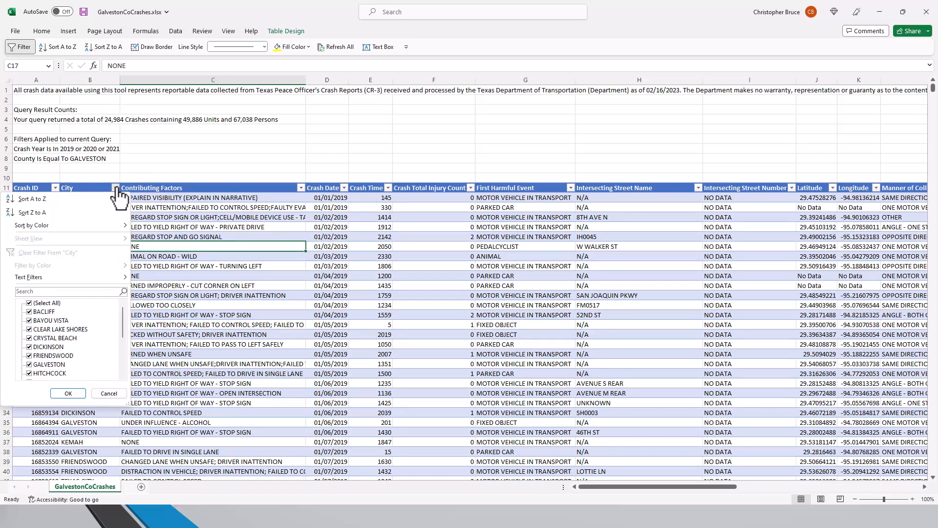
pyautogui.click(116, 188)
pyautogui.click(165, 197)
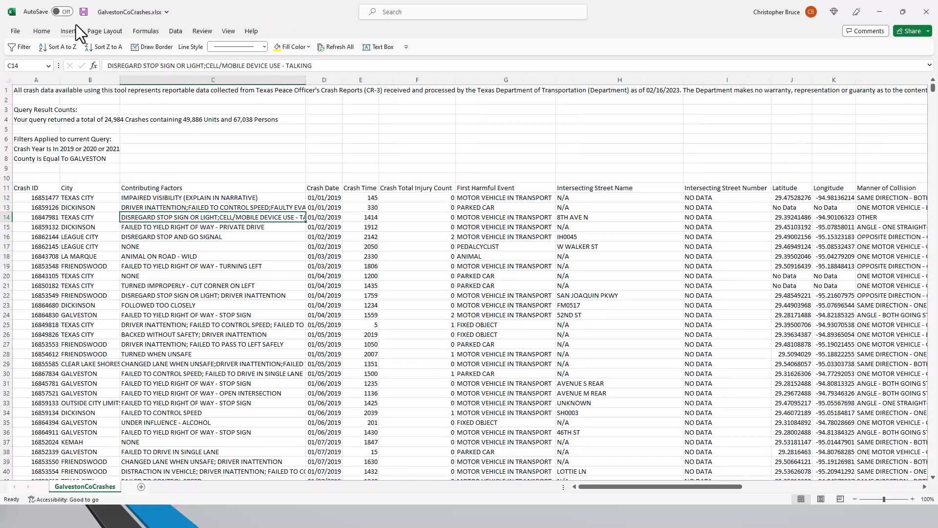
# - Convert the crash data range A11:O24995 into a table, keeping the first row as headers
pyautogui.click(69, 31)
pyautogui.click(93, 53)
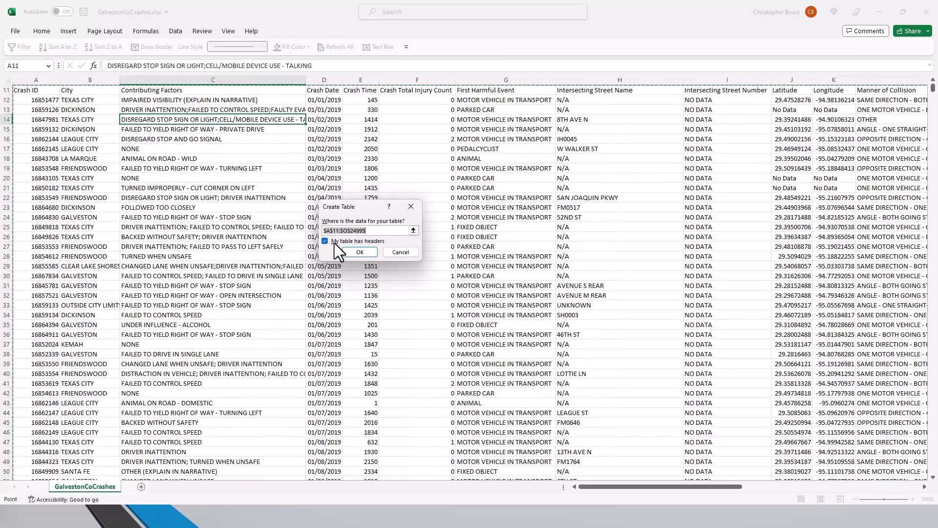
pyautogui.press('Tab')
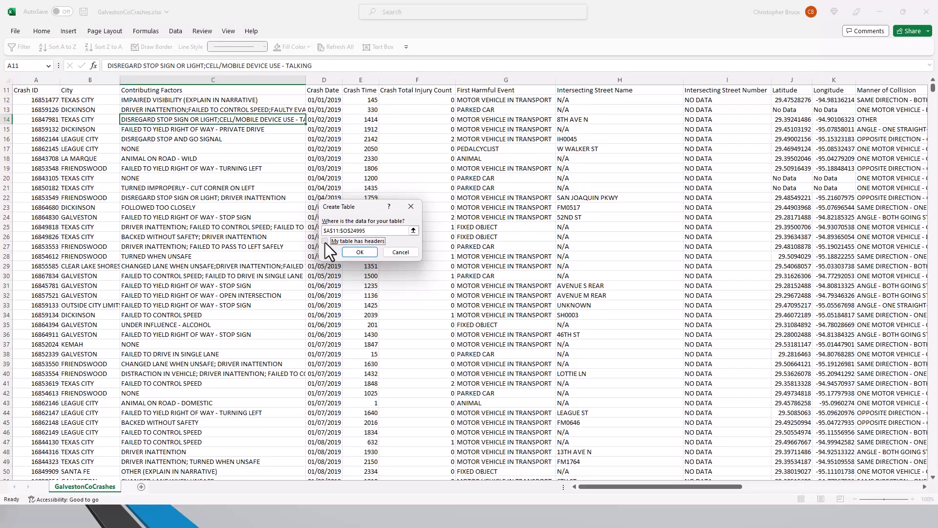
pyautogui.click(325, 242)
pyautogui.click(358, 253)
pyautogui.click(90, 138)
pyautogui.scroll(3, 63, 189)
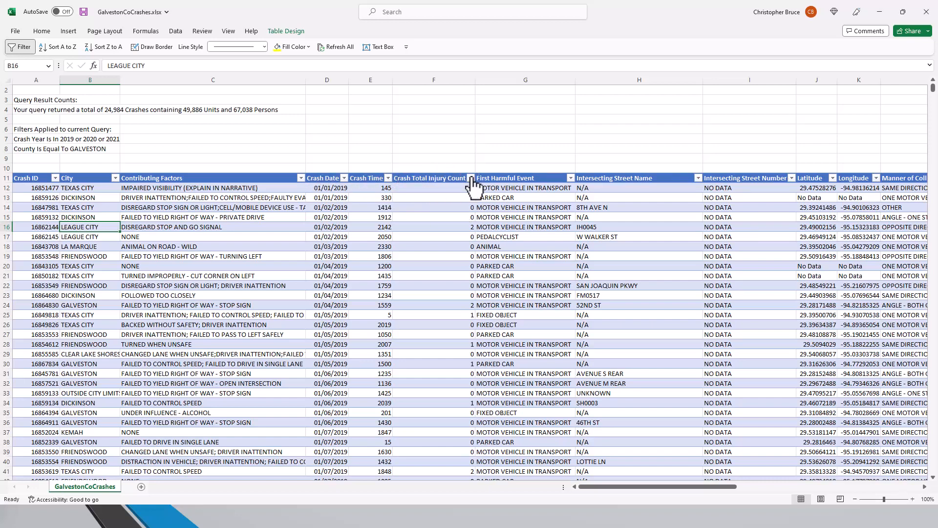
# - Examine the First Harmful Event filter options and the table's last columns up to Street Number
pyautogui.click(571, 179)
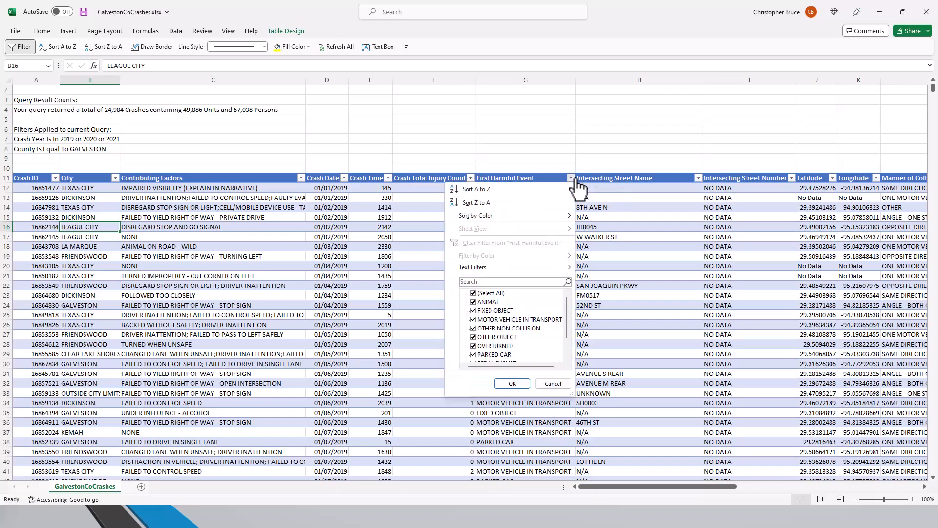
pyautogui.click(610, 205)
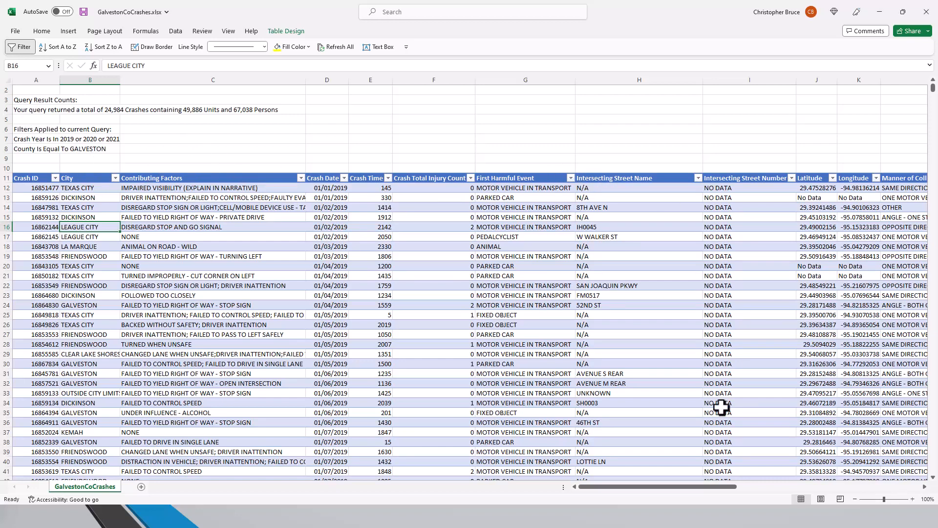
pyautogui.moveTo(705, 487); pyautogui.dragTo(936, 482)
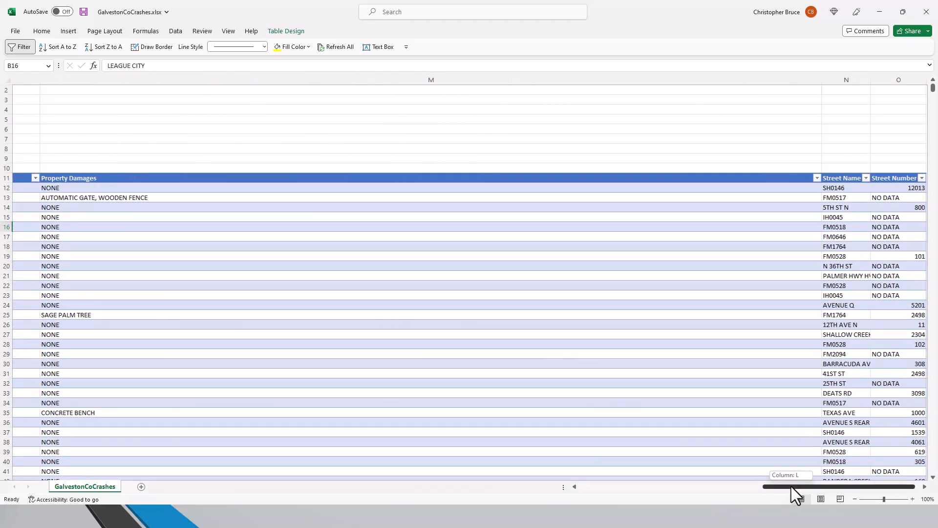
pyautogui.moveTo(790, 485); pyautogui.dragTo(586, 486)
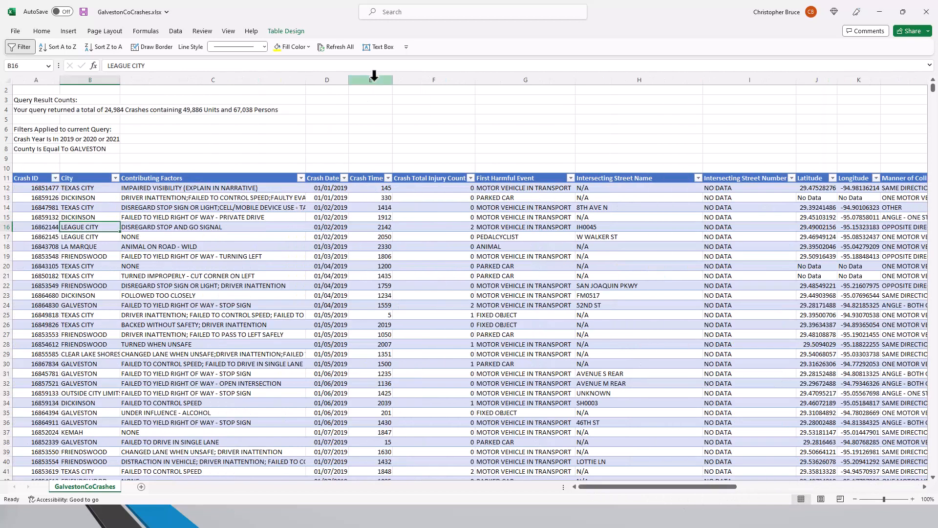
# - Enter the test numbers 341, 43, 1, 515, 125 and 1234 in cells F3 through F8
pyautogui.click(415, 90)
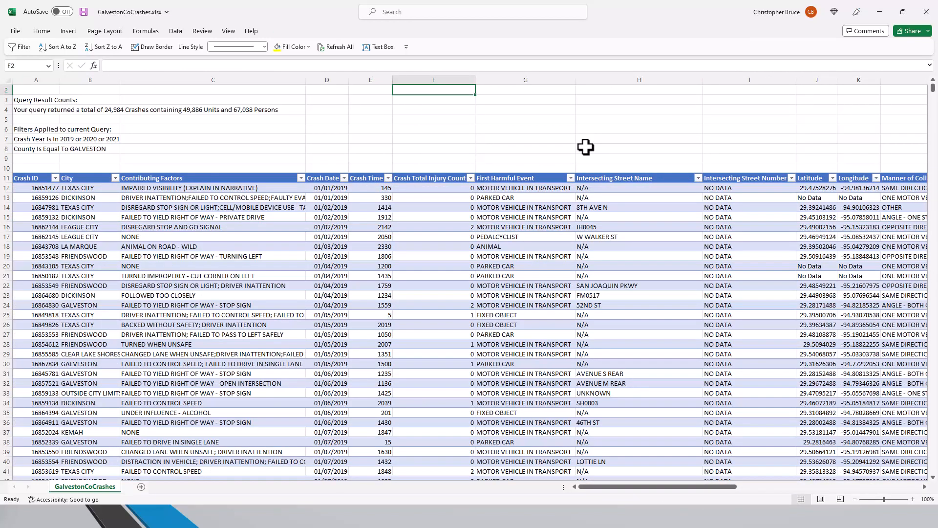
pyautogui.press('Down')
pyautogui.write('341')
pyautogui.press('Return')
pyautogui.write('43')
pyautogui.press('Return')
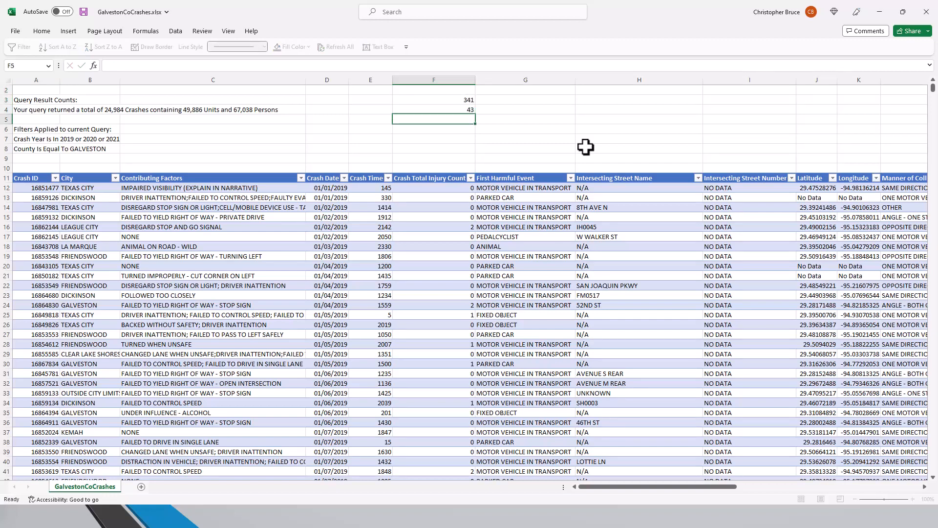
pyautogui.write('1')
pyautogui.press('Return')
pyautogui.write('515')
pyautogui.press('Return')
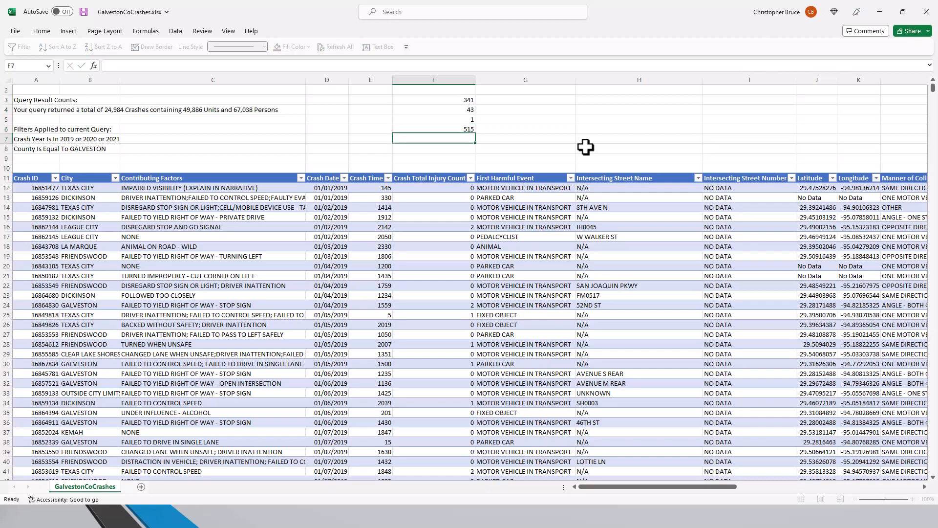
pyautogui.write('125')
pyautogui.press('Return')
pyautogui.write('1234')
pyautogui.press('Return')
# - Sort the numbers in F3:F8 from smallest to largest
pyautogui.press('Up')
pyautogui.press('Up')
pyautogui.press('Up')
pyautogui.press('Up')
pyautogui.press('Up')
pyautogui.press('Up')
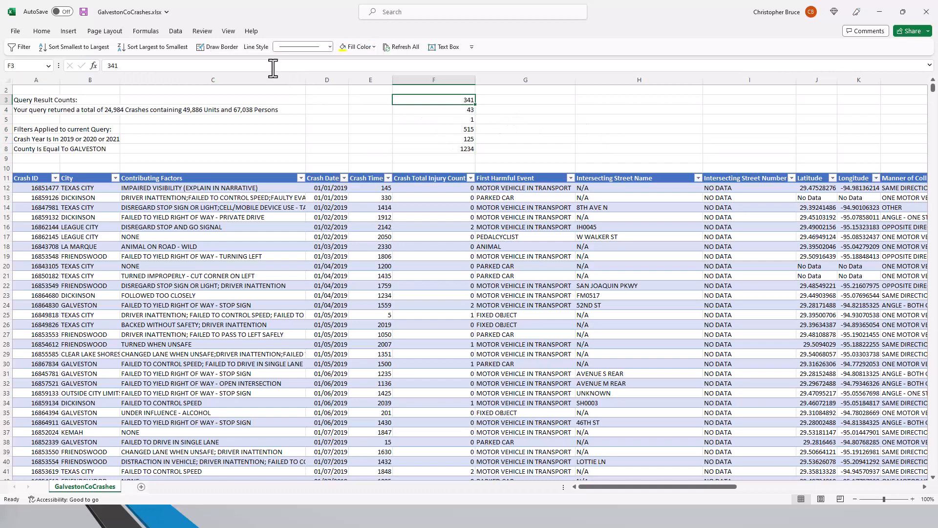
pyautogui.click(88, 43)
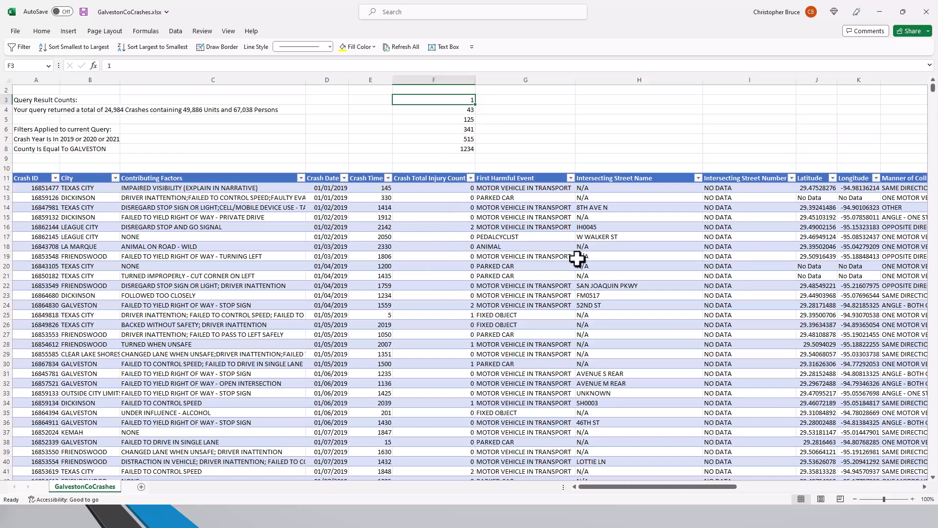
# - Sort the crash table by Crash Total Injury Count from largest to smallest, and check the highest values
pyautogui.click(430, 188)
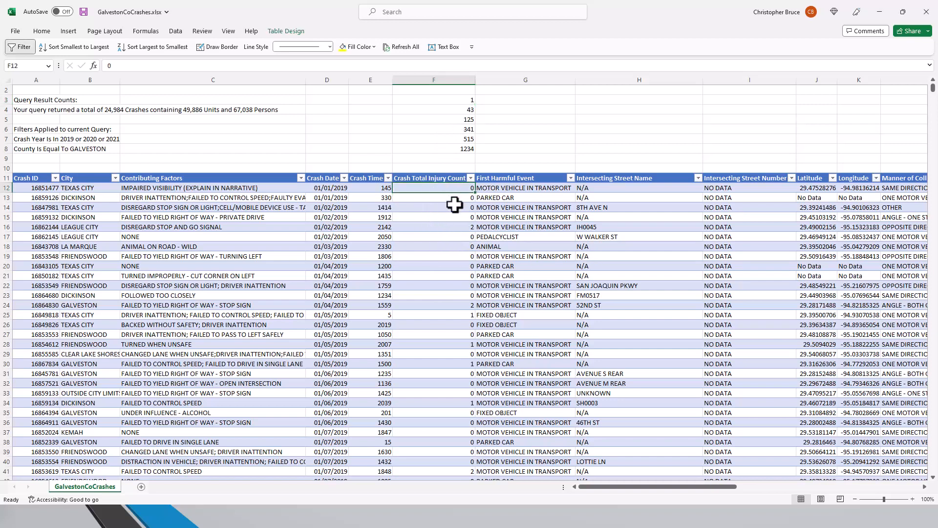
pyautogui.click(142, 47)
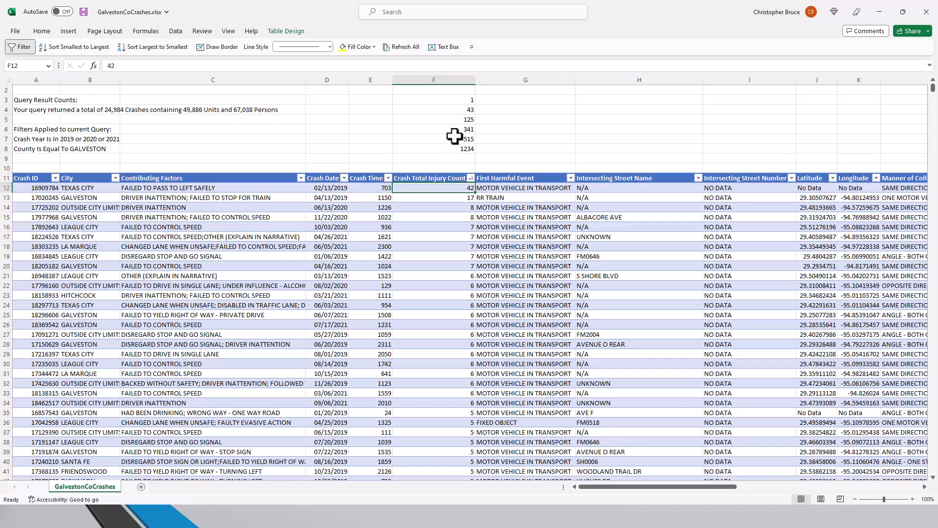
pyautogui.click(447, 207)
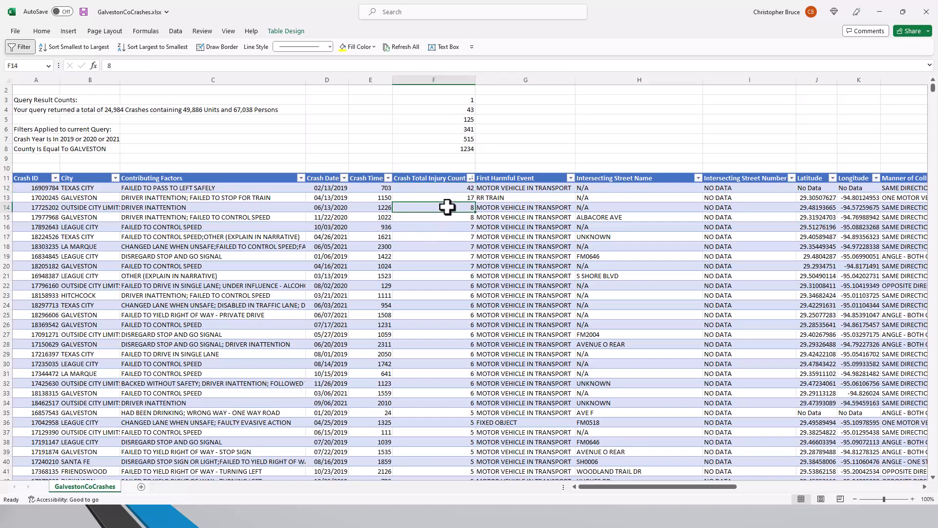
pyautogui.click(420, 189)
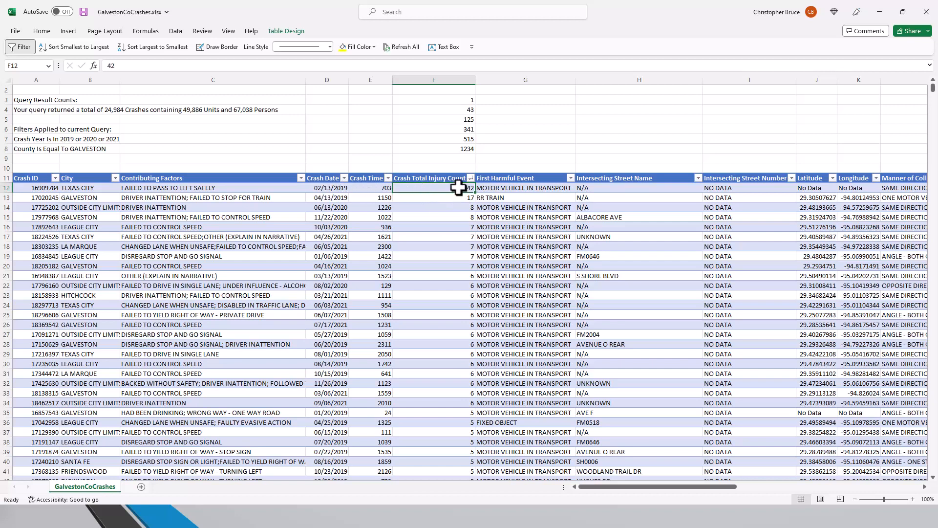
pyautogui.click(445, 197)
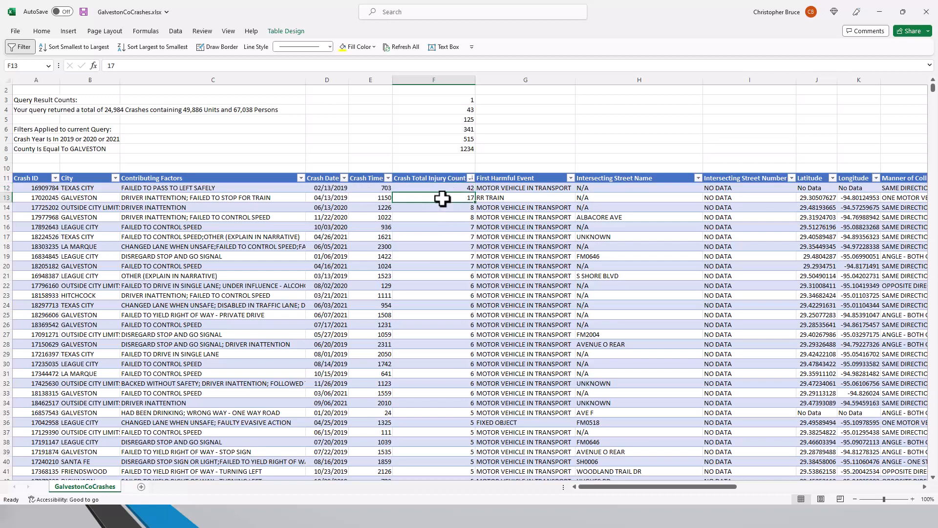
# - Undo the injury count sort and the test numbers in F3:F8
pyautogui.hotkey('ctrl', 'z')
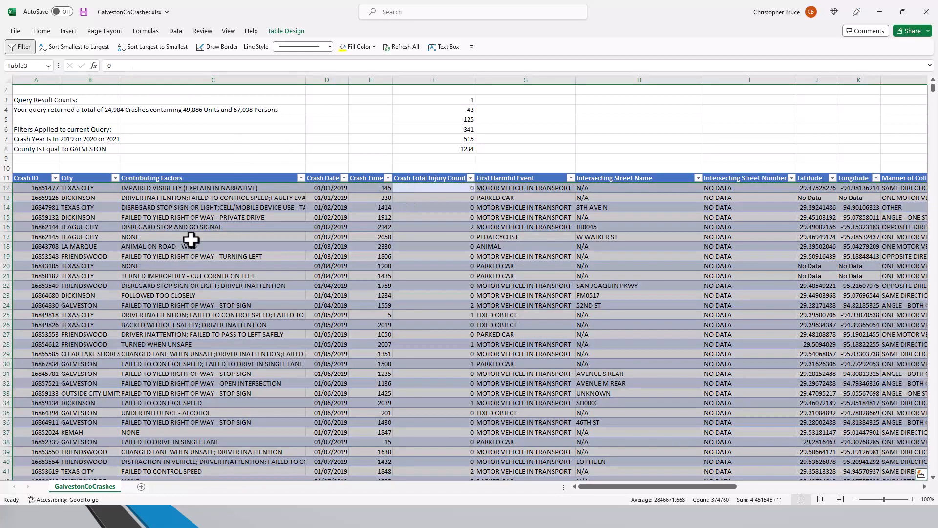
pyautogui.hotkey('ctrl', 'z')
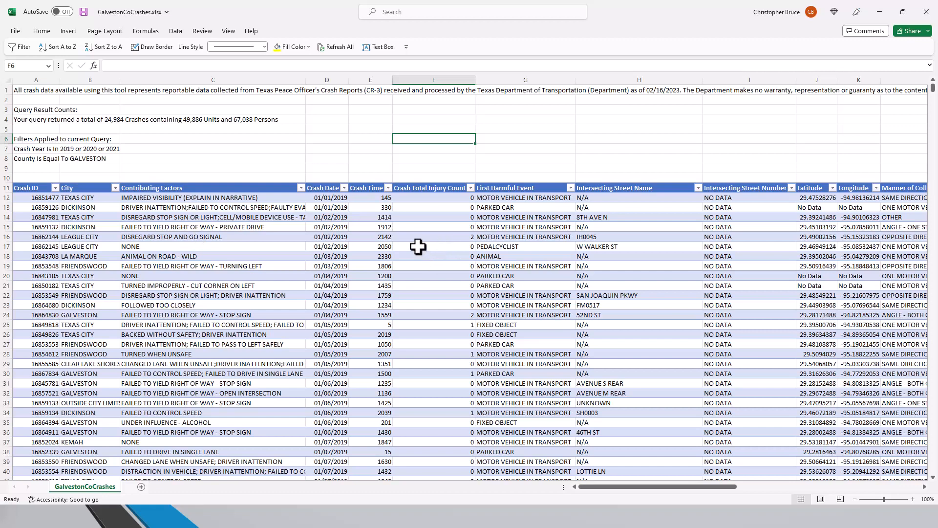
# - Browse the available light, medium and dark styles for the crash table and keep the full ribbon displayed
pyautogui.click(433, 235)
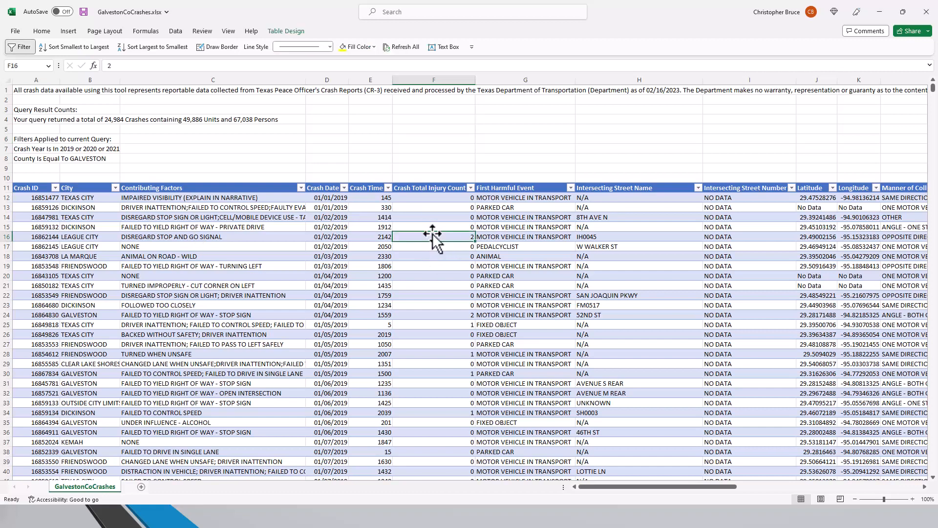
pyautogui.click(287, 31)
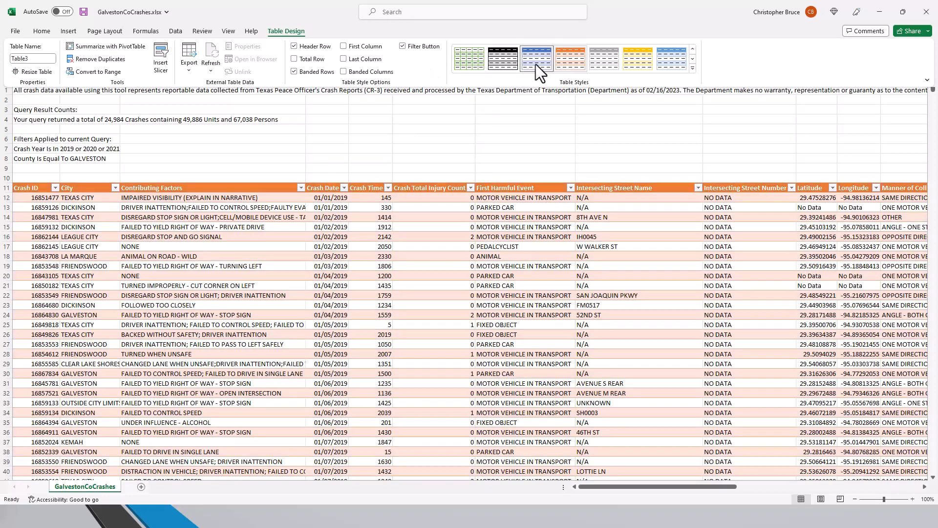
pyautogui.click(693, 68)
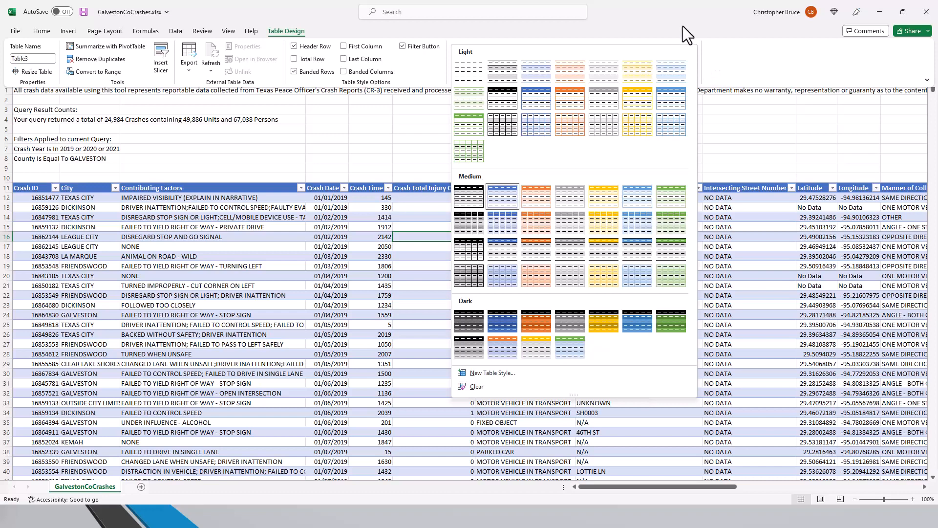
pyautogui.click(654, 18)
pyautogui.hotkey('ctrl', 'F1')
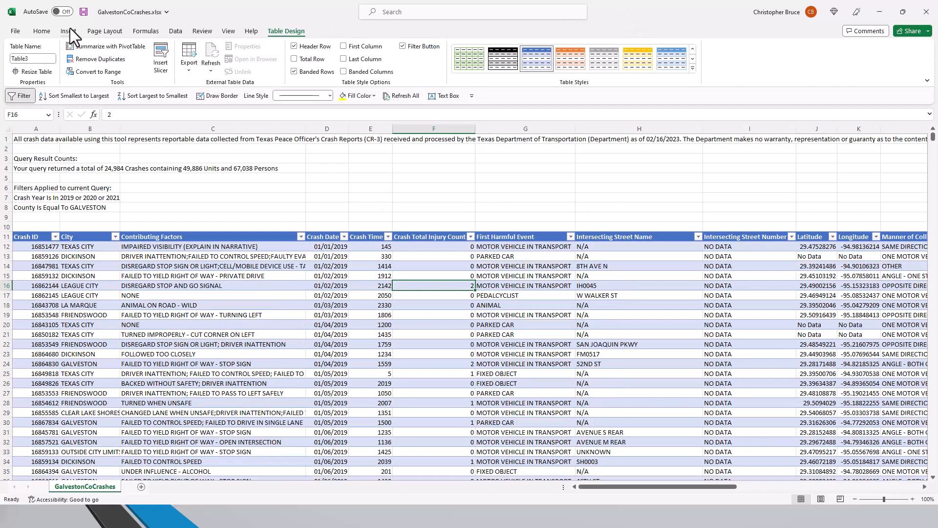
# - Rename the crash table as Crashes
pyautogui.click(34, 59)
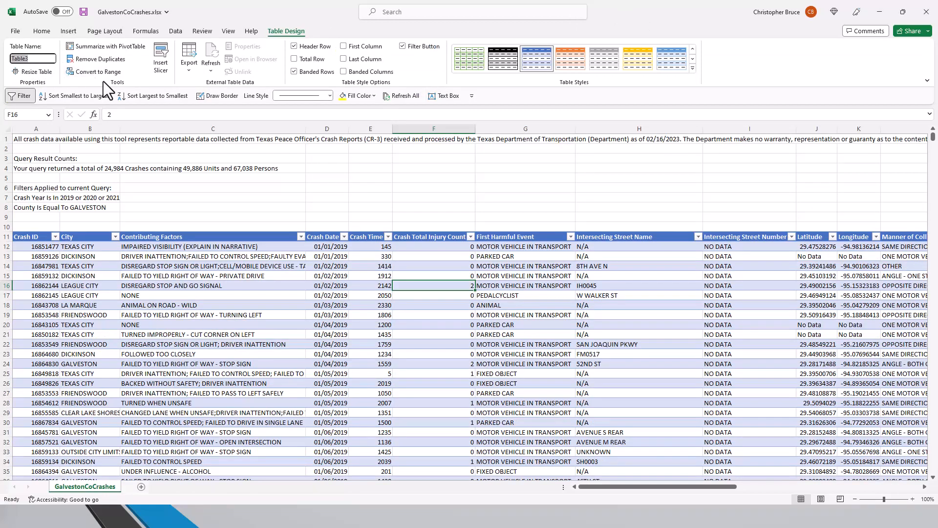
pyautogui.click(40, 60)
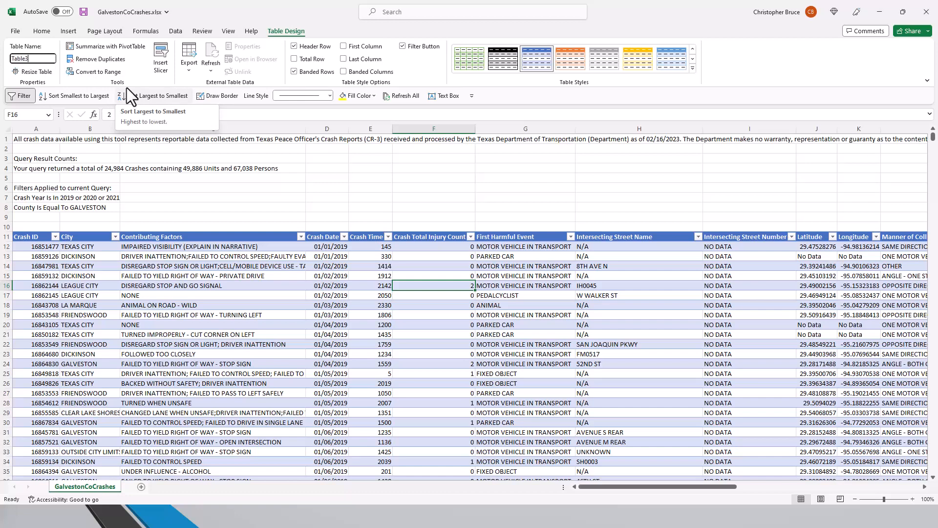
pyautogui.press('BackSpace')
pyautogui.press('BackSpace')
pyautogui.press('BackSpace')
pyautogui.press('BackSpace')
pyautogui.press('BackSpace')
pyautogui.press('BackSpace')
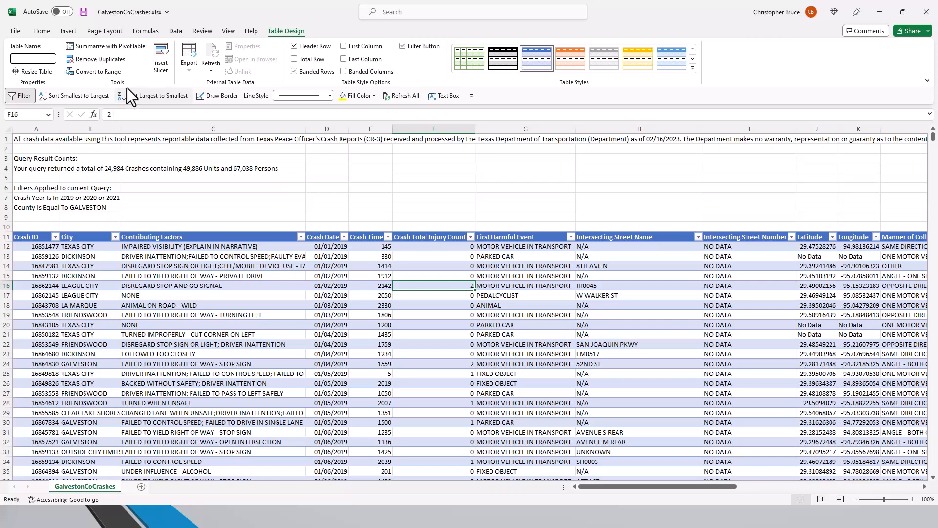
pyautogui.write('Crashes')
pyautogui.click(36, 58)
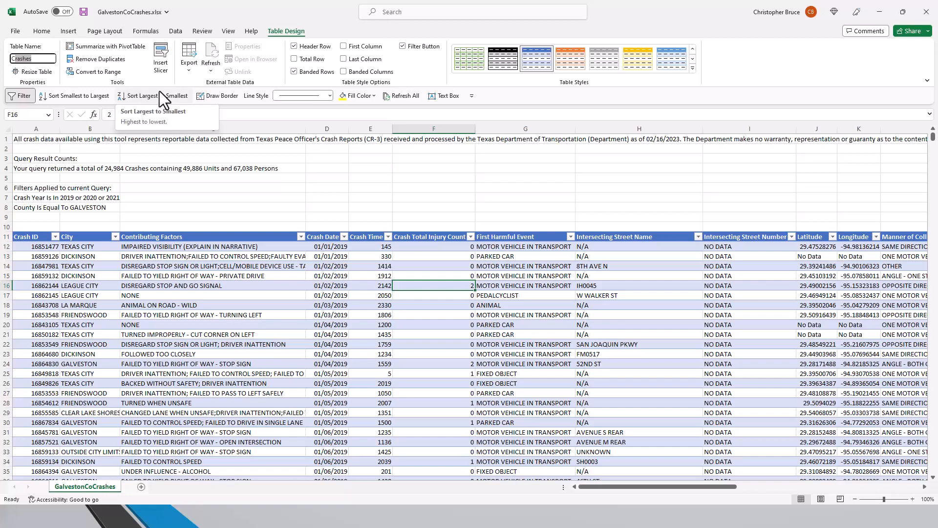
pyautogui.write('C')
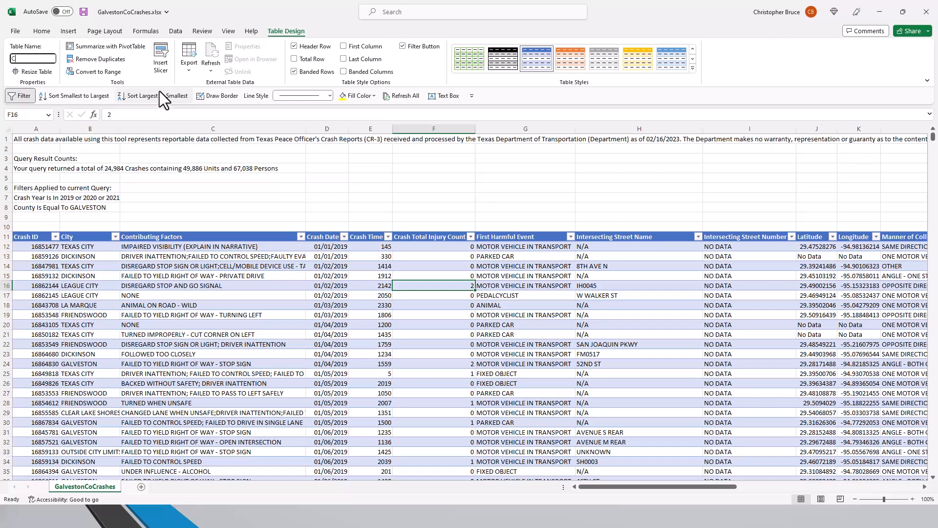
pyautogui.write('rashes')
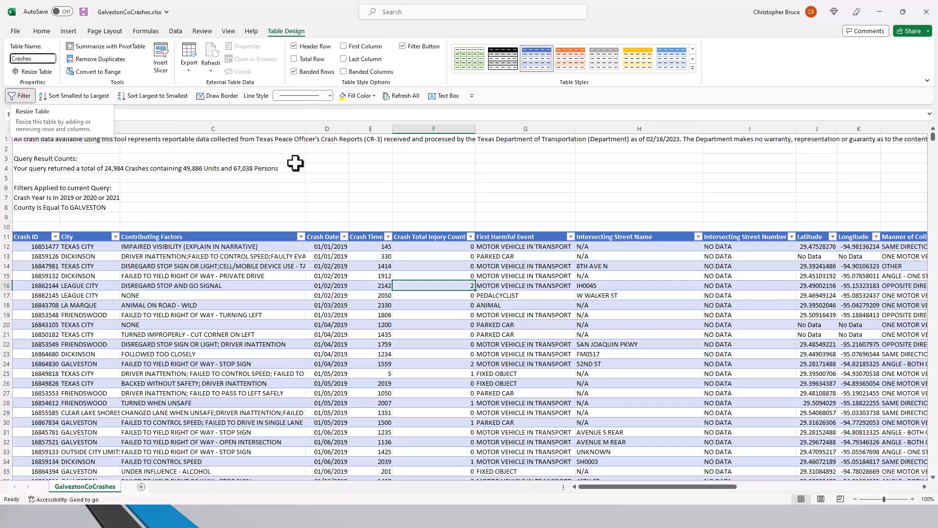
pyautogui.click(433, 172)
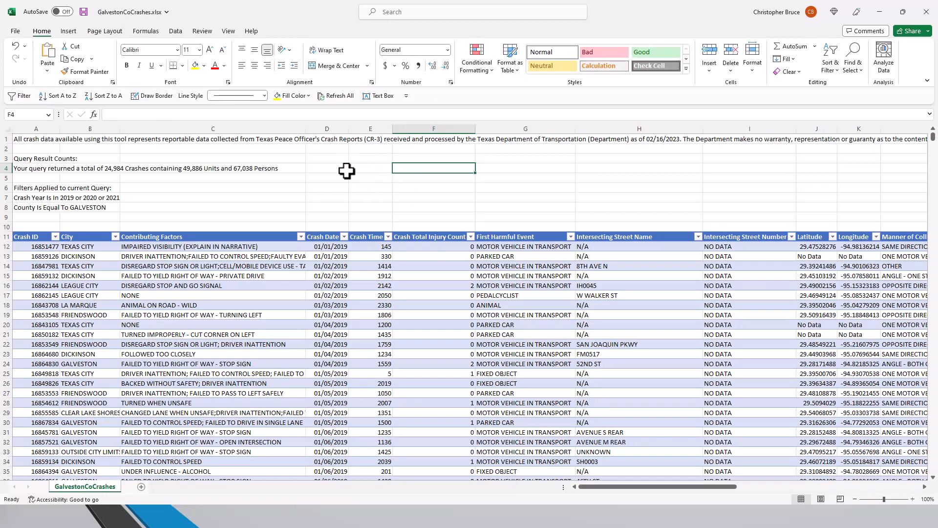
# - Replace the disclaimer text in cell A1 with the title "Galveston County Crashes"
pyautogui.click(19, 139)
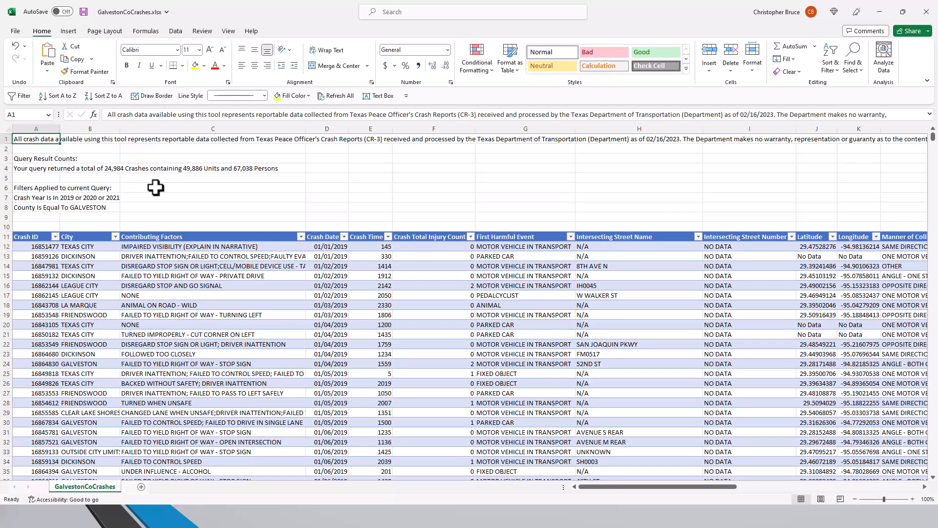
pyautogui.press('Delete')
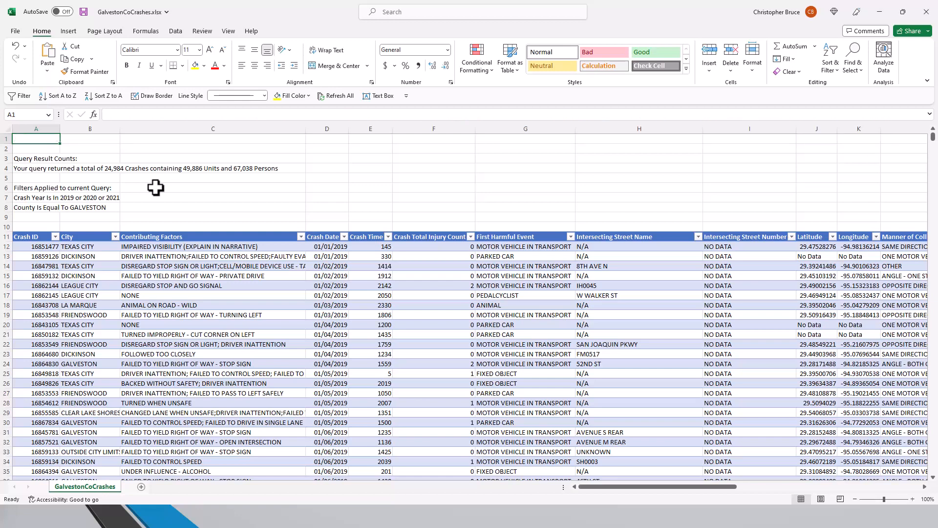
pyautogui.write('Galvestion C')
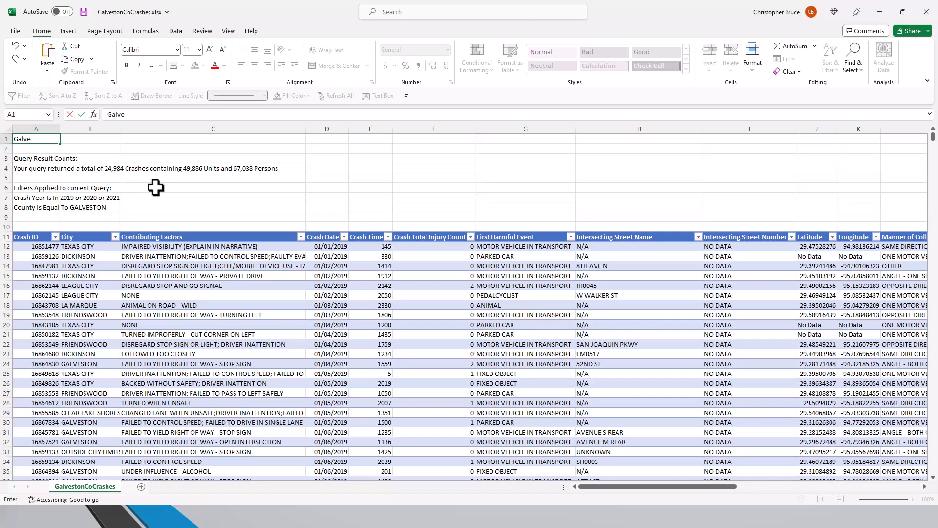
pyautogui.press('BackSpace')
pyautogui.press('BackSpace')
pyautogui.press('BackSpace')
pyautogui.press('BackSpace')
pyautogui.write('on County Crashes')
pyautogui.press('Tab')
# - Enter the bold label "Total Injuries" in cell E3
pyautogui.press('Tab')
pyautogui.press('Tab')
pyautogui.press('Tab')
pyautogui.press('Tab')
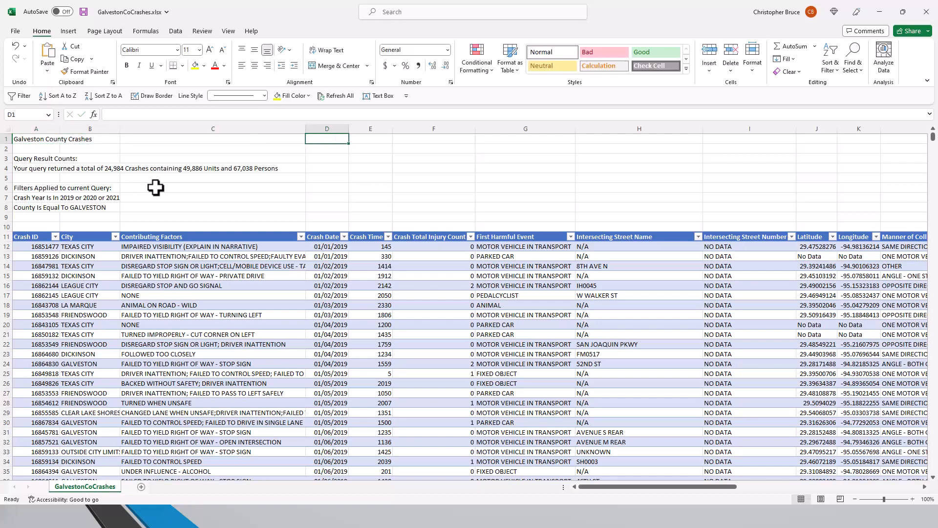
pyautogui.press('Down')
pyautogui.press('Left')
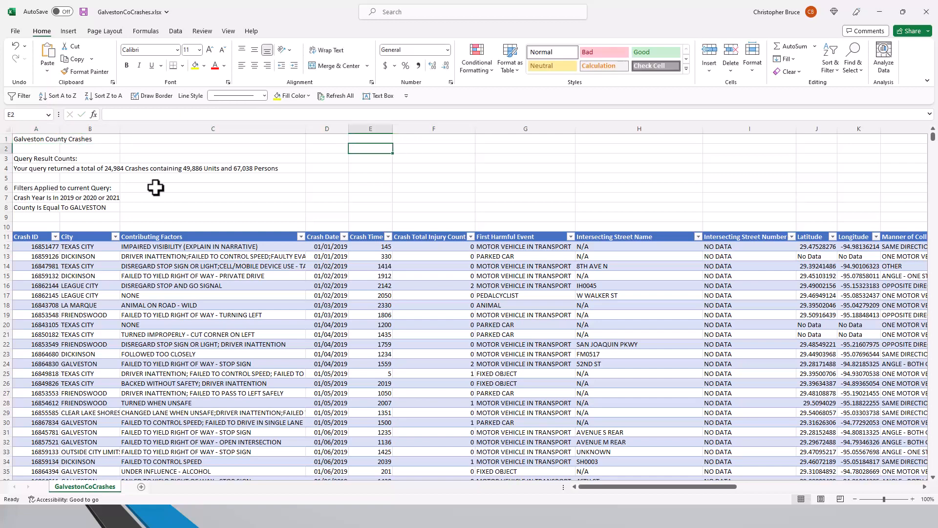
pyautogui.press('Down')
pyautogui.press('Right')
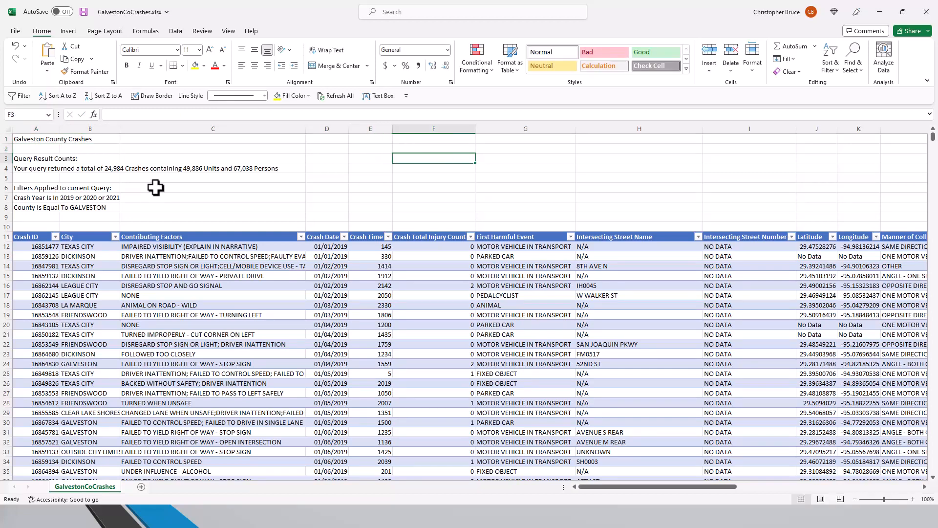
pyautogui.press('Left')
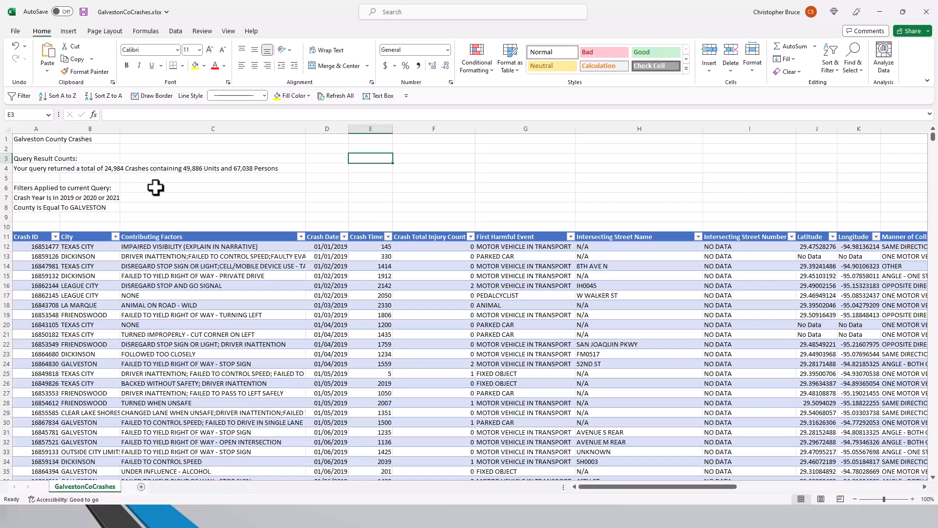
pyautogui.hotkey('ctrl', 'b')
pyautogui.write('Total Injruie')
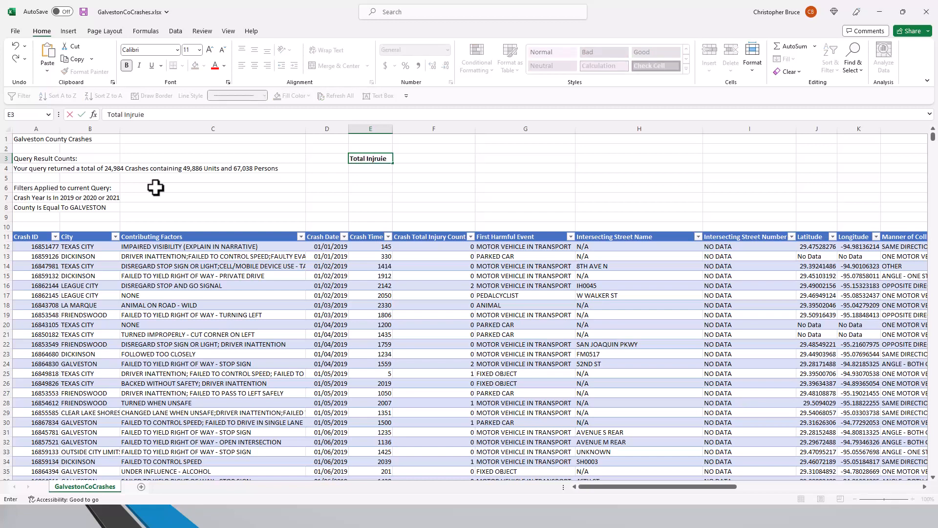
pyautogui.press('BackSpace')
pyautogui.press('BackSpace')
pyautogui.press('BackSpace')
pyautogui.press('BackSpace')
pyautogui.write('uries')
pyautogui.press('Return')
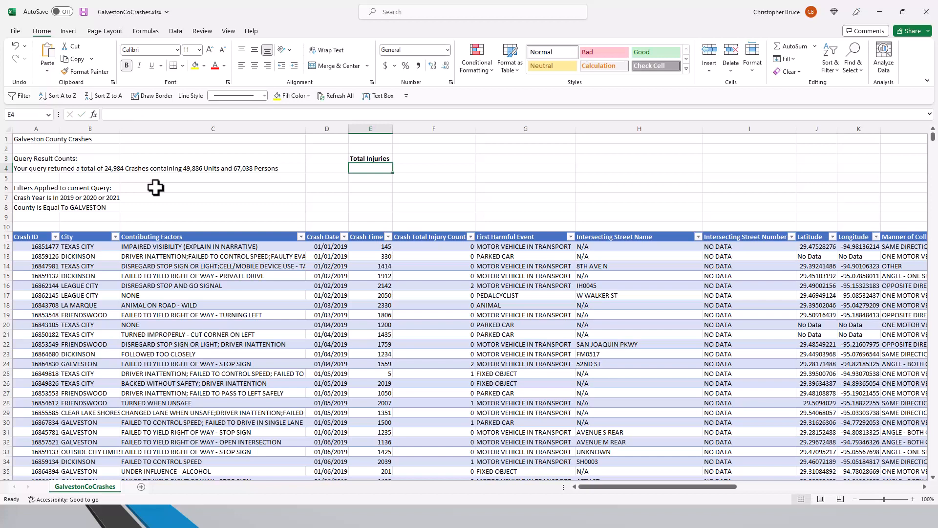
# - Enter the bold label "No. Injury Crashes" in cell E4 and widen column E to fit it
pyautogui.write('No. Injur')
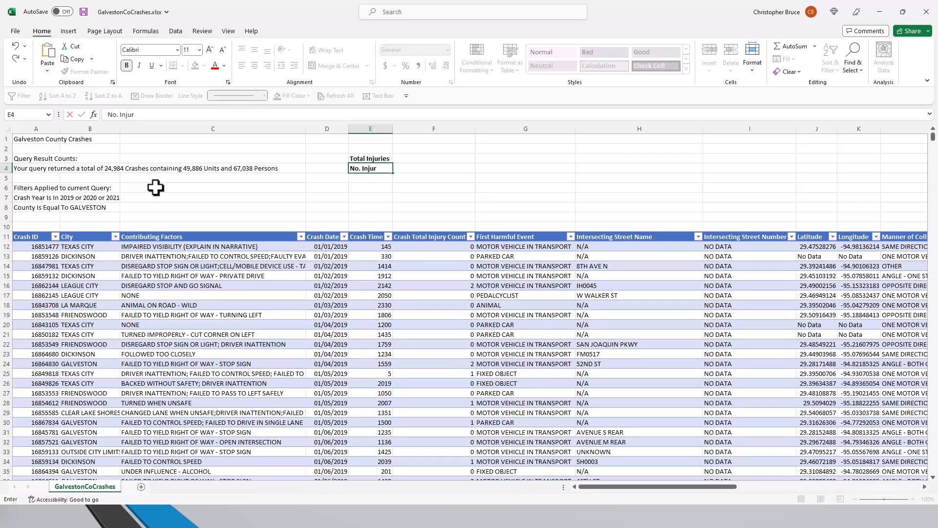
pyautogui.write('y Crashes')
pyautogui.press('Return')
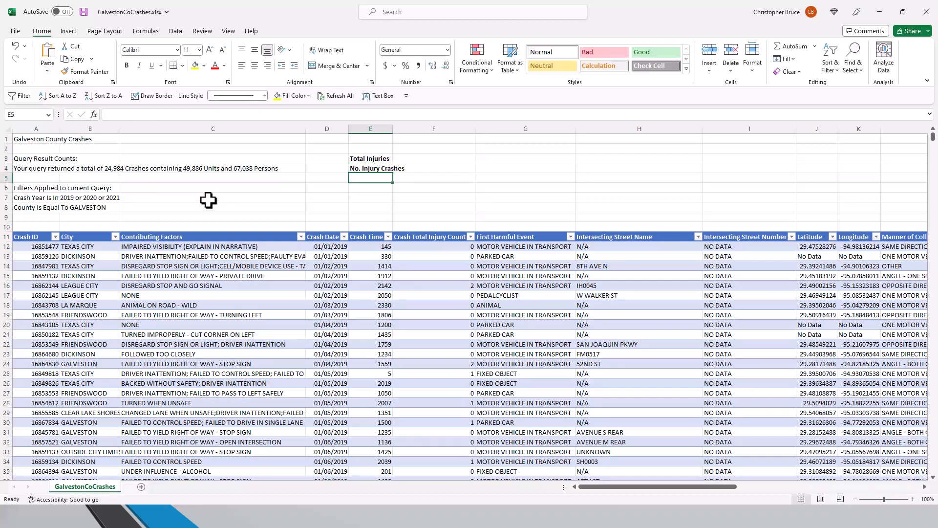
pyautogui.moveTo(392, 129); pyautogui.dragTo(416, 129)
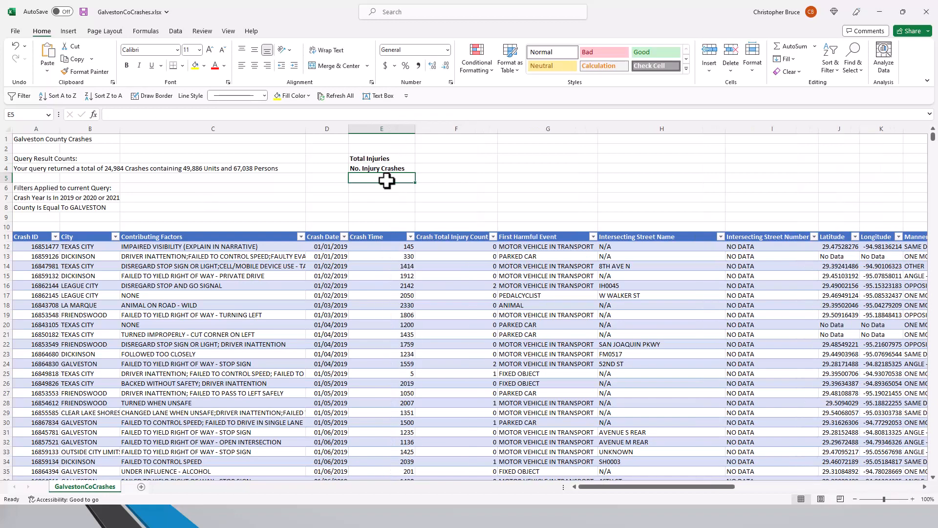
# - Enter the bold label "No. Non-Injury Crashes" in cell E5 and autofit the width of column E
pyautogui.hotkey('ctrl', 'b')
pyautogui.write('Non.')
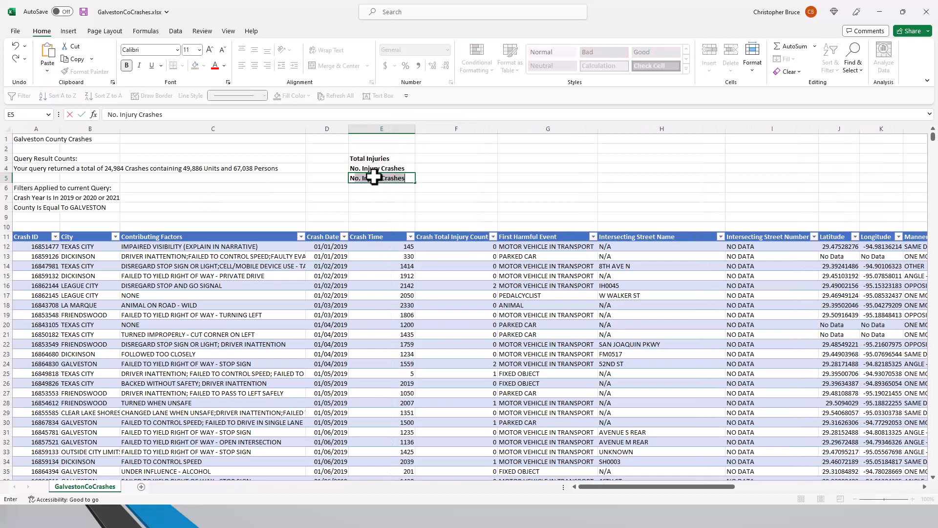
pyautogui.press('BackSpace')
pyautogui.write('. Non')
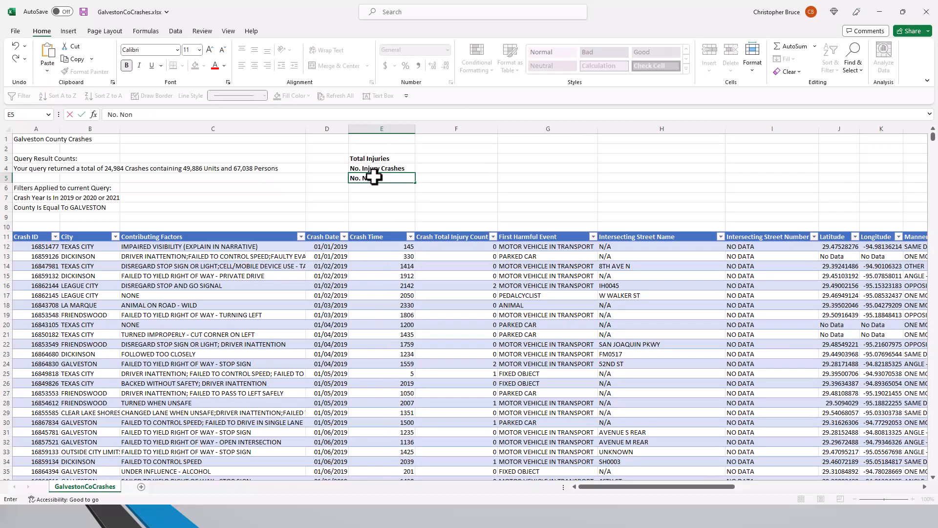
pyautogui.write('-J')
pyautogui.press('BackSpace')
pyautogui.write('INjury Crashes')
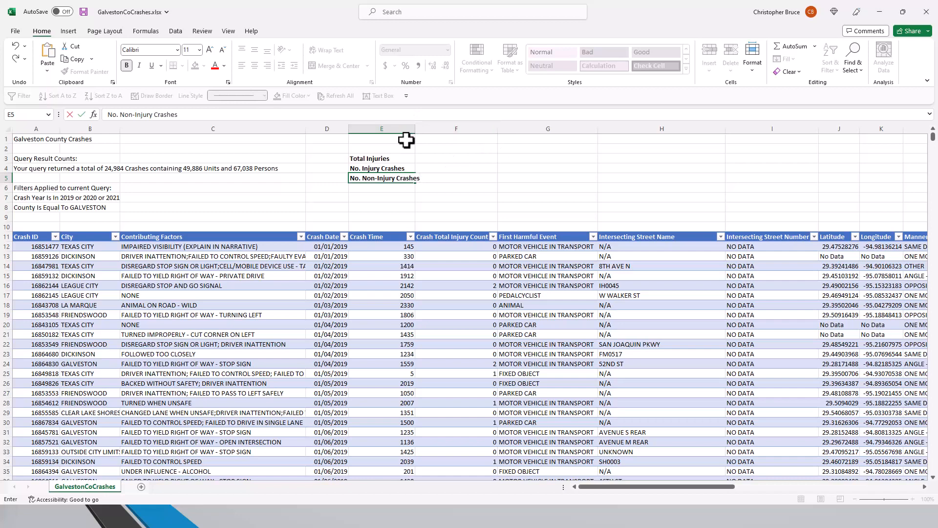
pyautogui.click(408, 138)
pyautogui.doubleClick(416, 129)
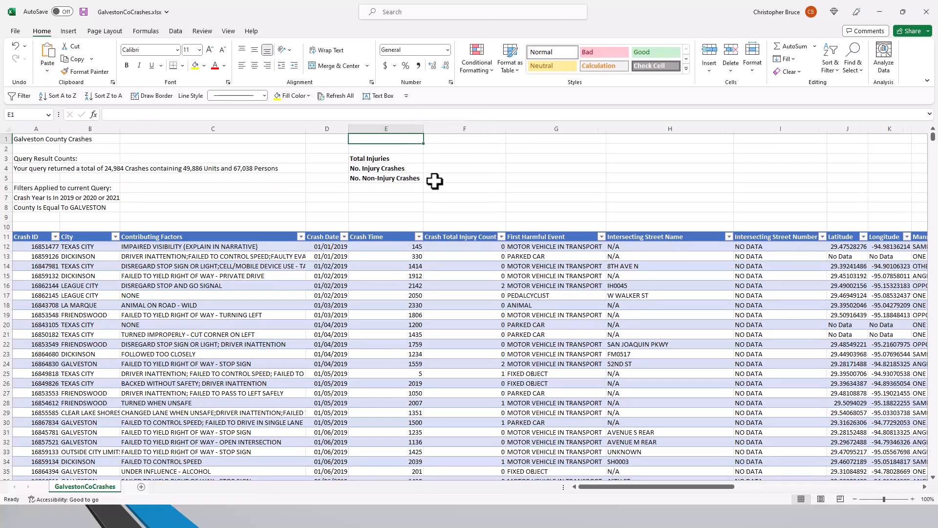
# - Total the Crash Total Injury Count column in cell F3 with the formula =SUM(F12:F24995)
pyautogui.click(457, 159)
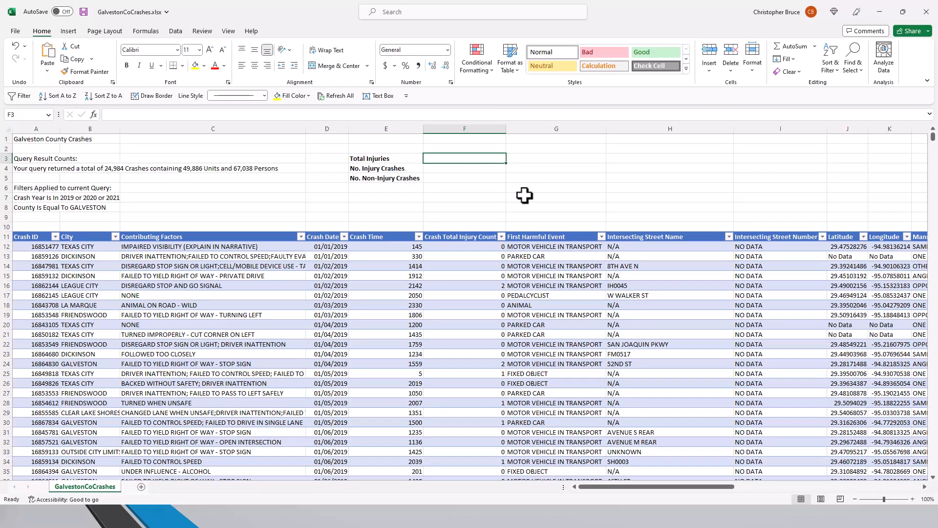
pyautogui.write('=')
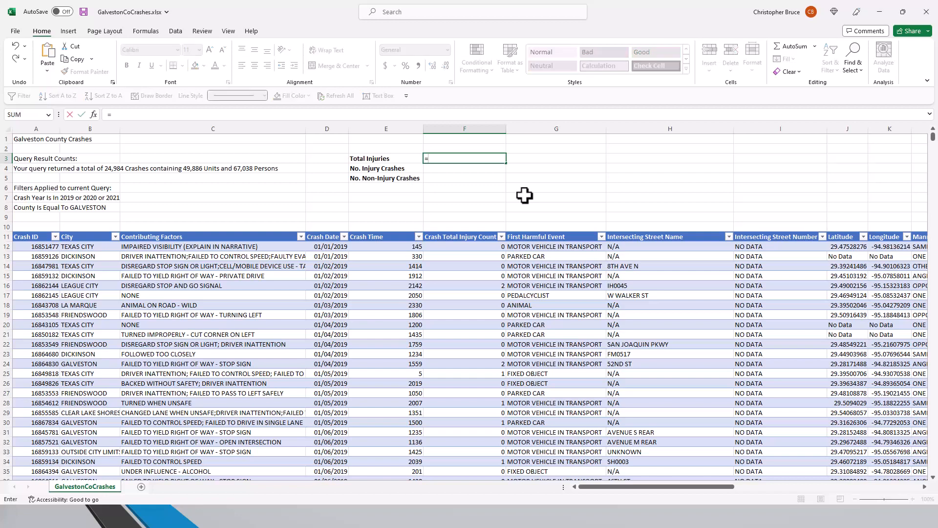
pyautogui.write('SUM(')
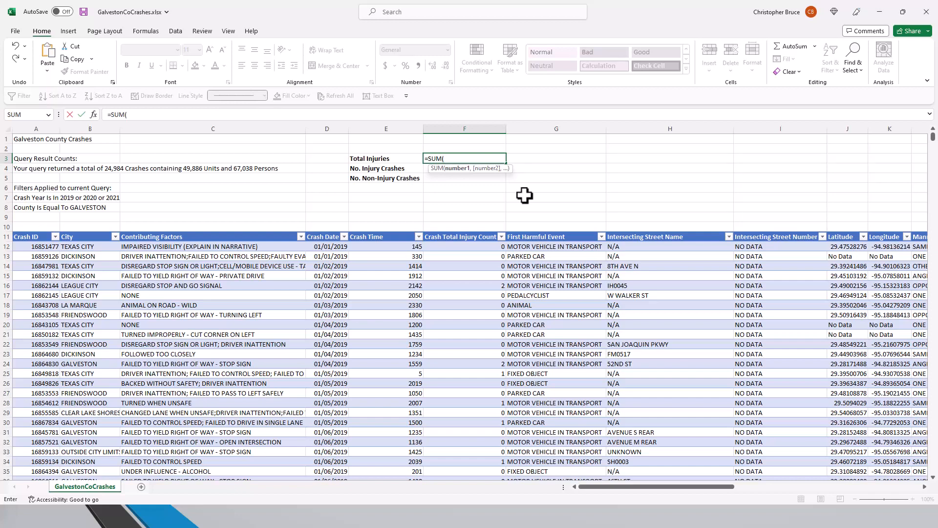
pyautogui.write('F12:')
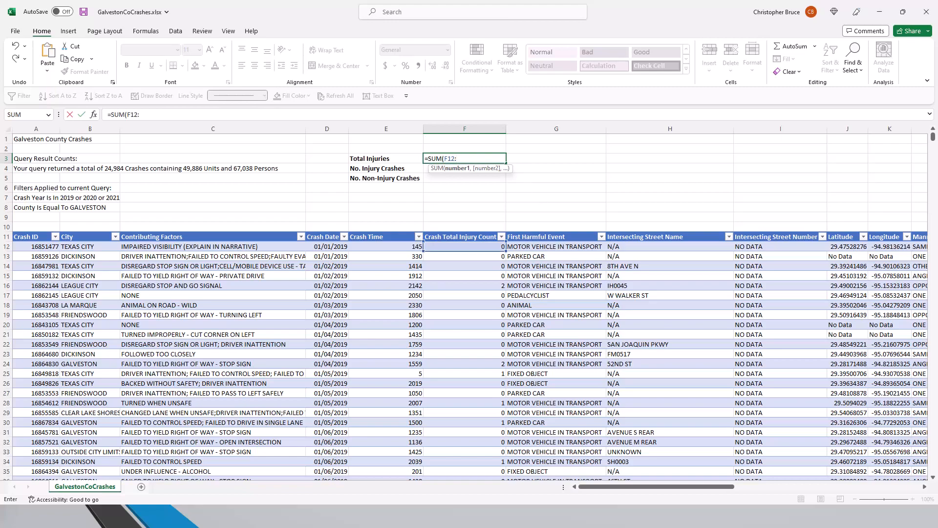
pyautogui.moveTo(933, 138)
pyautogui.mouseDown()
pyautogui.moveTo(931, 467)
pyautogui.moveTo(931, 137)
pyautogui.mouseUp()
pyautogui.write('F24885')
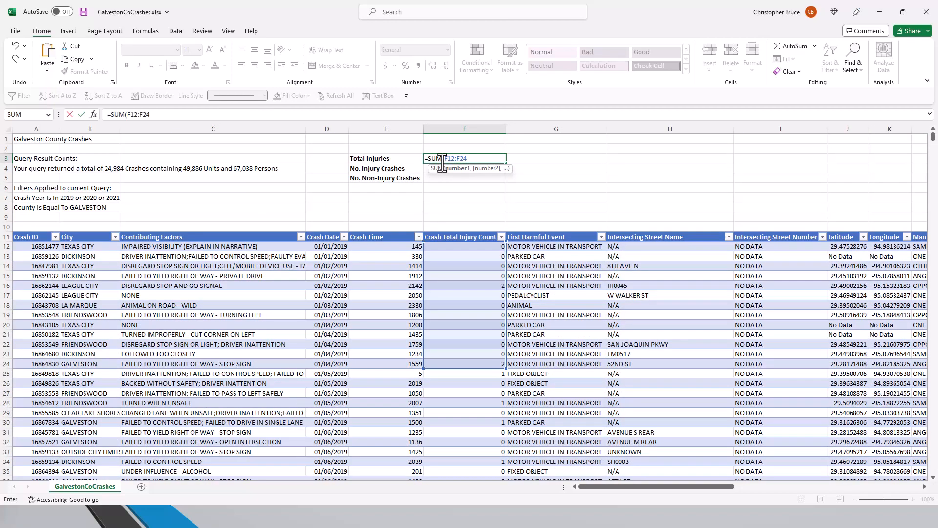
pyautogui.press('BackSpace')
pyautogui.press('BackSpace')
pyautogui.press('BackSpace')
pyautogui.write('995')
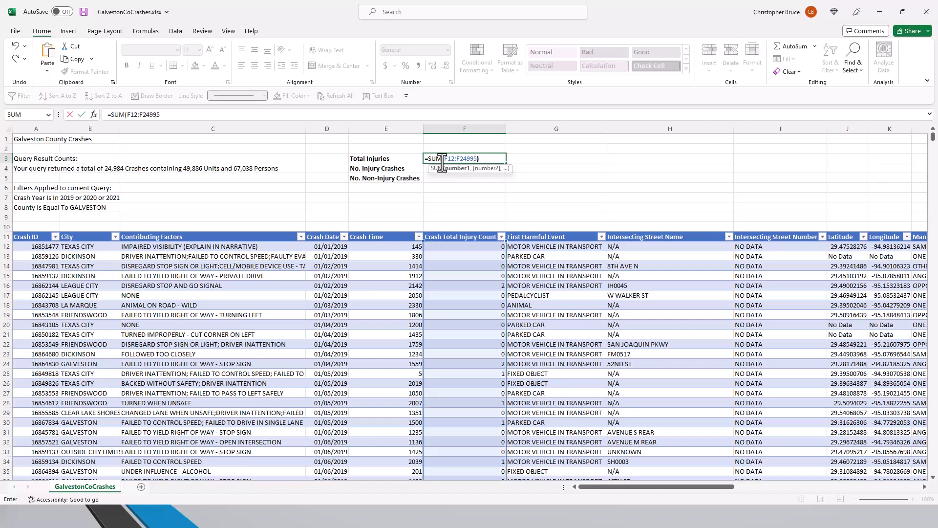
pyautogui.hotkey('ctrl', 'Return')
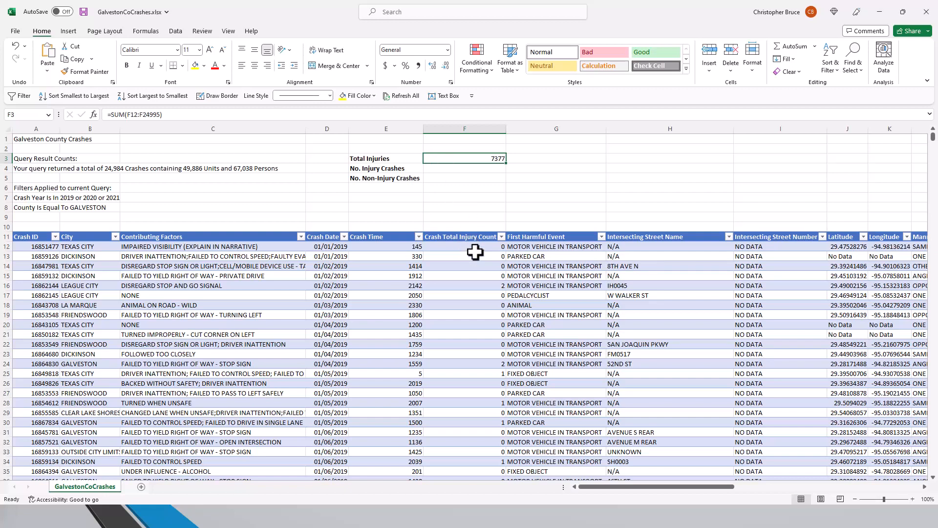
pyautogui.write('=si,')
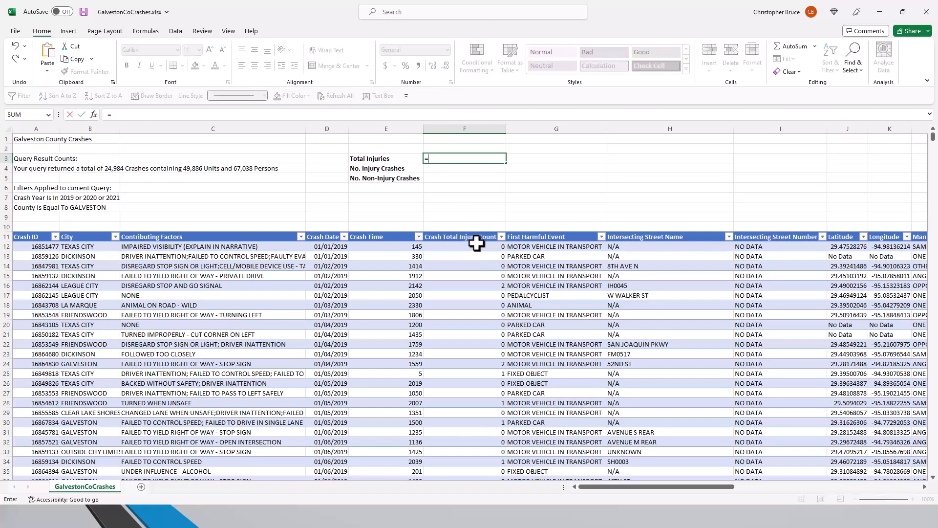
pyautogui.press('BackSpace')
pyautogui.press('BackSpace')
pyautogui.write('um(')
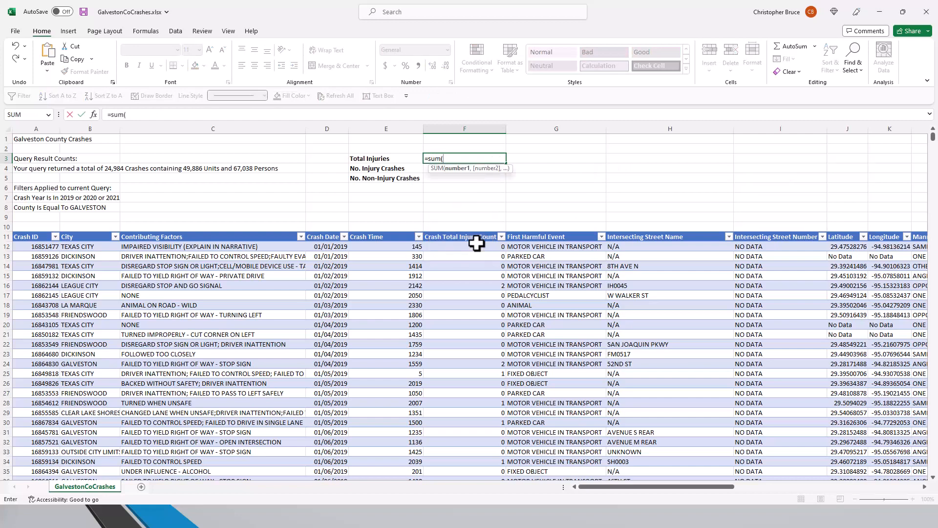
pyautogui.press('BackSpace')
pyautogui.write('(')
pyautogui.press('BackSpace')
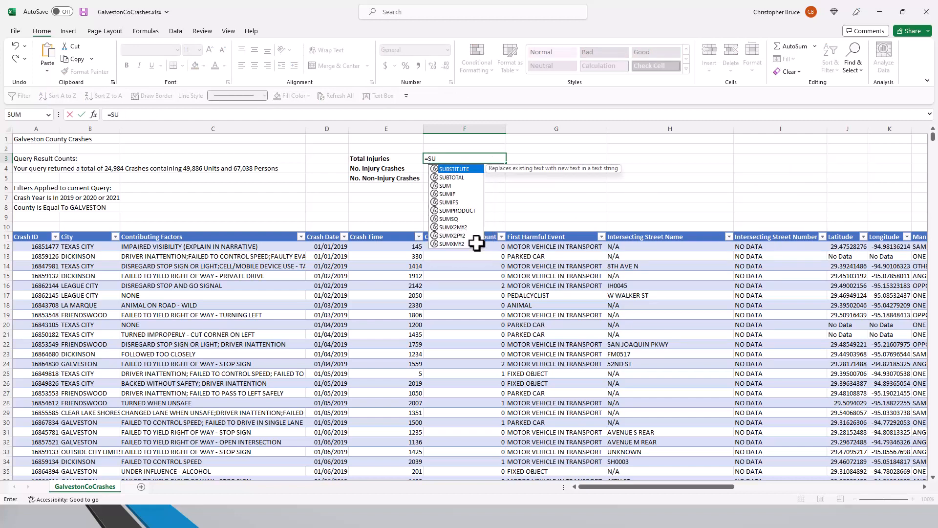
pyautogui.press('Tab')
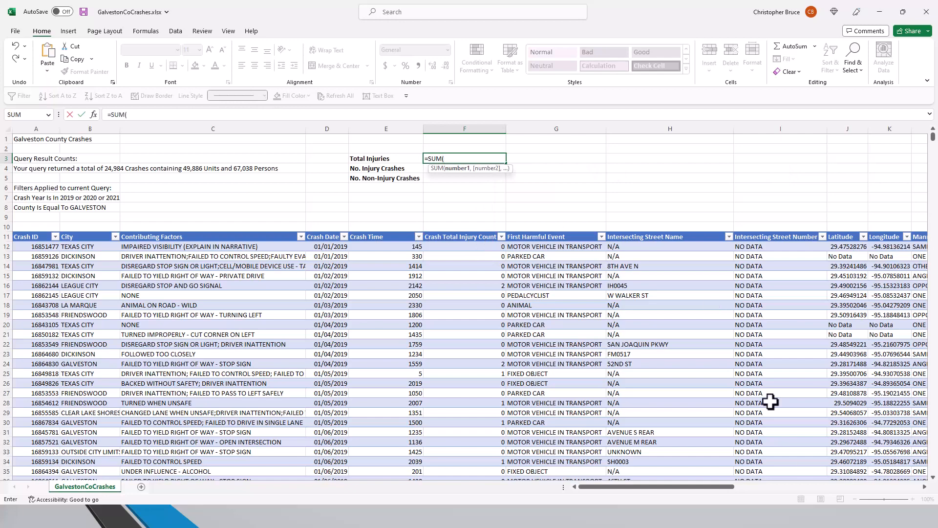
pyautogui.press('Escape')
# - Total the injuries in cell F3 using the table reference formula =SUM(Crashes[Crash Total Injury Count])
pyautogui.click(578, 168)
pyautogui.click(912, 499)
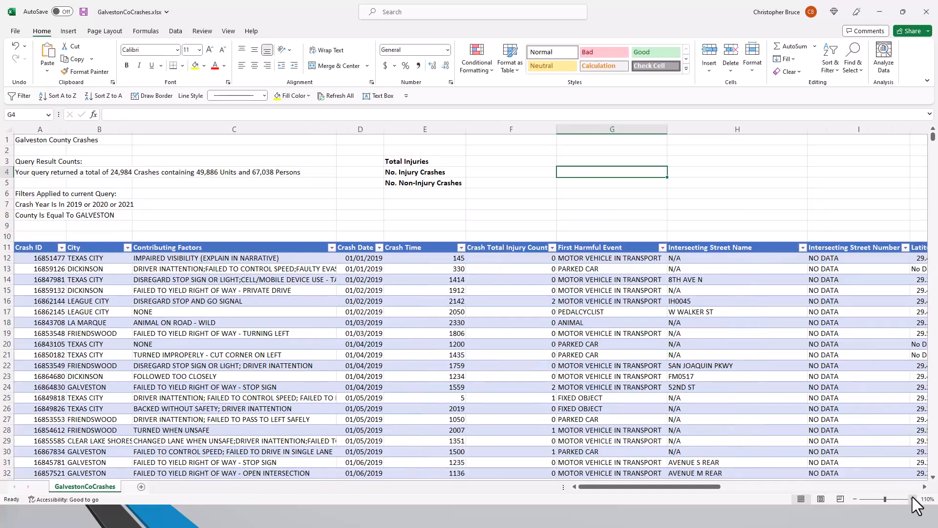
pyautogui.click(913, 499)
pyautogui.click(913, 499)
pyautogui.click(468, 165)
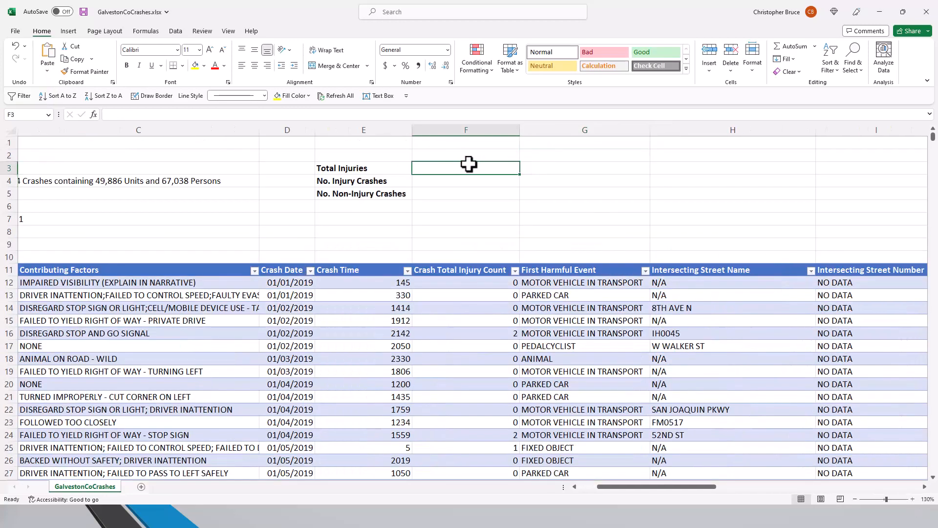
pyautogui.write('=SUM(')
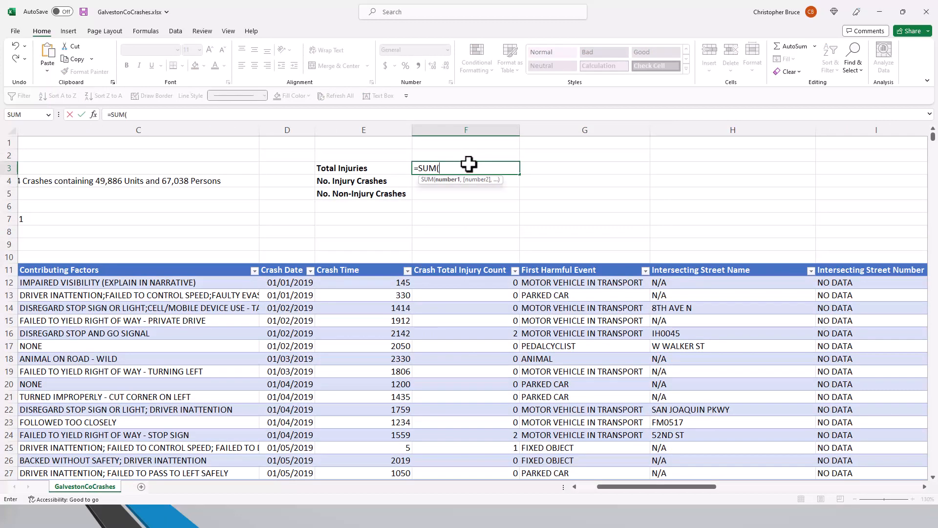
pyautogui.write('Crashes')
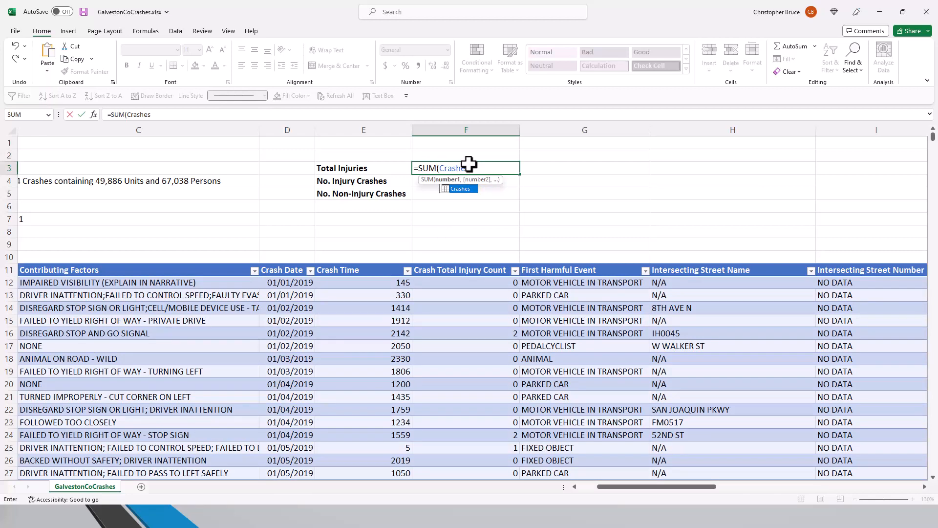
pyautogui.write('[')
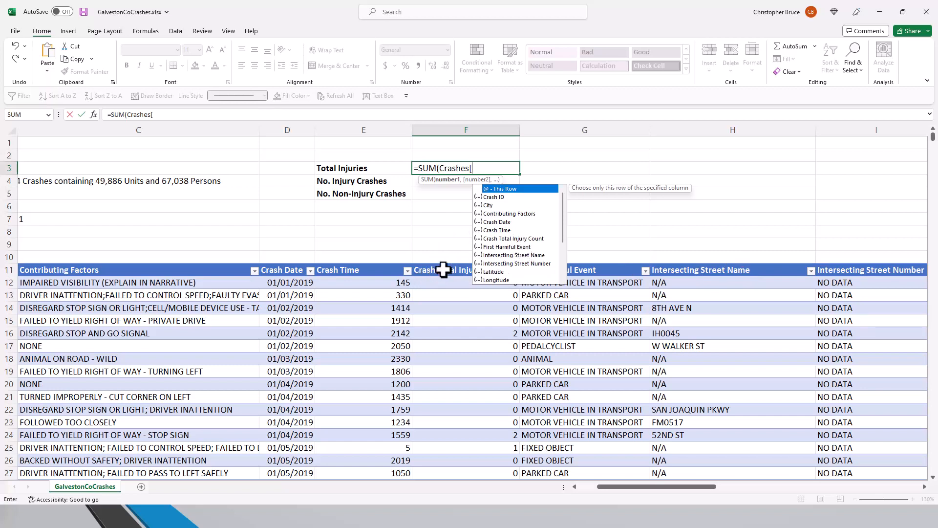
pyautogui.click(498, 239)
pyautogui.doubleClick(498, 238)
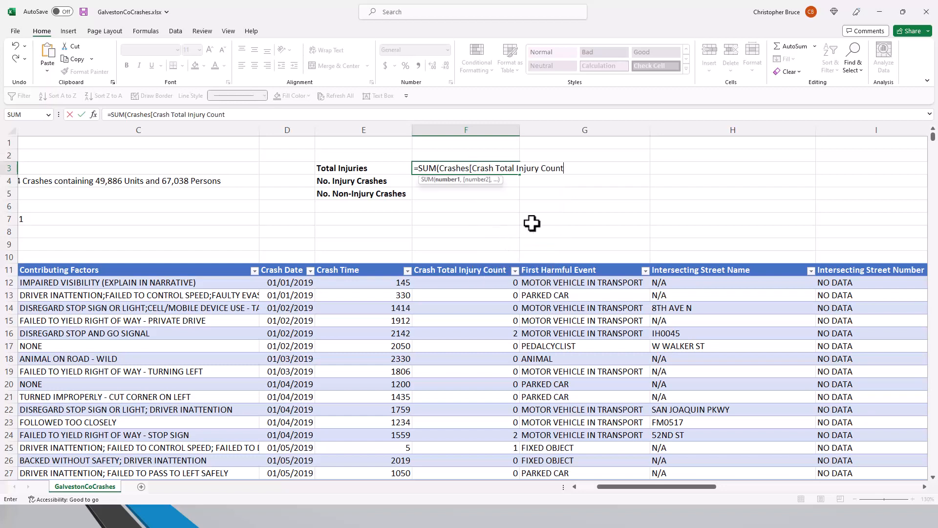
pyautogui.write(']')
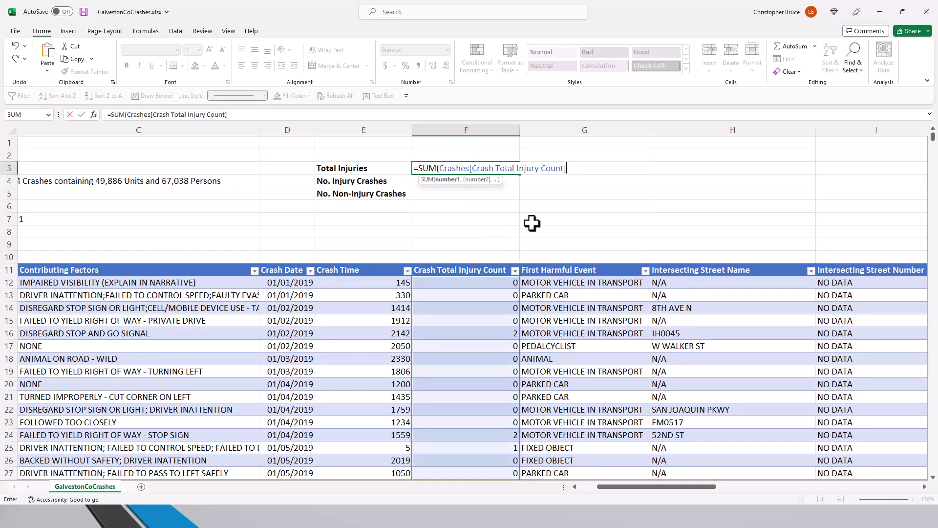
pyautogui.write(')')
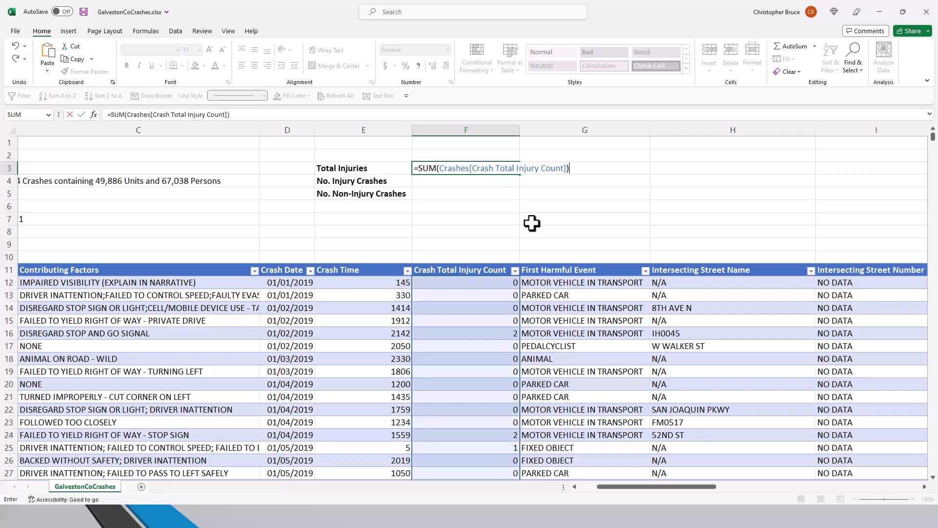
pyautogui.press('Return')
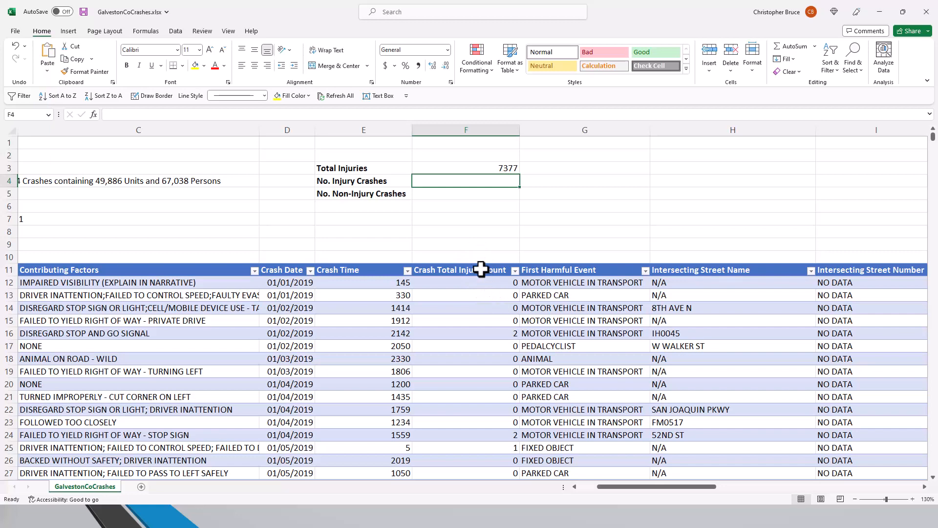
pyautogui.doubleClick(484, 167)
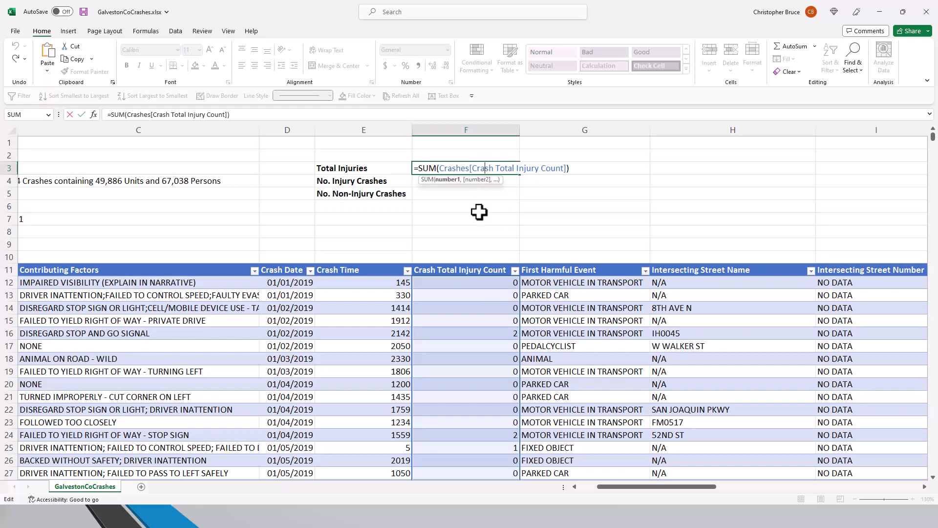
pyautogui.press('Return')
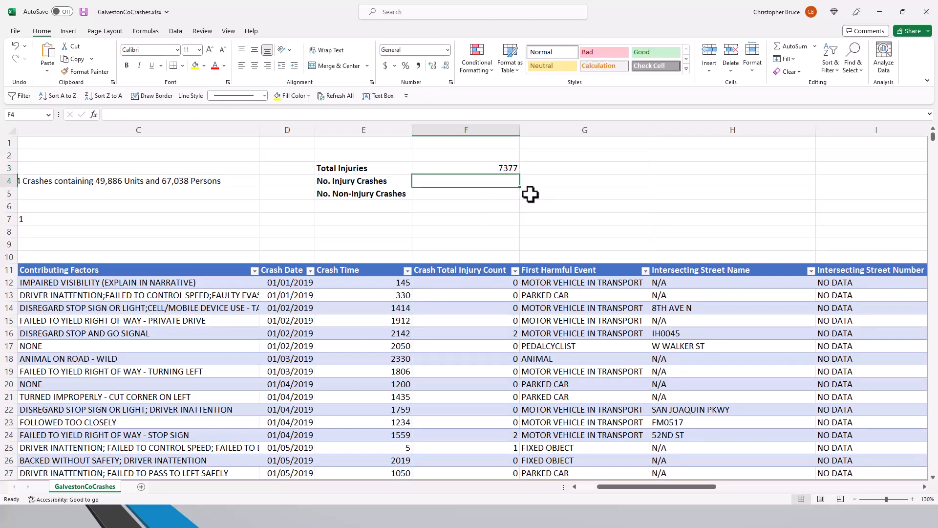
# - Try to count the injury crashes in cell F4 with the formula =COUNTIF(Crashes[Crash Total Injury Count],>0)
pyautogui.write('=')
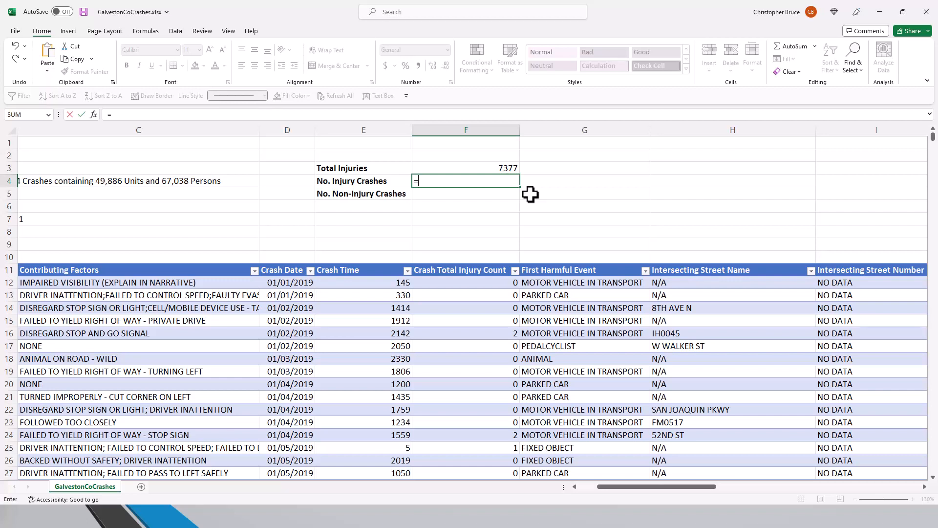
pyautogui.write('COUNTIF(')
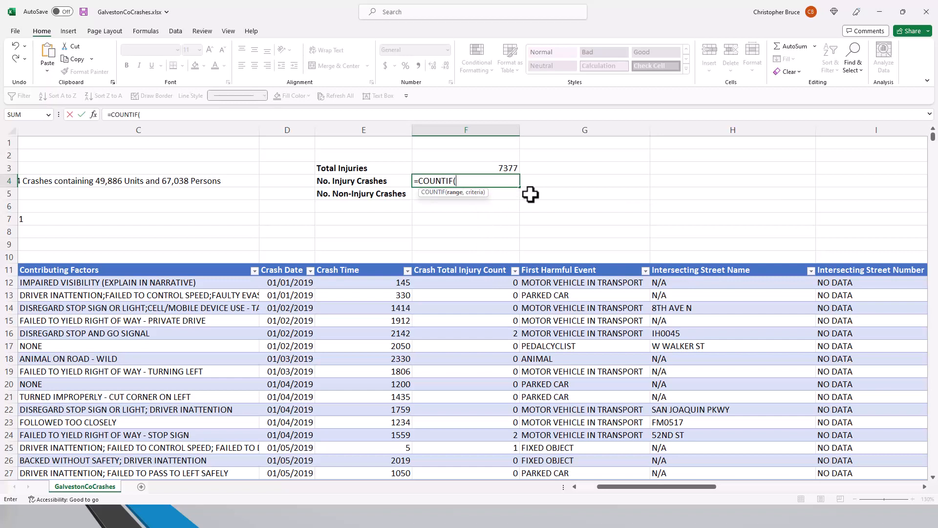
pyautogui.write('C')
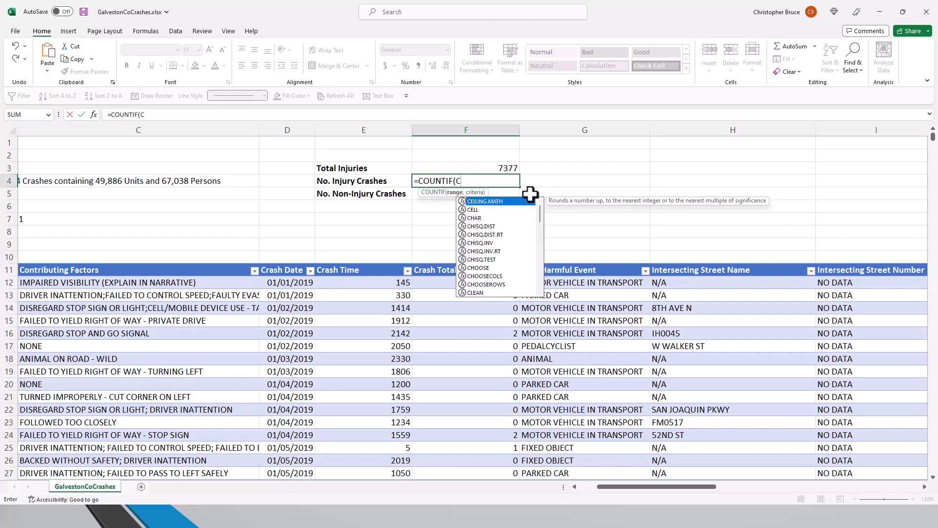
pyautogui.write('rashes[')
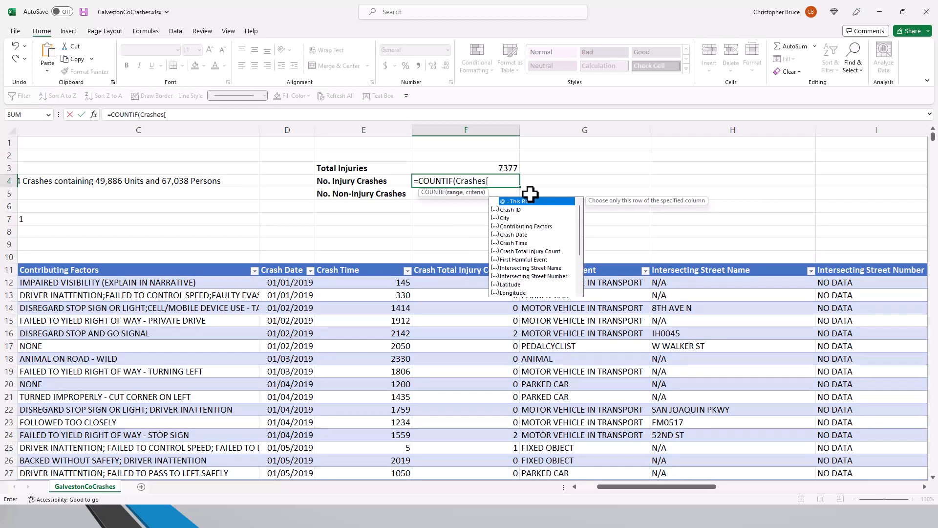
pyautogui.doubleClick(538, 250)
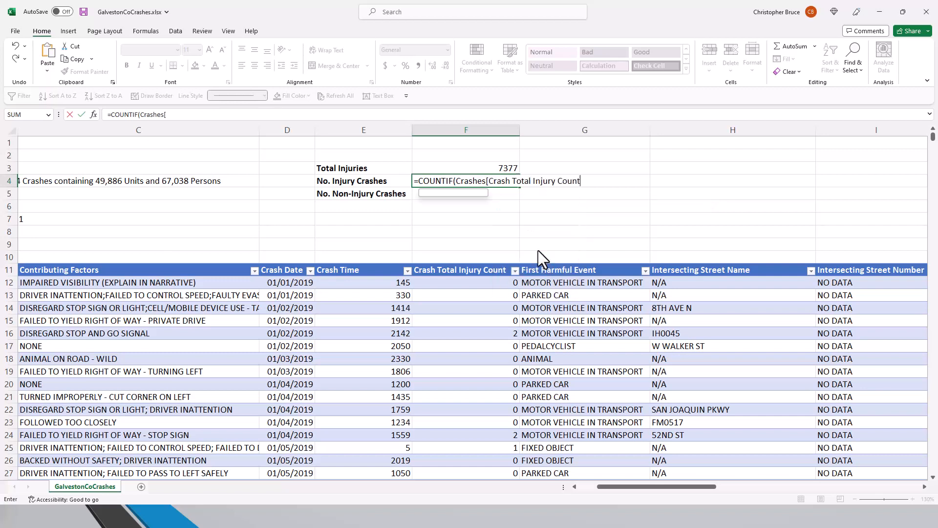
pyautogui.write(']')
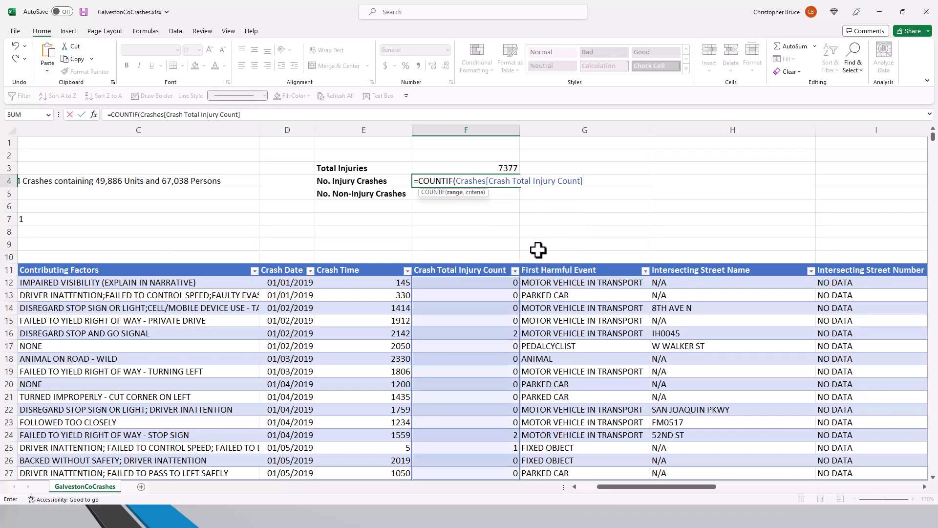
pyautogui.write(',')
pyautogui.write('0')
pyautogui.press('BackSpace')
pyautogui.write('>0)')
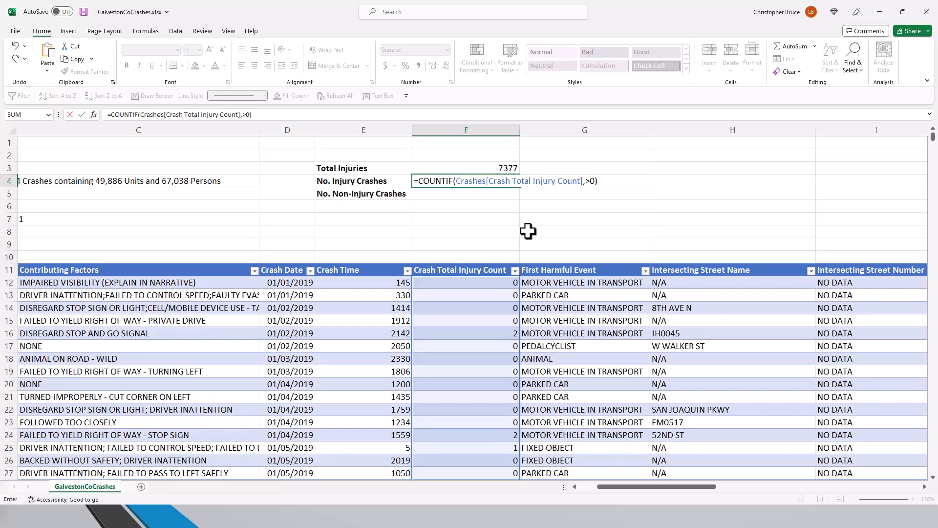
pyautogui.press('Return')
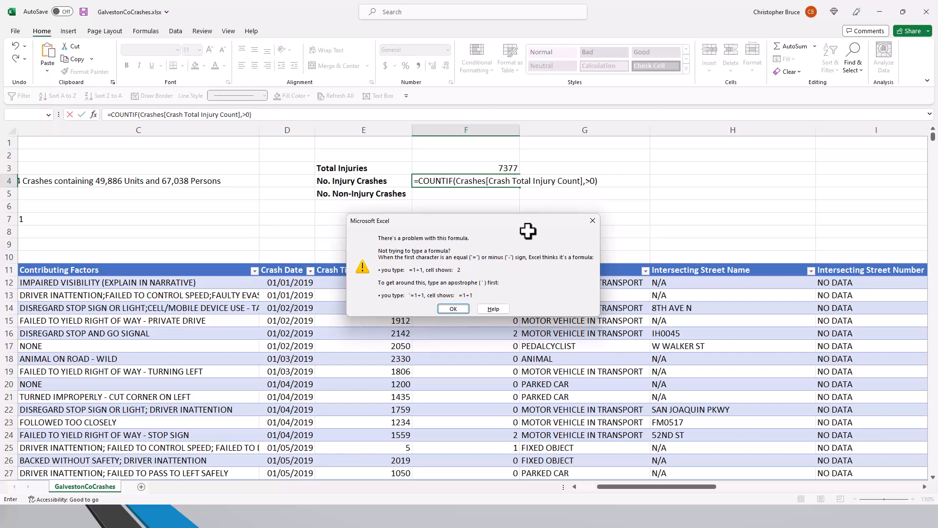
pyautogui.press('Return')
pyautogui.press('Return')
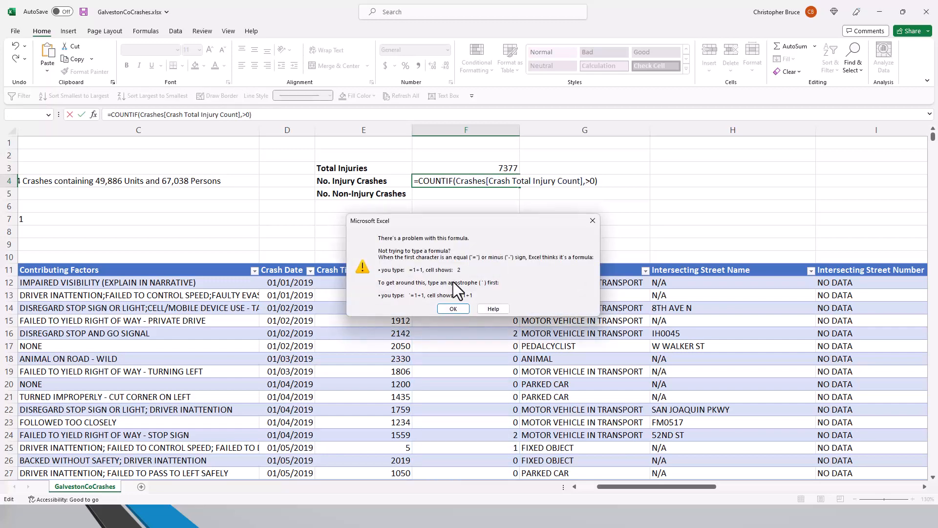
pyautogui.click(454, 308)
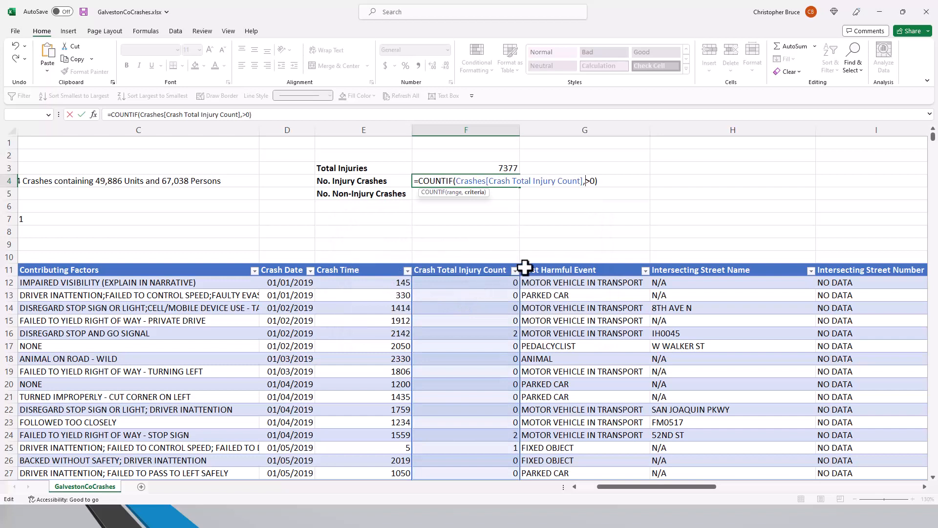
# - Enclose the >0 criterion of the COUNTIF formula in cell F4 in double quotation marks and enter the formula
pyautogui.write('"')
pyautogui.press('Right')
pyautogui.press('Right')
pyautogui.write('">0"')
pyautogui.press('Return')
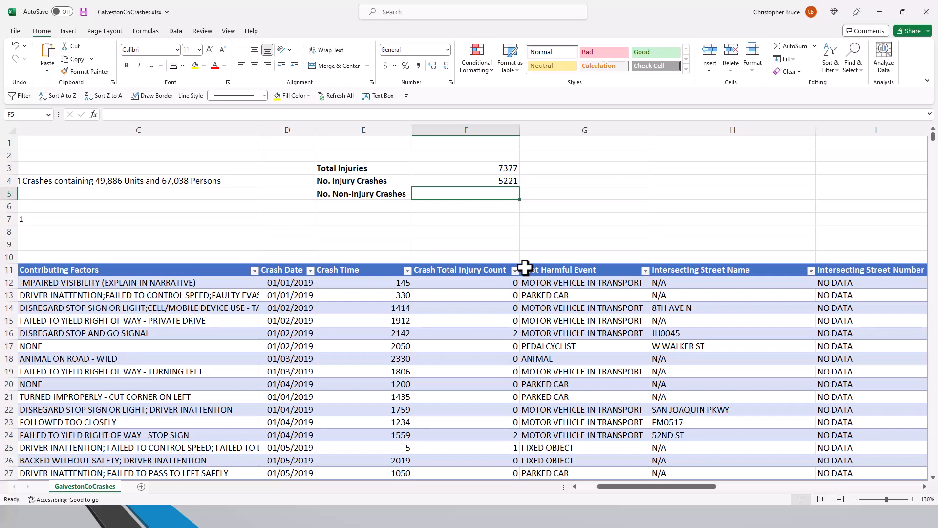
# - Count the non-injury crashes in cell F5 with the formula =COUNTIF(Crashes[Crash Total Injury Count],0)
pyautogui.write('=COU')
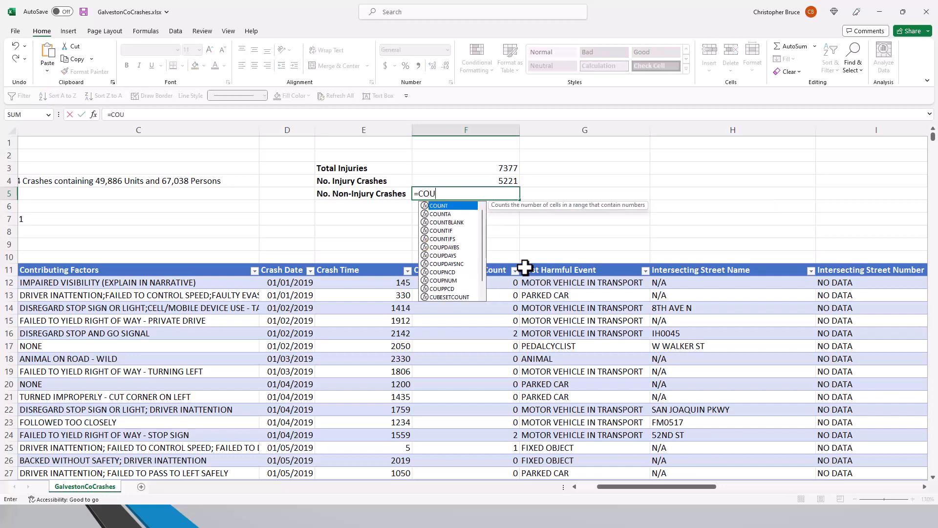
pyautogui.write('NTIF(')
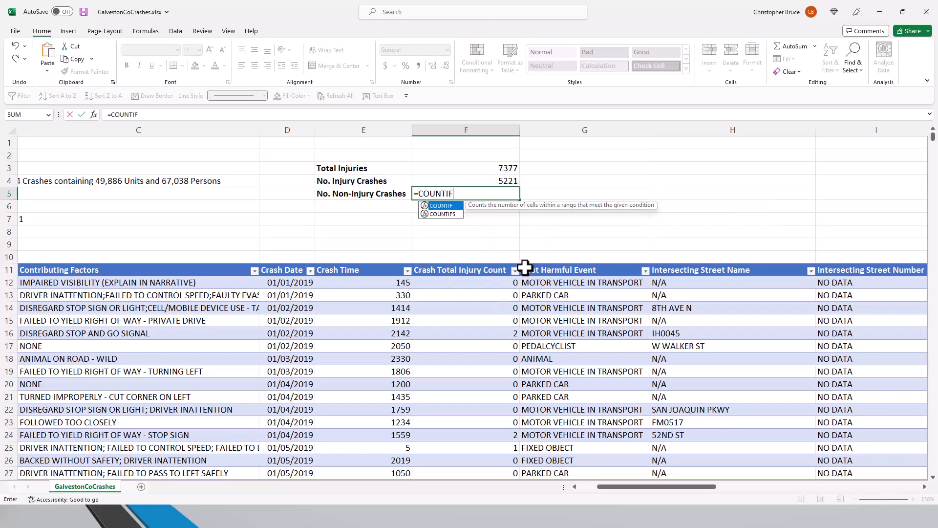
pyautogui.write('Crashes[')
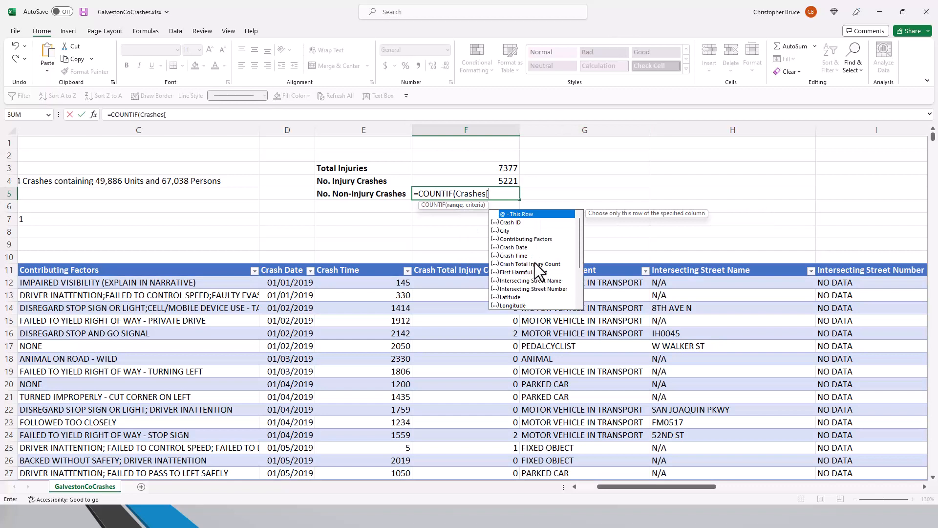
pyautogui.doubleClick(537, 263)
pyautogui.write(']')
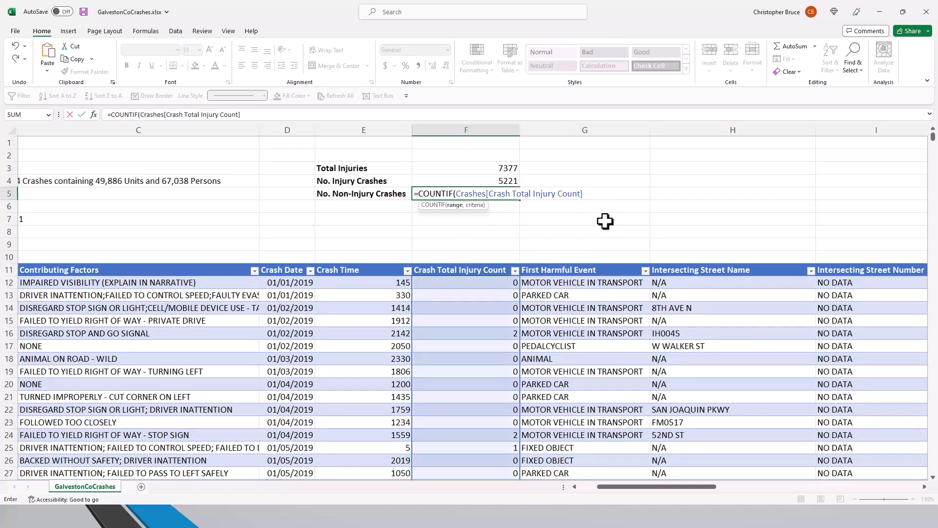
pyautogui.write(',0)')
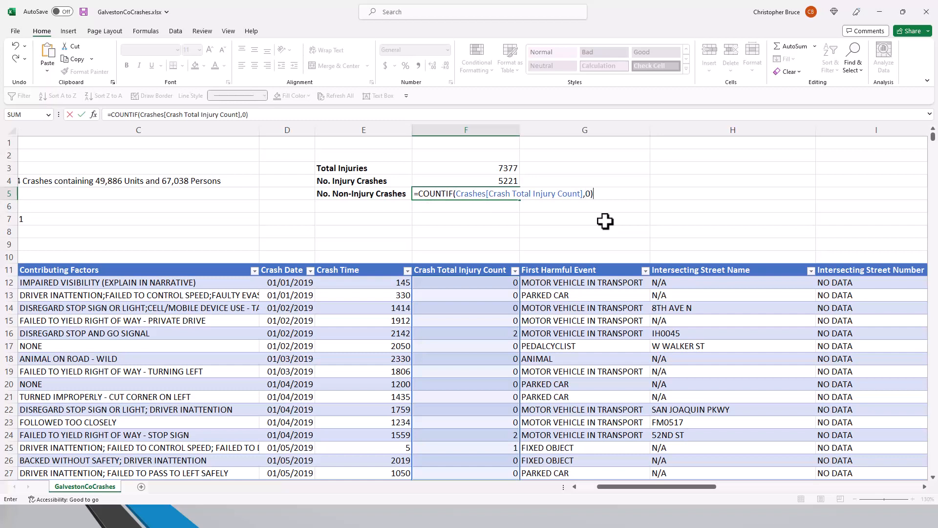
pyautogui.press('Return')
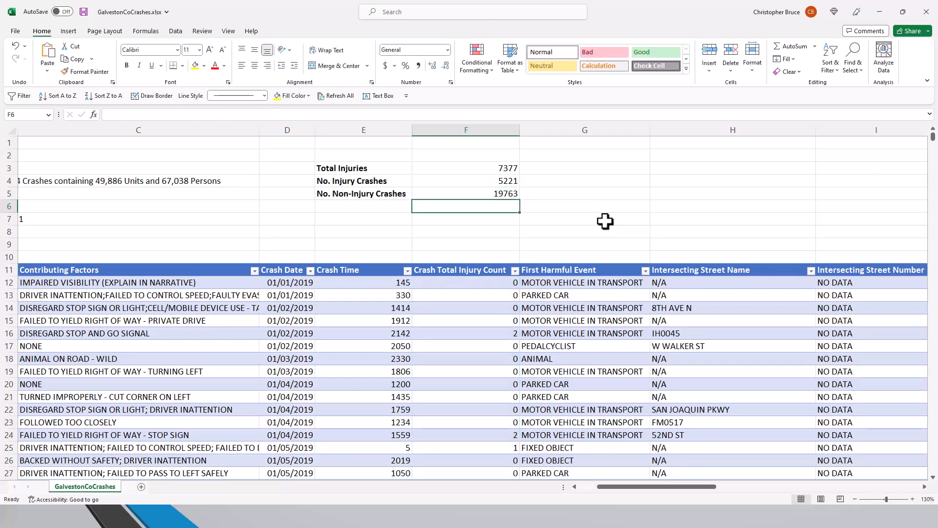
pyautogui.press('Up')
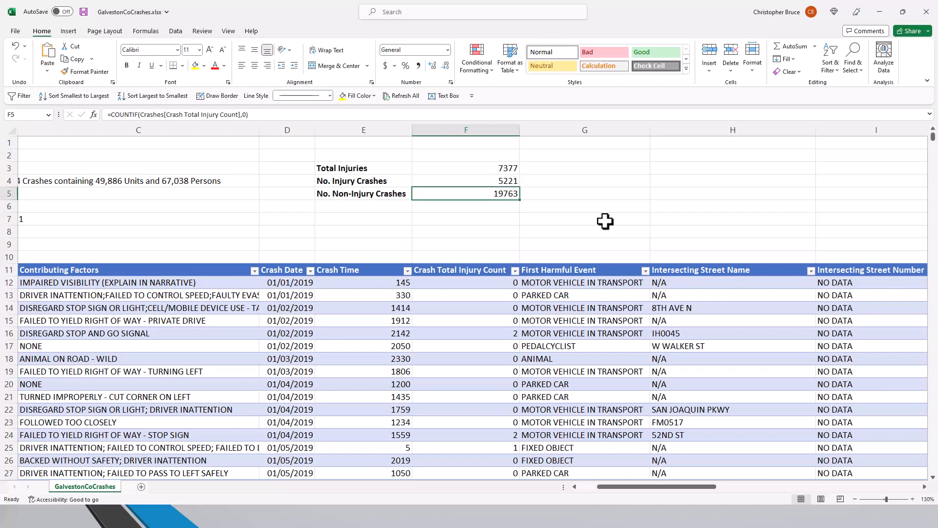
pyautogui.press('Up')
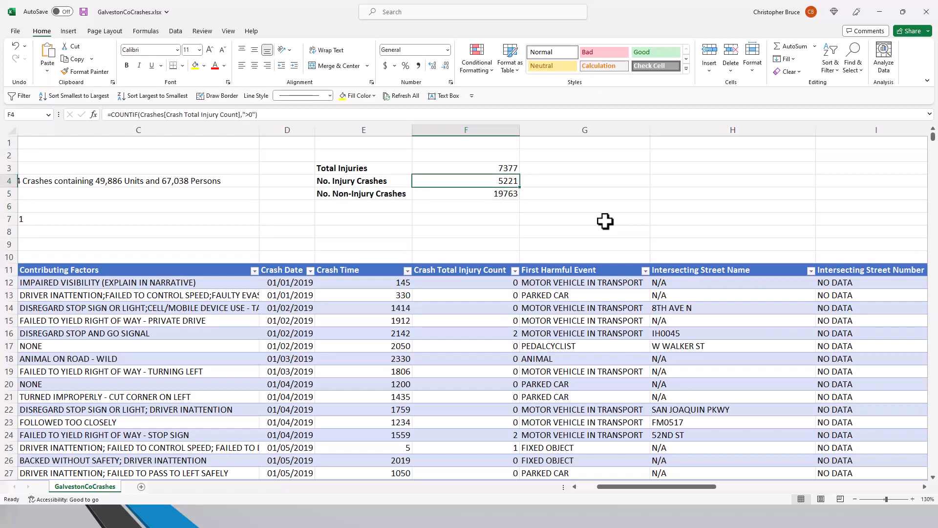
pyautogui.press('Up')
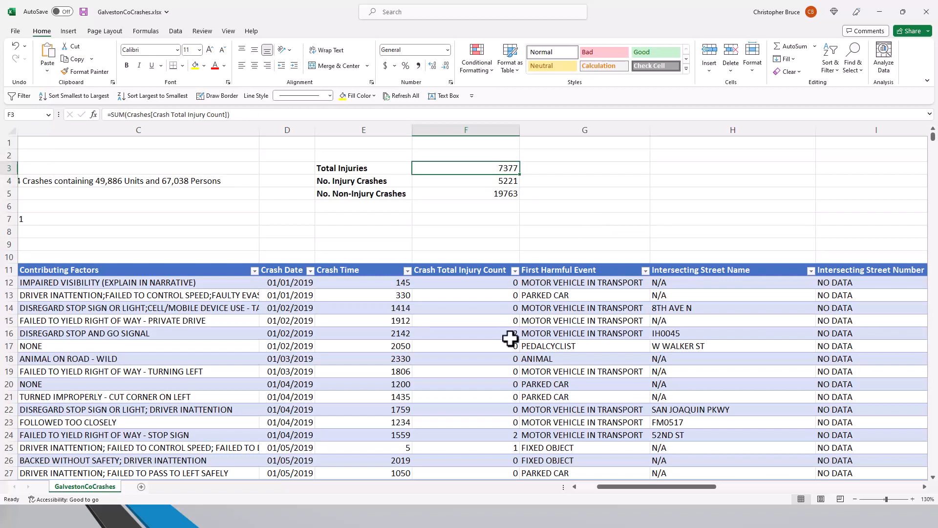
# - Enter the bold label Speed-Related in cell E7, below the injury summary labels
pyautogui.click(444, 310)
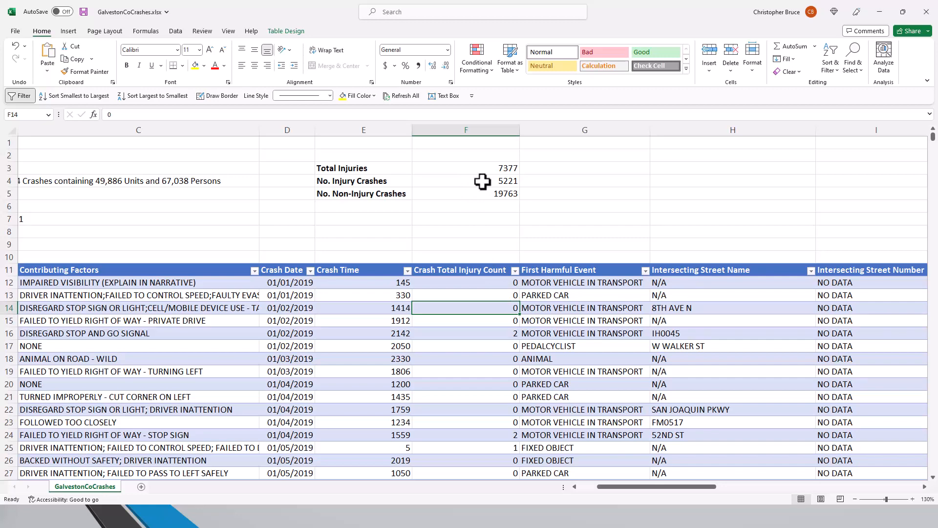
pyautogui.hscroll(-2, 482, 182)
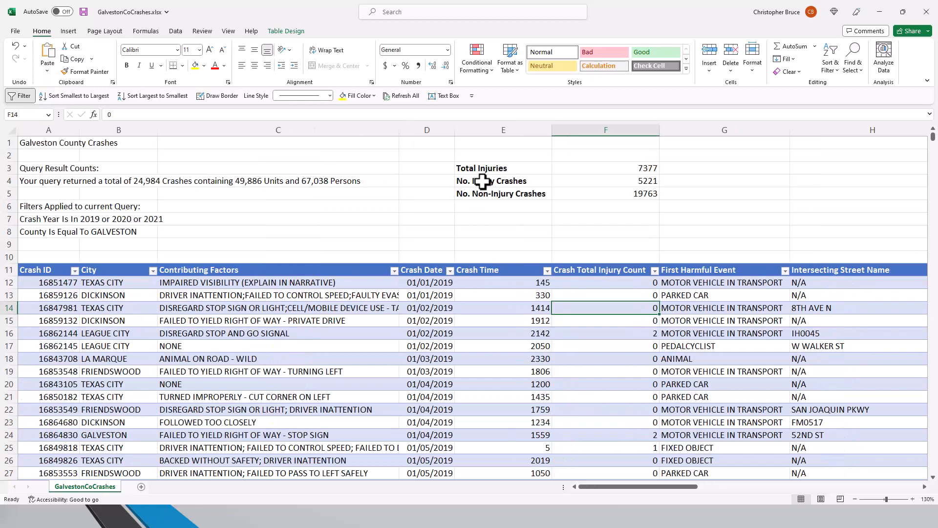
pyautogui.click(471, 230)
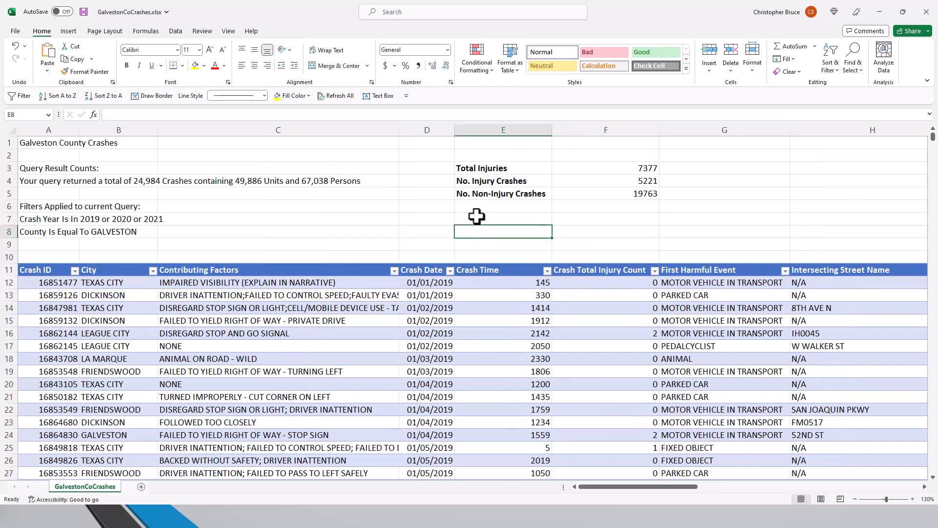
pyautogui.click(477, 217)
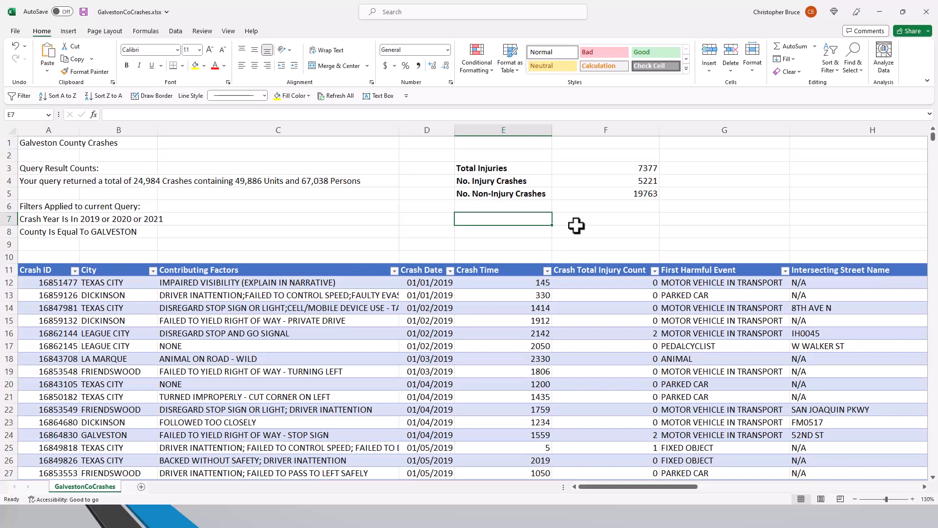
pyautogui.press('Right')
pyautogui.press('Left')
pyautogui.write('S')
pyautogui.press('BackSpace')
pyautogui.hotkey('ctrl', 'b')
pyautogui.write('Sp')
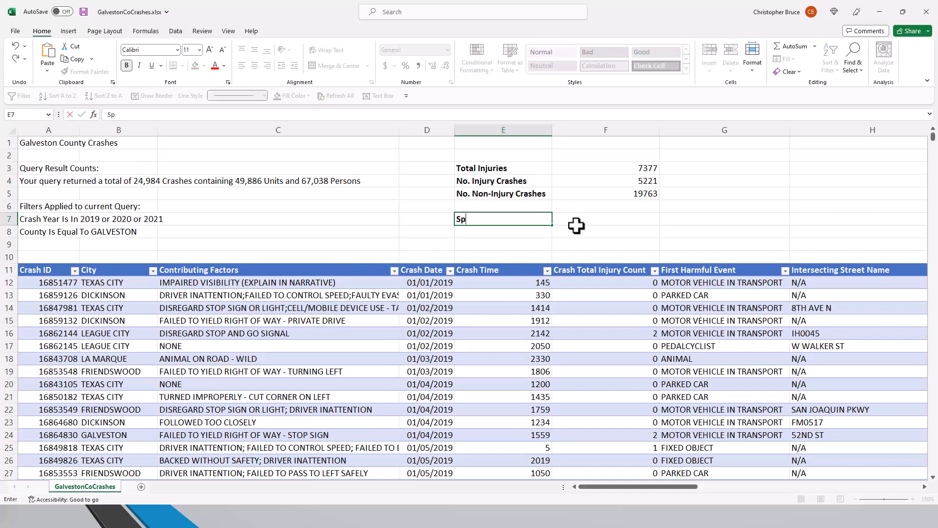
pyautogui.write('eed-Related')
pyautogui.press('Tab')
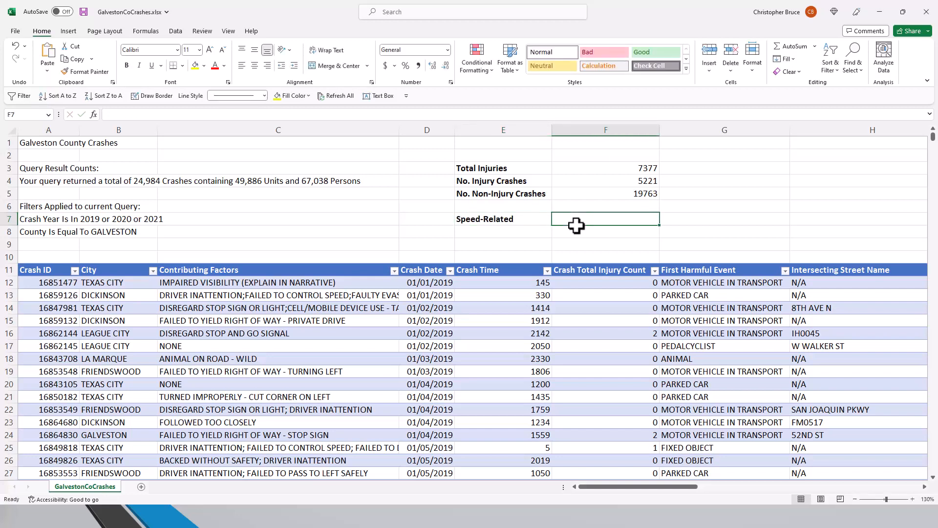
# - Examine the Contributing Factors entries to see how speed is worded among the listed crash causes
pyautogui.click(260, 346)
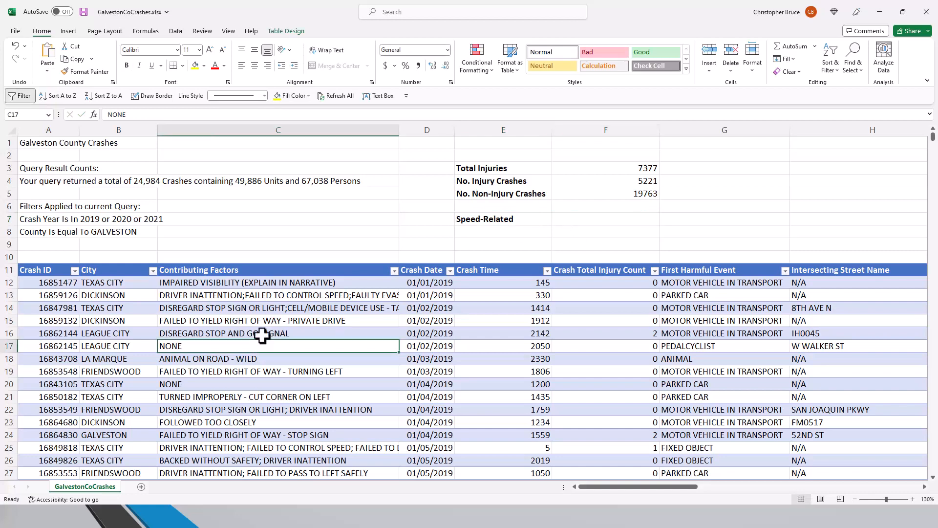
pyautogui.click(307, 294)
pyautogui.scroll(-2, 308, 293)
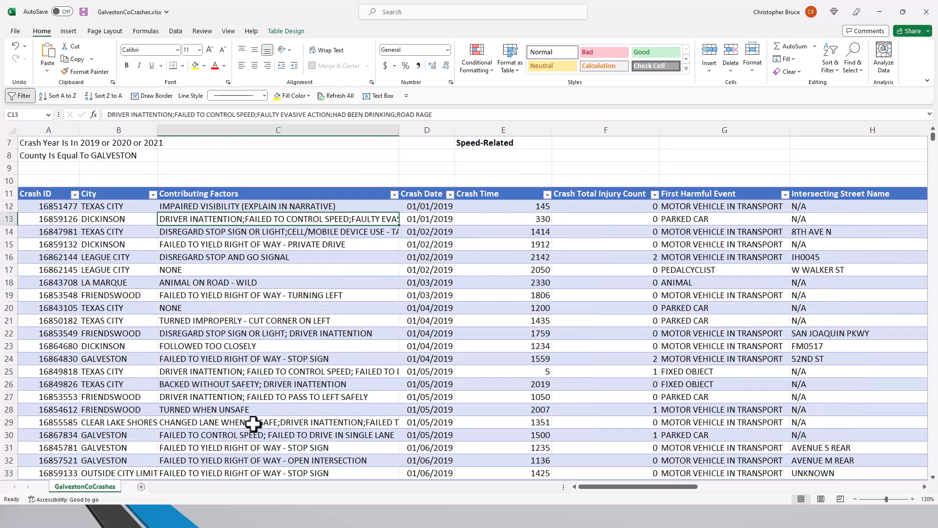
pyautogui.scroll(-3, 263, 326)
pyautogui.scroll(-4, 263, 326)
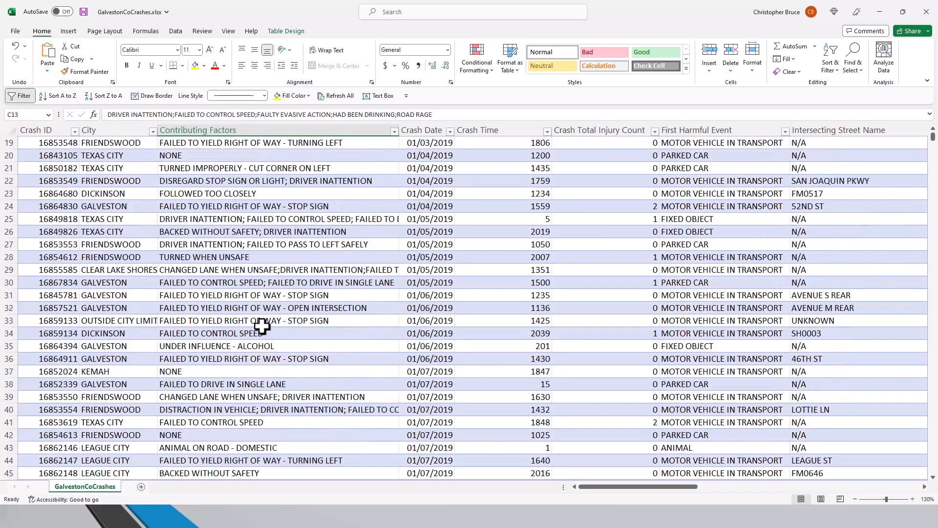
pyautogui.scroll(-4, 262, 326)
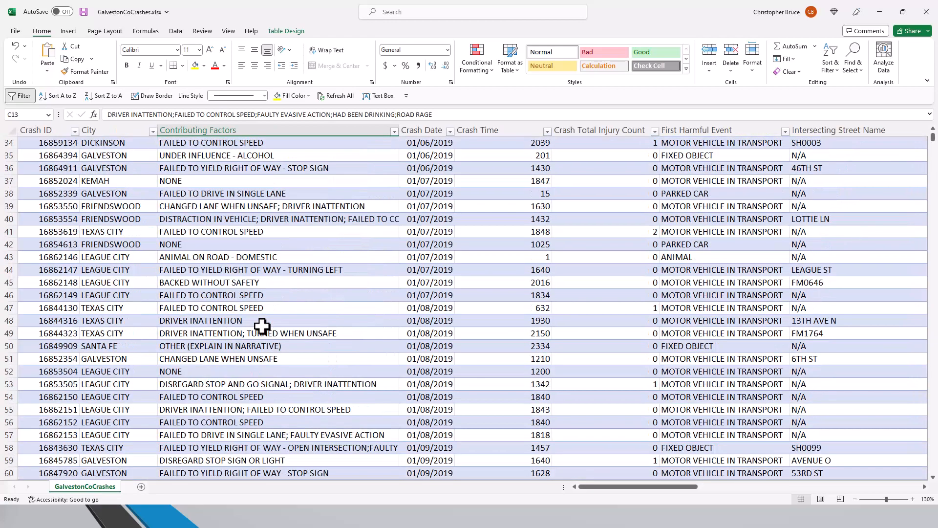
pyautogui.scroll(-9, 262, 326)
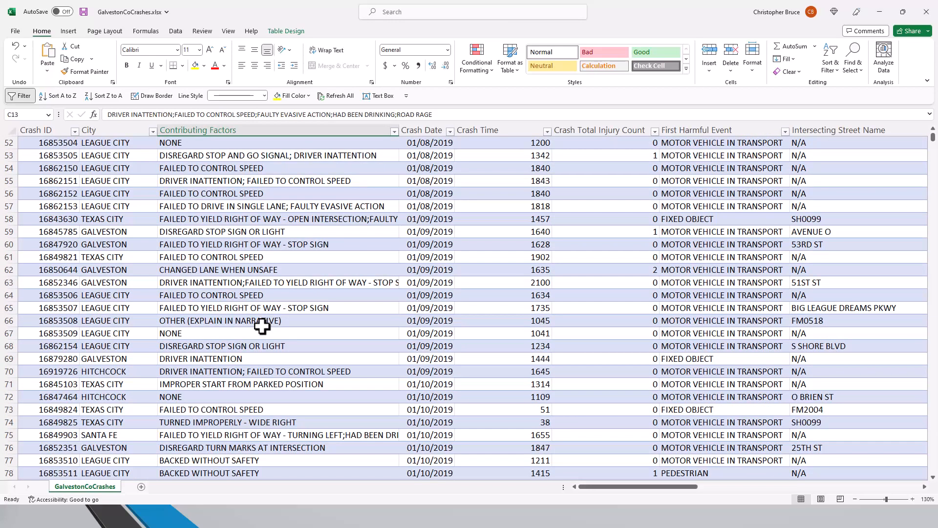
pyautogui.scroll(-2, 263, 326)
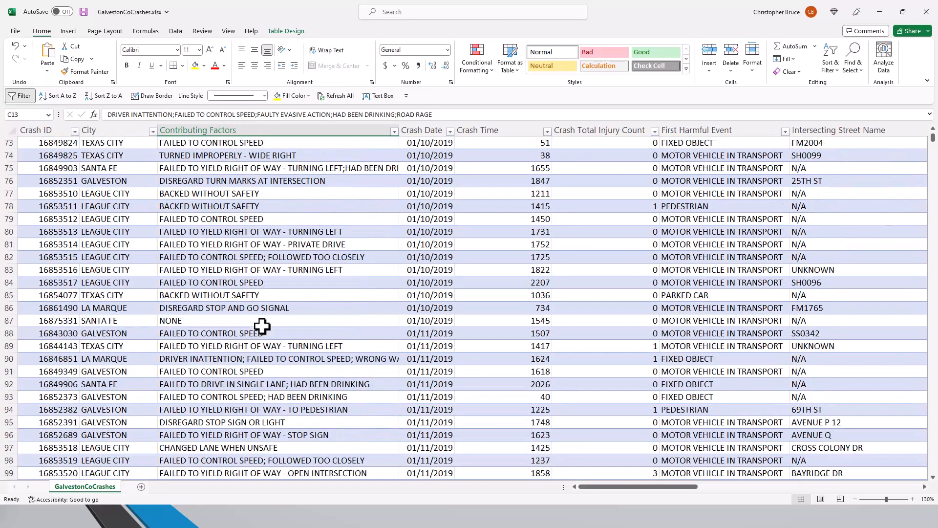
pyautogui.scroll(-3, 263, 326)
pyautogui.scroll(-2, 263, 326)
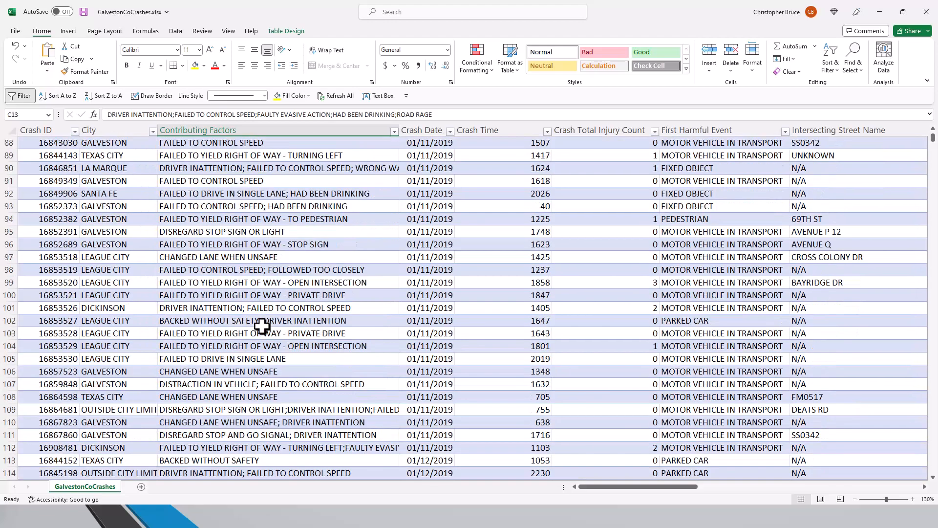
pyautogui.scroll(-1, 263, 326)
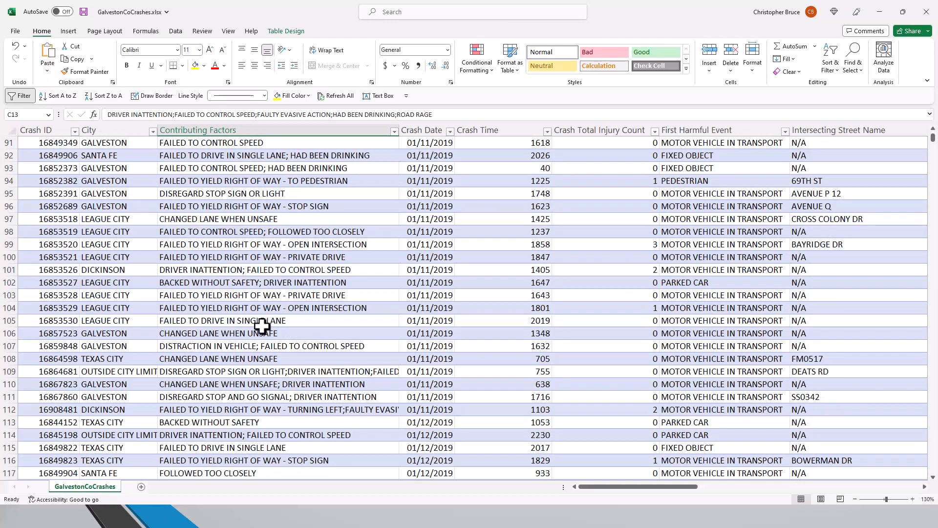
pyautogui.scroll(-11, 263, 326)
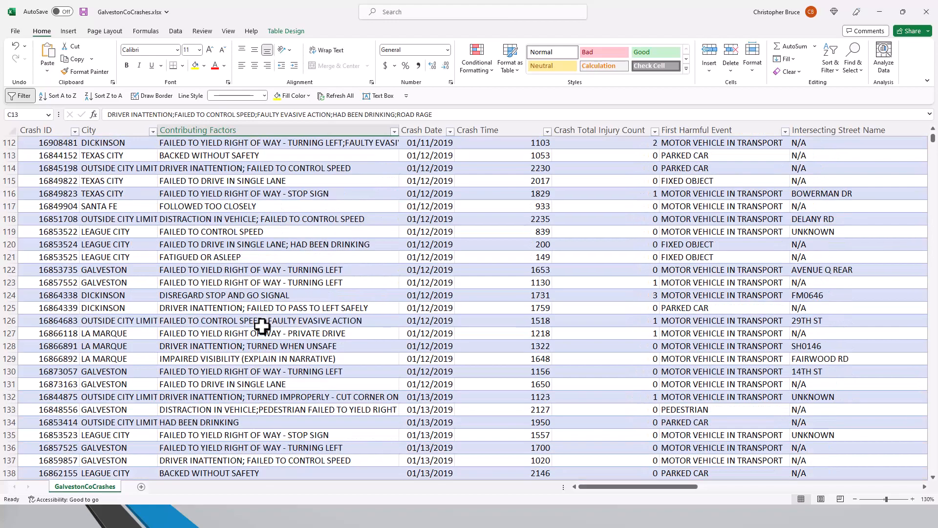
pyautogui.scroll(20, 262, 326)
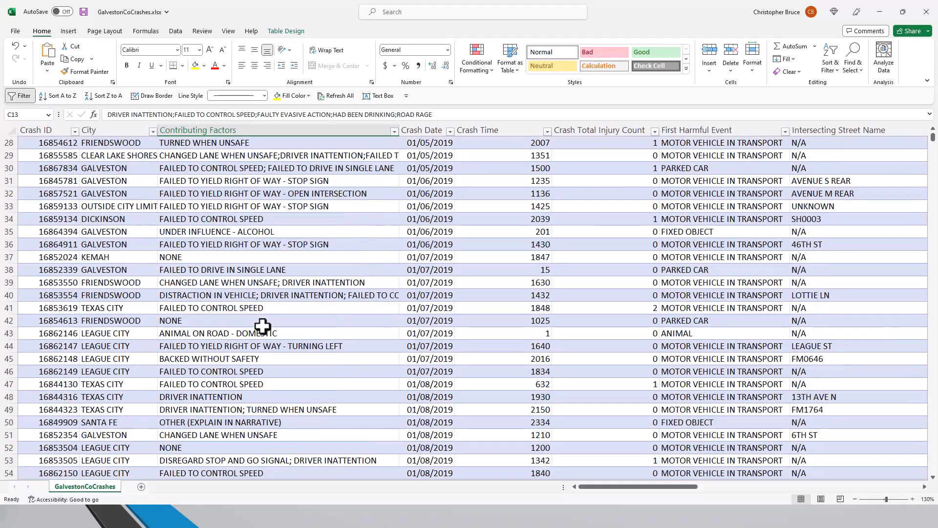
pyautogui.scroll(3, 262, 326)
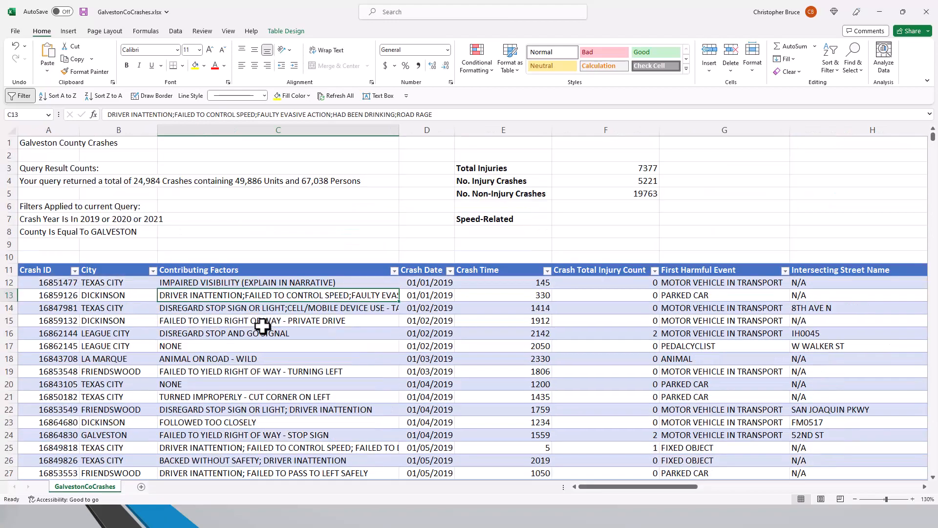
# - Count the speed-related crashes in cell F7 with the formula =COUNTIF(Crashes[Contributing Factors],"*SPEED*")
pyautogui.click(588, 210)
pyautogui.press('Down')
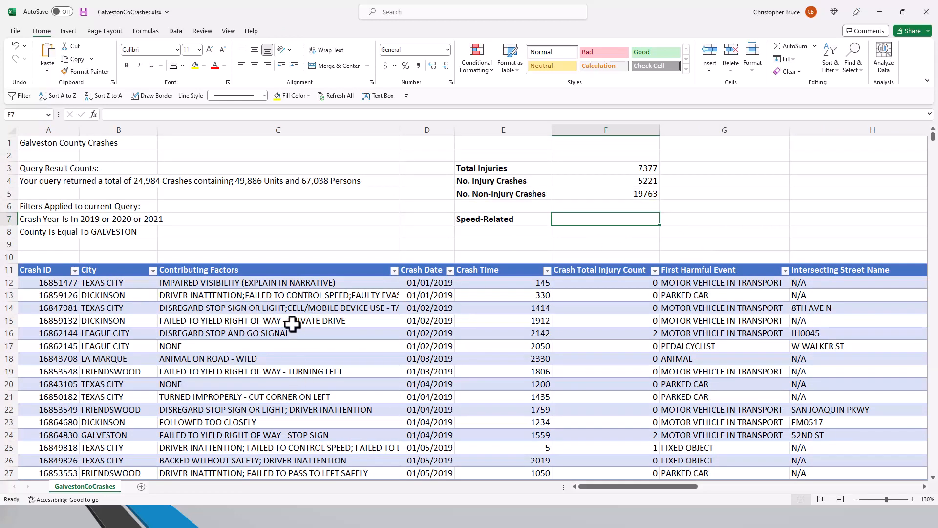
pyautogui.write('=CO')
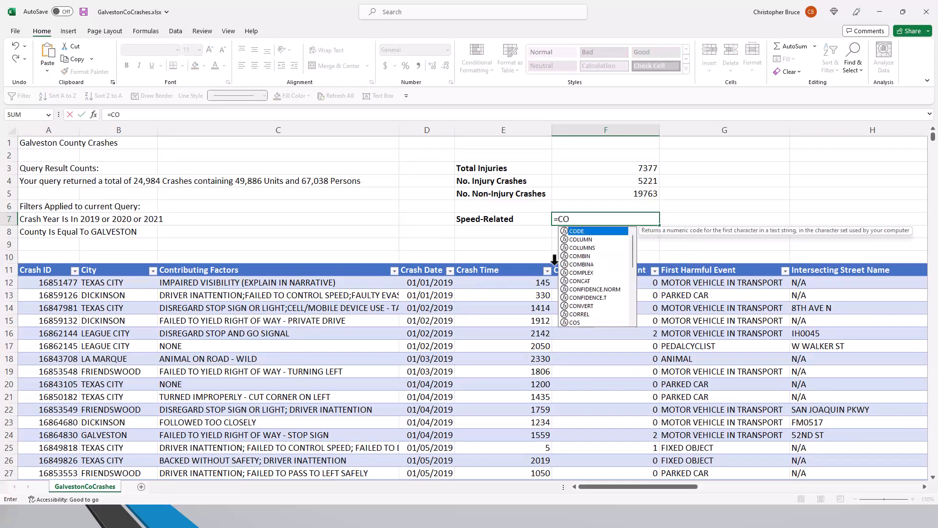
pyautogui.write('UNTIF(')
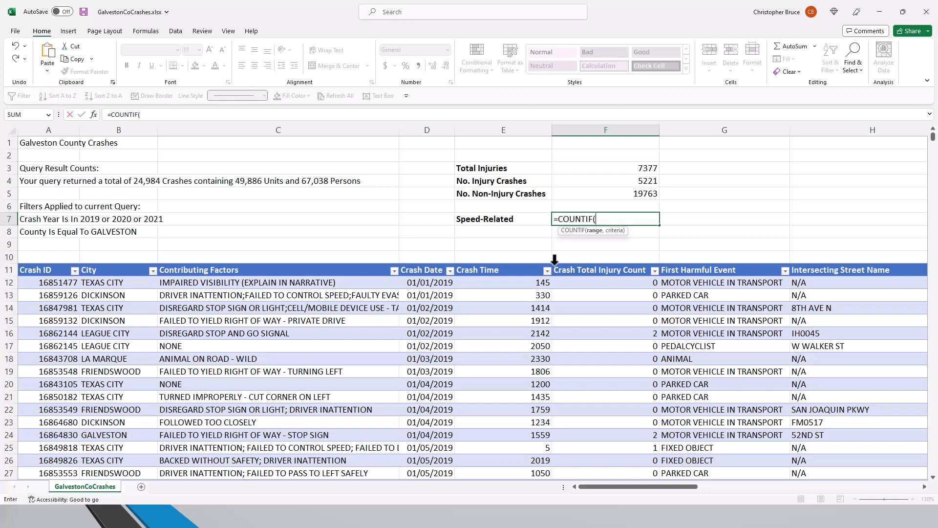
pyautogui.write('Crashes[')
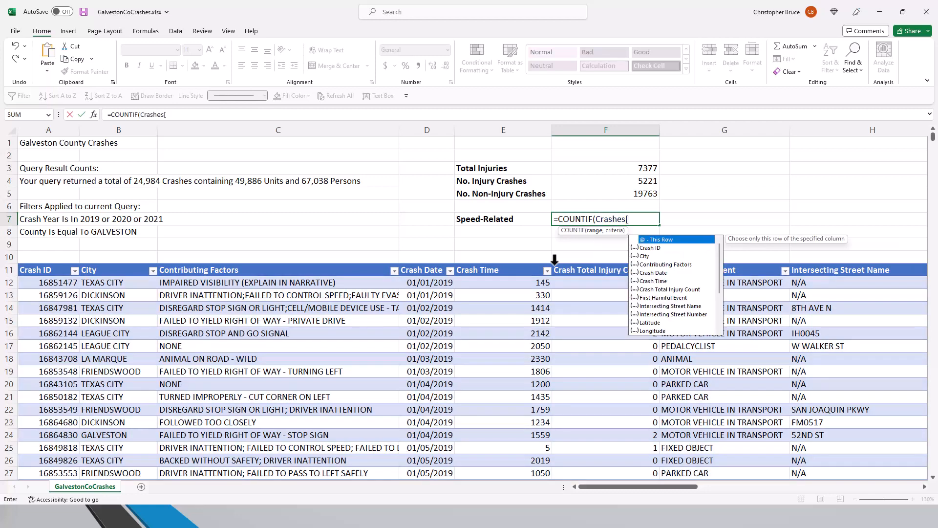
pyautogui.doubleClick(679, 264)
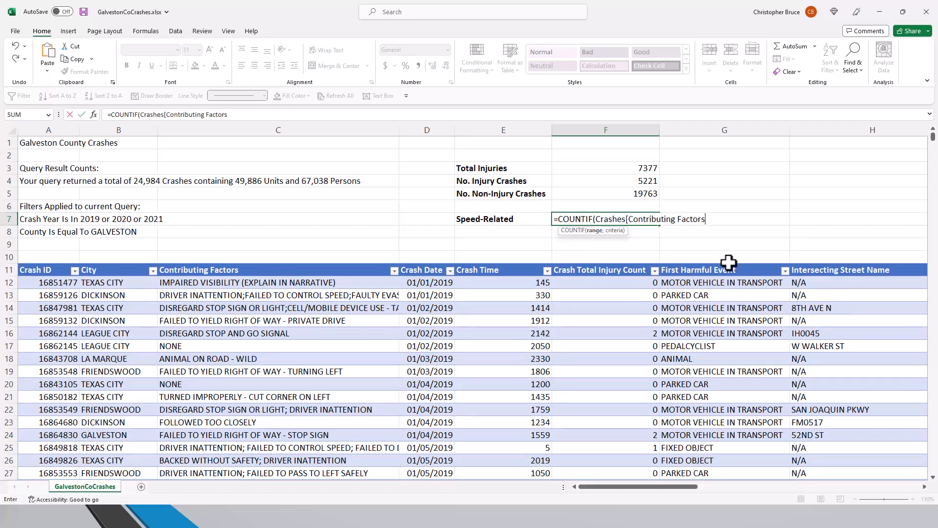
pyautogui.write('],*')
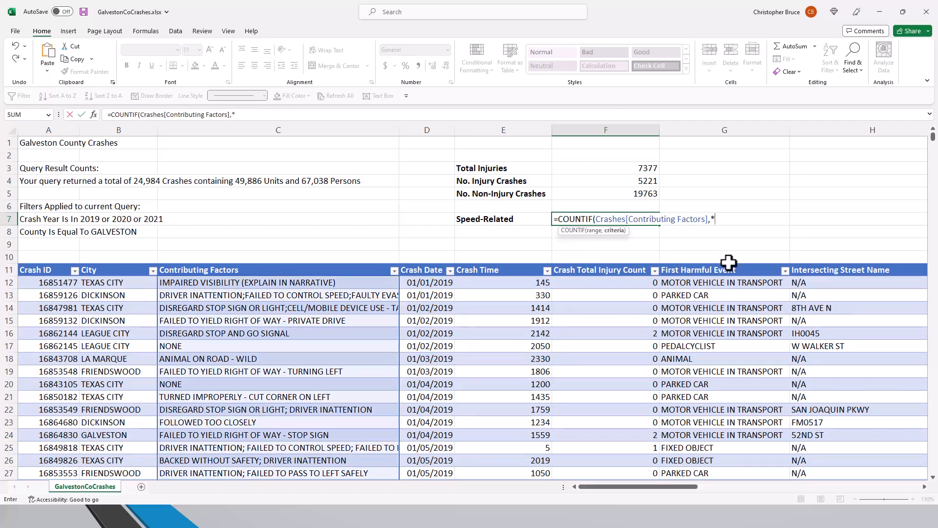
pyautogui.press('BackSpace')
pyautogui.write('"*SPEED*")')
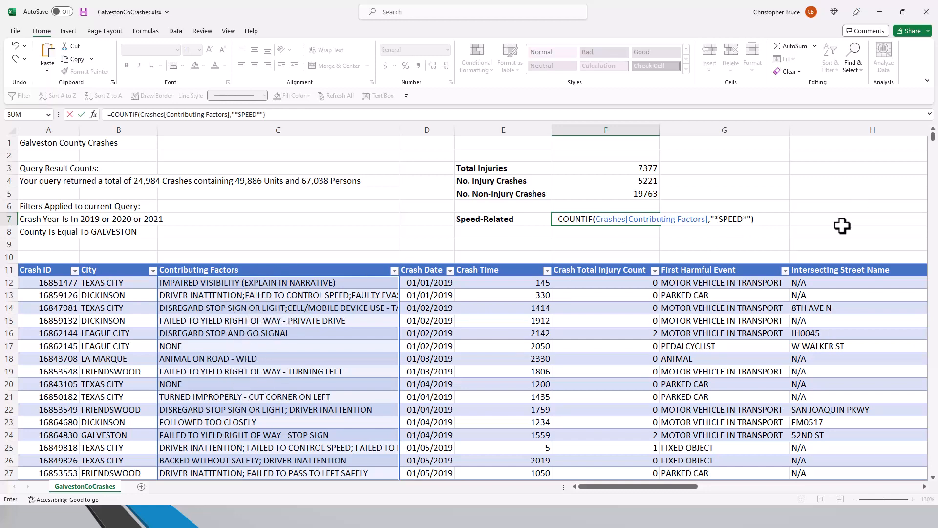
pyautogui.press('Return')
pyautogui.press('Up')
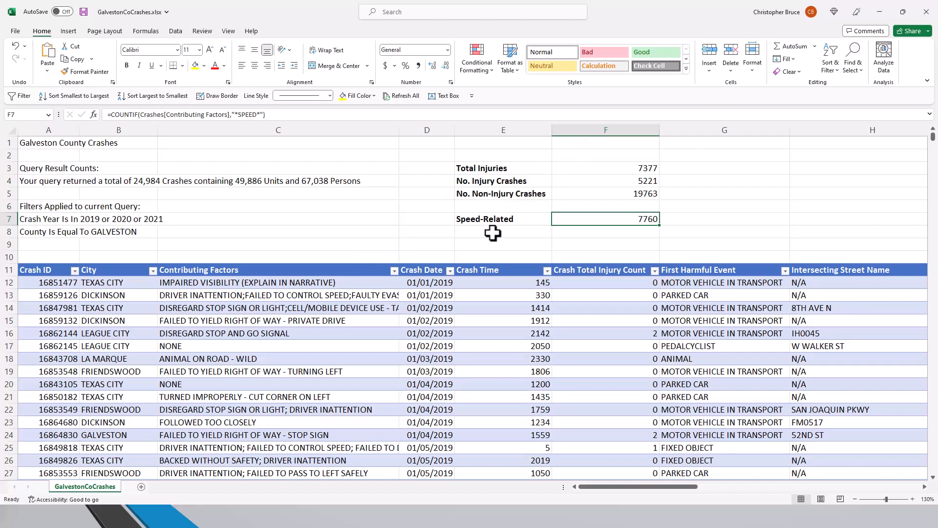
pyautogui.scroll(-6, 492, 233)
pyautogui.scroll(4, 493, 233)
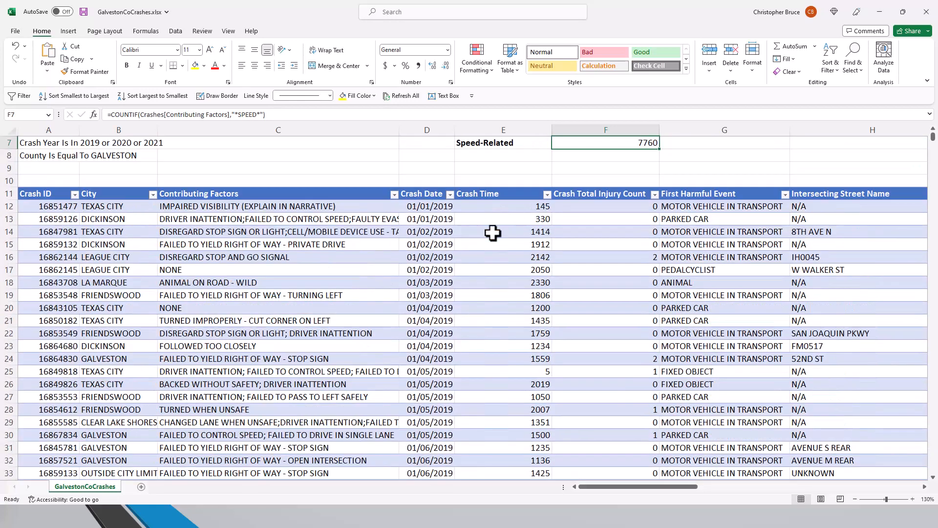
pyautogui.scroll(2, 492, 233)
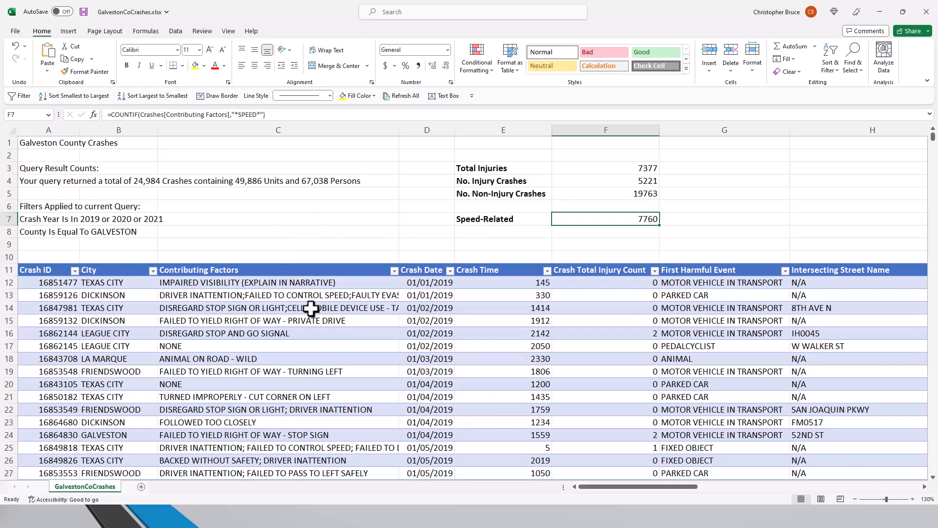
pyautogui.click(531, 337)
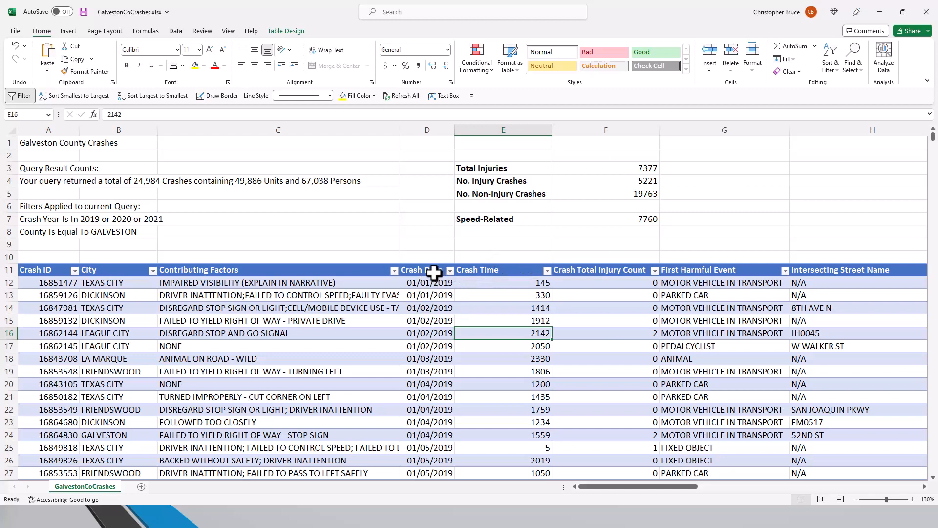
# - Insert three blank columns between the Crash Date and Crash Time columns of the table
pyautogui.rightClick(501, 133)
pyautogui.click(532, 233)
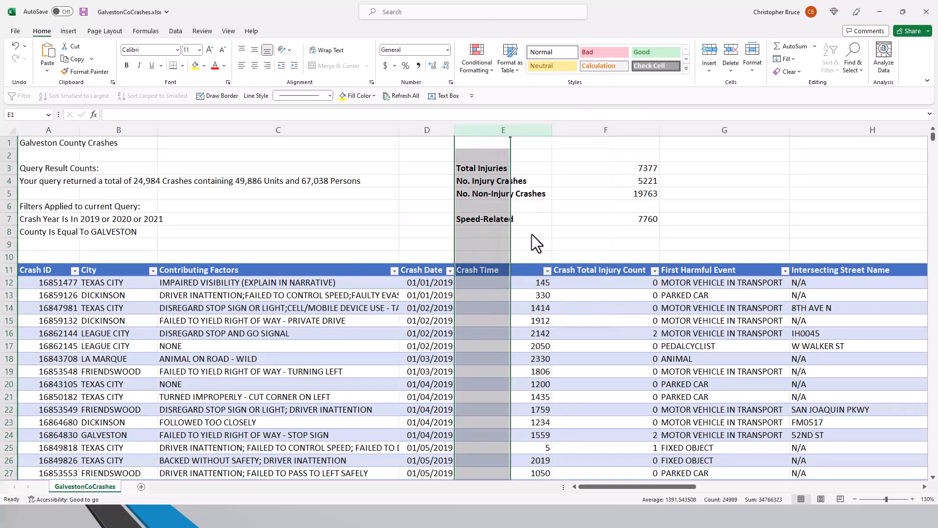
pyautogui.press('F4')
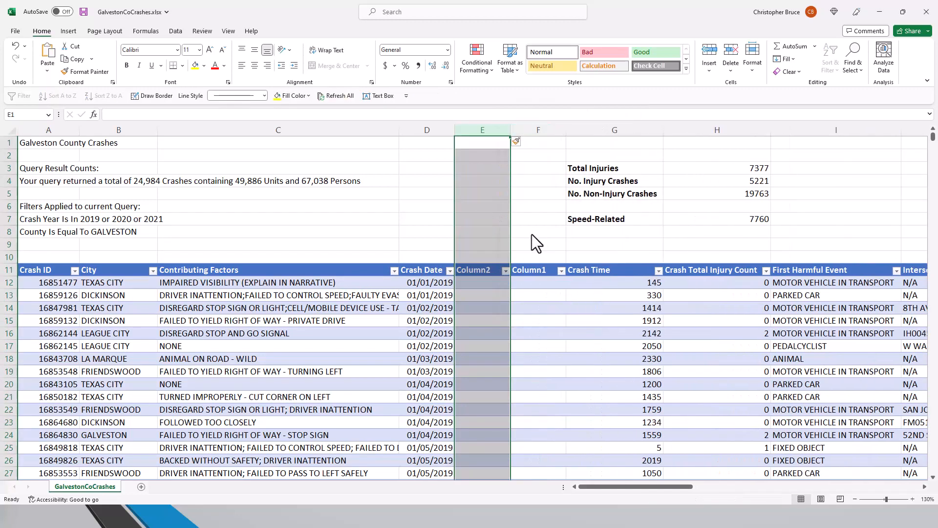
pyautogui.press('F4')
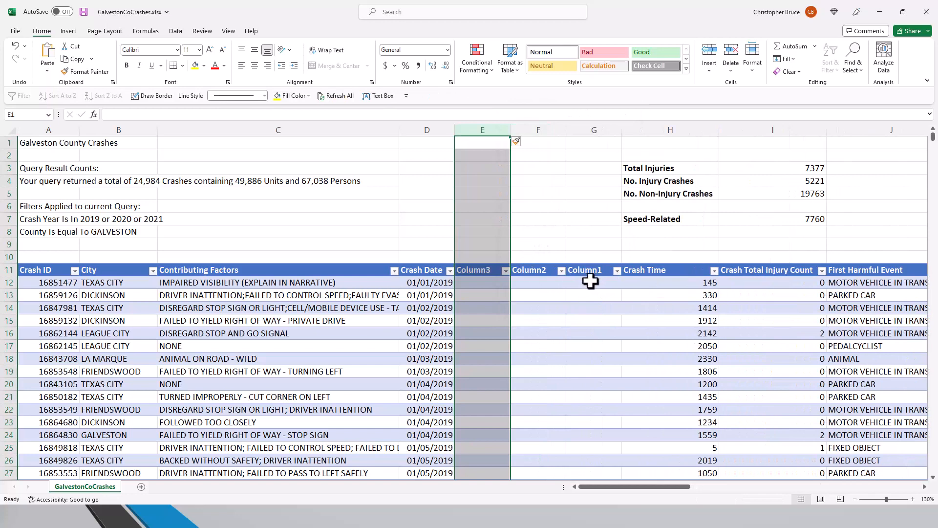
# - Name the headers of the three blank table columns Year, Month and DOW
pyautogui.click(494, 270)
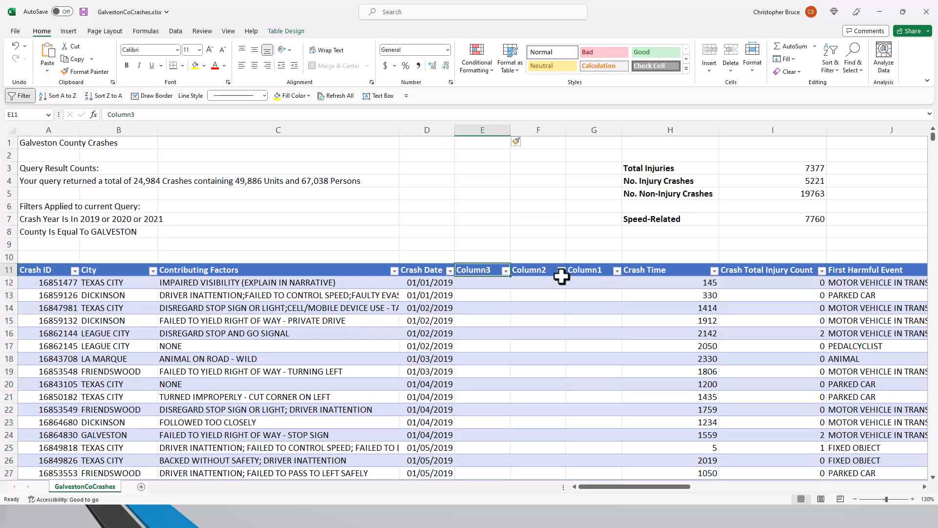
pyautogui.write('Year')
pyautogui.press('Tab')
pyautogui.write('Month')
pyautogui.press('Tab')
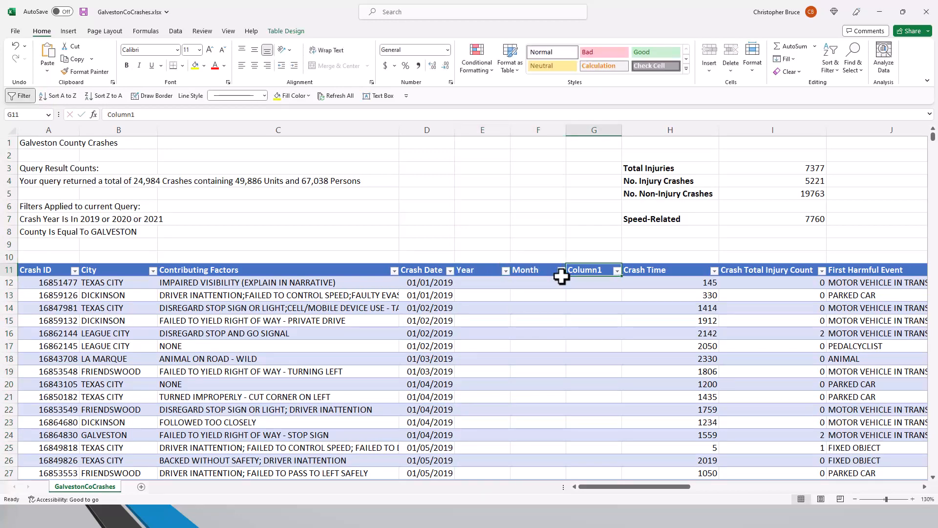
pyautogui.write('DOW')
pyautogui.press('Return')
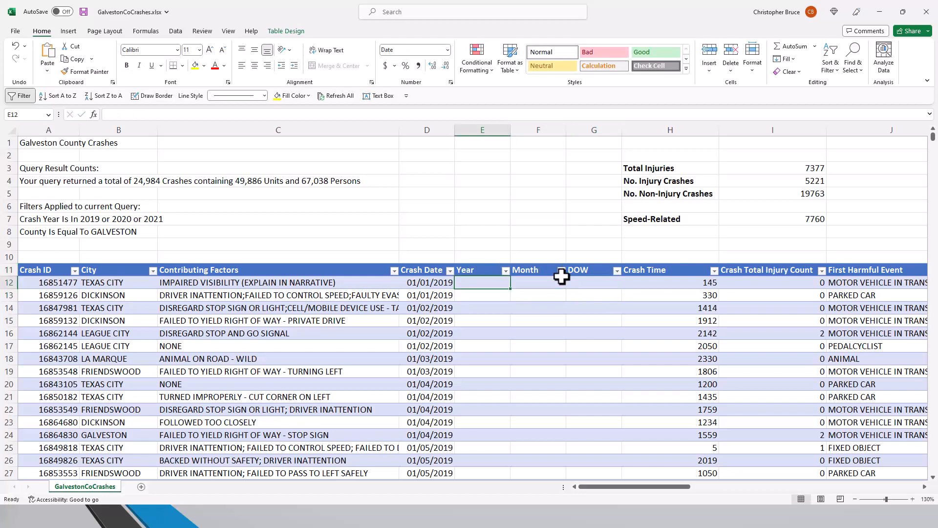
# - Fill the Year column with the formula =YEAR(D12) from cell E12 down and format it as General
pyautogui.write('=YEAR(')
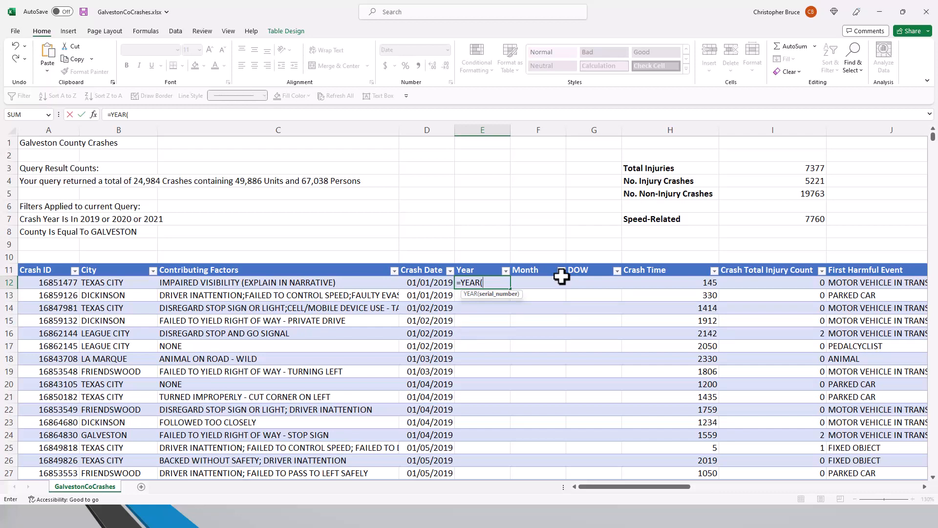
pyautogui.write('D12)')
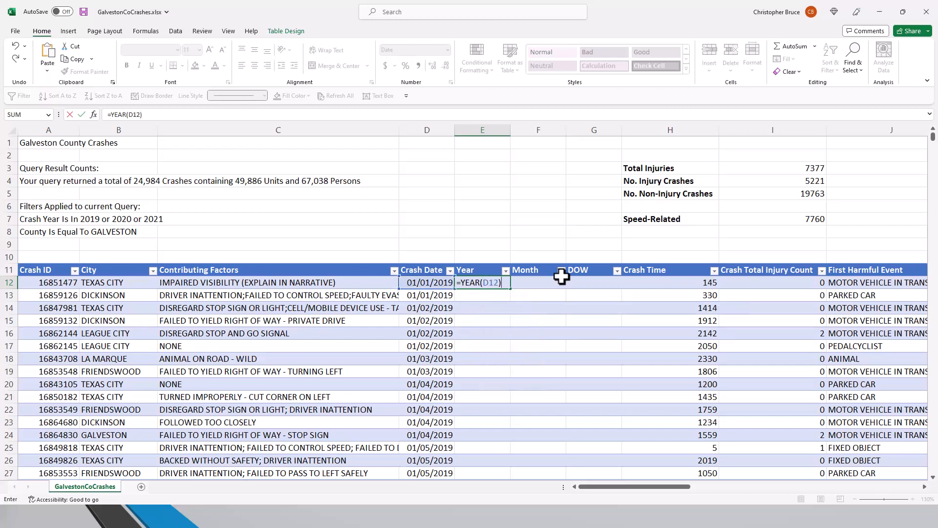
pyautogui.hotkey('ctrl', 'Return')
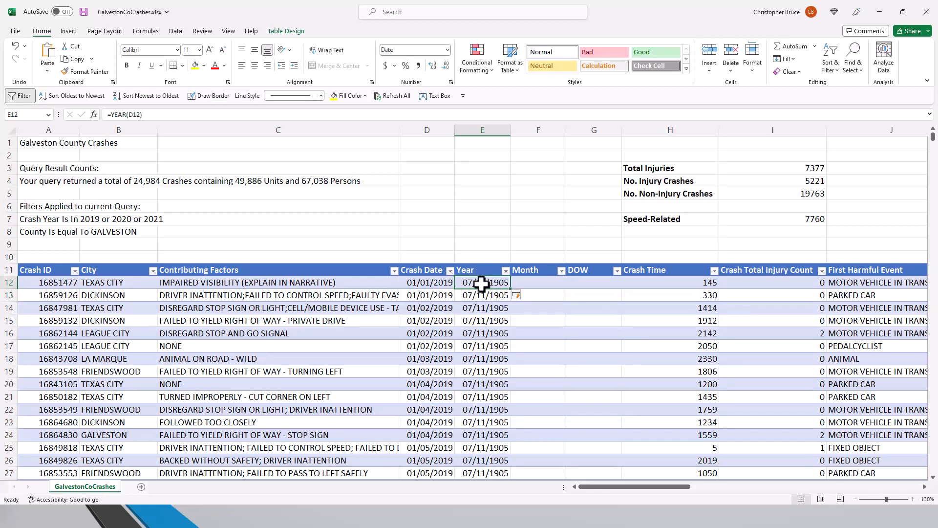
pyautogui.hotkey('ctrl', 'z')
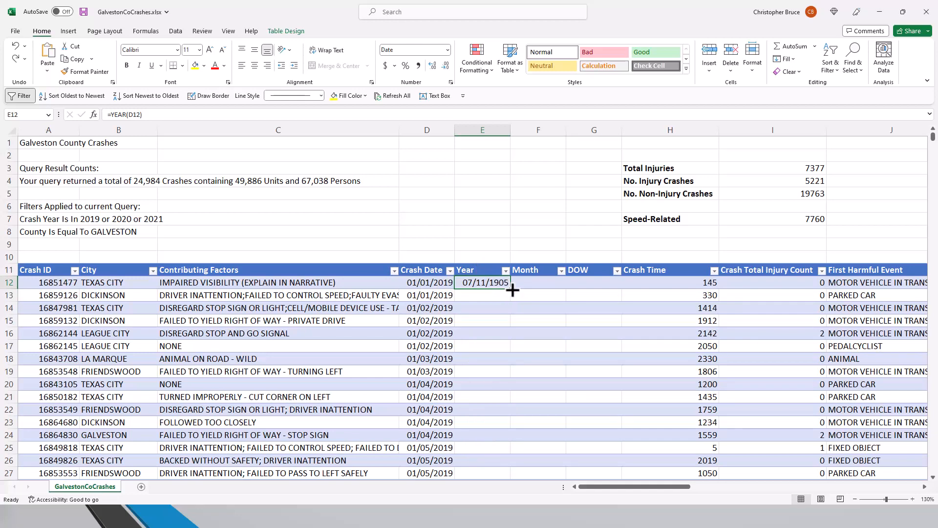
pyautogui.doubleClick(509, 288)
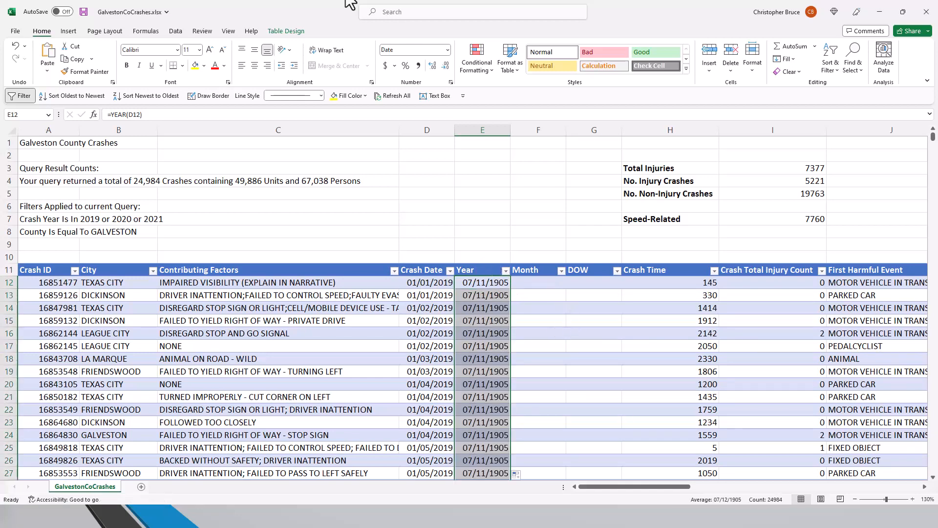
pyautogui.click(447, 50)
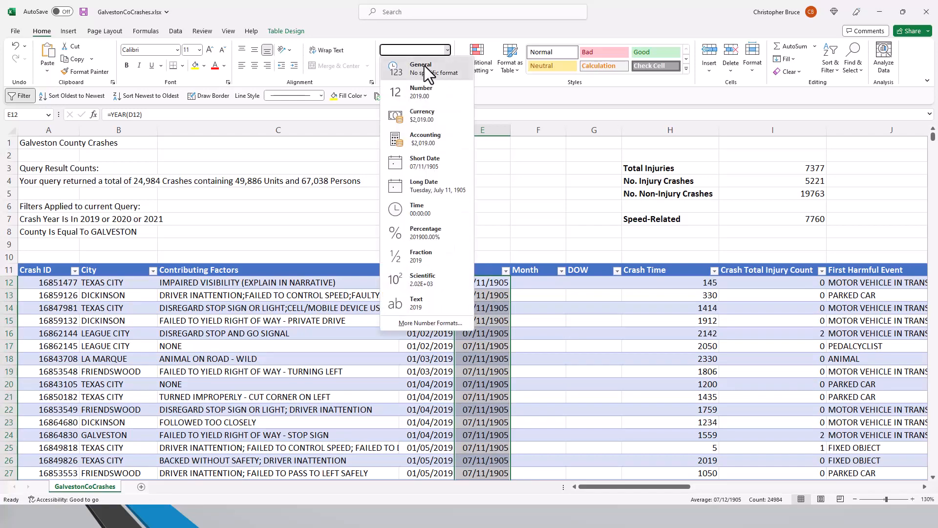
pyautogui.click(424, 65)
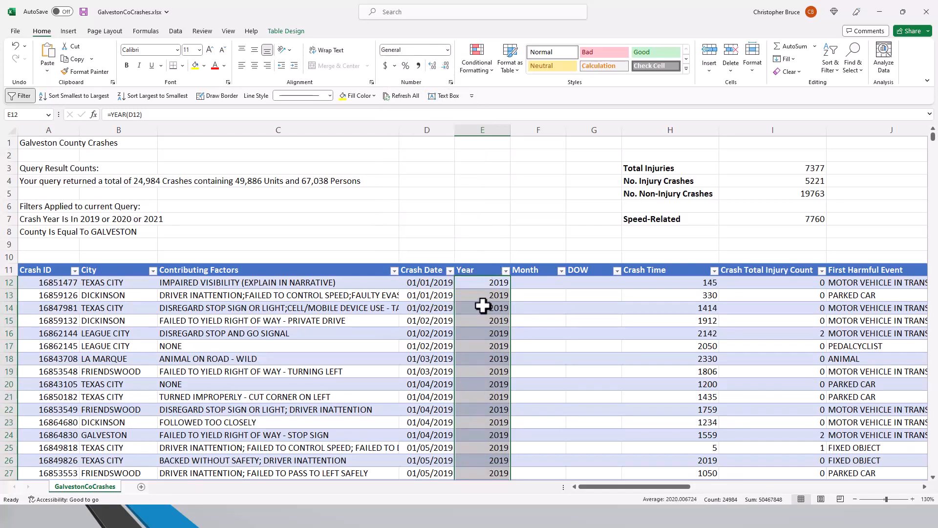
# - Fill the Month column with the formula =MONTH(D12) from cell F12 down and format it as General
pyautogui.click(532, 283)
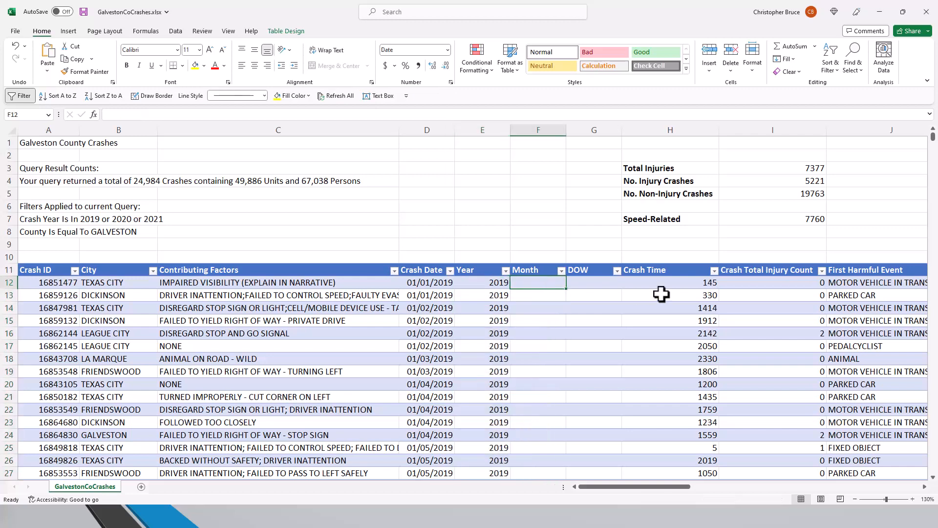
pyautogui.write('=MONTH(')
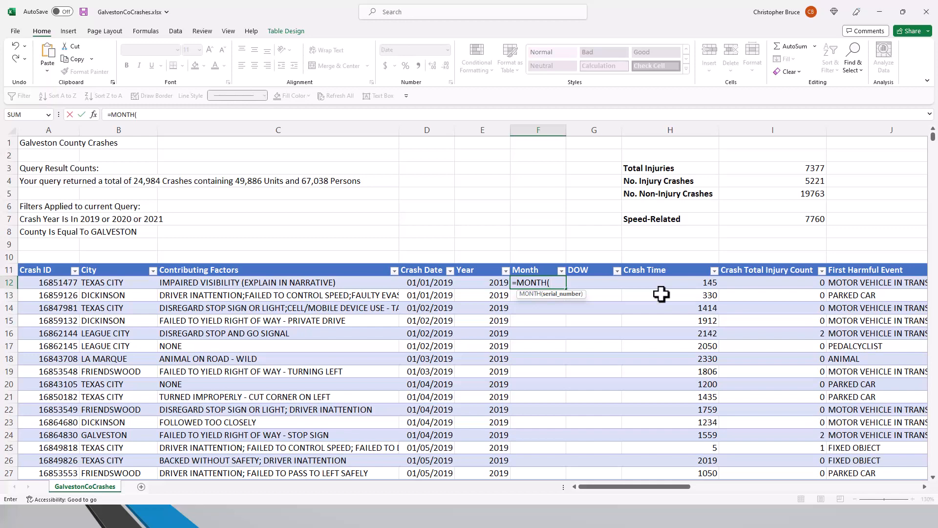
pyautogui.write('d12)')
pyautogui.press('Return')
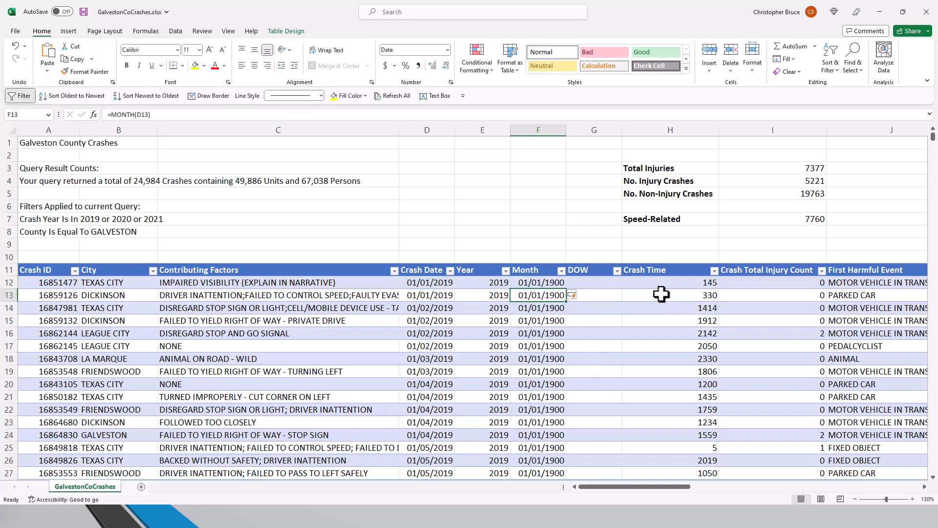
pyautogui.click(546, 282)
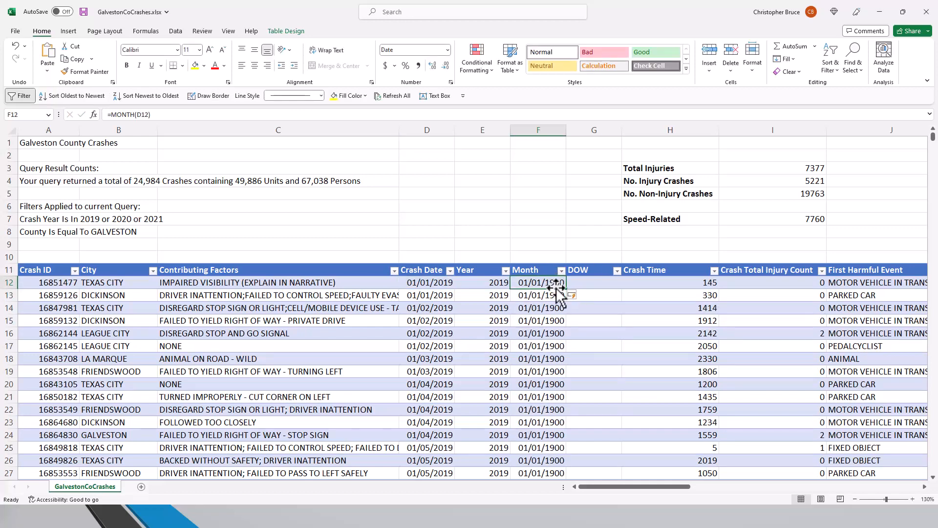
pyautogui.hotkey('ctrl', 'shift', 'Down')
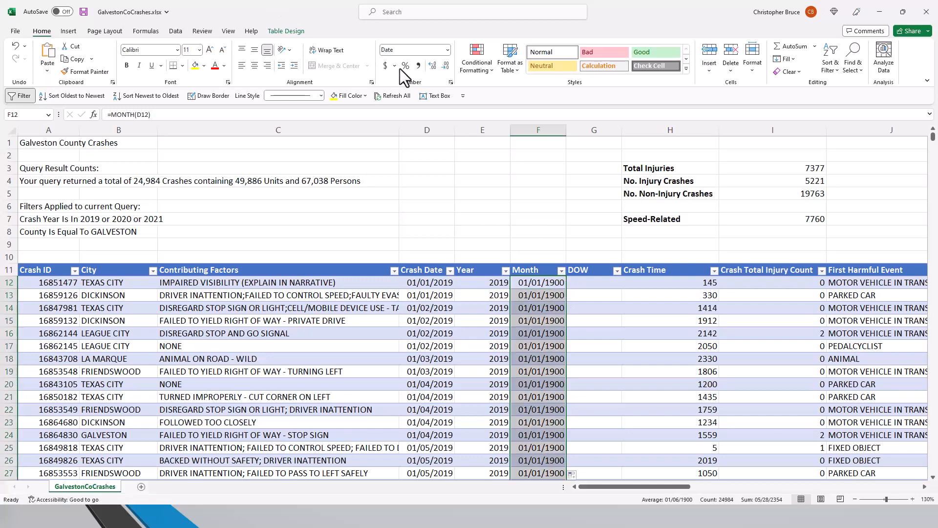
pyautogui.click(447, 50)
pyautogui.click(431, 77)
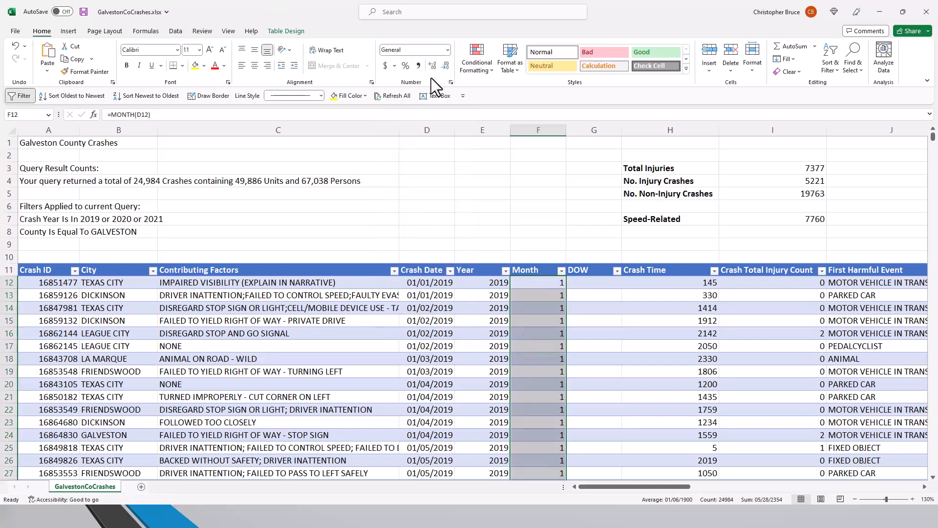
# - Fill the DOW column with abbreviated weekday names using the formula =TEXT(D12,"DDD") in cell G12
pyautogui.click(593, 287)
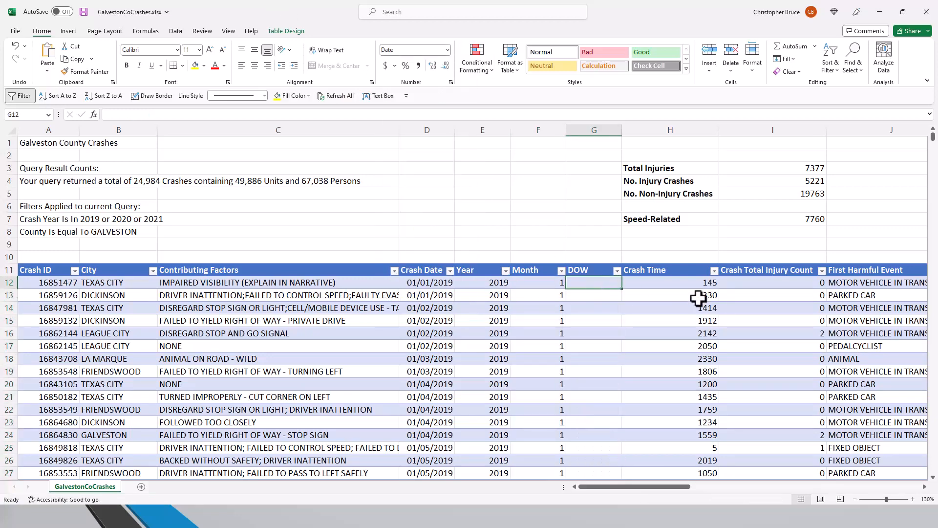
pyautogui.write('=TEXT(')
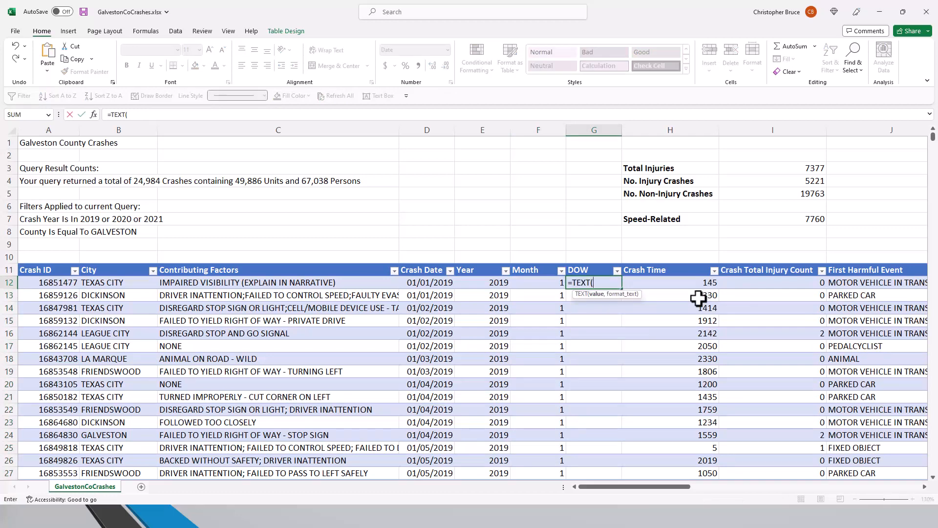
pyautogui.write('D12,"D')
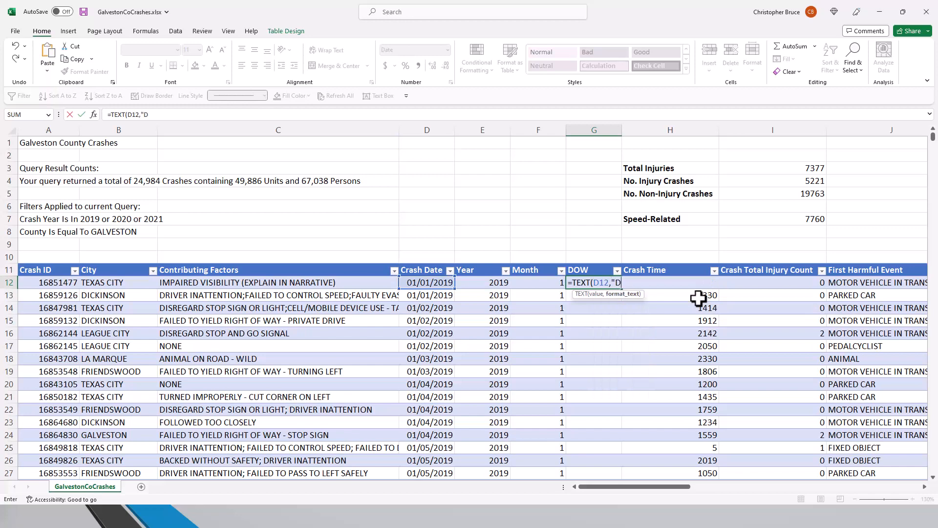
pyautogui.write('DD")')
pyautogui.press('Return')
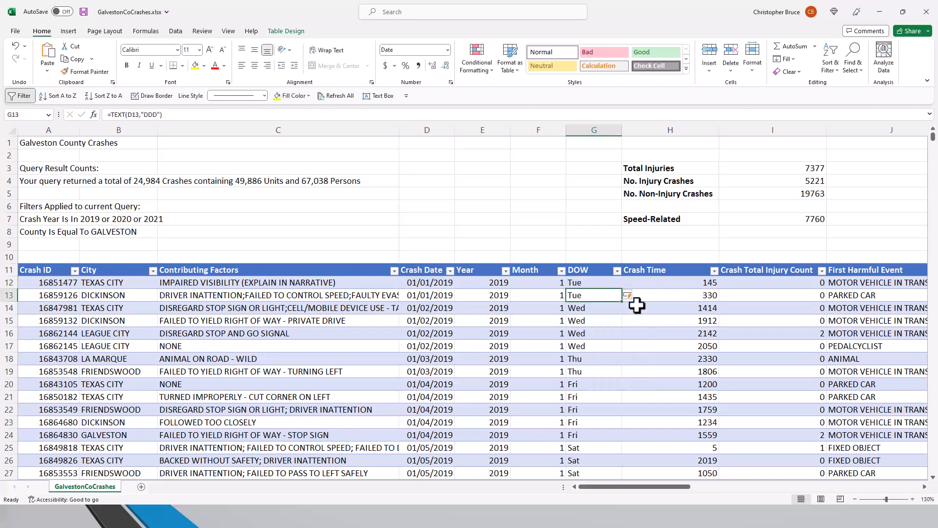
pyautogui.scroll(-1, 599, 331)
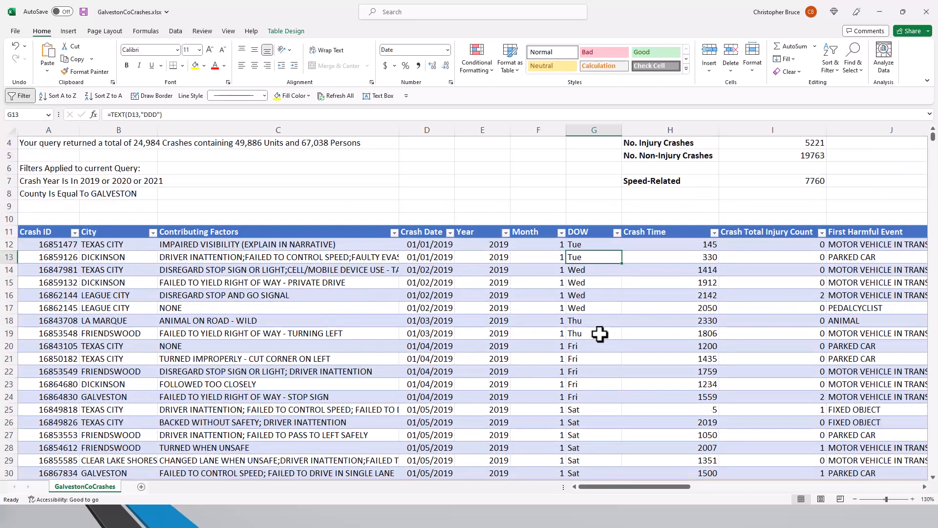
pyautogui.scroll(1, 599, 322)
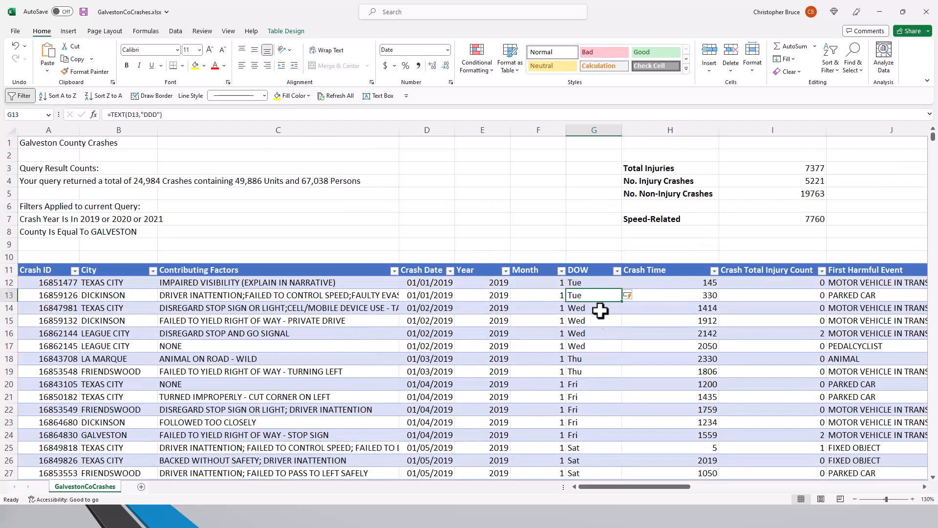
pyautogui.click(593, 284)
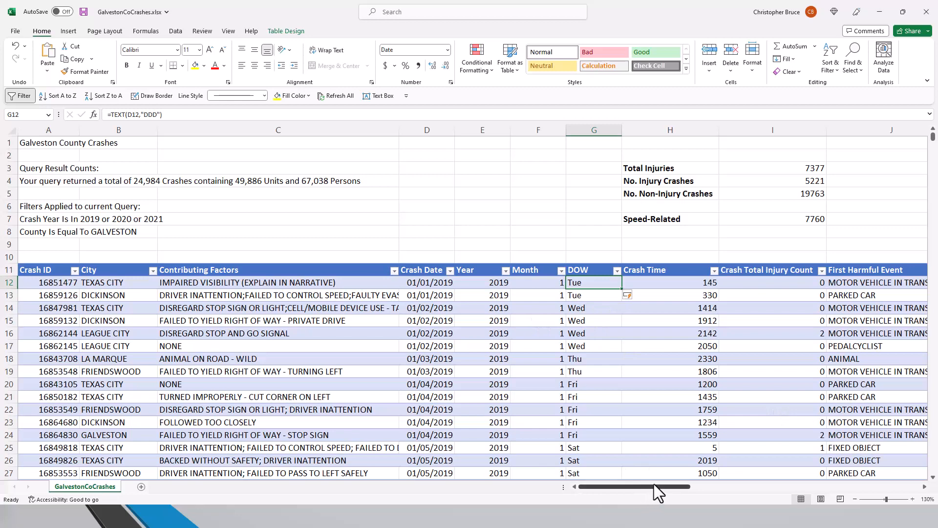
# - Insert a blank column before First Harmful Event and name its header Hour
pyautogui.moveTo(654, 484); pyautogui.dragTo(679, 483)
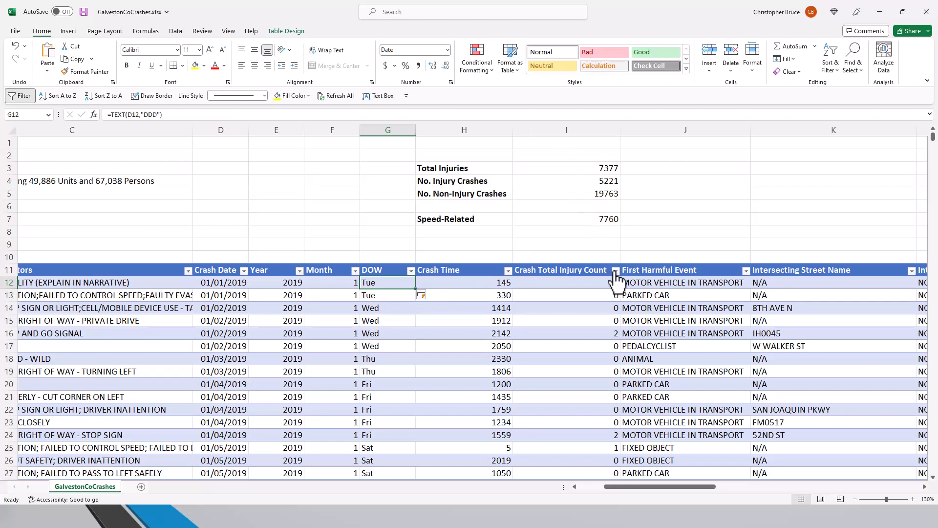
pyautogui.hotkey('ctrl', 'z')
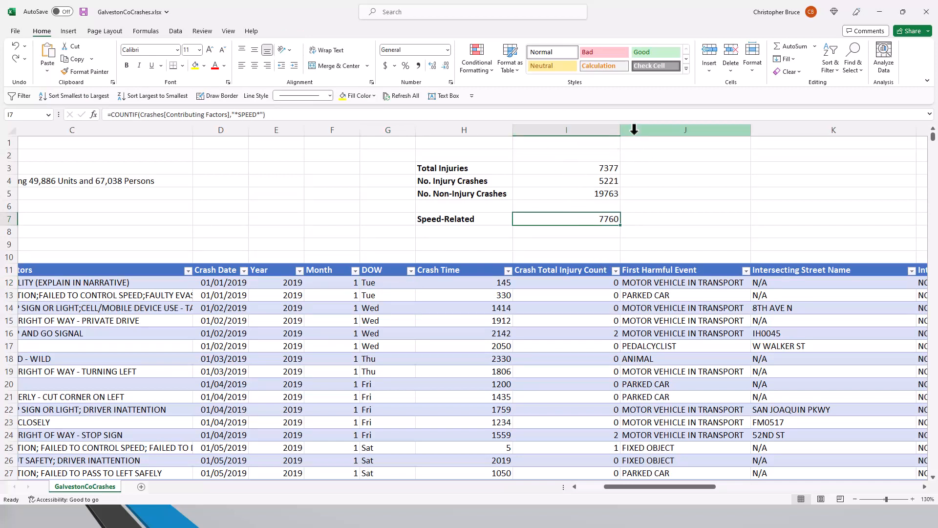
pyautogui.click(660, 129)
pyautogui.rightClick(644, 134)
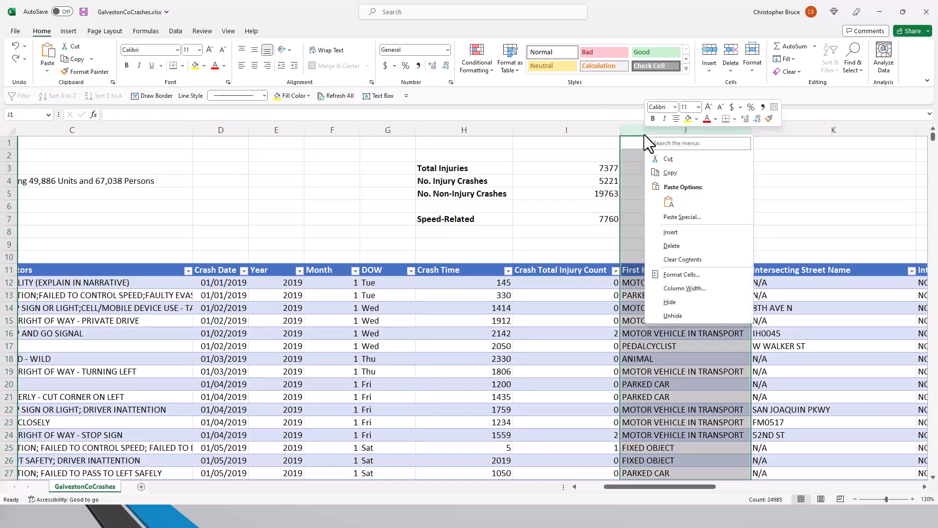
pyautogui.click(698, 231)
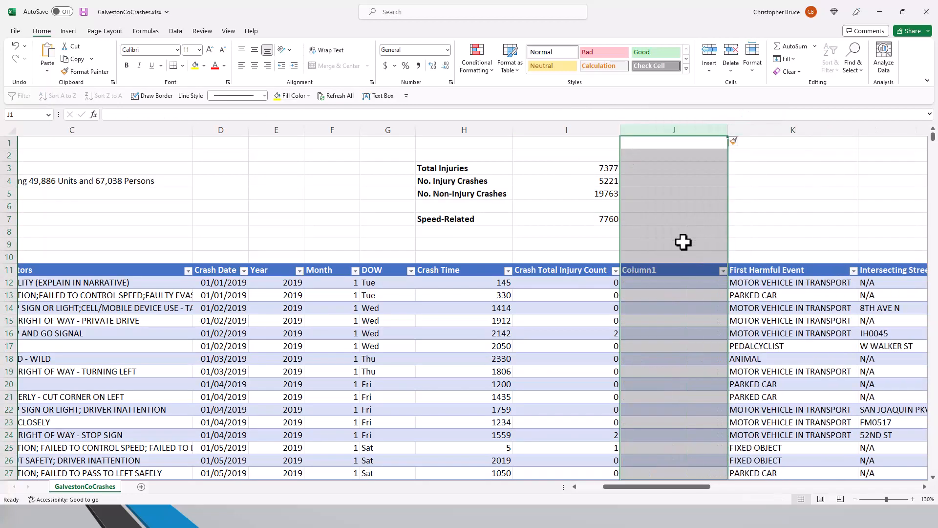
pyautogui.click(656, 274)
pyautogui.write('Hour')
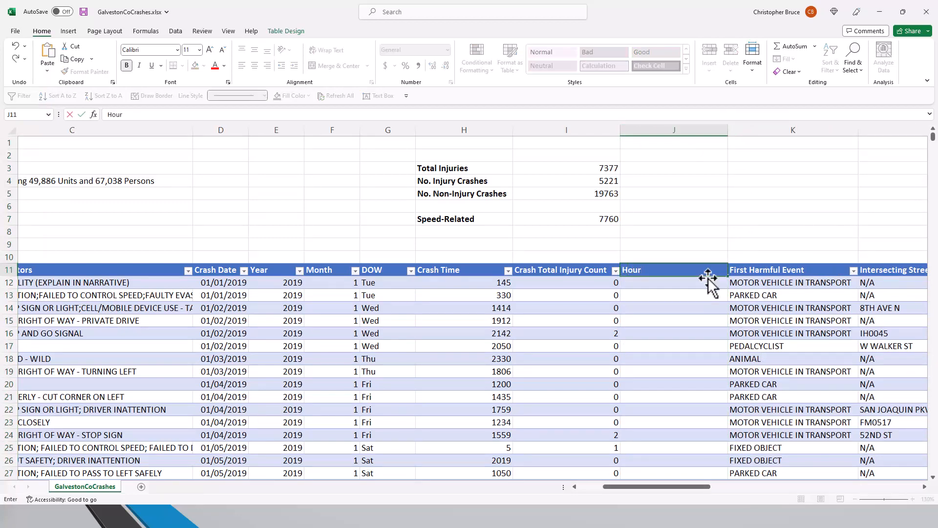
pyautogui.press('Return')
# - Fill the Hour column from the Crash Time values with the formula =INT(H12/100) in cell J12
pyautogui.write('=(')
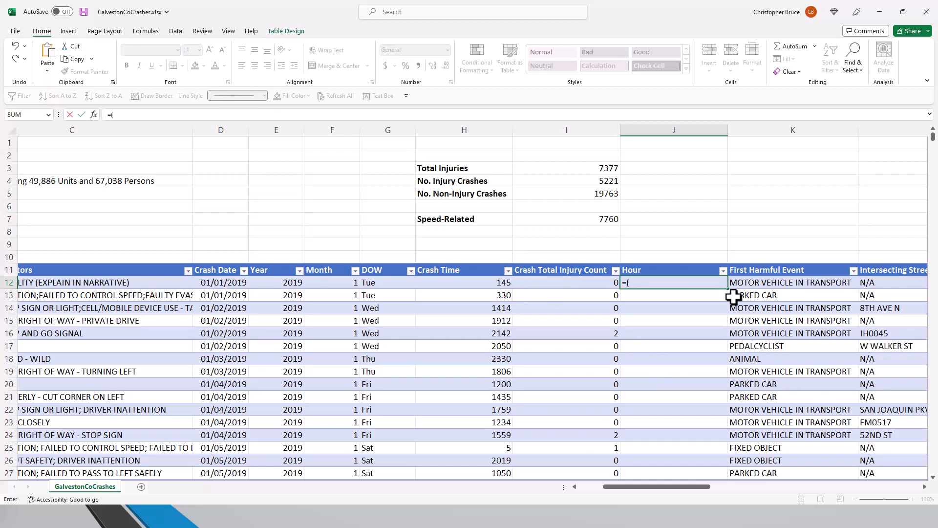
pyautogui.press('BackSpace')
pyautogui.write('INT(')
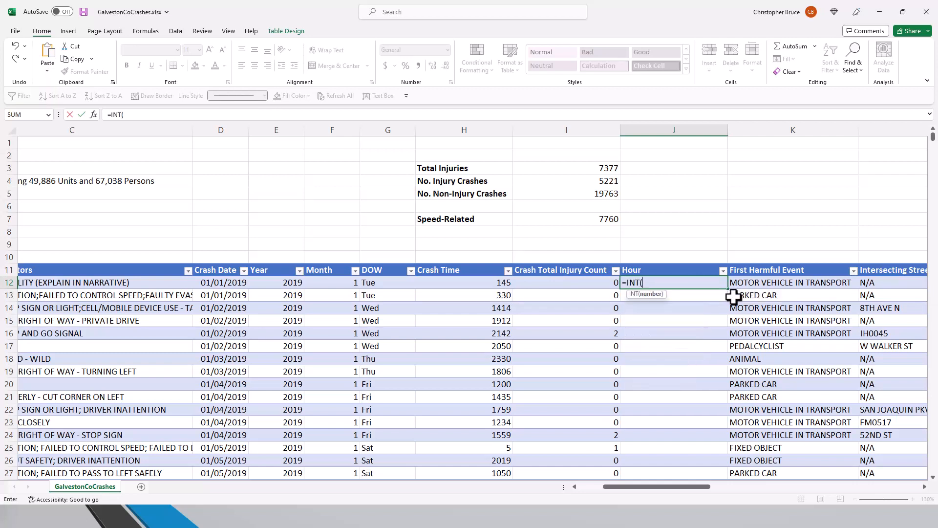
pyautogui.write('H12/100')
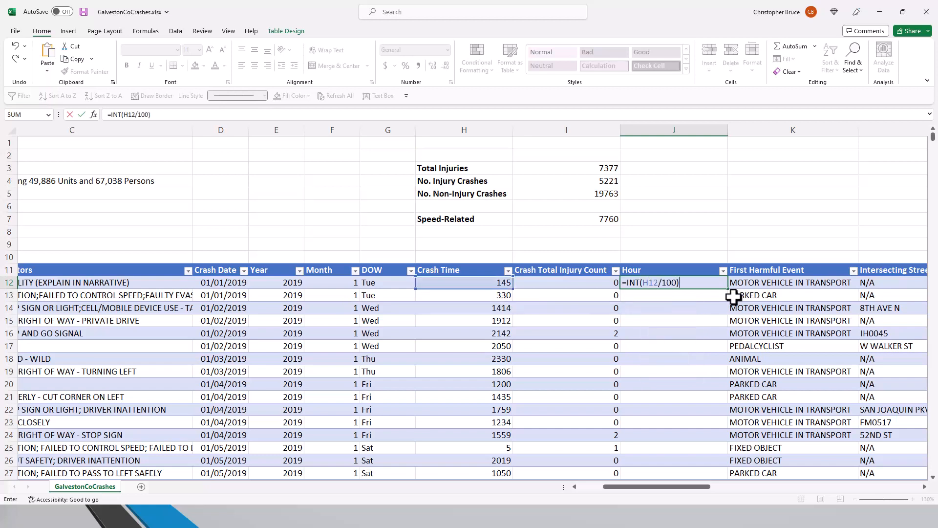
pyautogui.press('Return')
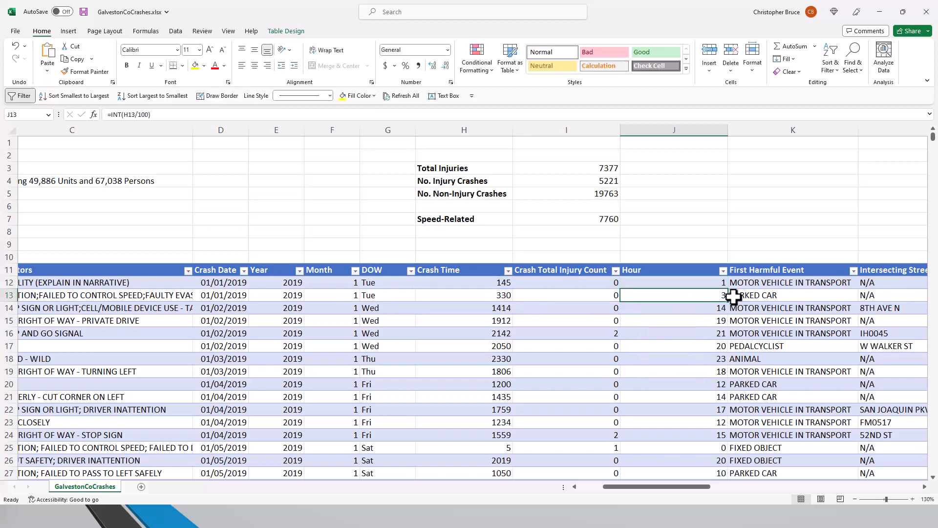
pyautogui.click(704, 311)
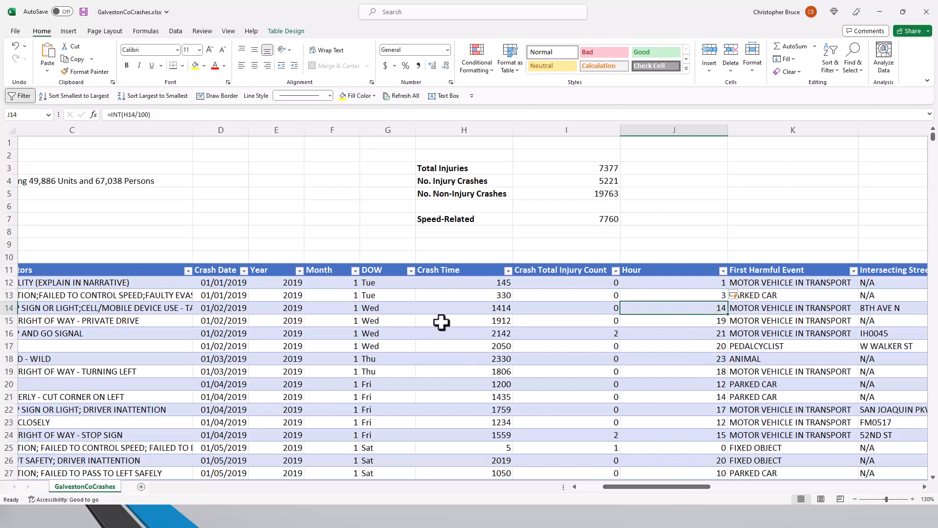
pyautogui.moveTo(676, 487); pyautogui.dragTo(636, 472)
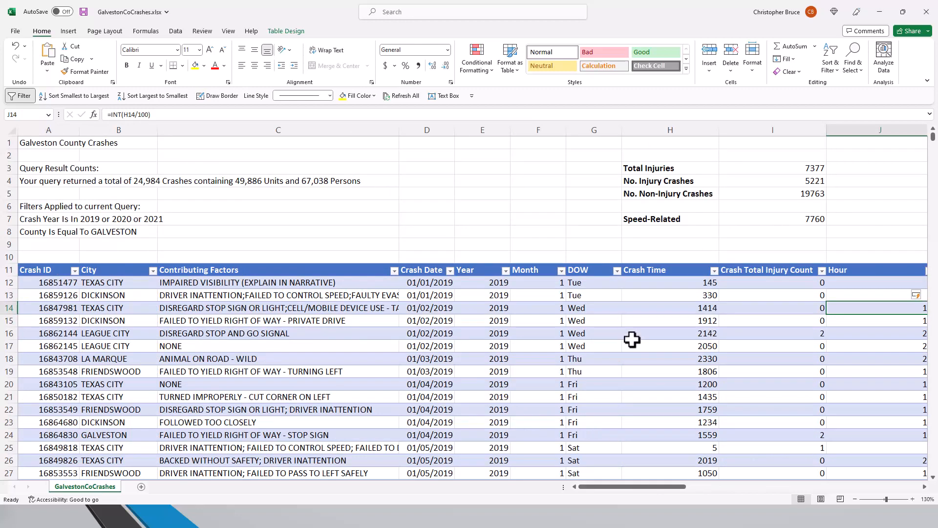
pyautogui.scroll(-2, 632, 336)
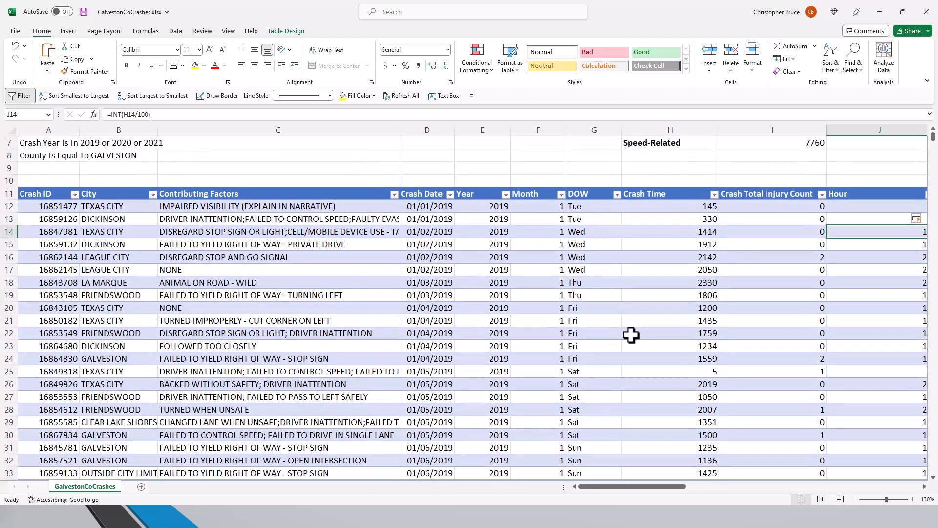
pyautogui.scroll(2, 635, 330)
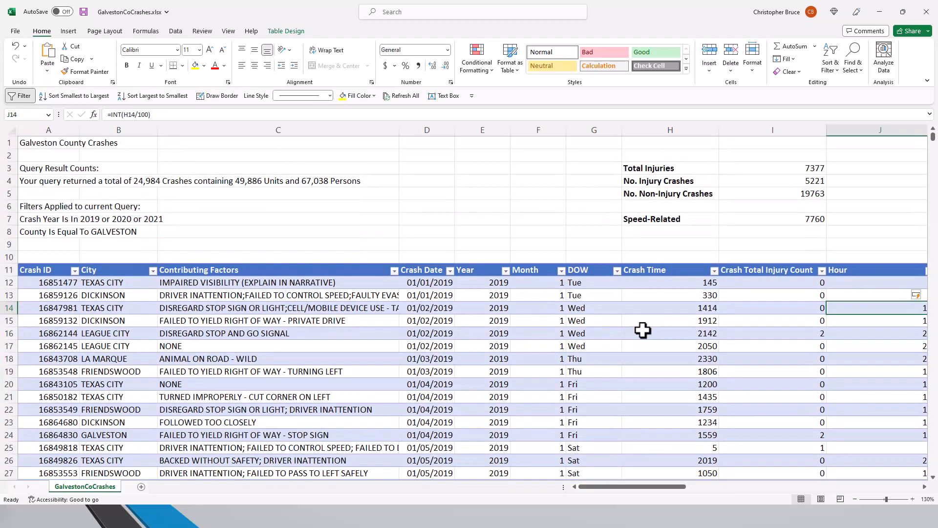
pyautogui.scroll(-1, 642, 330)
pyautogui.scroll(-1, 642, 330)
pyautogui.scroll(2, 643, 331)
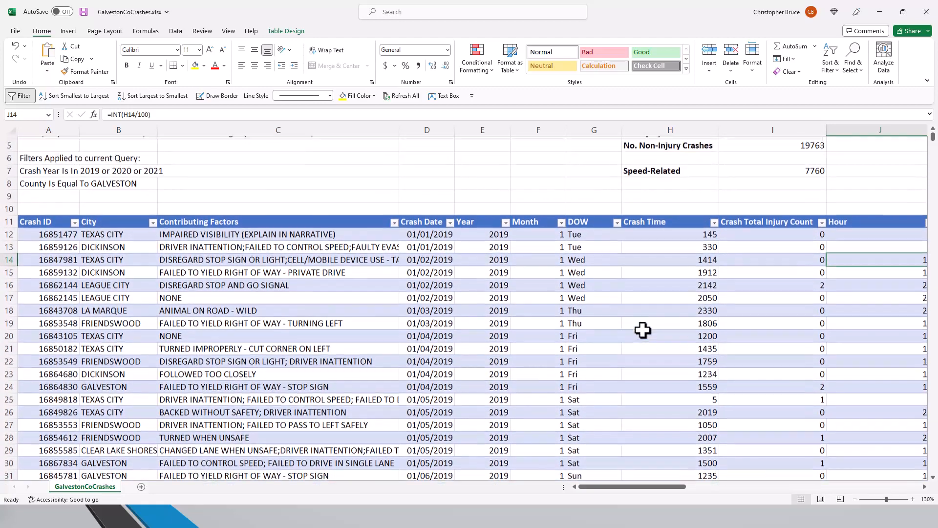
pyautogui.scroll(-1, 643, 330)
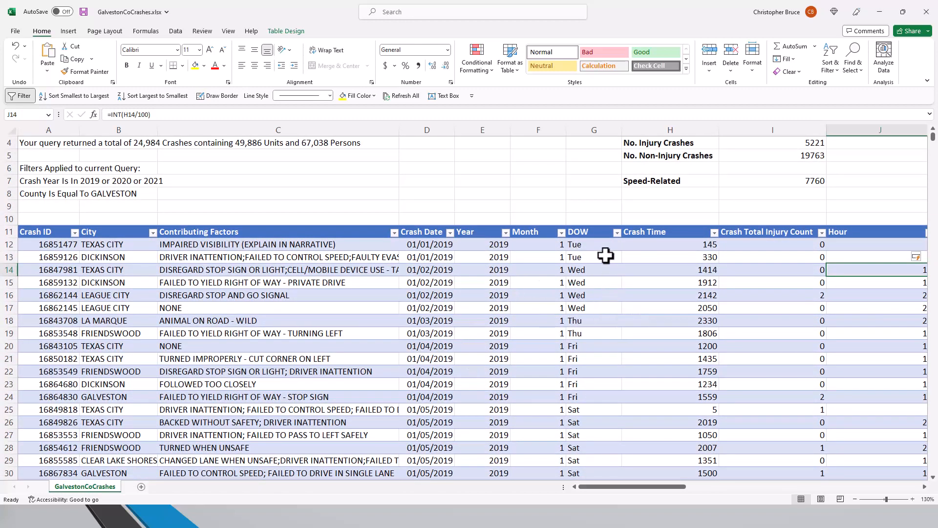
# - Filter the crash table by the DOW column so that only Mon rows are shown
pyautogui.click(617, 233)
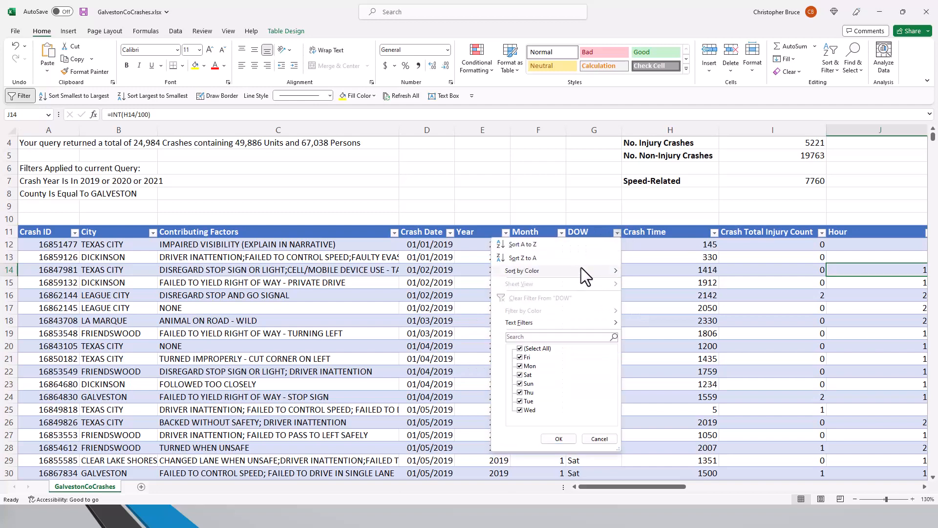
pyautogui.click(624, 230)
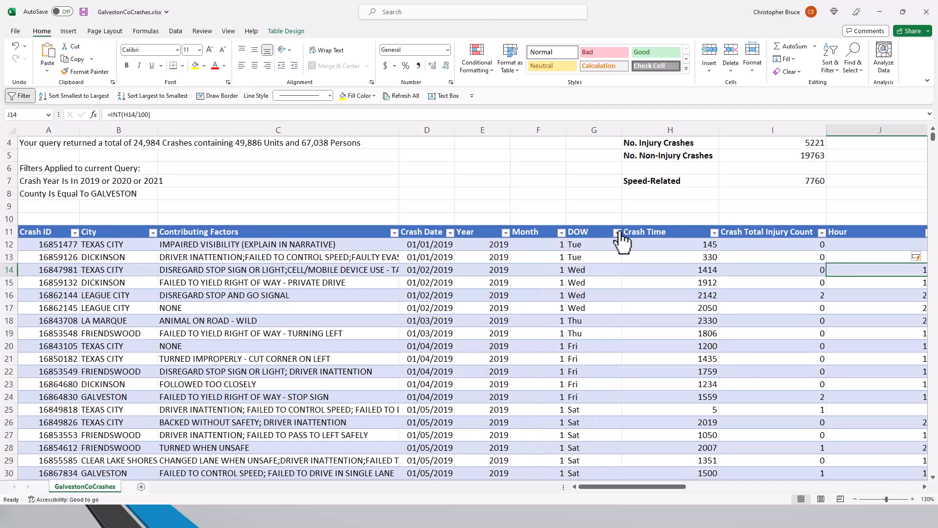
pyautogui.click(618, 233)
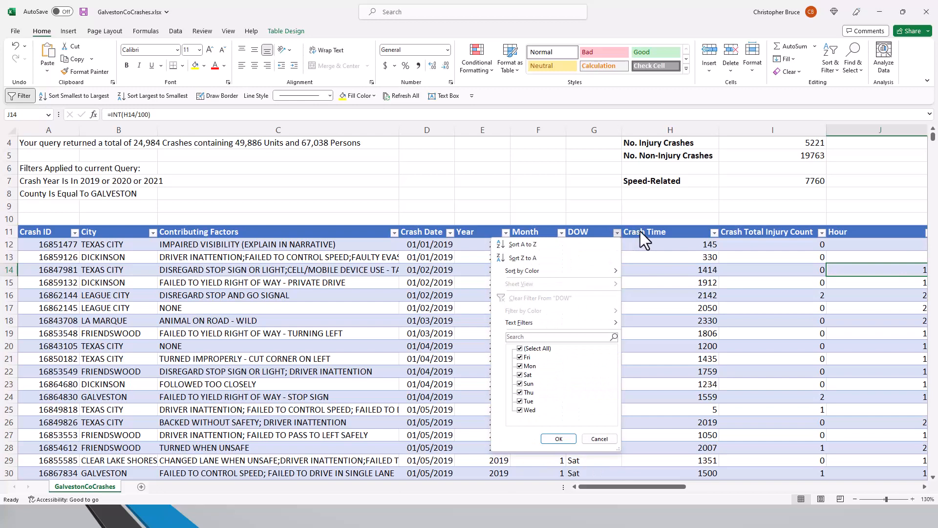
pyautogui.click(620, 232)
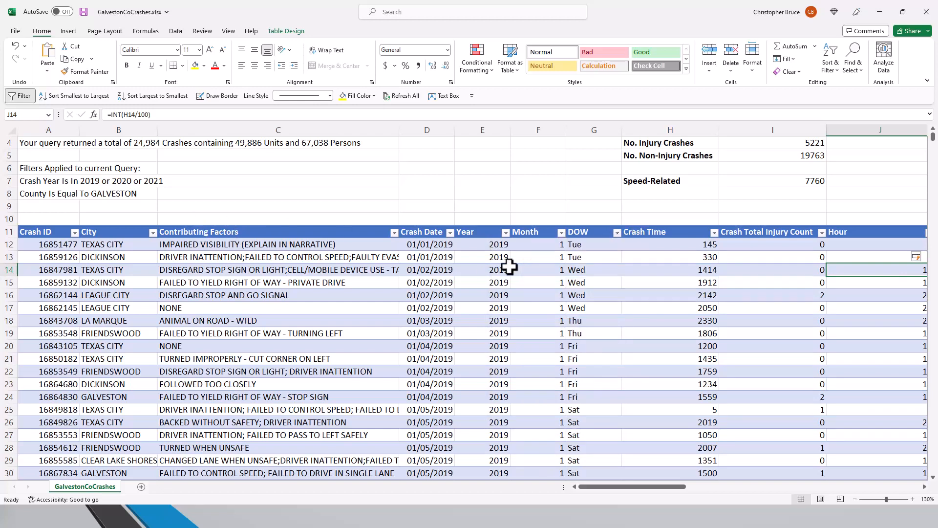
pyautogui.click(617, 232)
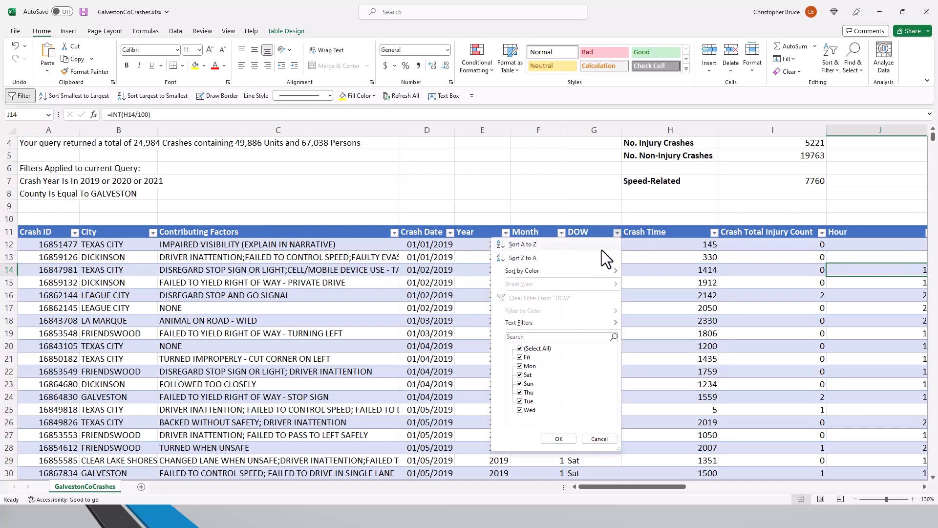
pyautogui.click(519, 348)
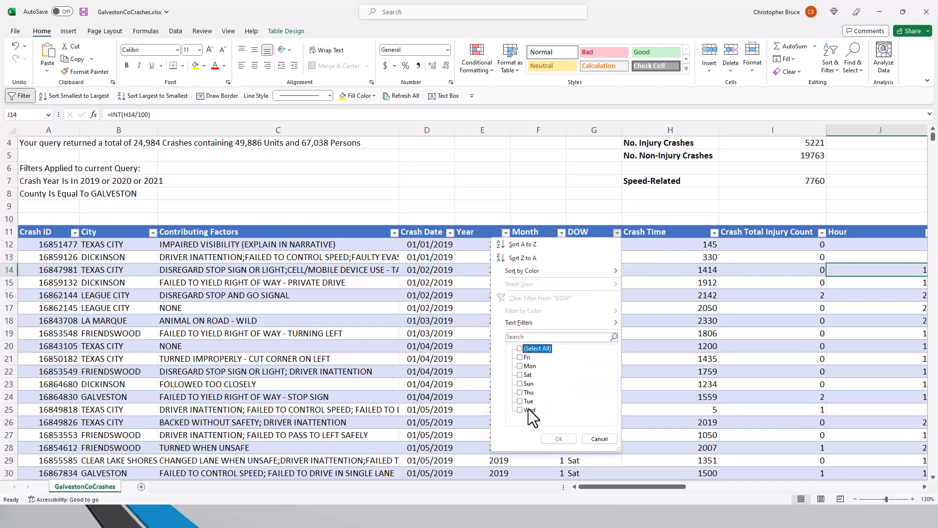
pyautogui.click(528, 366)
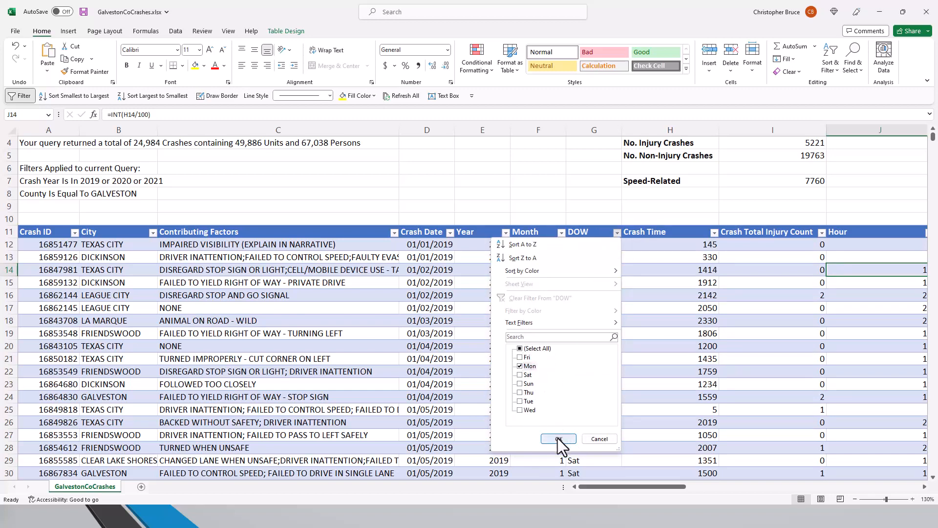
pyautogui.click(558, 439)
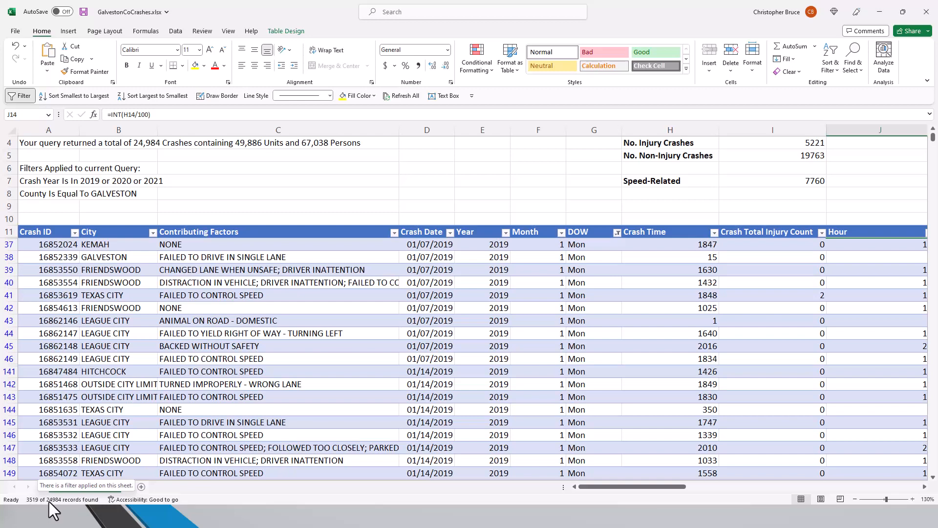
# - Reselect all weekdays in the DOW filter to bring back every crash record
pyautogui.click(617, 233)
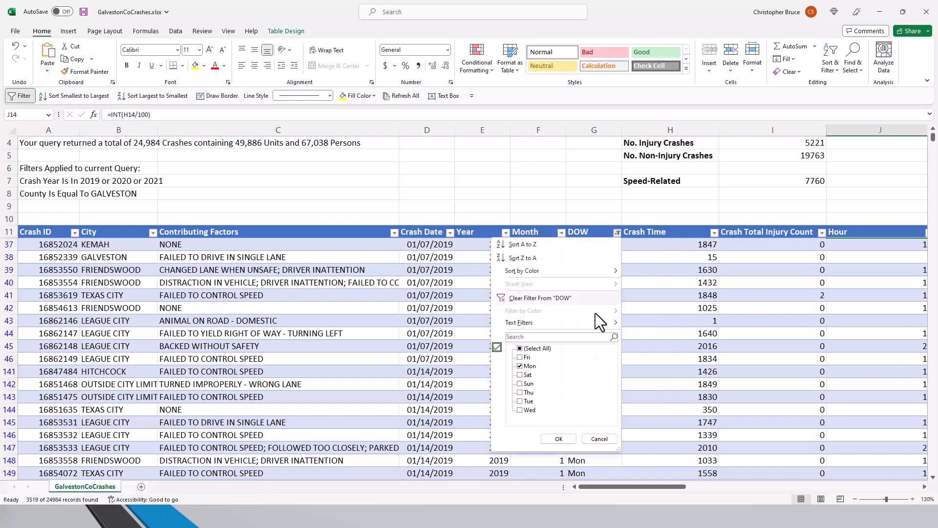
pyautogui.click(520, 349)
pyautogui.click(556, 441)
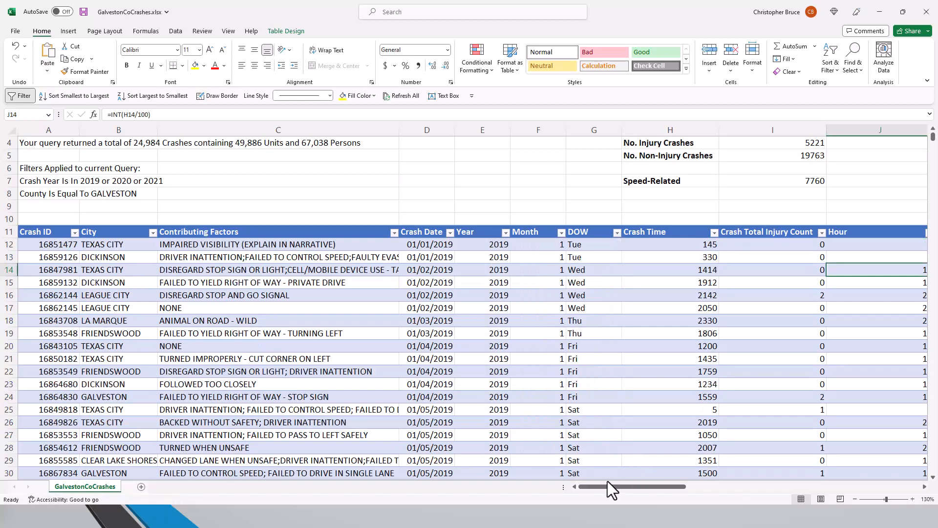
# - Apply a Between number filter to the Hour column for values from 8 to 16
pyautogui.moveTo(609, 486); pyautogui.dragTo(673, 483)
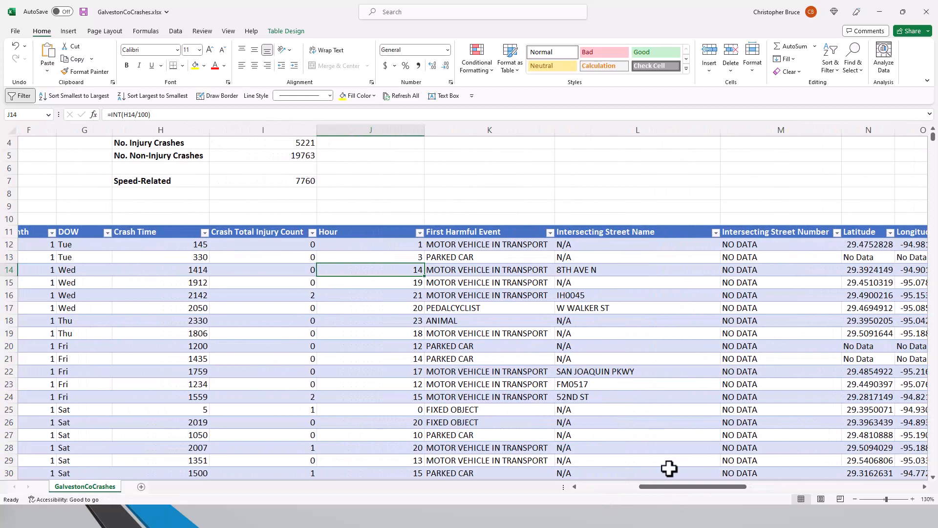
pyautogui.click(420, 233)
pyautogui.moveTo(377, 325)
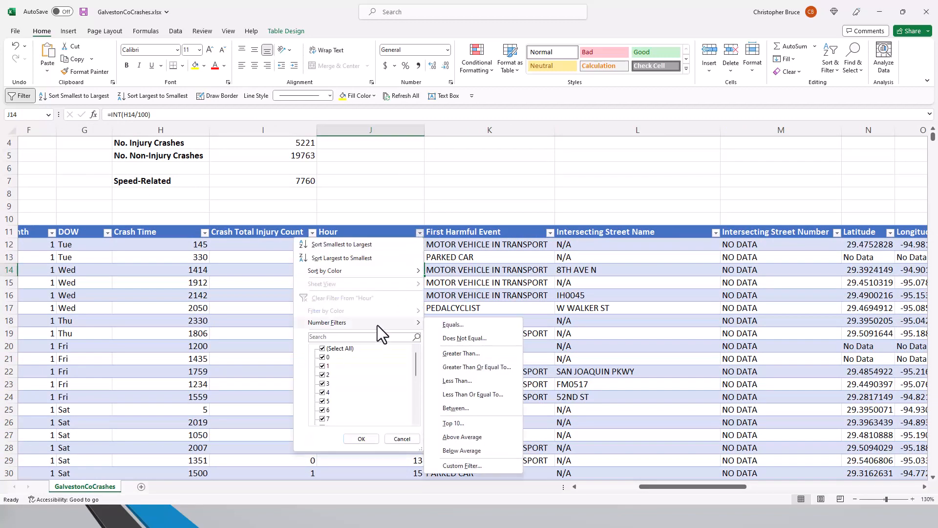
pyautogui.click(465, 413)
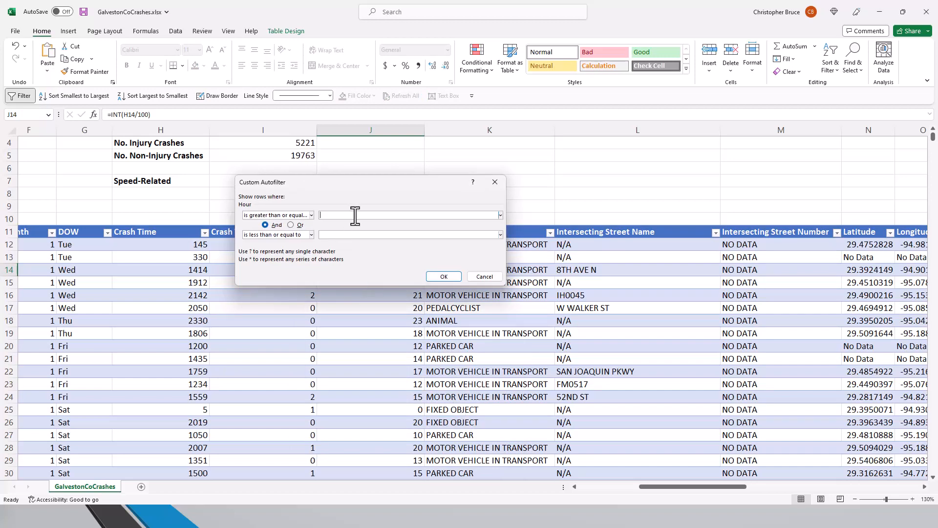
pyautogui.write('8')
pyautogui.click(362, 234)
pyautogui.write('16')
pyautogui.click(439, 275)
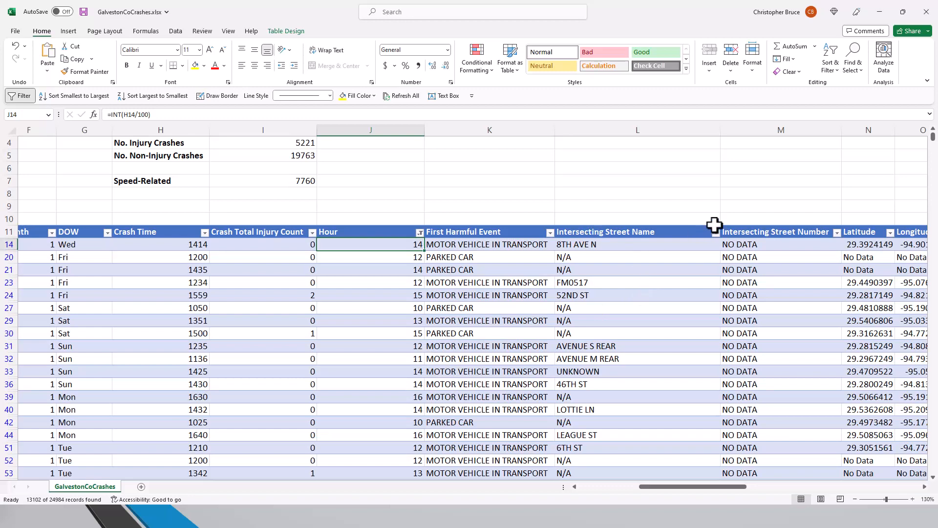
# - Clear the filter from the Hour column
pyautogui.click(419, 233)
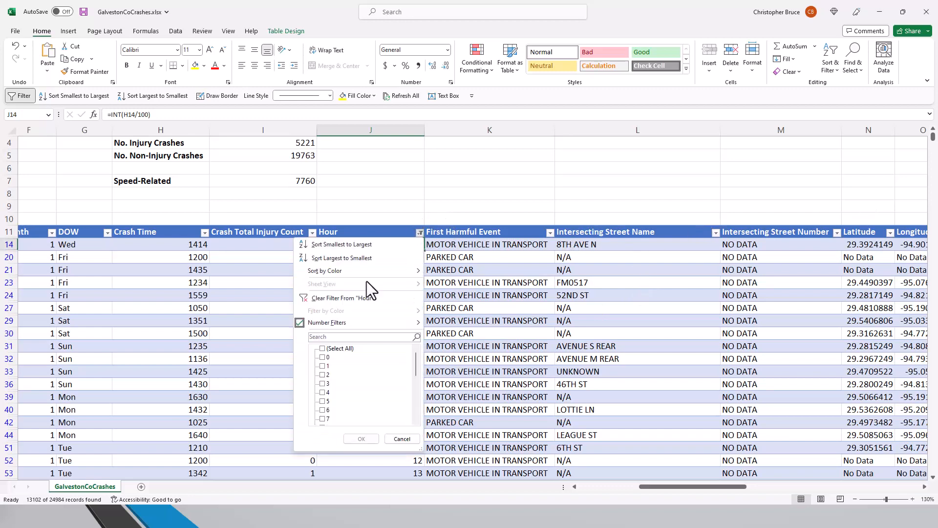
pyautogui.click(342, 299)
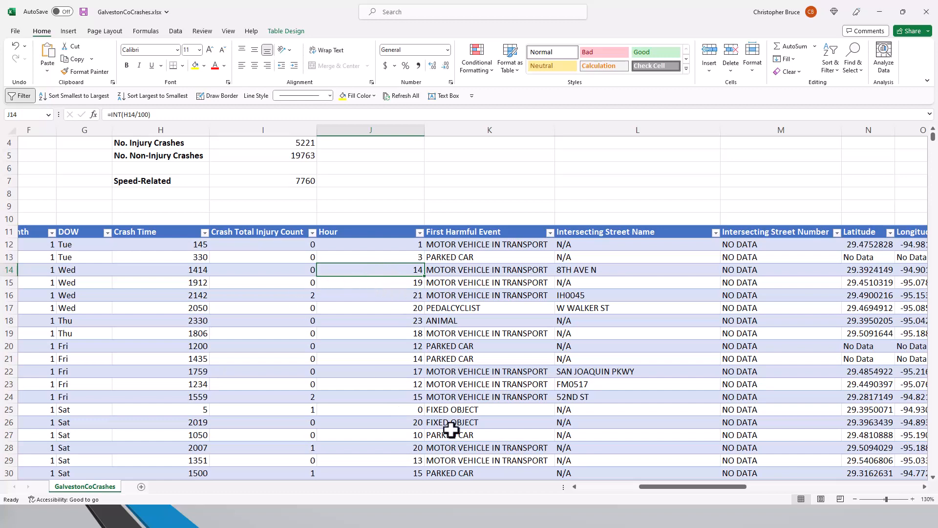
pyautogui.click(592, 485)
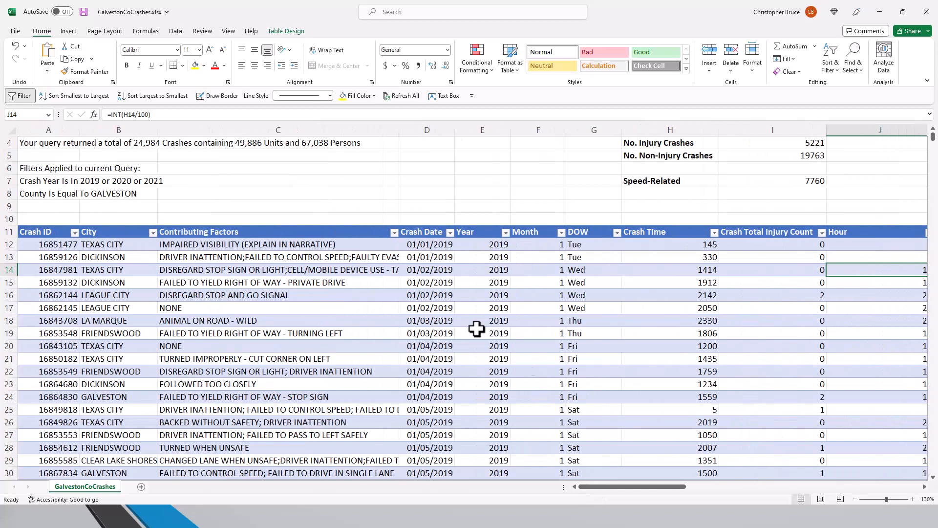
# - Insert slicers for the Year, Month, DOW and Hour columns of the crash table
pyautogui.click(336, 268)
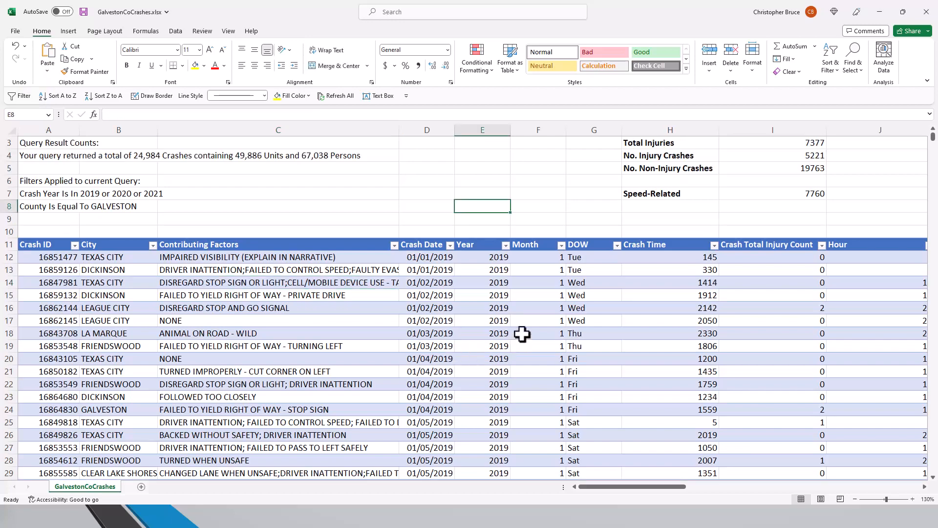
pyautogui.click(856, 499)
pyautogui.click(856, 499)
pyautogui.click(856, 499)
pyautogui.click(856, 499)
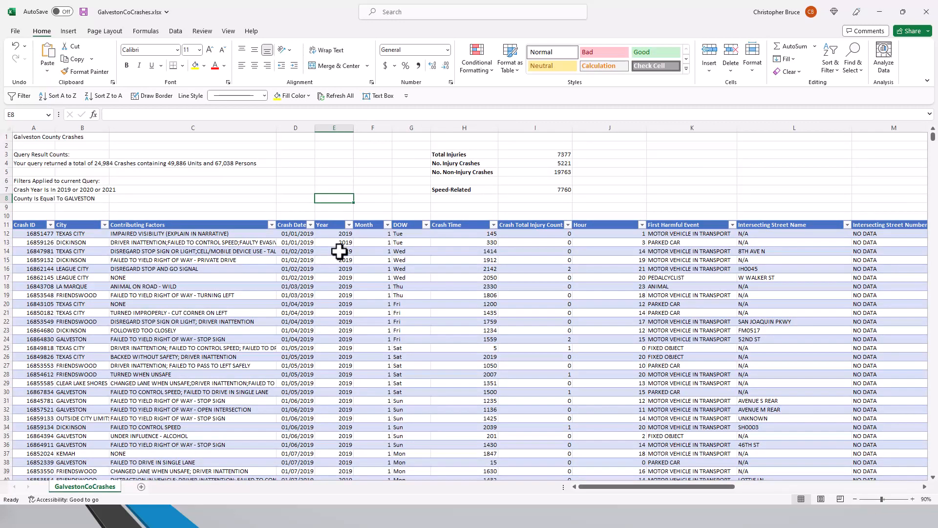
pyautogui.click(342, 269)
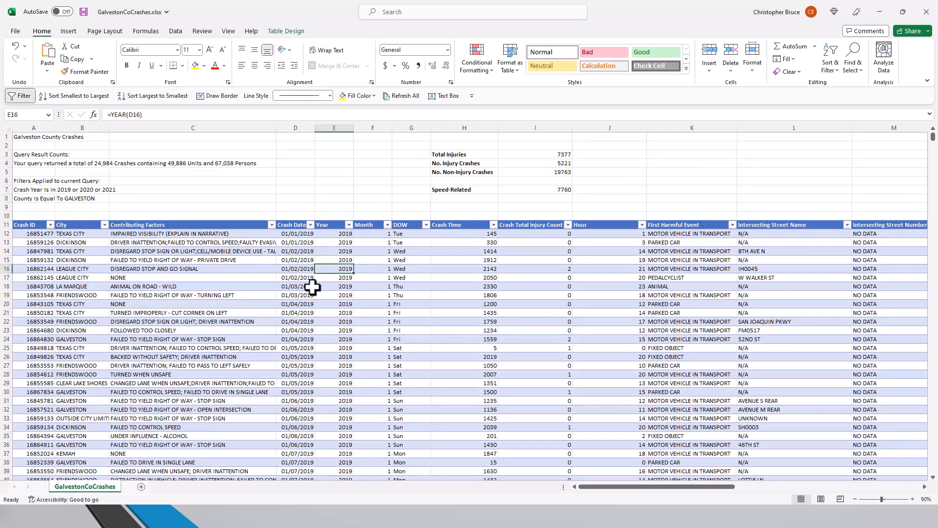
pyautogui.click(283, 33)
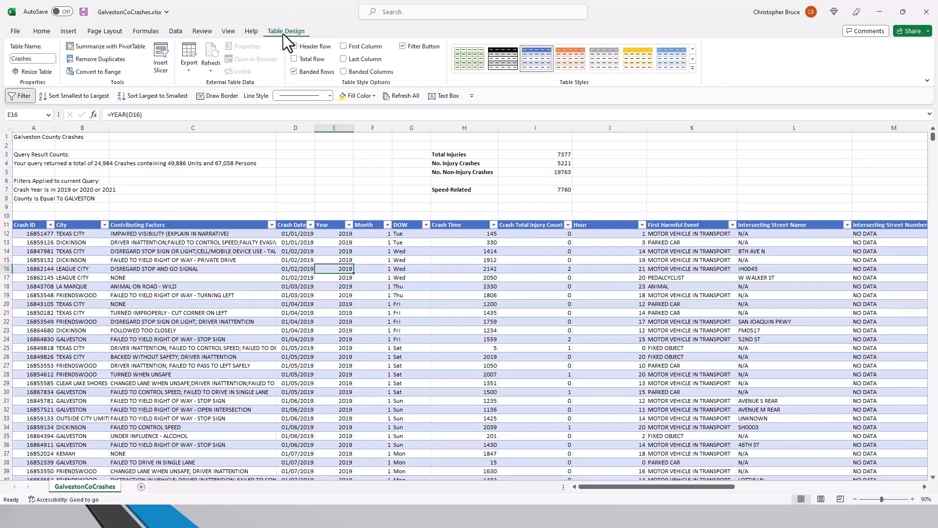
pyautogui.click(162, 59)
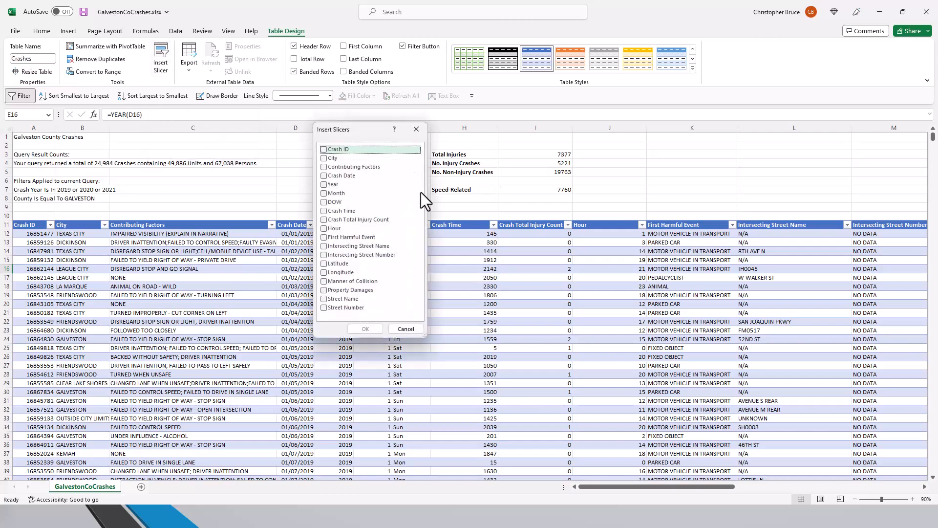
pyautogui.click(324, 184)
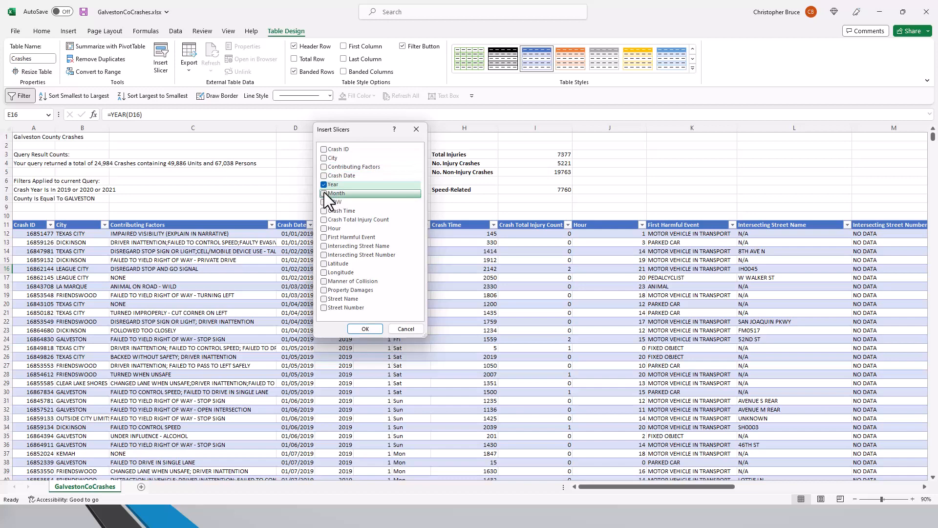
pyautogui.click(324, 193)
pyautogui.click(324, 202)
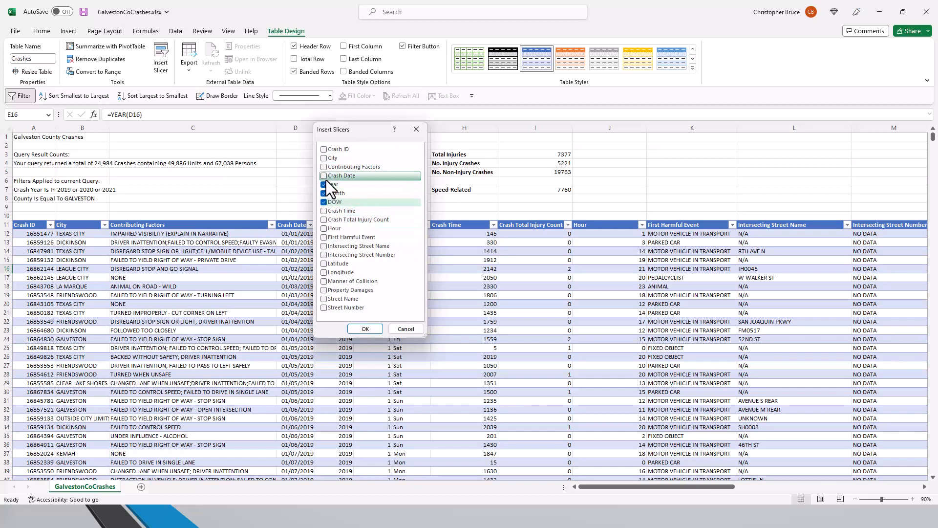
pyautogui.click(324, 228)
pyautogui.click(366, 329)
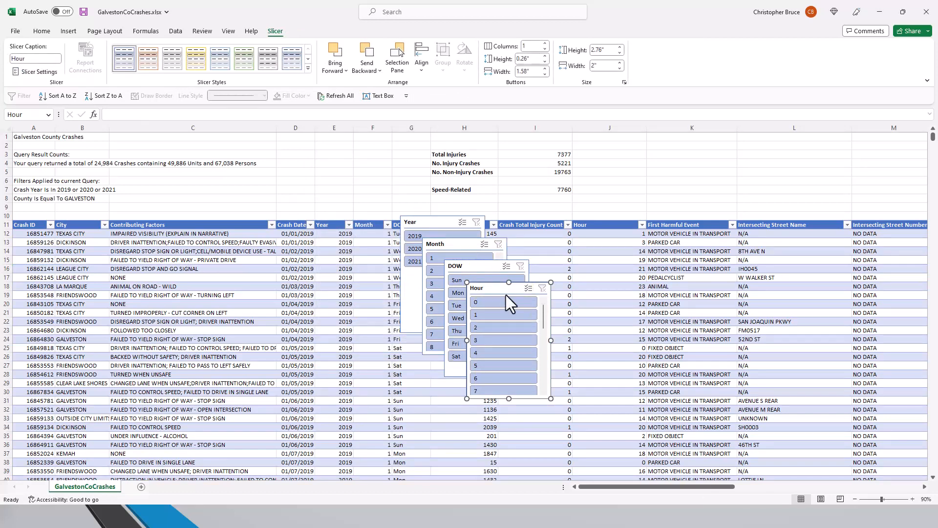
# - Arrange the slicers side by side over columns I to M near the sheet's upper rows, ordered Year, Month, DOW, Hour
pyautogui.moveTo(497, 291); pyautogui.dragTo(835, 147)
pyautogui.moveTo(479, 265); pyautogui.dragTo(746, 146)
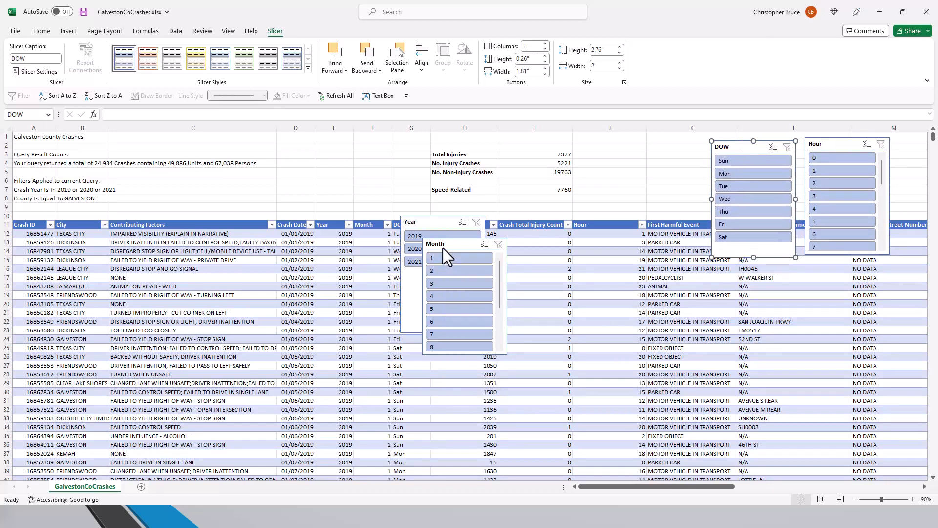
pyautogui.moveTo(442, 248); pyautogui.dragTo(650, 139)
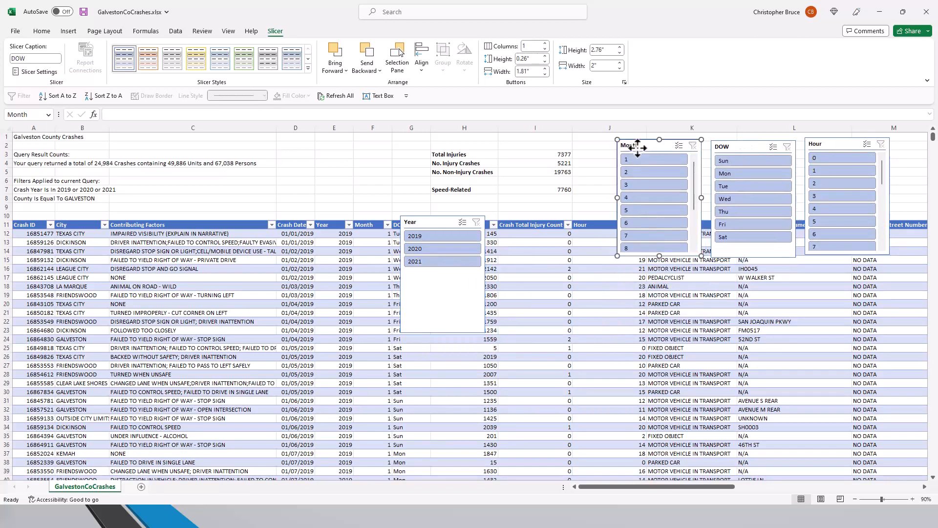
pyautogui.moveTo(441, 219); pyautogui.dragTo(561, 147)
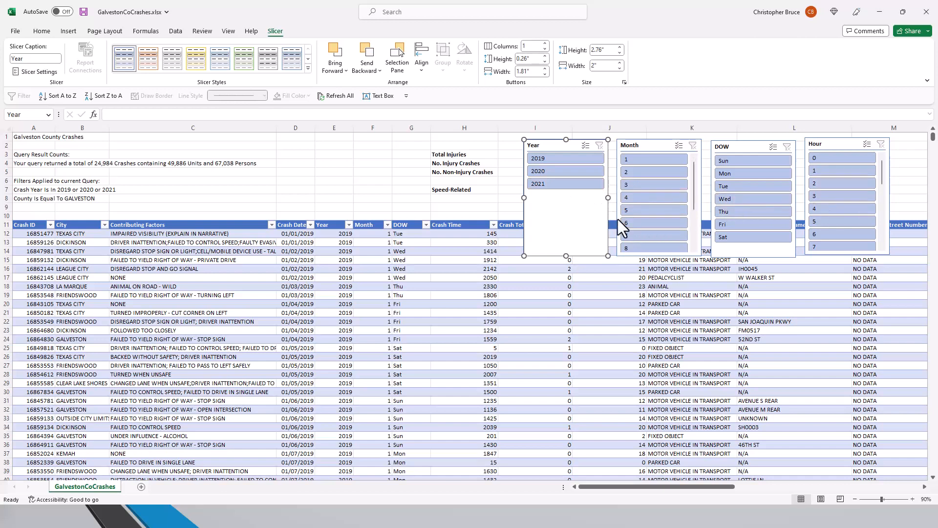
# - Use the slicers to filter the crashes to Year 2021, Month 6 and Hours 0 through 4
pyautogui.click(549, 184)
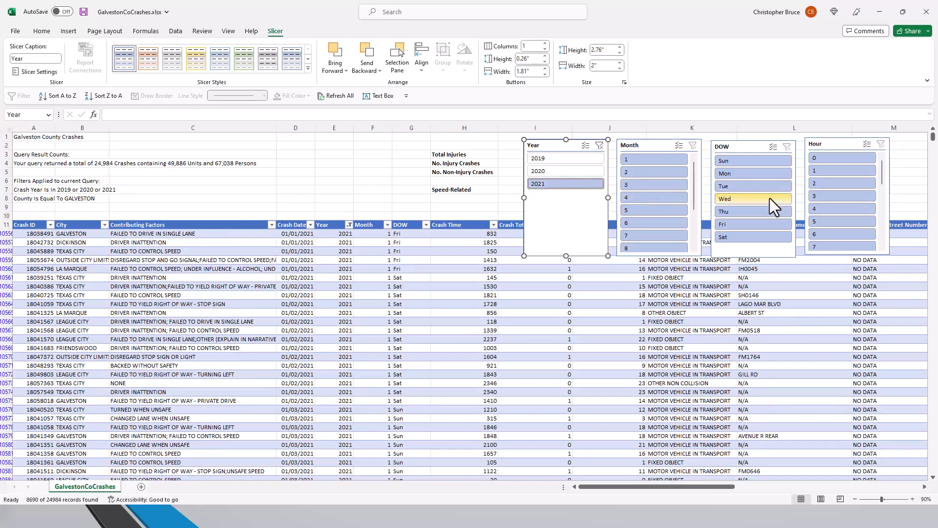
pyautogui.click(650, 222)
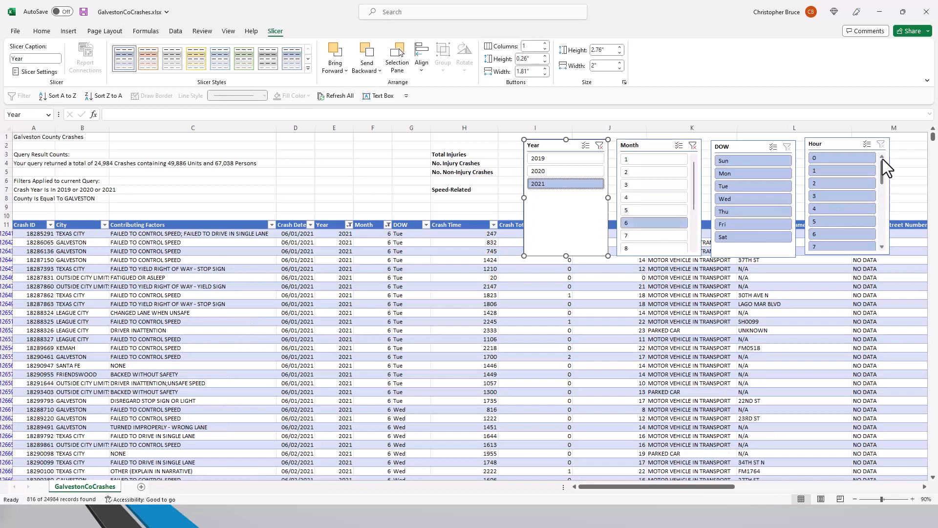
pyautogui.moveTo(834, 158); pyautogui.dragTo(834, 166)
pyautogui.click(834, 167)
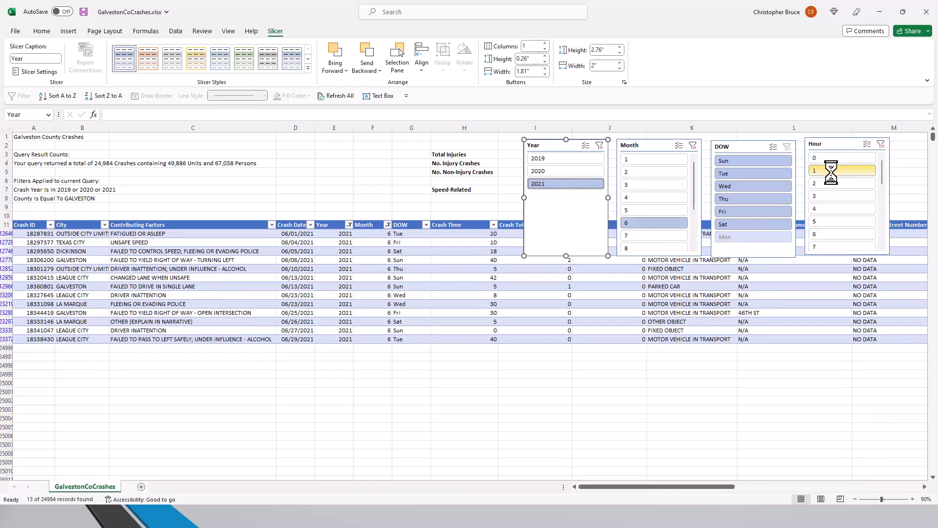
pyautogui.click(831, 159)
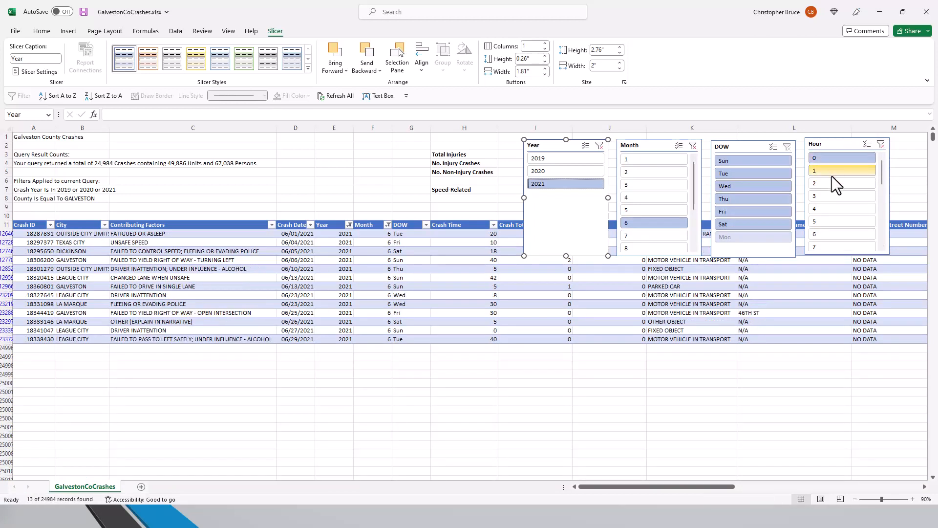
pyautogui.keyDown('shift'); pyautogui.click(831, 208); pyautogui.keyUp('shift')
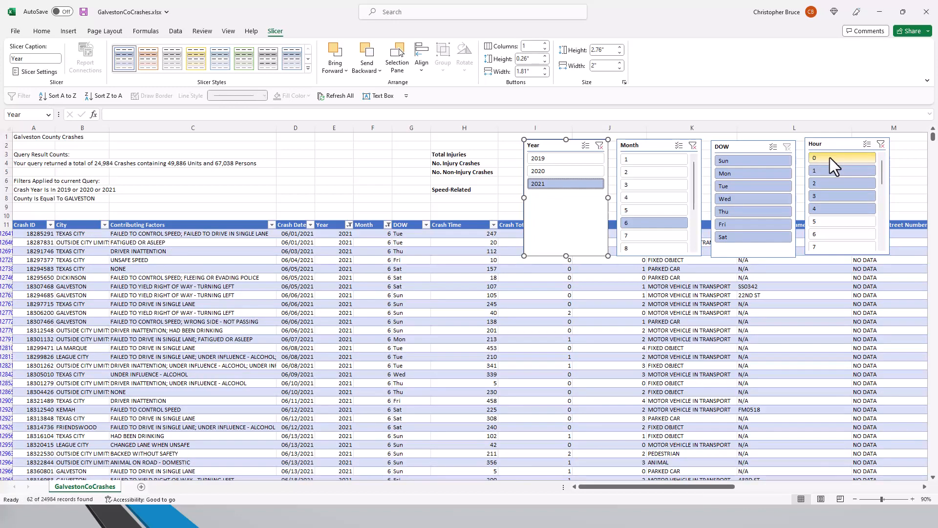
# - Change the Hour slicer selection to 0 through 3 and toggle the slicer's Multi-Select mode
pyautogui.click(829, 158)
pyautogui.keyDown('shift'); pyautogui.click(826, 200); pyautogui.keyUp('shift')
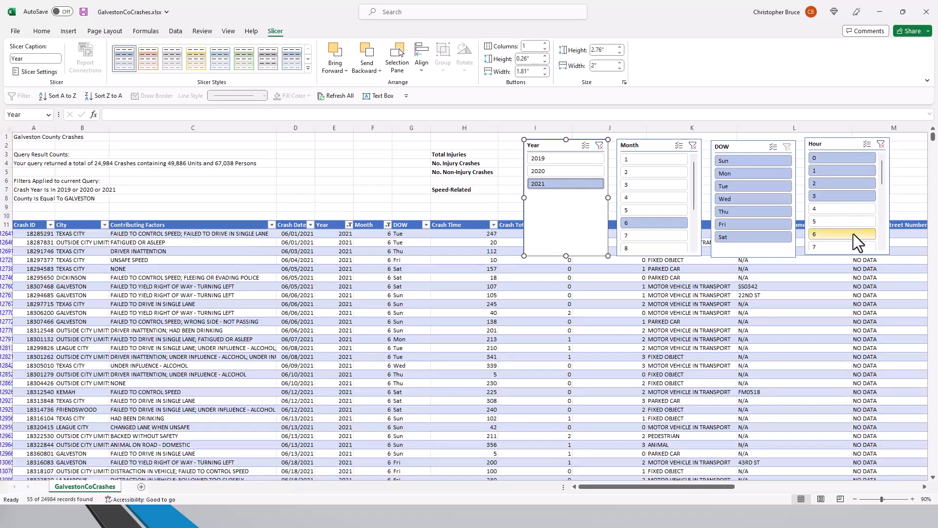
pyautogui.click(867, 146)
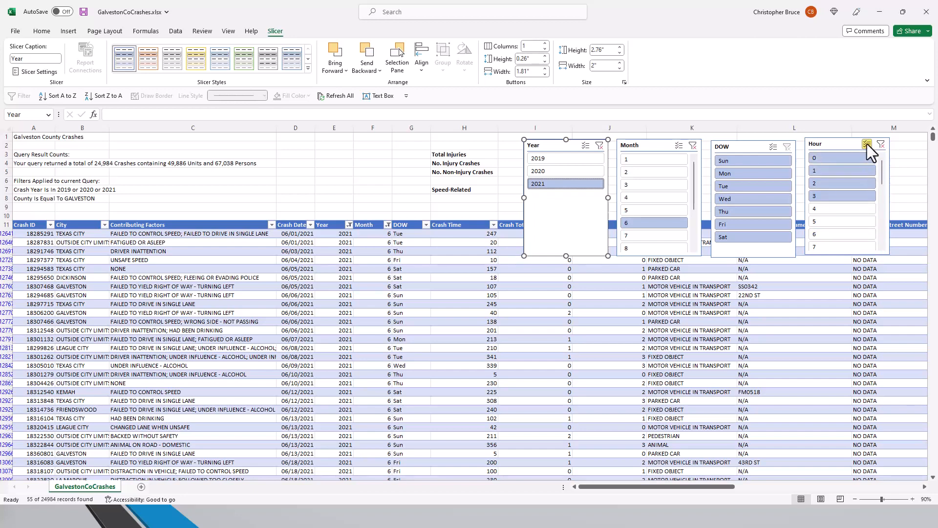
# - Add hours 4, 5 and 6 to the Hour slicer's selection
pyautogui.click(834, 210)
pyautogui.click(834, 222)
pyautogui.click(832, 234)
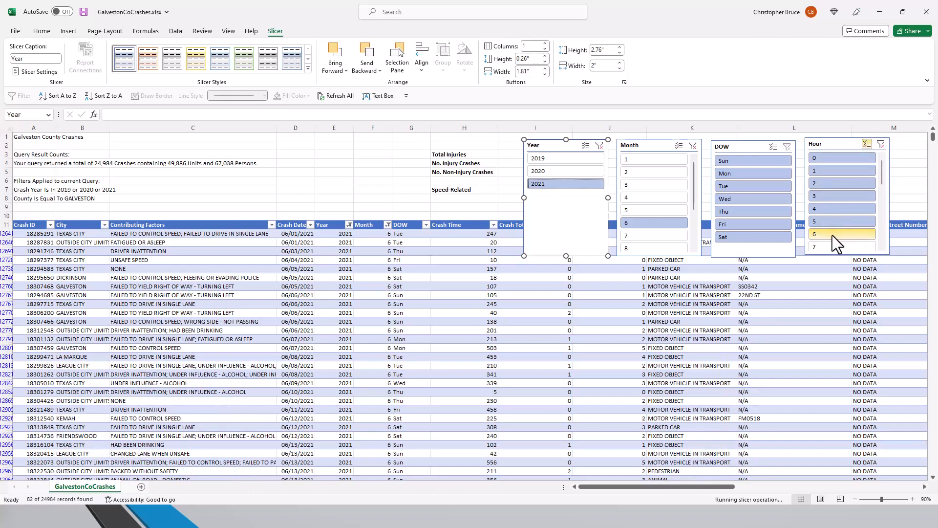
# - Reset the Hour slicer to hour 0 with Multi-Select off, and add hours 1, 2 and 3 with Multi-Select on
pyautogui.click(866, 145)
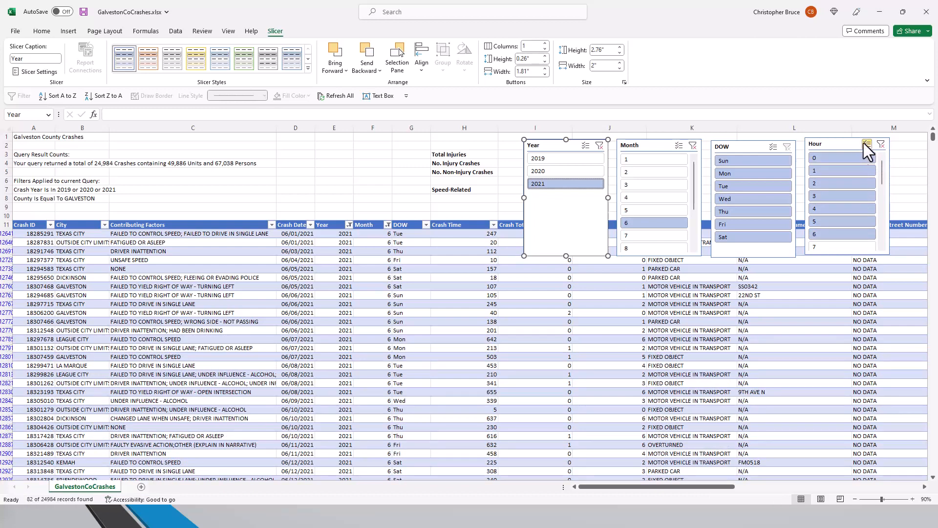
pyautogui.click(840, 156)
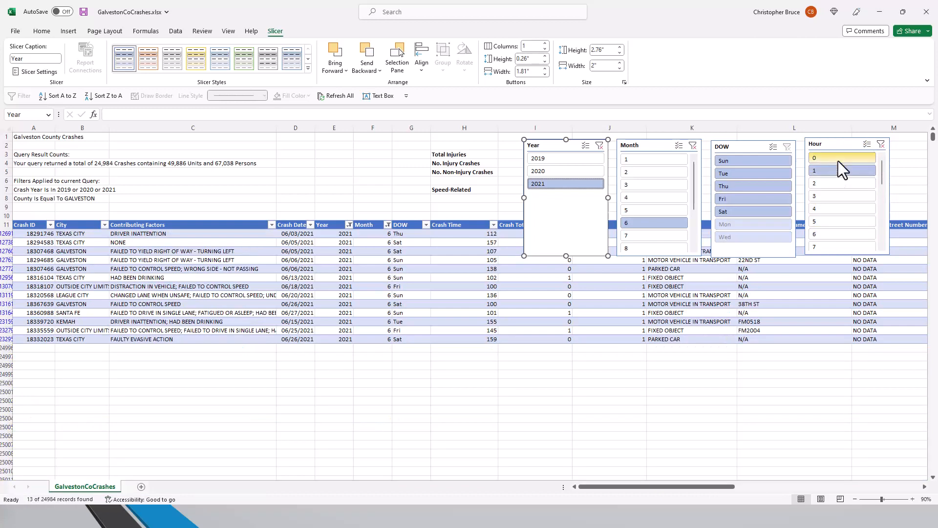
pyautogui.click(867, 145)
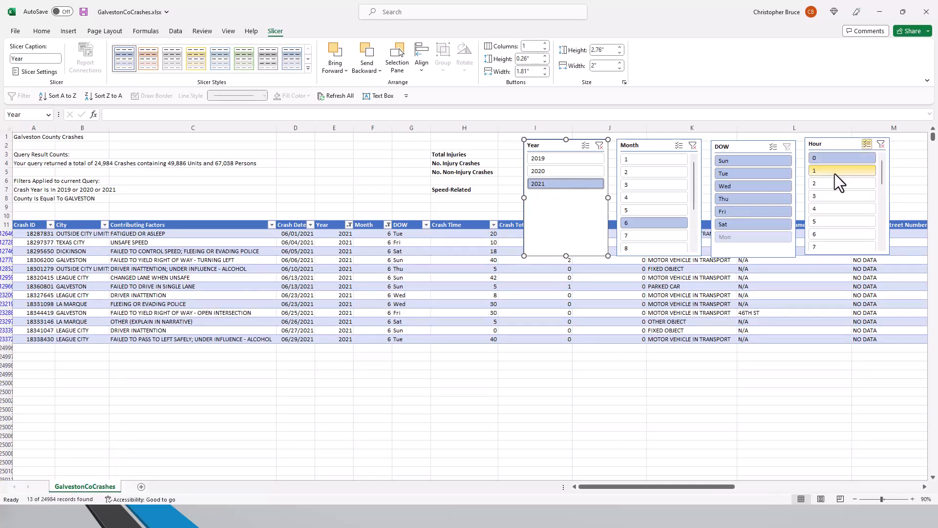
pyautogui.click(835, 172)
pyautogui.click(831, 184)
pyautogui.click(826, 196)
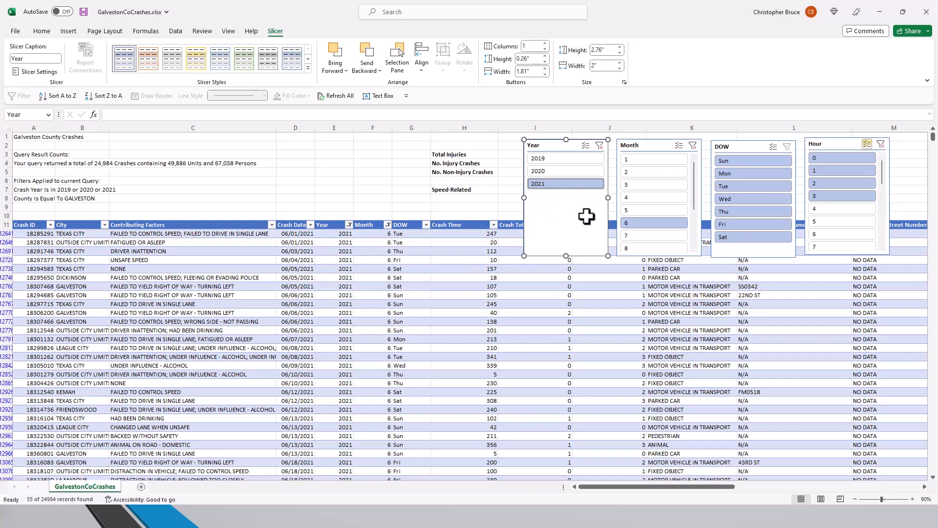
# - Switch the Year slicer to 2020, change it to 2019, and set the Month slicer to 7
pyautogui.click(553, 172)
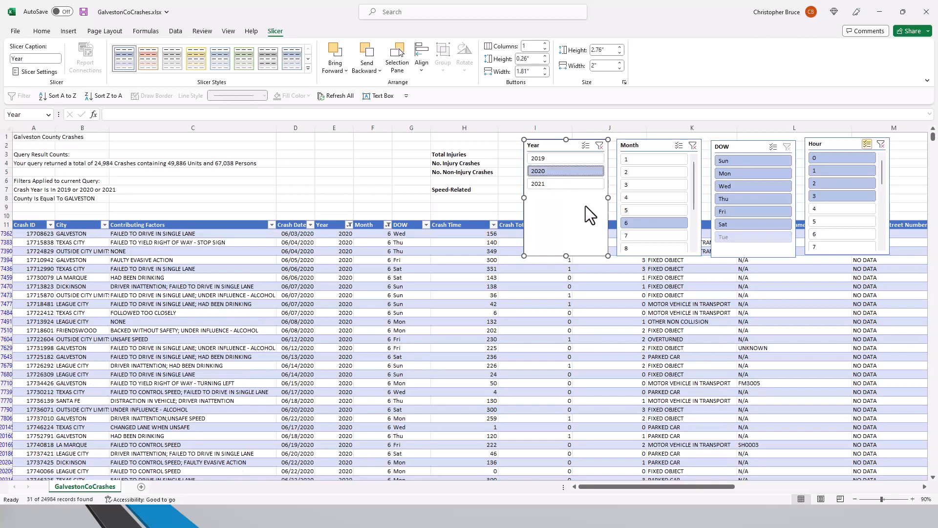
pyautogui.click(563, 161)
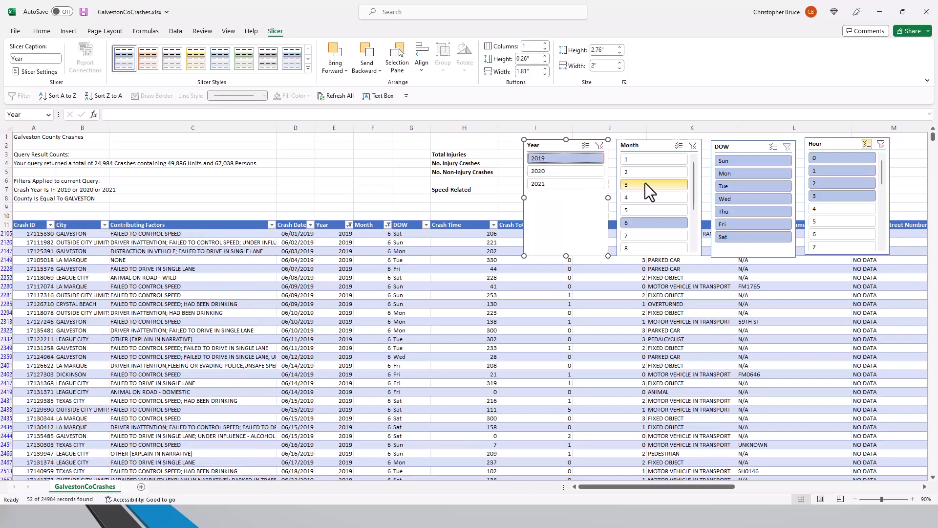
pyautogui.click(658, 236)
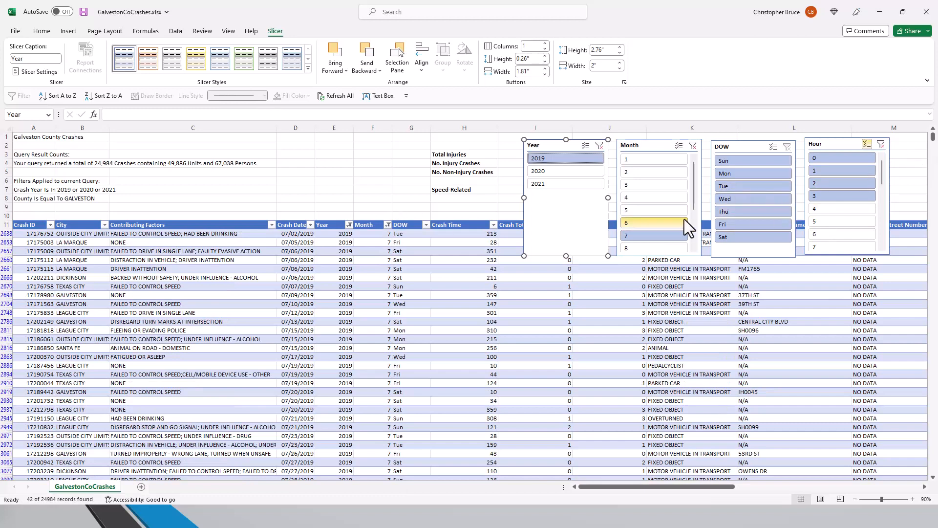
pyautogui.press('Escape')
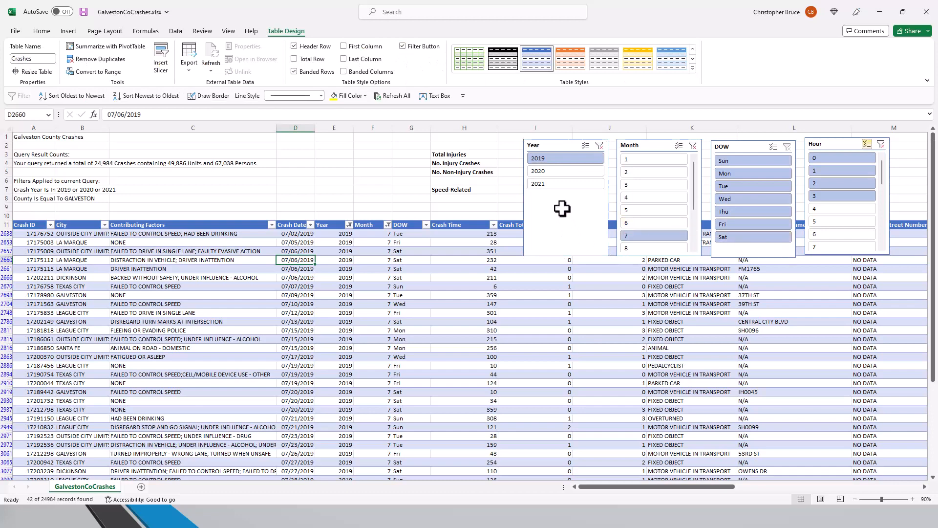
# - Clear the filters of the Year, Month, DOW and Hour slicers to show all crashes
pyautogui.click(599, 145)
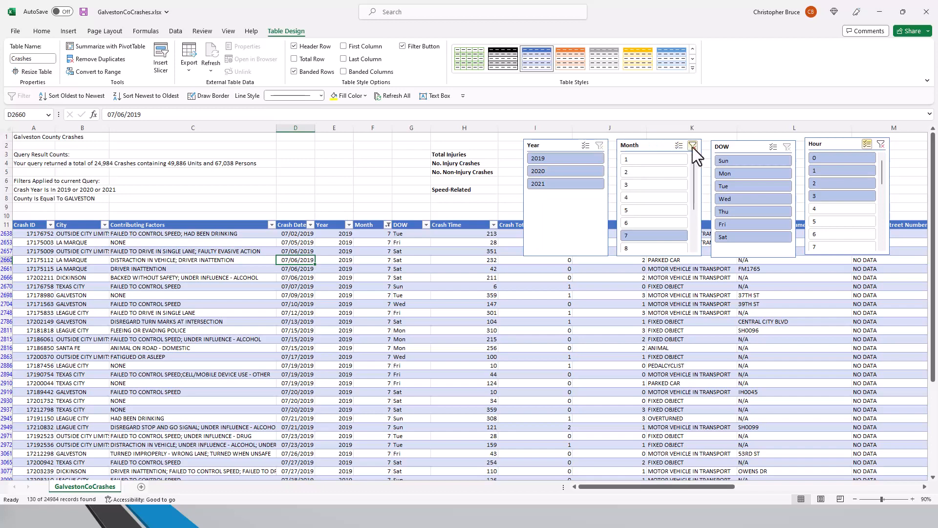
pyautogui.click(787, 146)
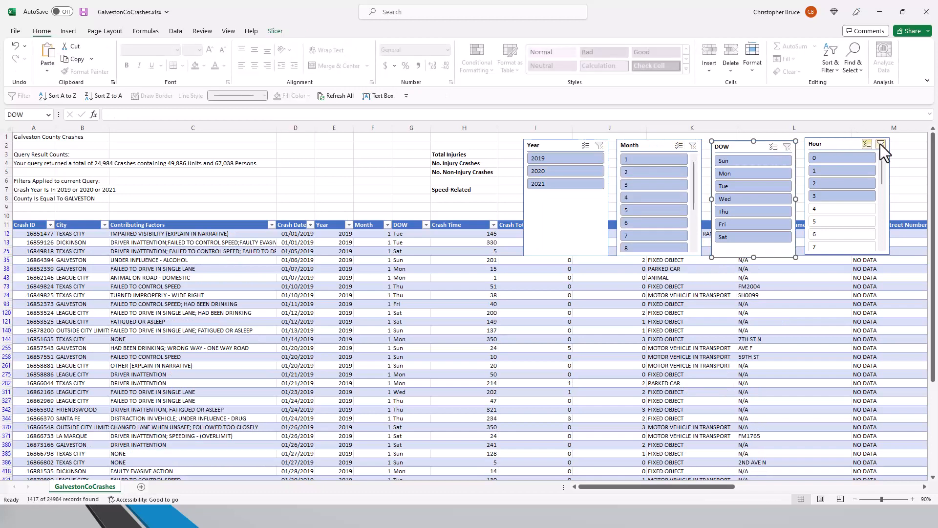
pyautogui.click(880, 144)
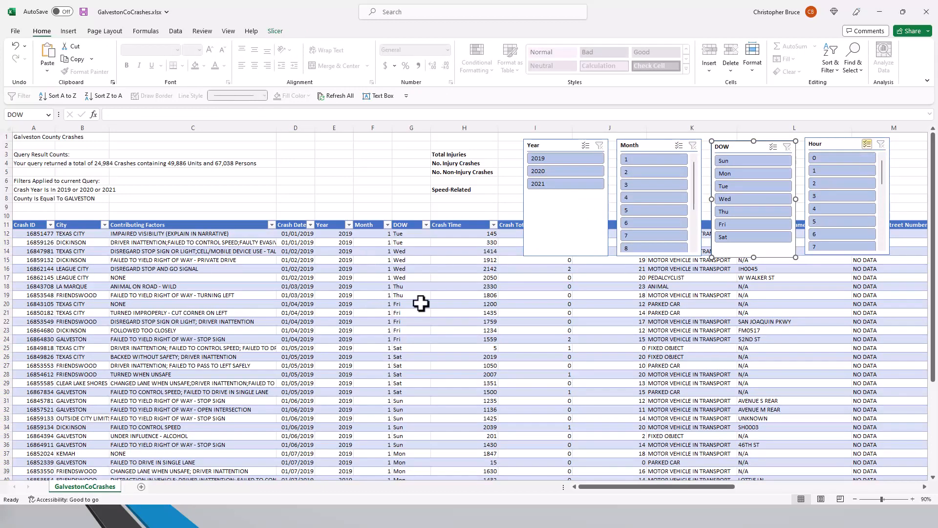
# - Filter the crashes to Year 2020 with the slicer and clear that filter again
pyautogui.click(555, 143)
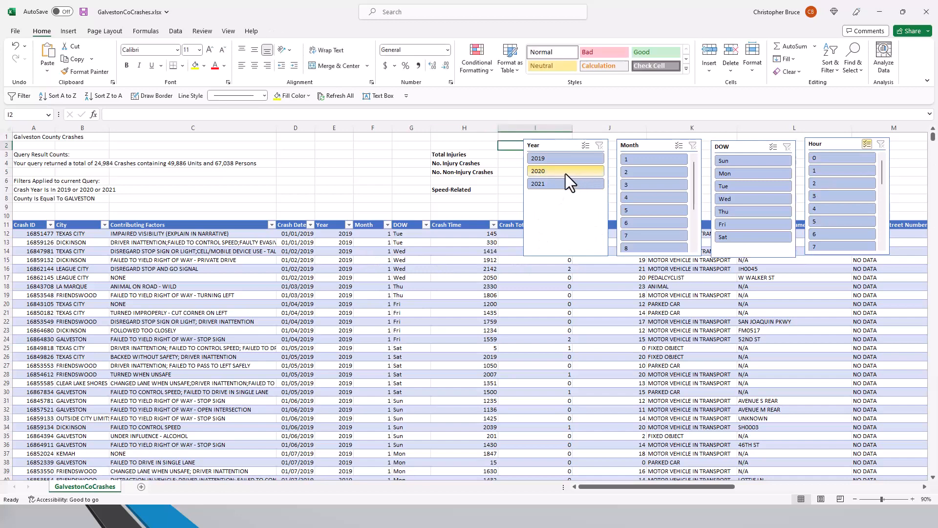
pyautogui.click(542, 170)
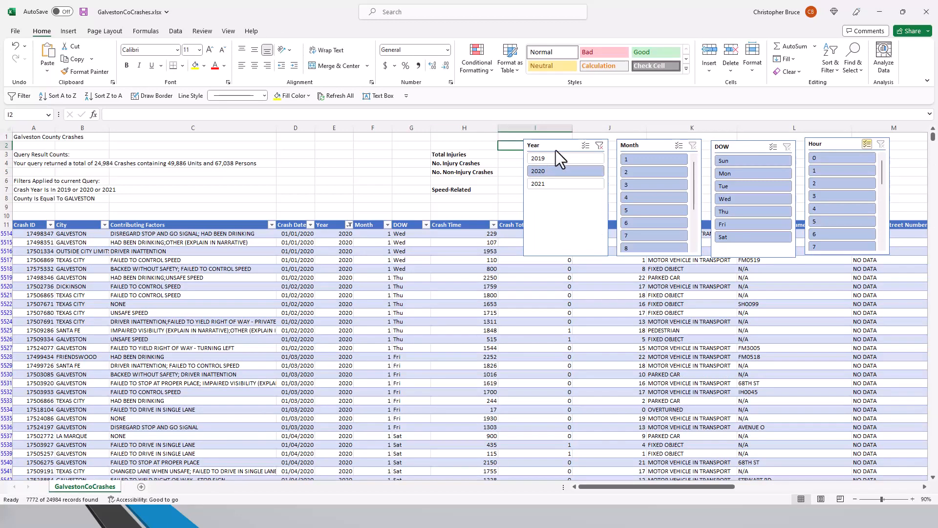
pyautogui.click(600, 144)
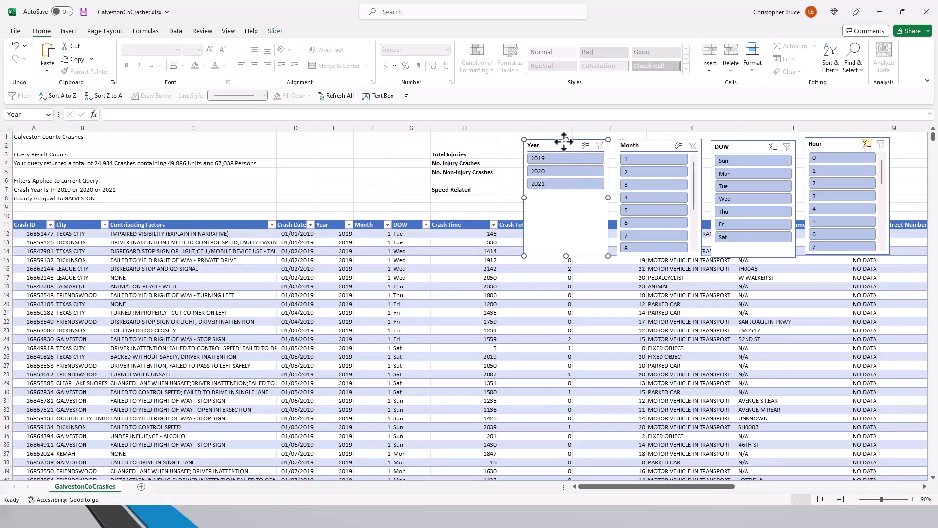
# - Delete the Year, Month, DOW and Hour slicers from the sheet
pyautogui.press('Delete')
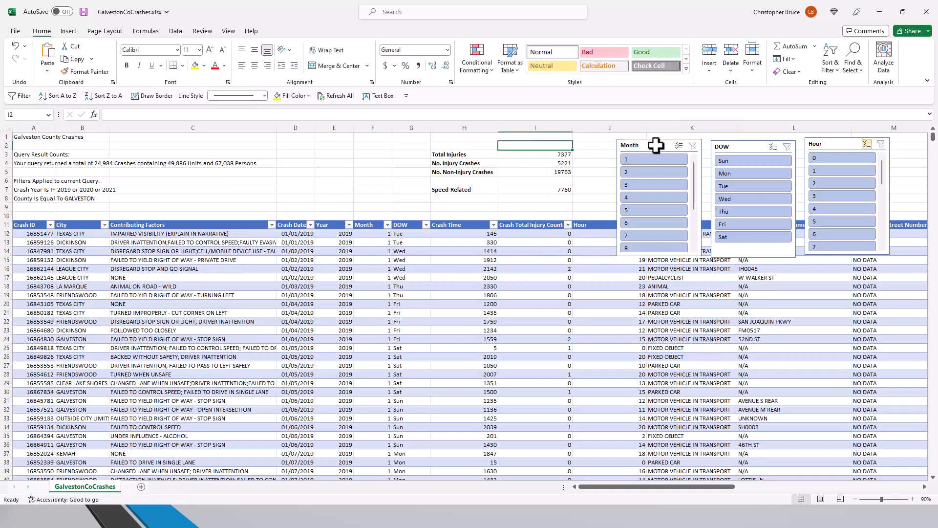
pyautogui.click(655, 145)
pyautogui.press('Delete')
pyautogui.click(754, 142)
pyautogui.press('Delete')
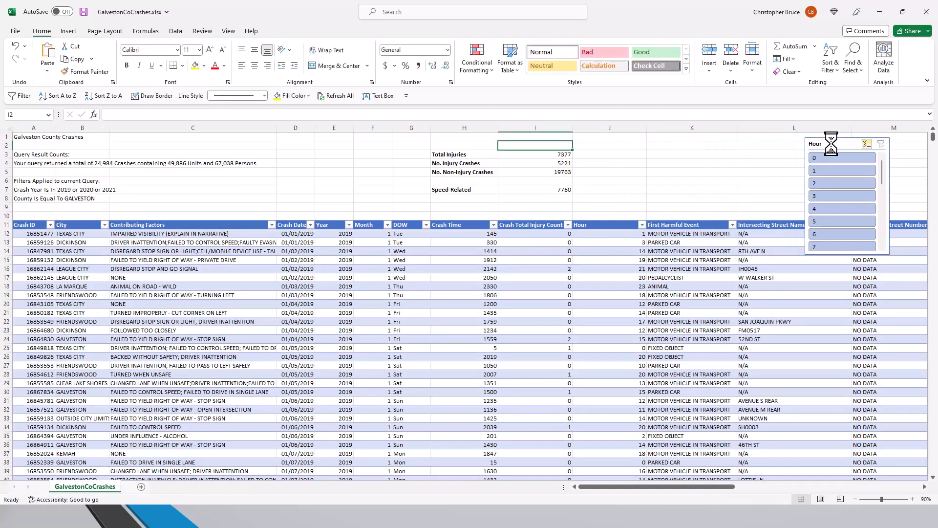
pyautogui.click(832, 143)
pyautogui.press('Delete')
pyautogui.click(339, 304)
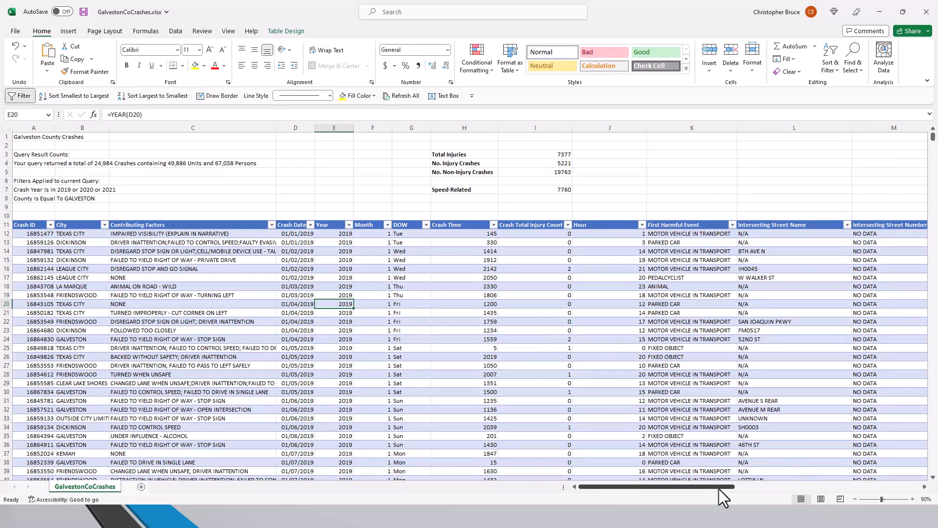
# - Move the Longitude column in front of the Latitude column by cutting it and inserting it at column N
pyautogui.moveTo(718, 487); pyautogui.dragTo(831, 487)
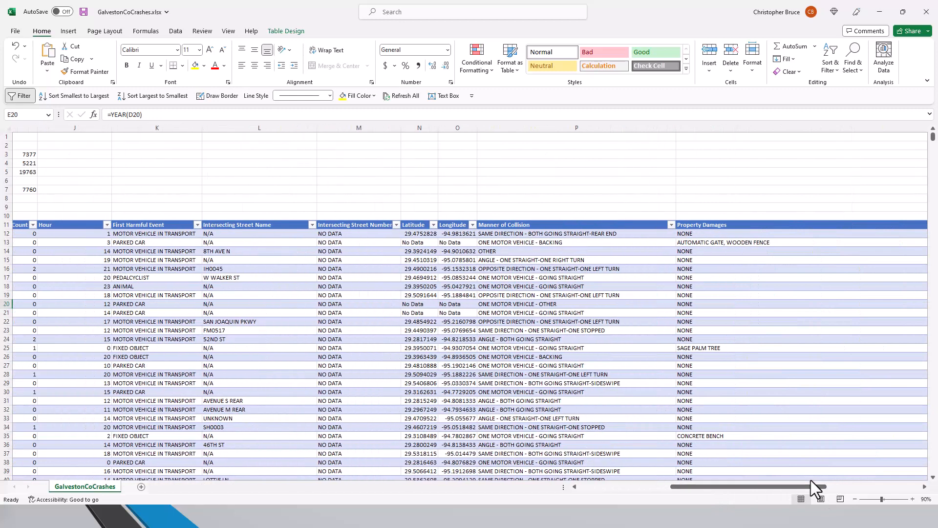
pyautogui.click(418, 233)
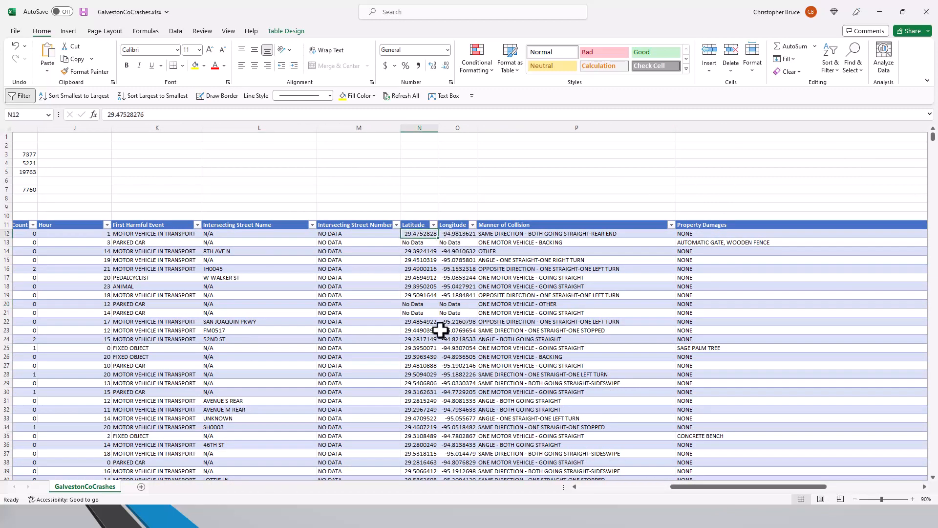
pyautogui.scroll(-3, 440, 331)
pyautogui.scroll(3, 440, 331)
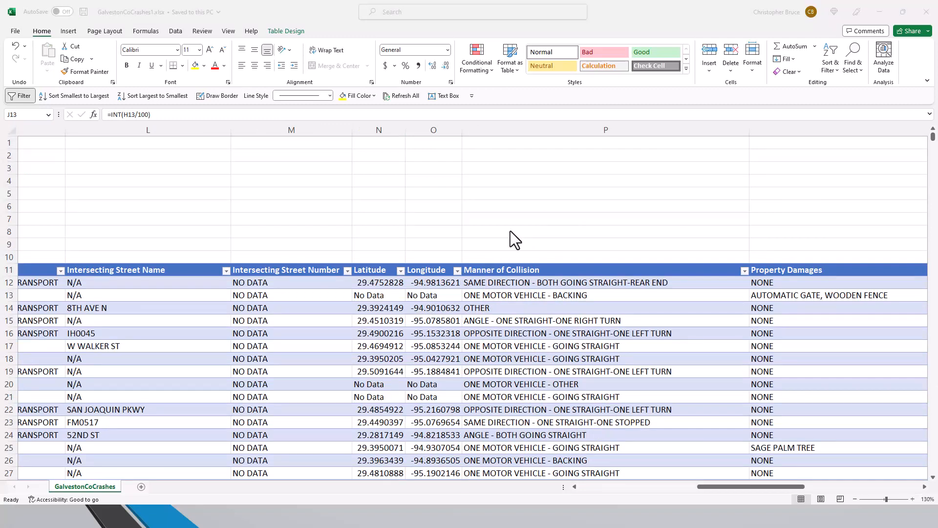
pyautogui.click(423, 201)
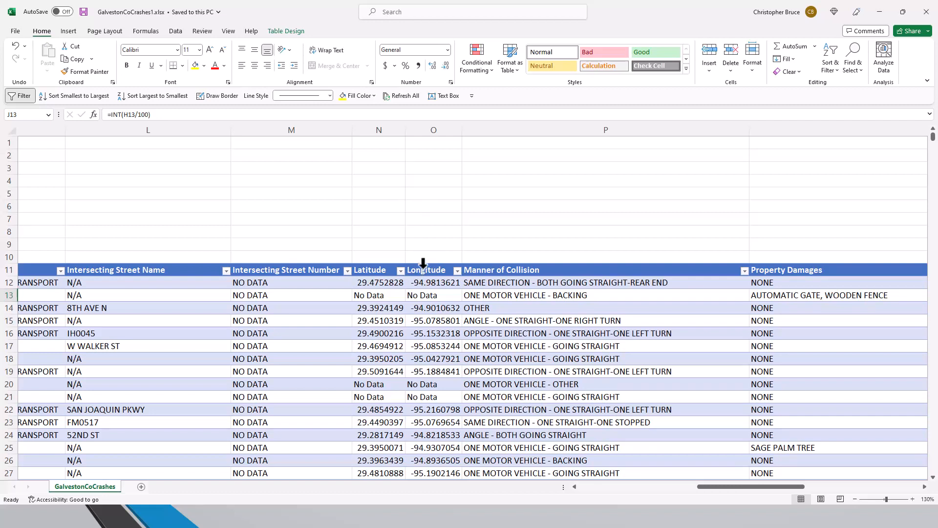
pyautogui.click(433, 131)
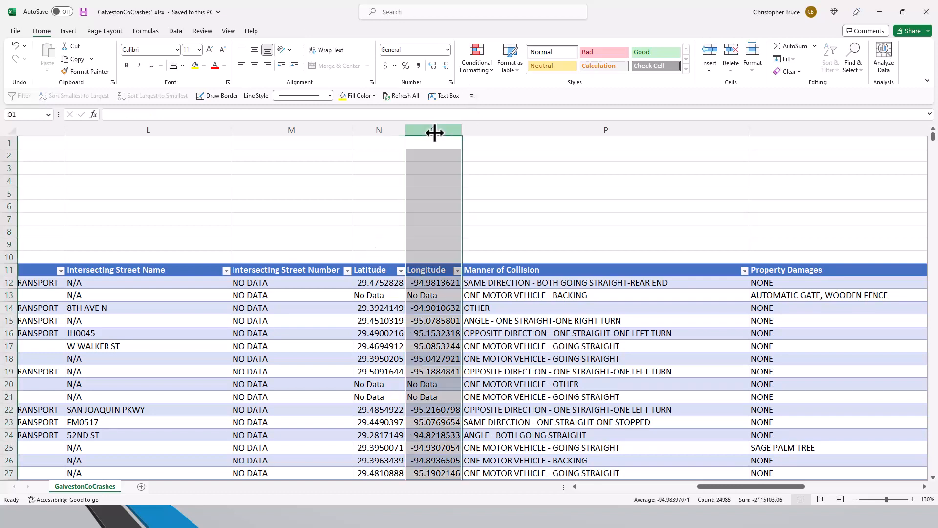
pyautogui.rightClick(437, 134)
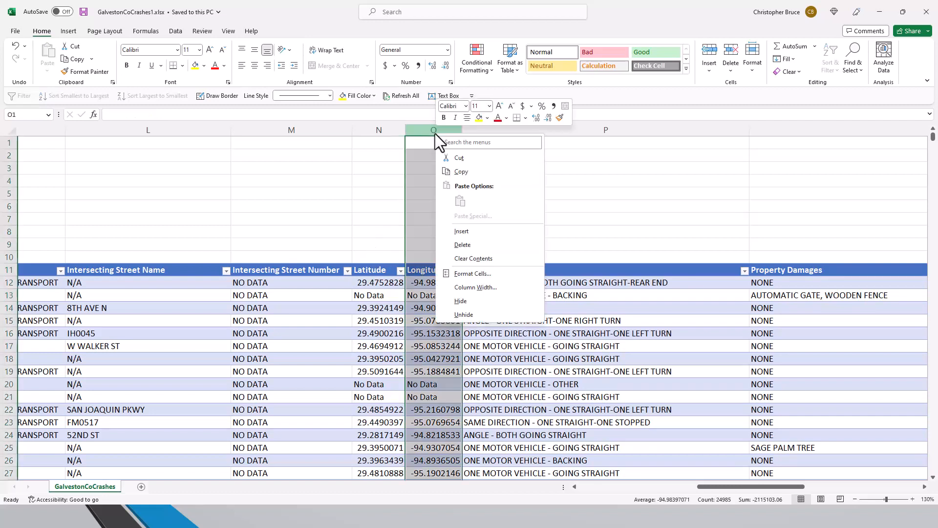
pyautogui.click(462, 159)
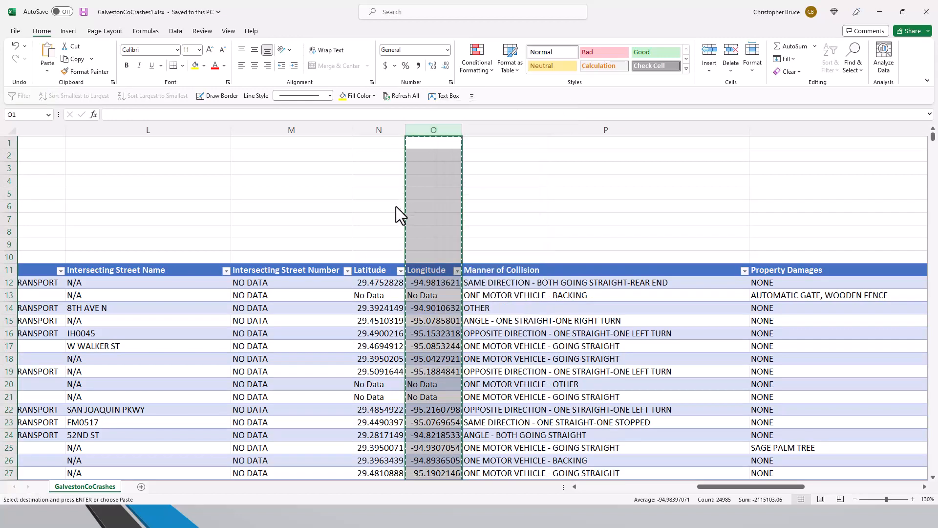
pyautogui.rightClick(384, 134)
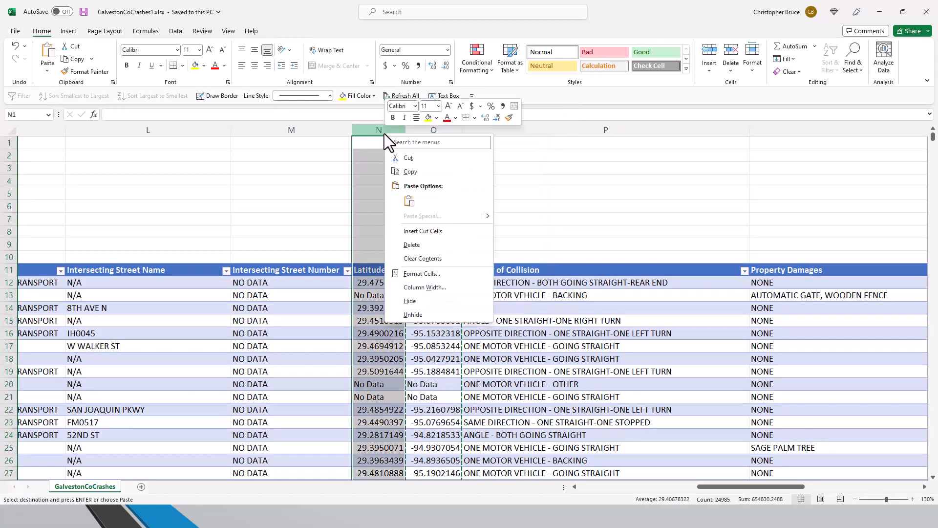
pyautogui.click(427, 231)
pyautogui.click(457, 198)
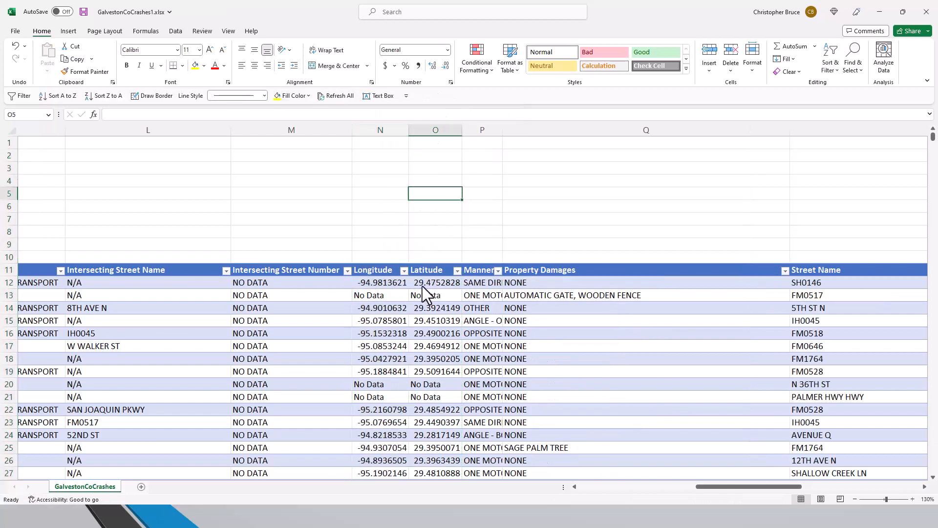
# - Widen the Latitude column enough to show eight decimal places
pyautogui.moveTo(462, 128); pyautogui.dragTo(476, 130)
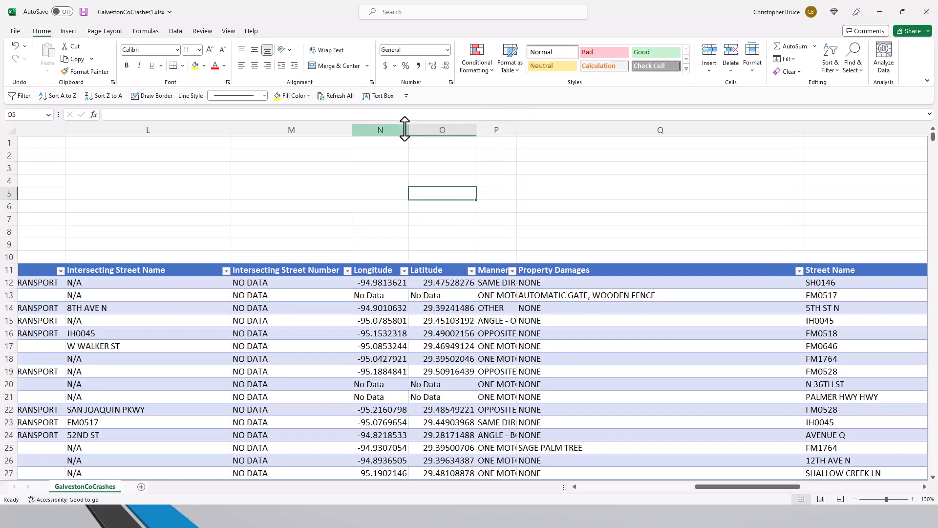
pyautogui.click(410, 131)
pyautogui.click(391, 157)
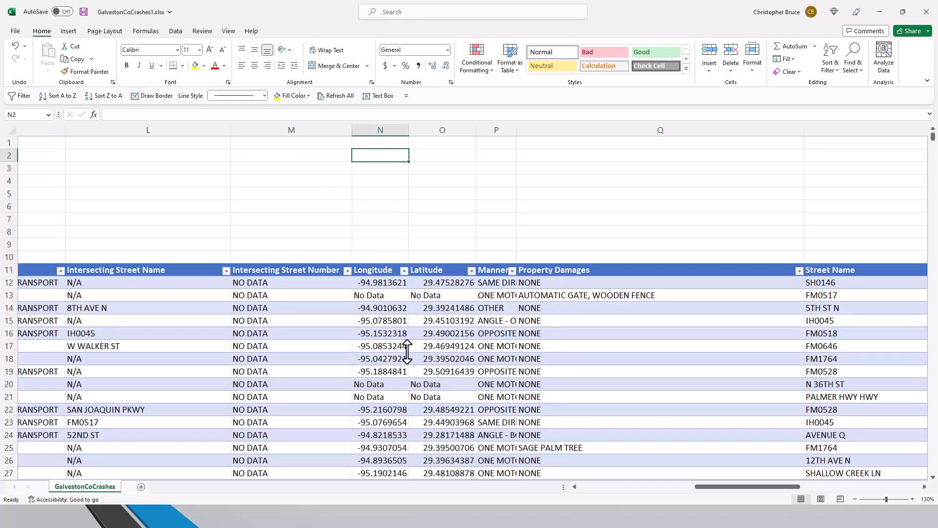
# - Replace every "No Data" entry in the Longitude and Latitude columns with nothing, leaving those cells blank
pyautogui.moveTo(391, 126); pyautogui.dragTo(467, 215)
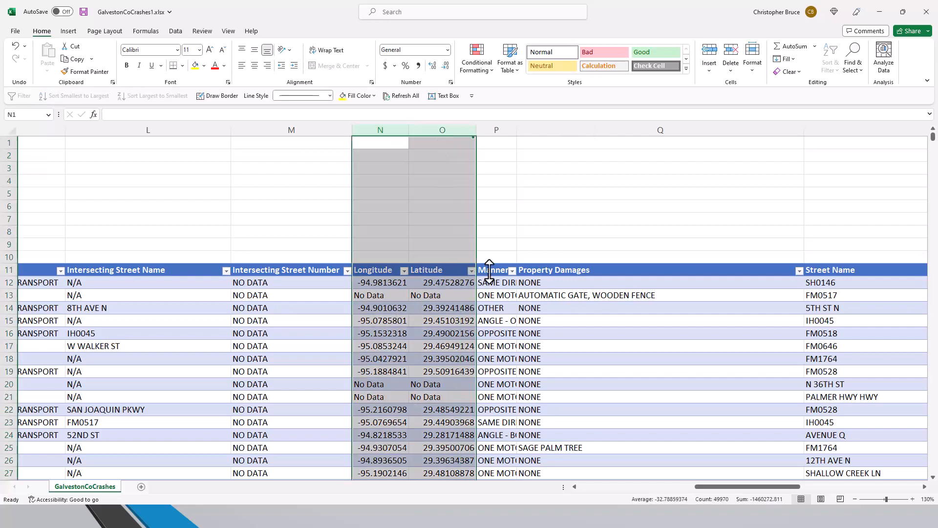
pyautogui.hotkey('ctrl', 'h')
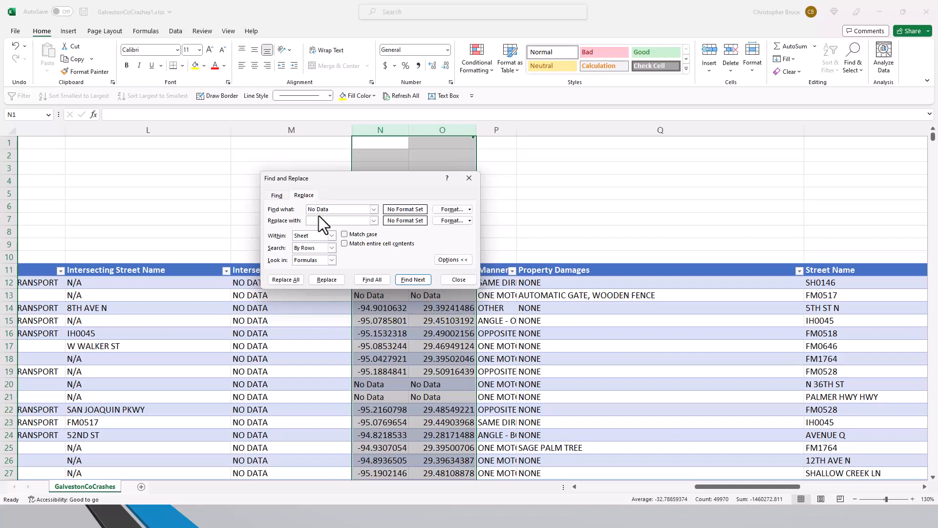
pyautogui.click(444, 277)
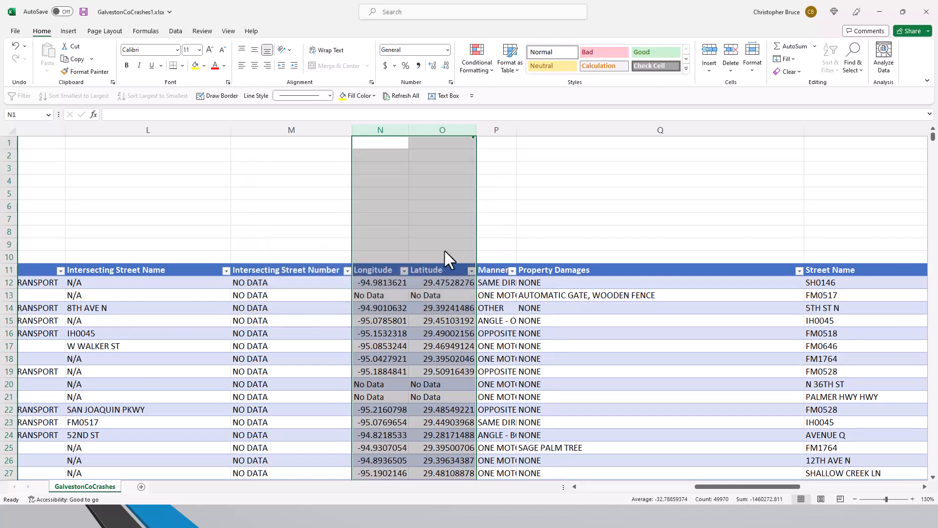
pyautogui.hotkey('ctrl', 'h')
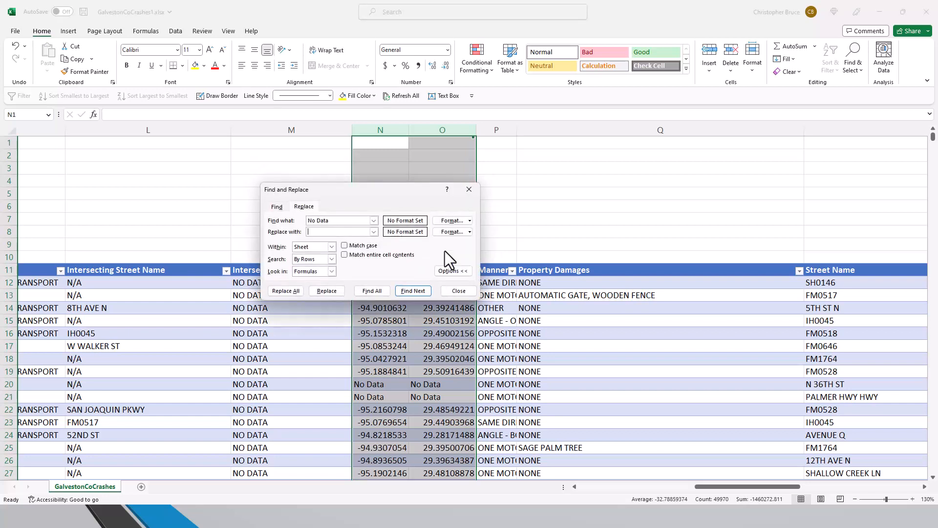
pyautogui.click(342, 231)
pyautogui.click(389, 292)
pyautogui.click(292, 292)
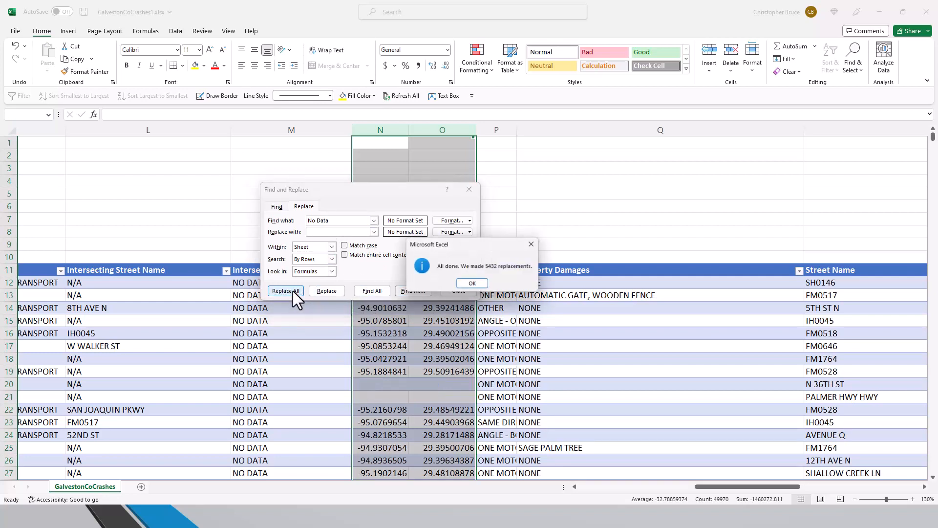
pyautogui.click(482, 284)
pyautogui.click(459, 291)
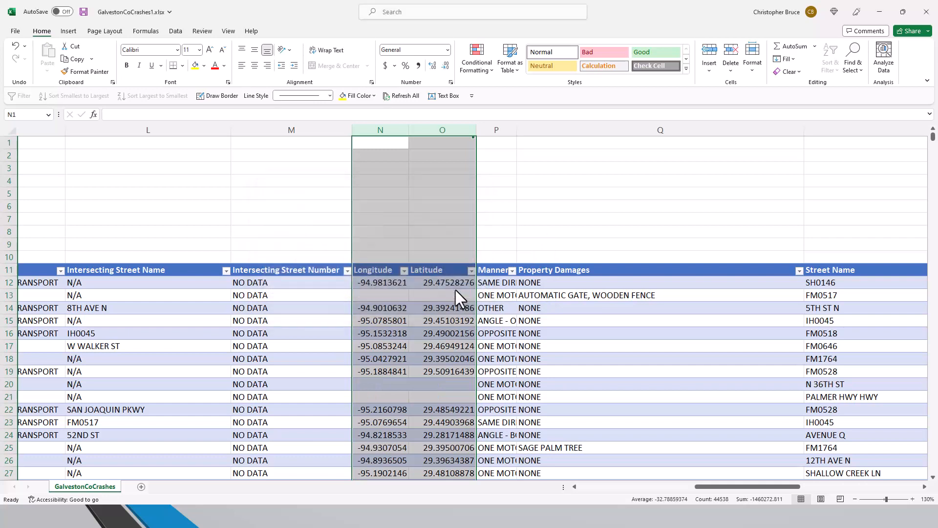
pyautogui.click(405, 384)
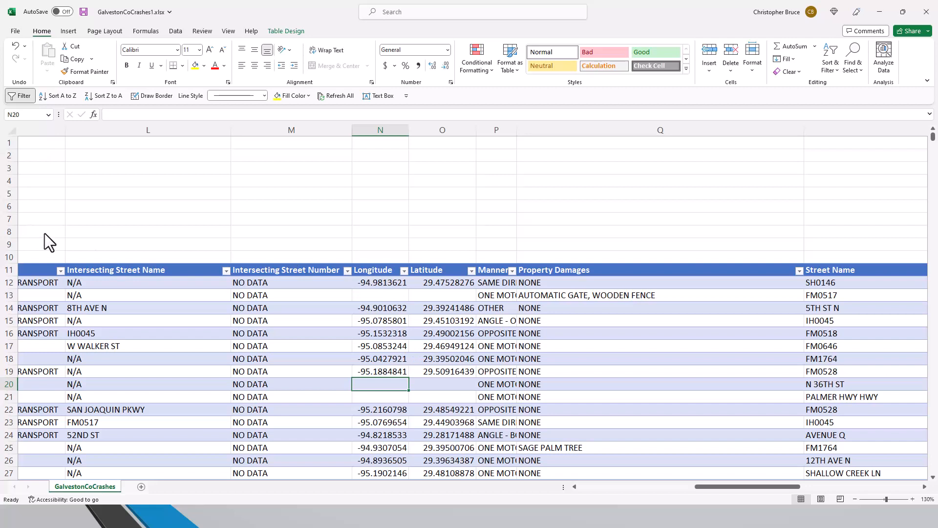
pyautogui.click(380, 282)
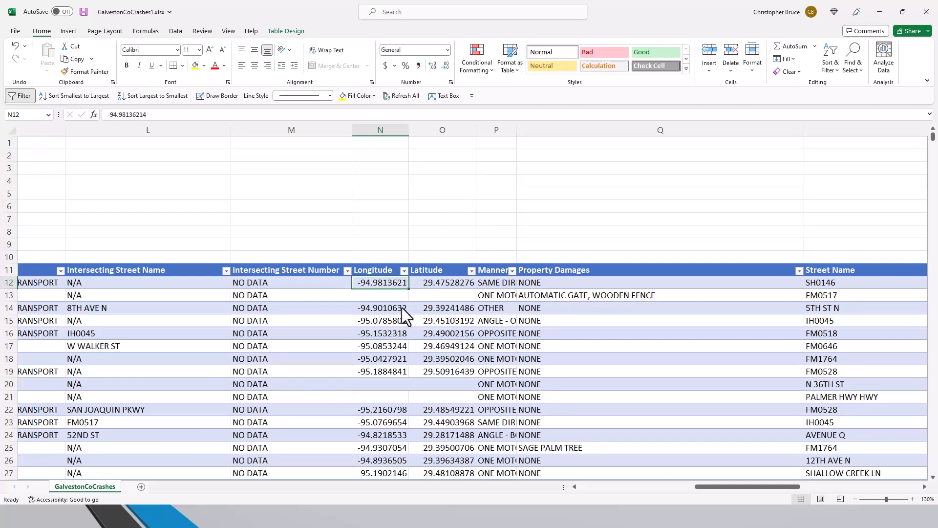
pyautogui.click(392, 334)
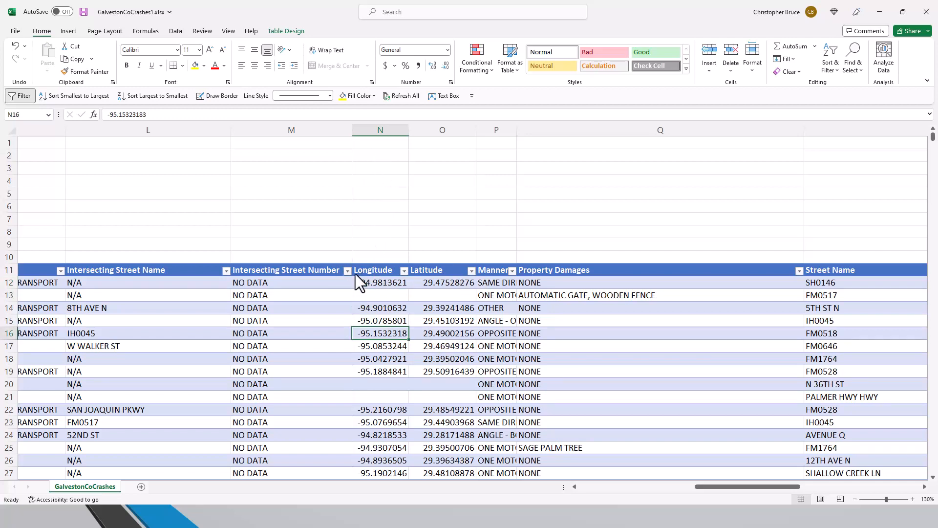
pyautogui.click(381, 130)
pyautogui.moveTo(383, 134); pyautogui.dragTo(440, 132)
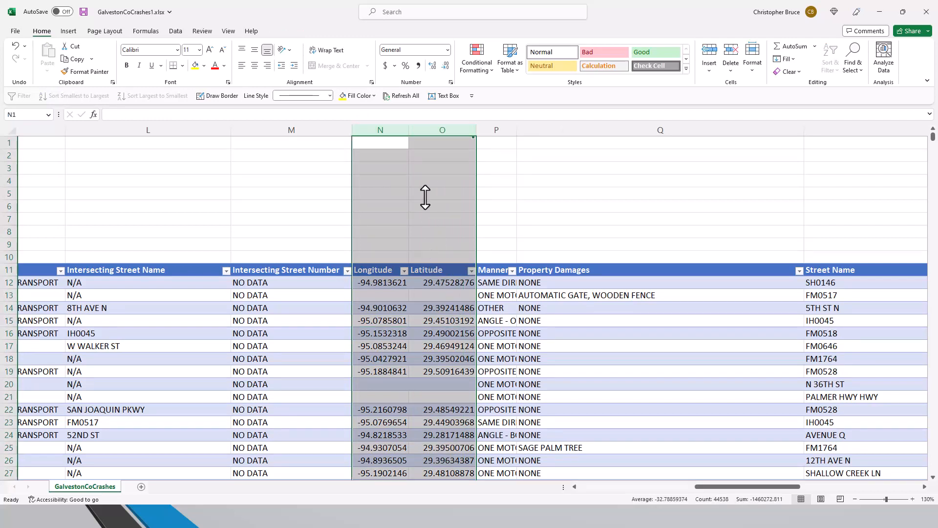
pyautogui.click(365, 306)
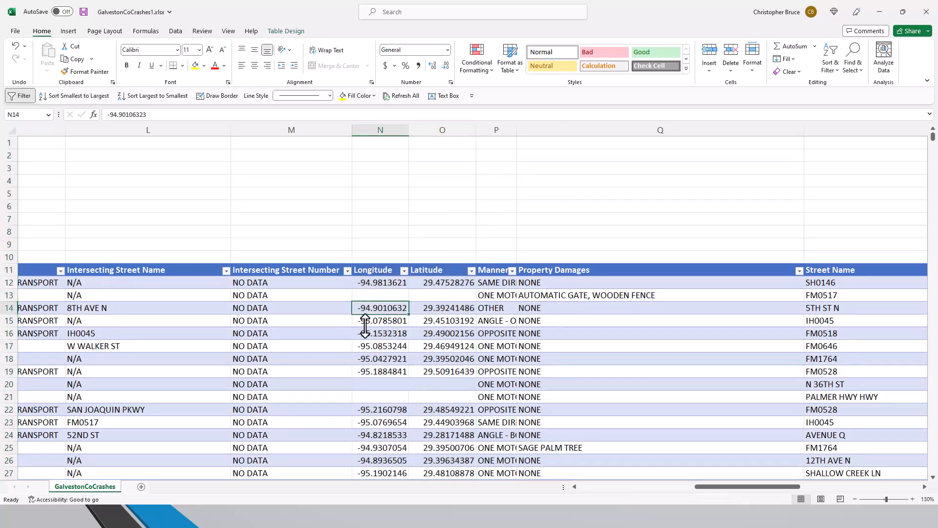
pyautogui.click(449, 334)
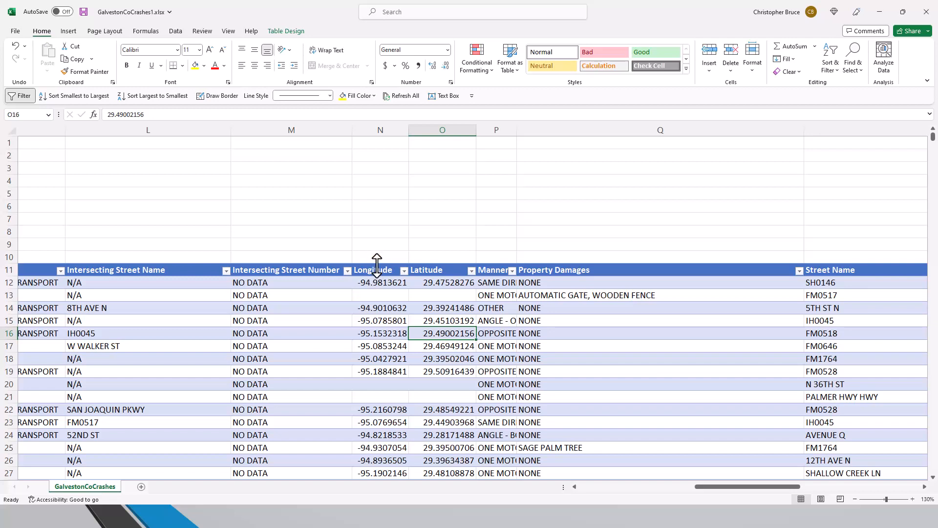
# - Insert a markers-only scatter chart from all the data in the Longitude and Latitude table columns
pyautogui.click(377, 264)
pyautogui.moveTo(378, 266); pyautogui.dragTo(423, 259)
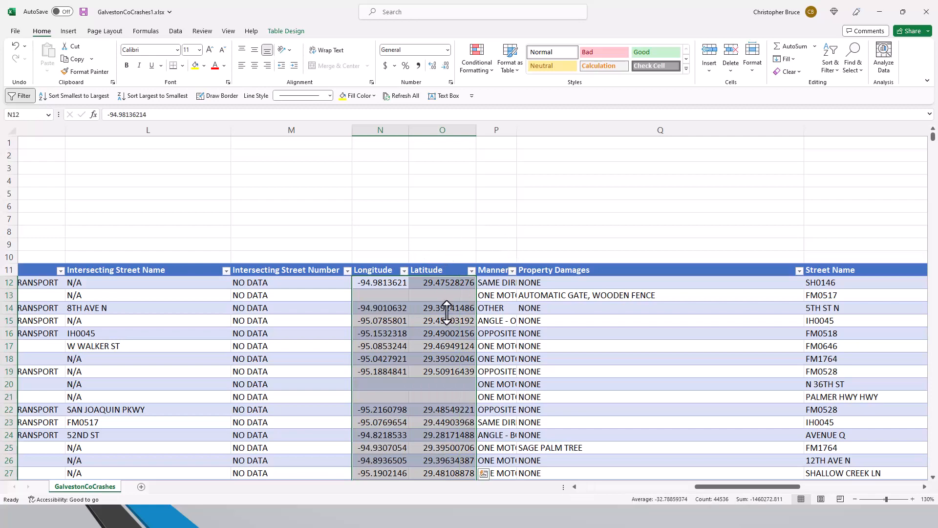
pyautogui.scroll(-3, 446, 313)
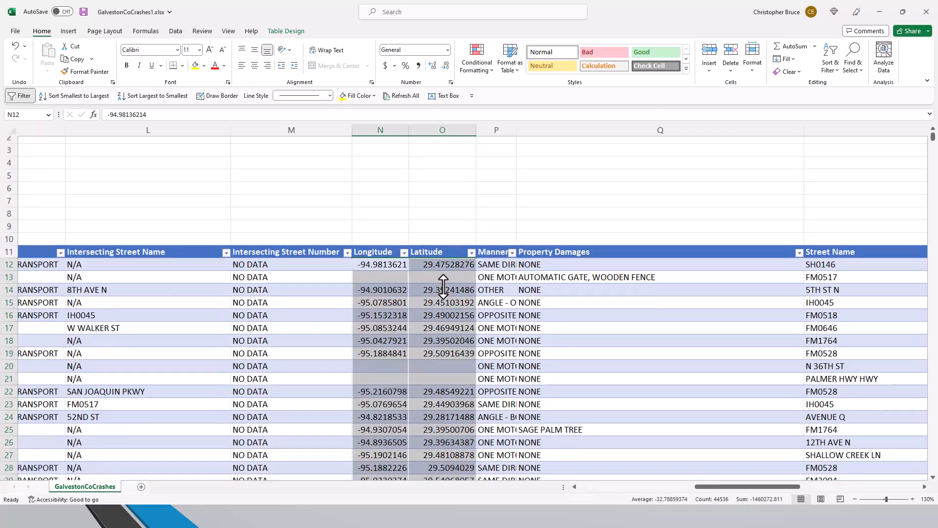
pyautogui.scroll(3, 448, 296)
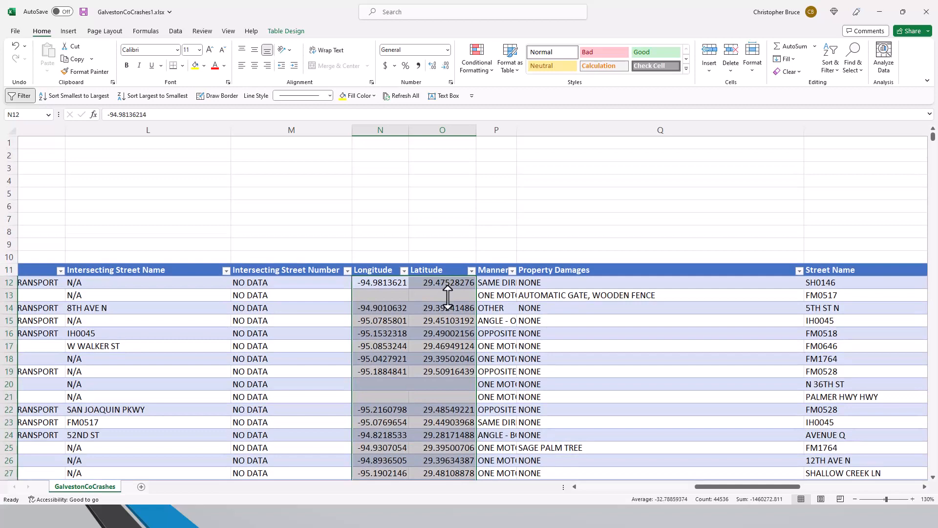
pyautogui.click(72, 32)
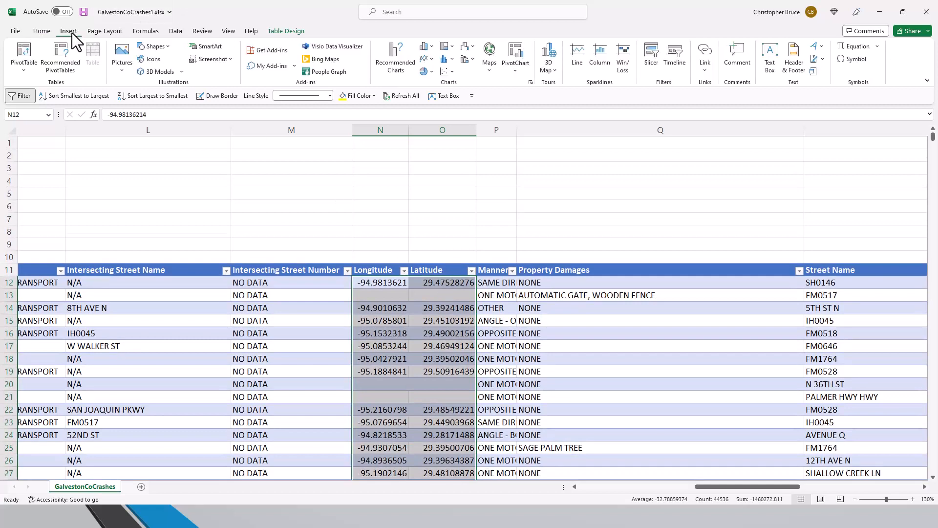
pyautogui.click(453, 71)
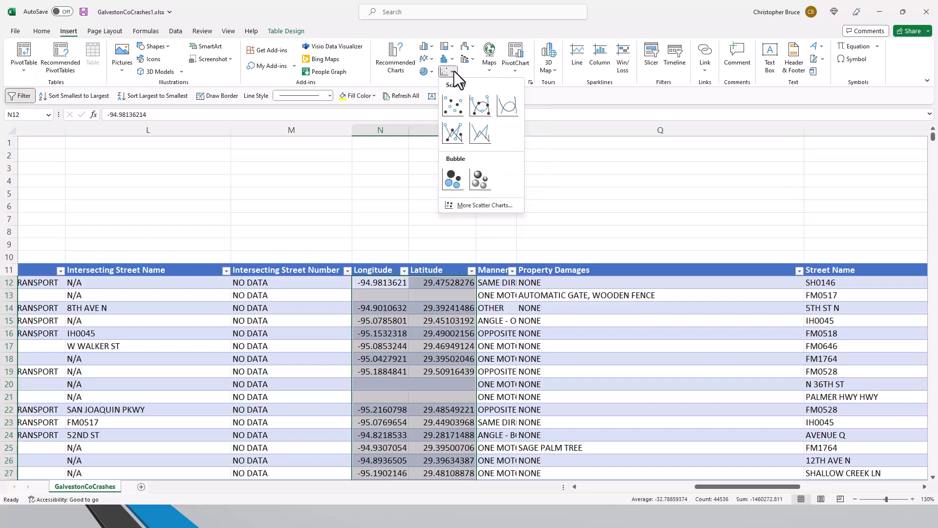
pyautogui.click(453, 105)
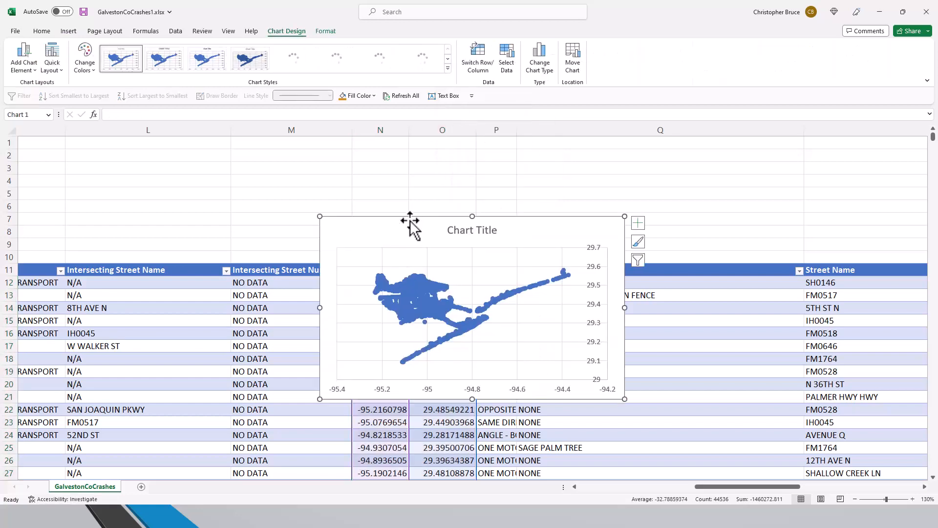
# - Move the scatter chart beside the Longitude column, over columns L and M near the top of the sheet, and save the workbook
pyautogui.moveTo(410, 221); pyautogui.dragTo(138, 154)
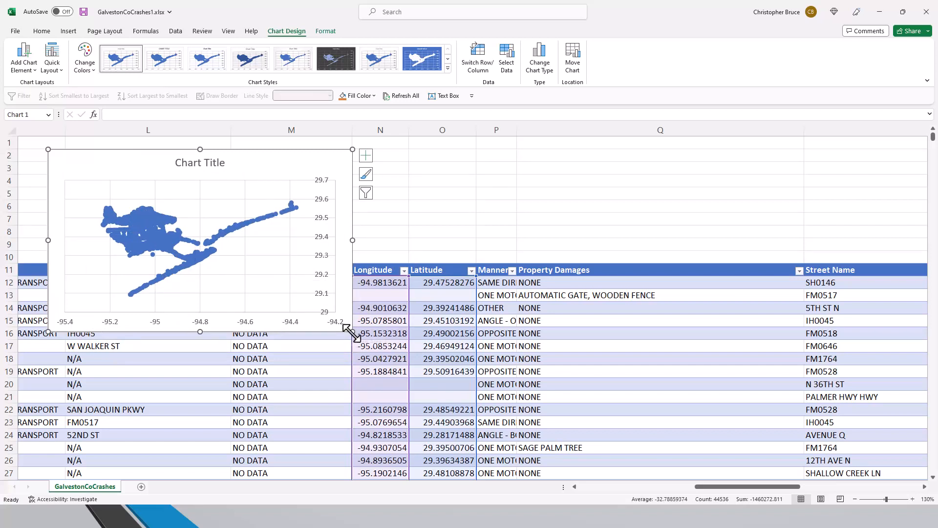
pyautogui.click(334, 310)
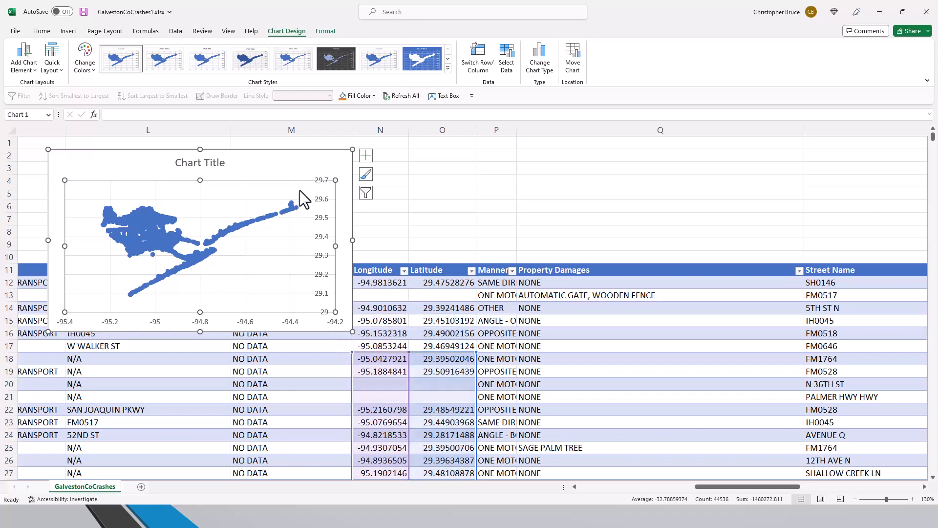
pyautogui.click(238, 198)
pyautogui.click(451, 165)
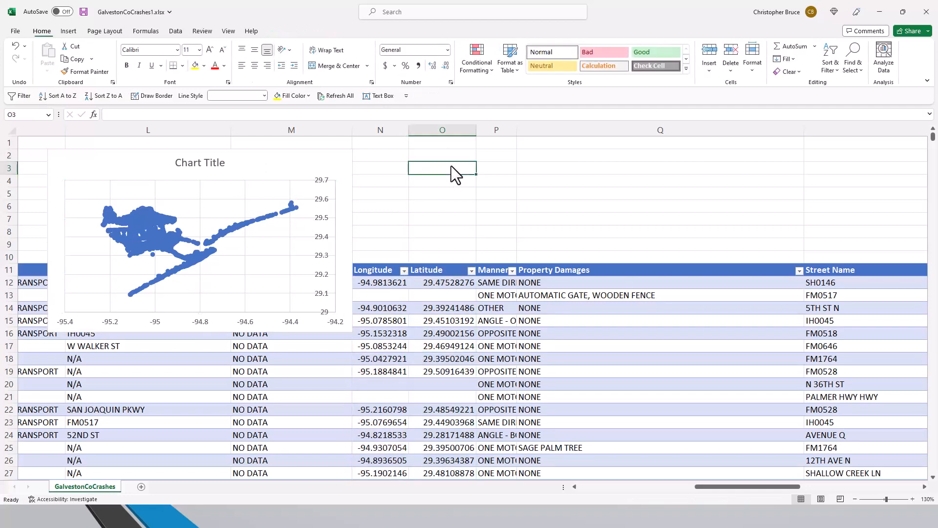
pyautogui.hotkey('ctrl', 's')
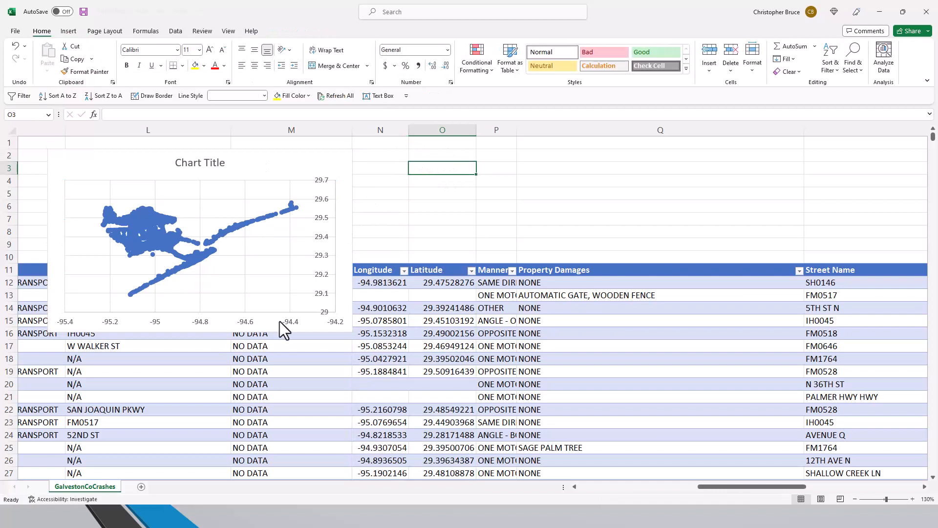
# - Switch to the Google Maps window of Galveston County, compare the county outline with the scatter chart, and close the map window
pyautogui.hotkey('alt', 'Tab')
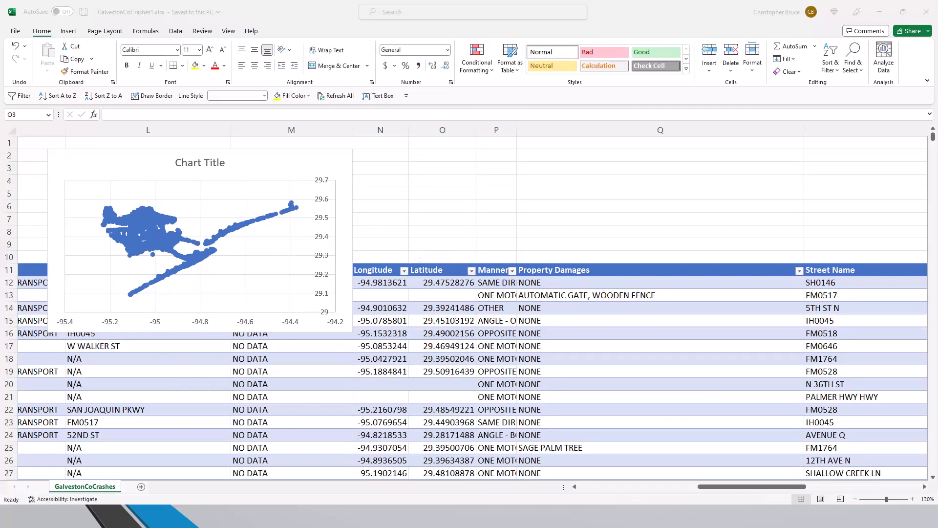
pyautogui.moveTo(0, 118); pyautogui.dragTo(696, 138)
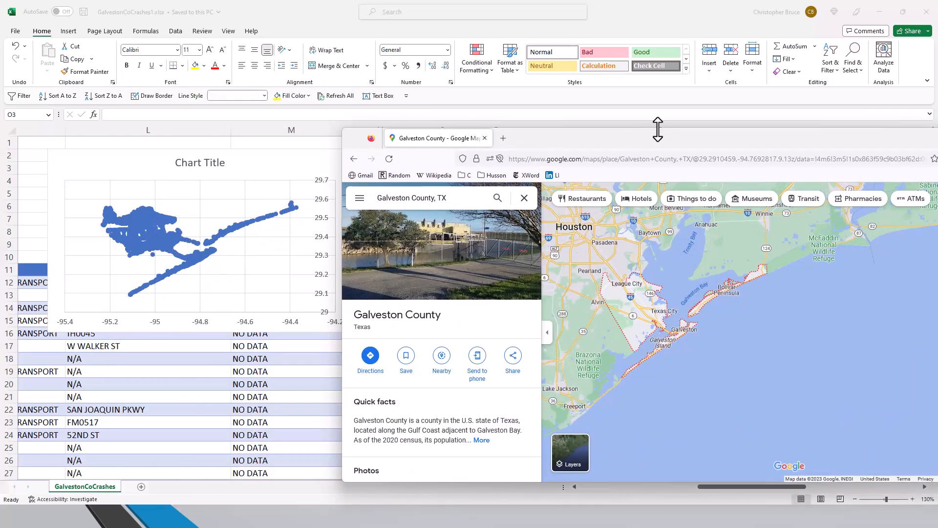
pyautogui.moveTo(680, 139); pyautogui.dragTo(425, 163)
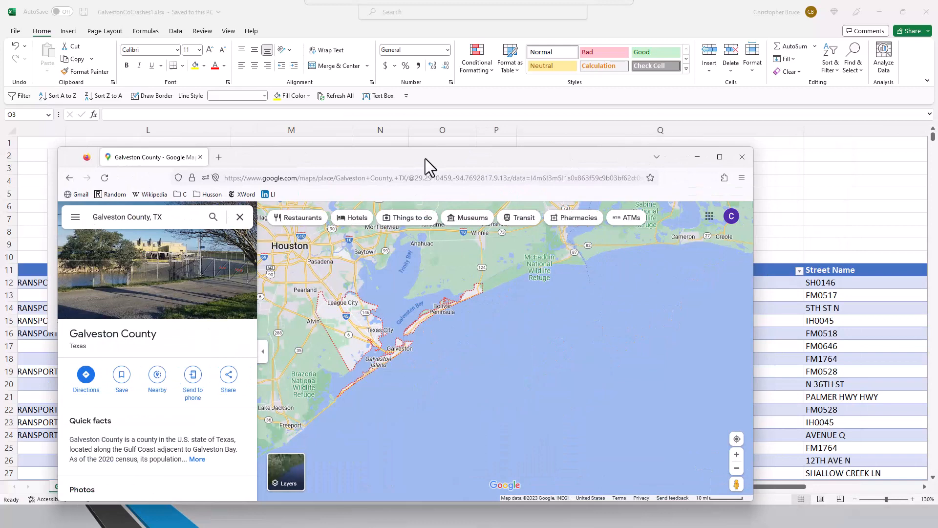
pyautogui.click(742, 156)
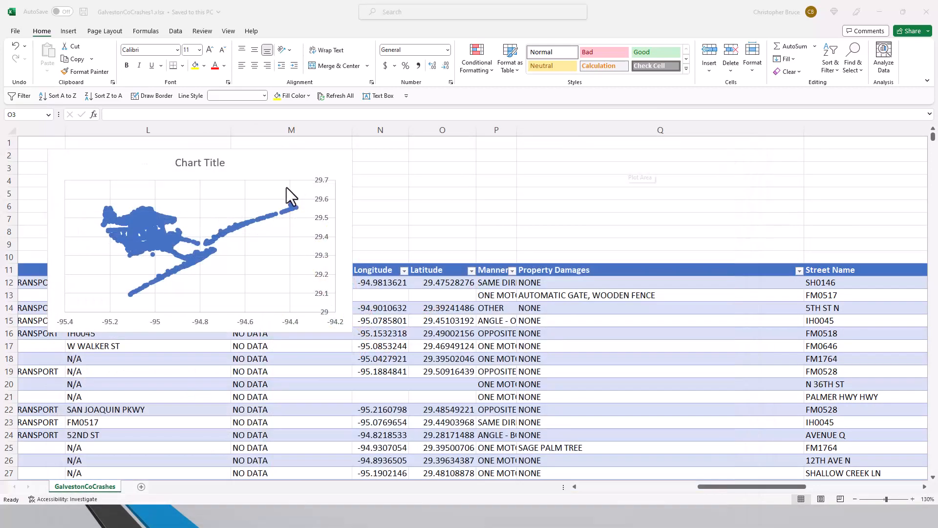
# - Enlarge the scatter chart proportionally so that it reaches into column O and down to about row 21
pyautogui.click(266, 162)
pyautogui.click(369, 165)
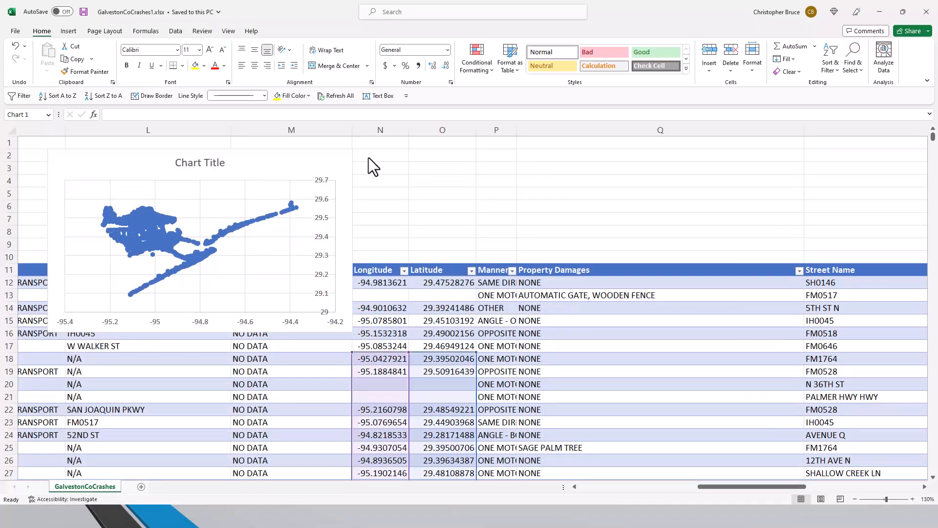
pyautogui.click(329, 160)
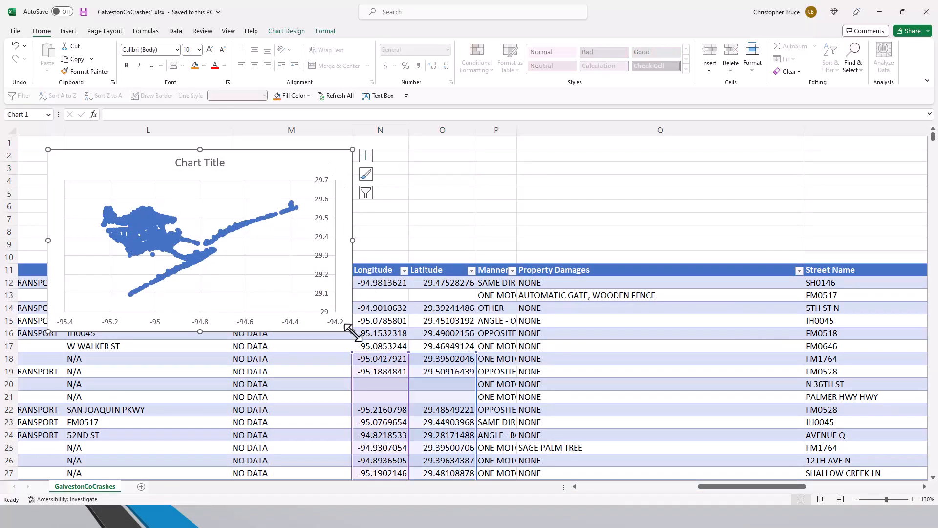
pyautogui.moveTo(351, 334); pyautogui.dragTo(430, 400)
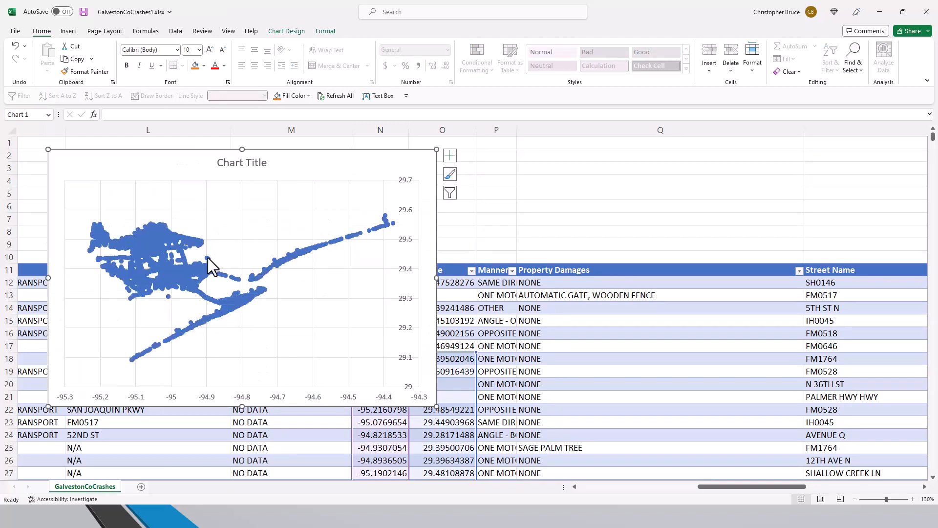
pyautogui.click(555, 193)
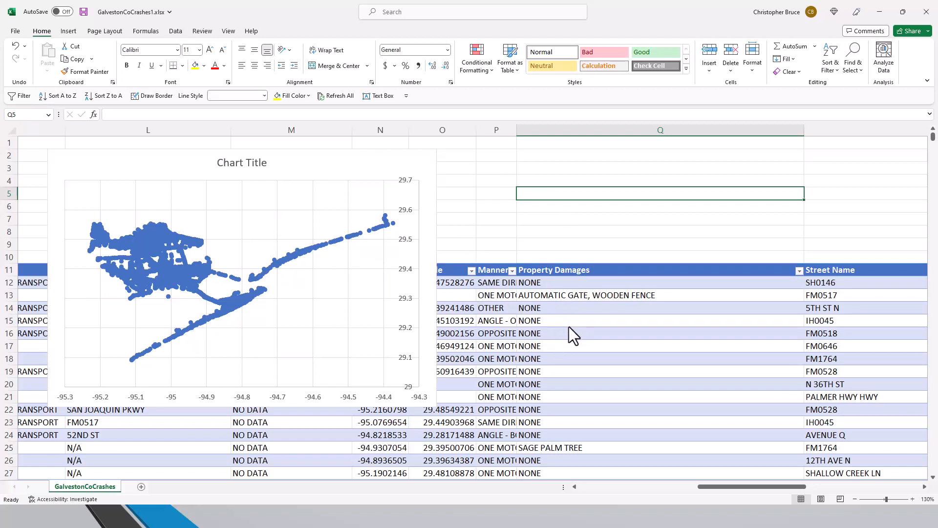
# - Insert slicers for Year, Month, DOW, Crash Total Injury Count and Hour on the Crashes table
pyautogui.click(607, 320)
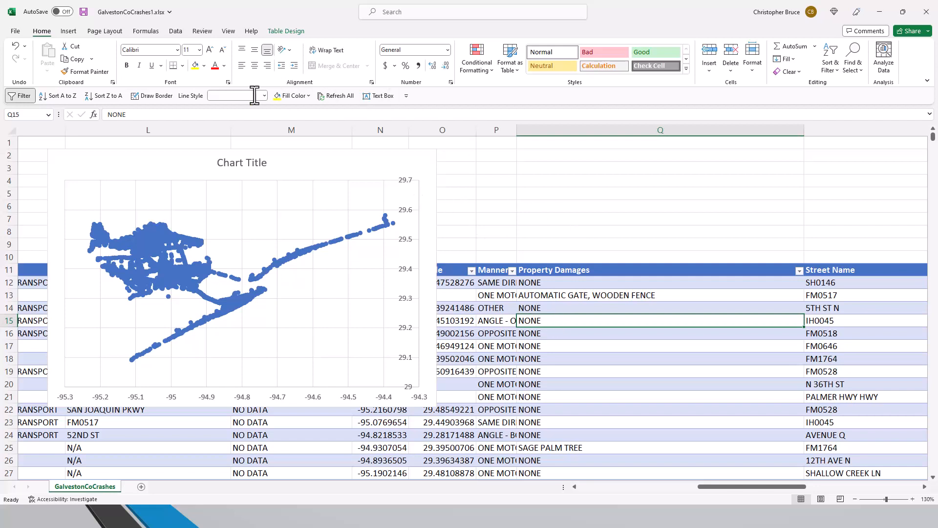
pyautogui.click(273, 32)
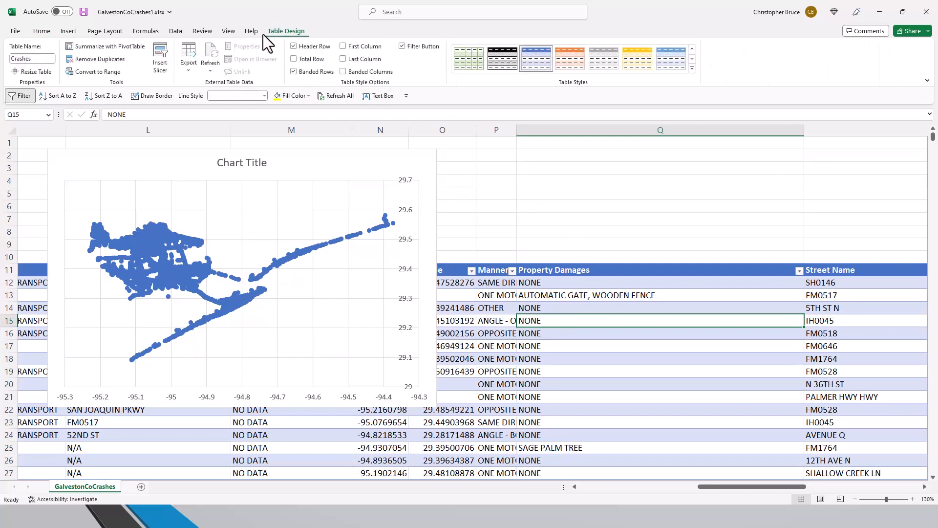
pyautogui.click(161, 62)
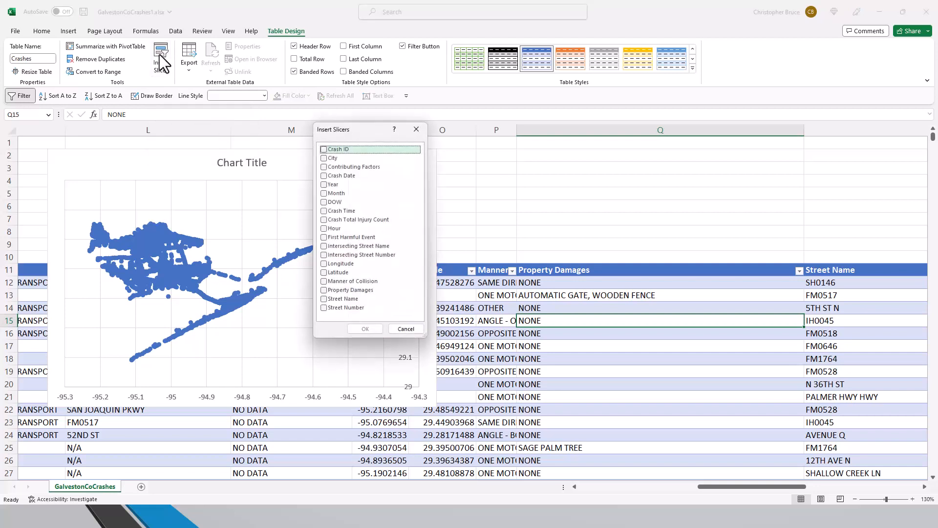
pyautogui.click(323, 184)
pyautogui.click(324, 192)
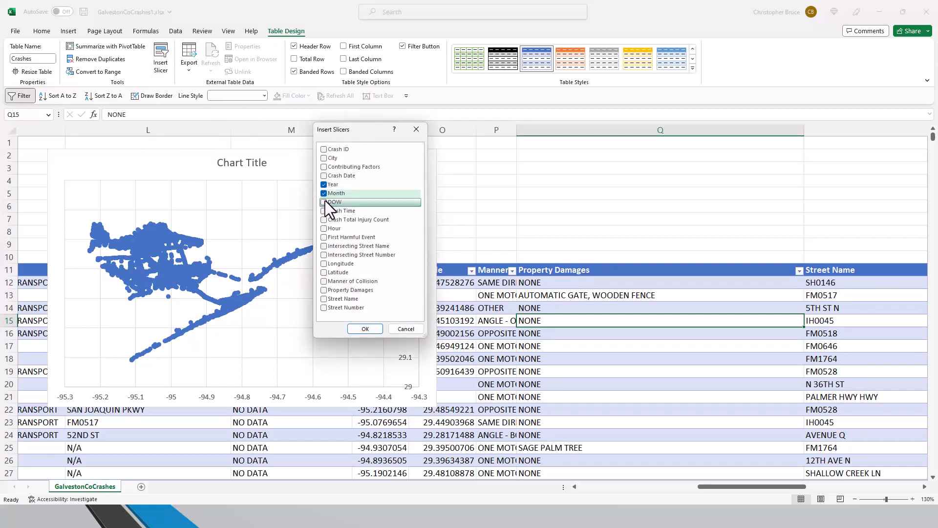
pyautogui.click(324, 201)
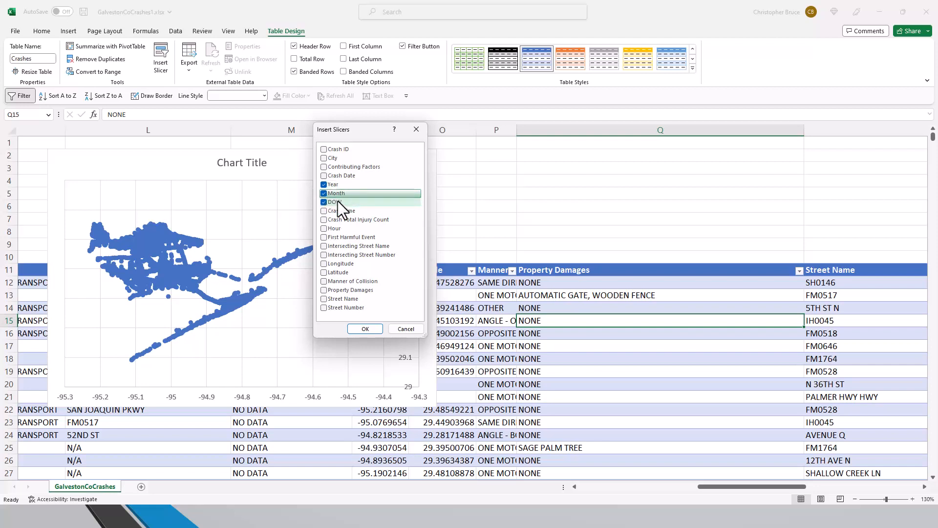
pyautogui.click(324, 228)
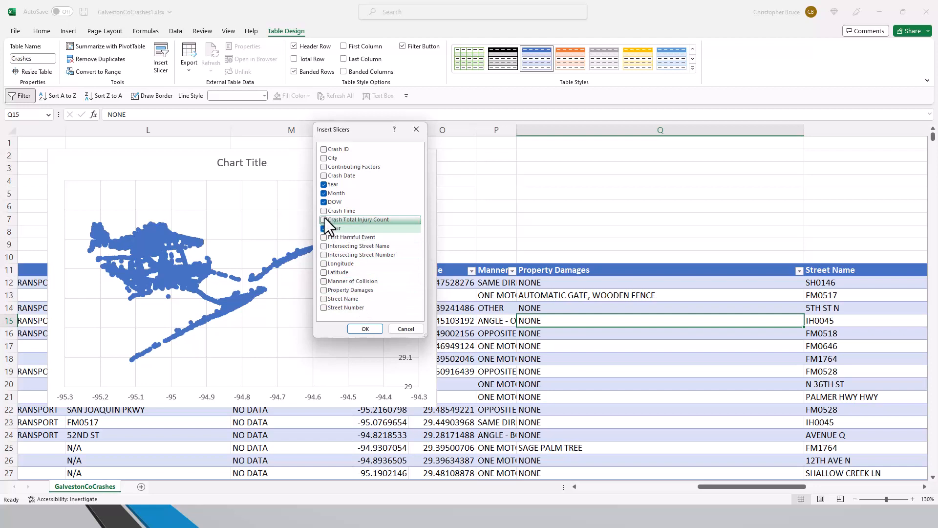
pyautogui.click(325, 220)
pyautogui.click(363, 331)
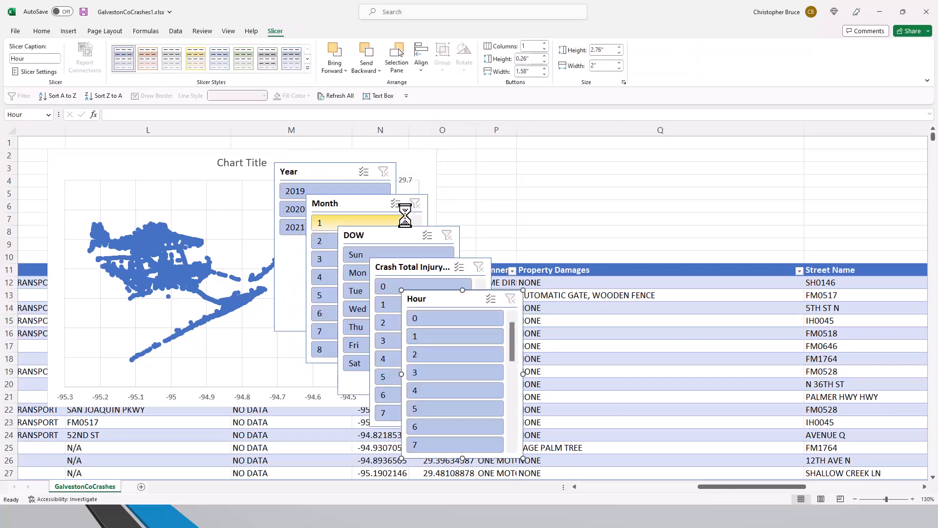
# - Arrange the slicers beside the chart, with Year, Month and DOW in a row and Crash Total Injury Count and Hour below
pyautogui.moveTo(310, 175); pyautogui.dragTo(564, 153)
pyautogui.moveTo(360, 204); pyautogui.dragTo(726, 157)
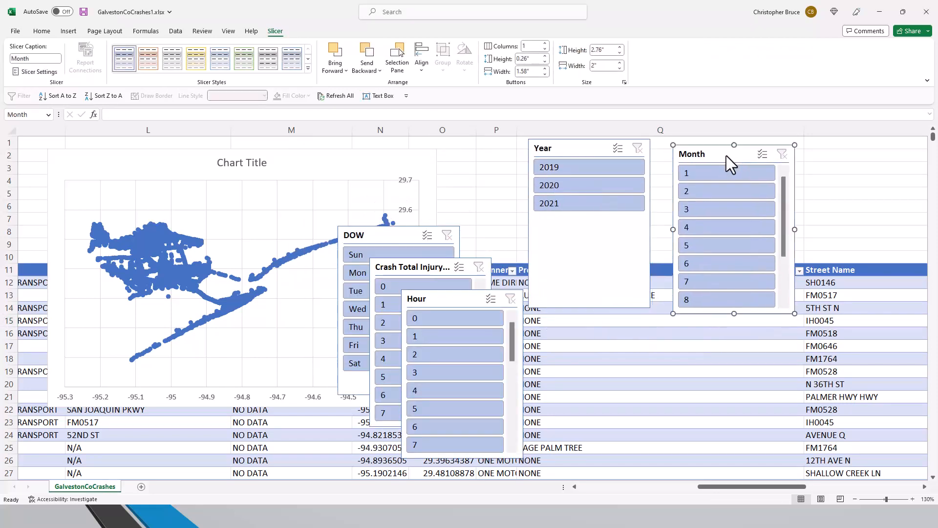
pyautogui.moveTo(381, 244); pyautogui.dragTo(836, 160)
pyautogui.moveTo(437, 306); pyautogui.dragTo(782, 318)
pyautogui.moveTo(421, 266); pyautogui.dragTo(591, 301)
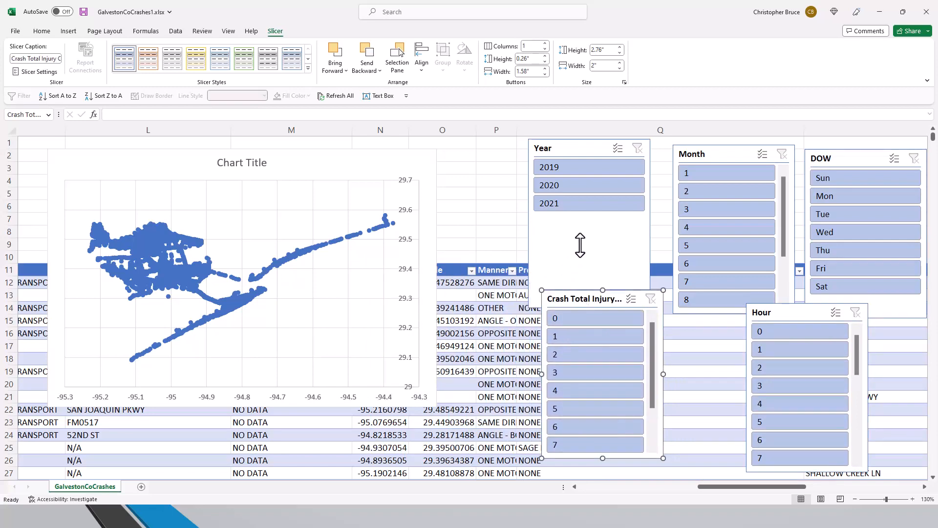
# - Filter the crashes to Year 2021 and insert ten rows at row 3 above the table to make the squashed chart taller
pyautogui.click(589, 206)
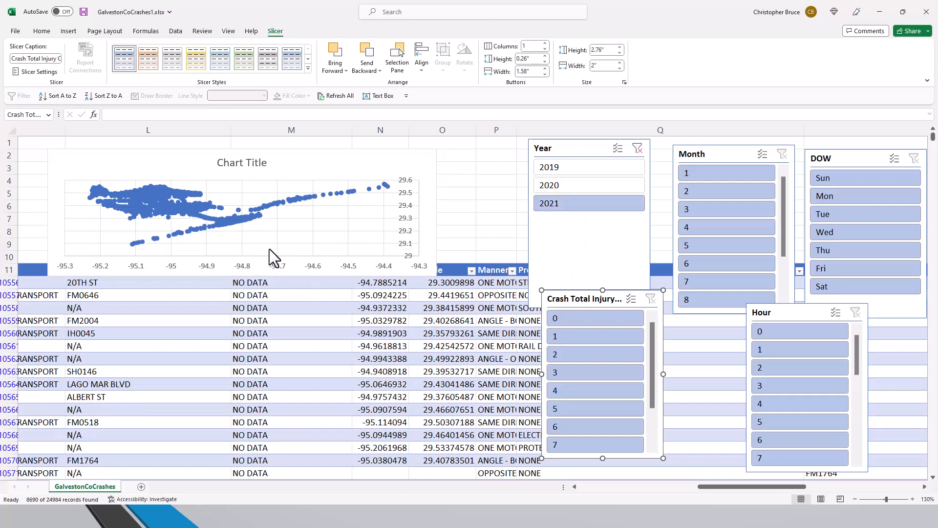
pyautogui.click(262, 231)
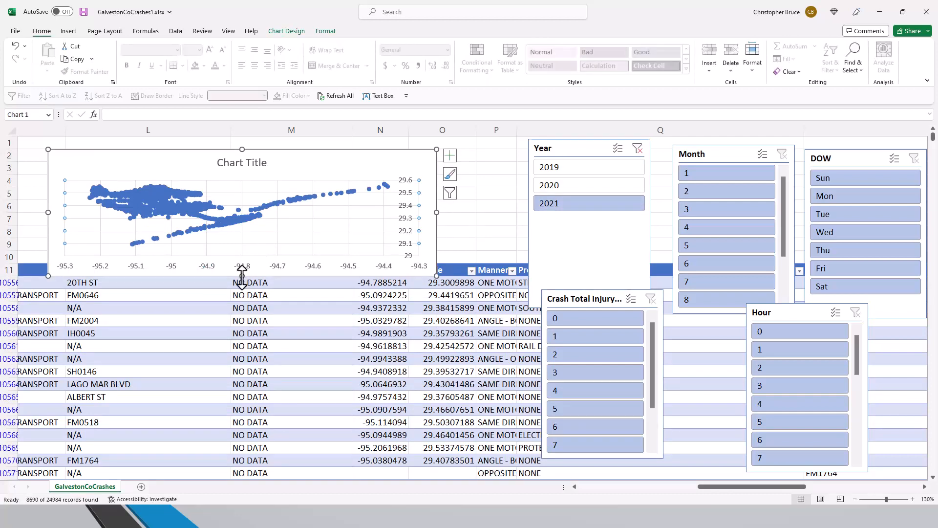
pyautogui.click(9, 168)
pyautogui.rightClick(9, 168)
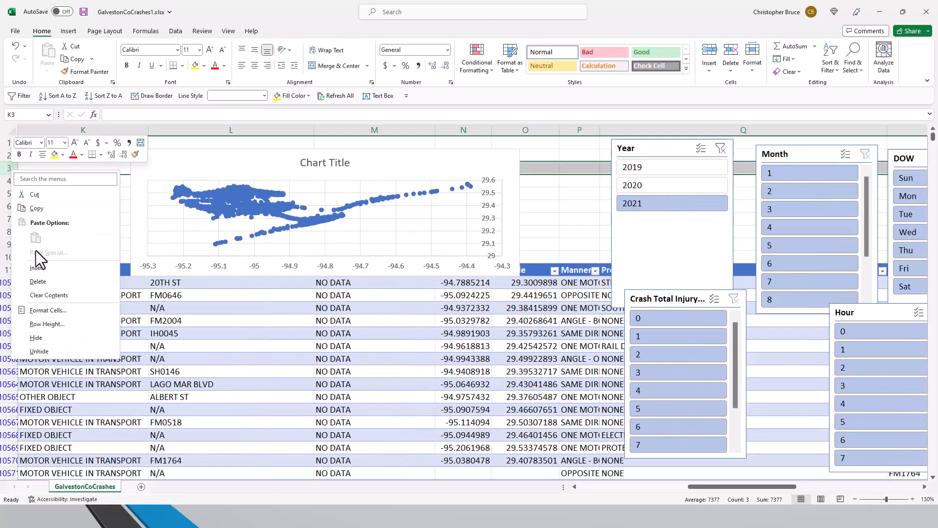
pyautogui.click(42, 269)
pyautogui.press('F4')
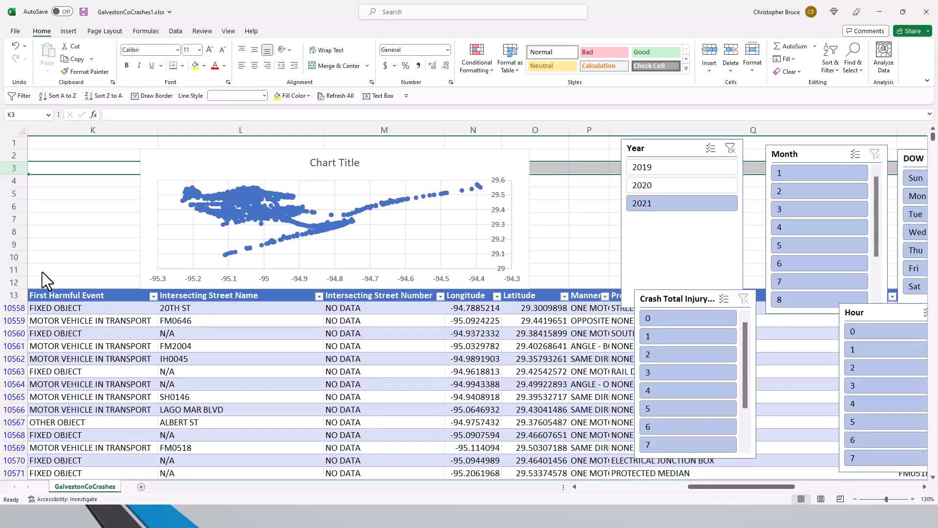
pyautogui.press('F4')
pyautogui.press('F4')
pyautogui.press('F4')
pyautogui.press('F4')
pyautogui.press('F4')
pyautogui.press('F4')
pyautogui.press('F4')
pyautogui.press('F4')
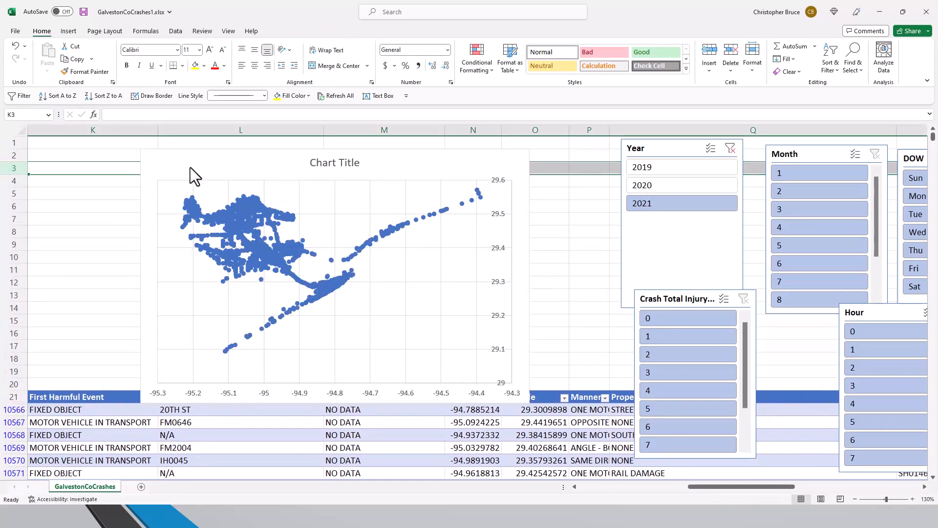
# - Move the scatter chart up to the sheet's top edge and insert two more rows at row 7
pyautogui.moveTo(228, 157); pyautogui.dragTo(193, 146)
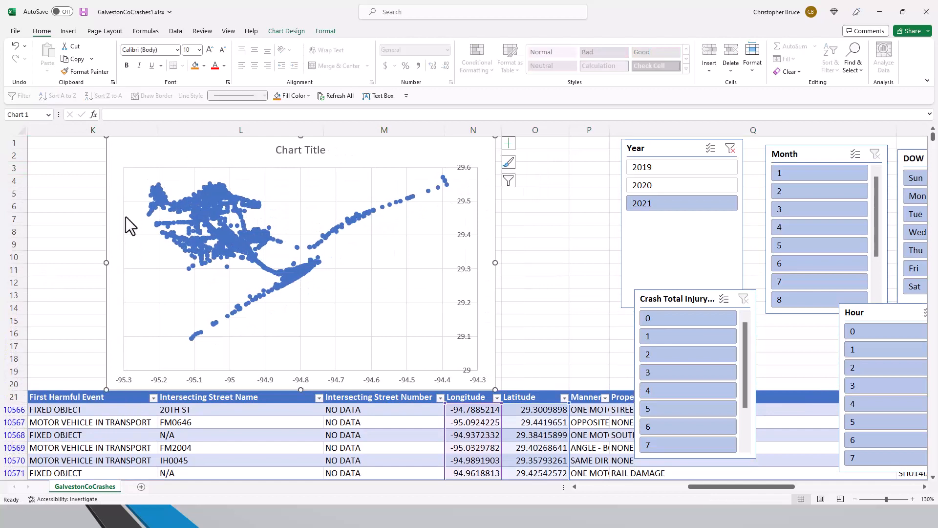
pyautogui.click(17, 218)
pyautogui.rightClick(17, 217)
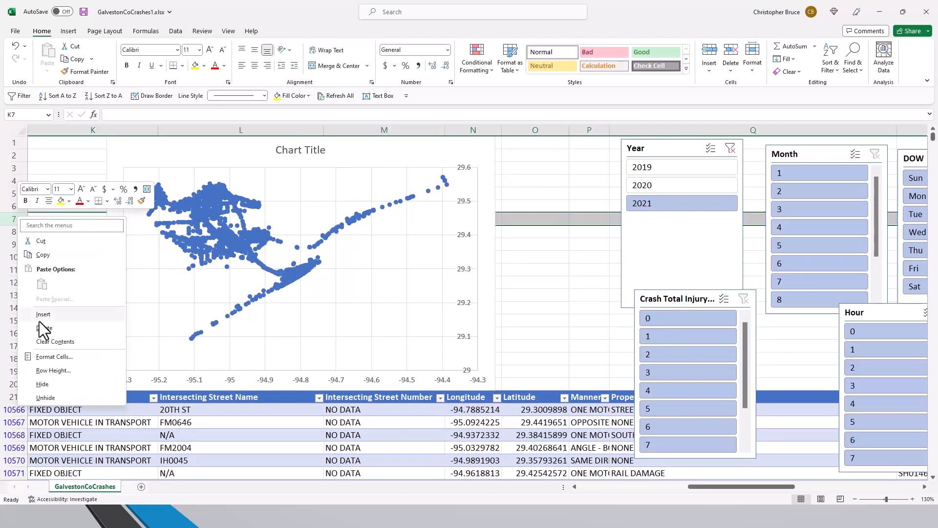
pyautogui.click(42, 317)
pyautogui.press('F4')
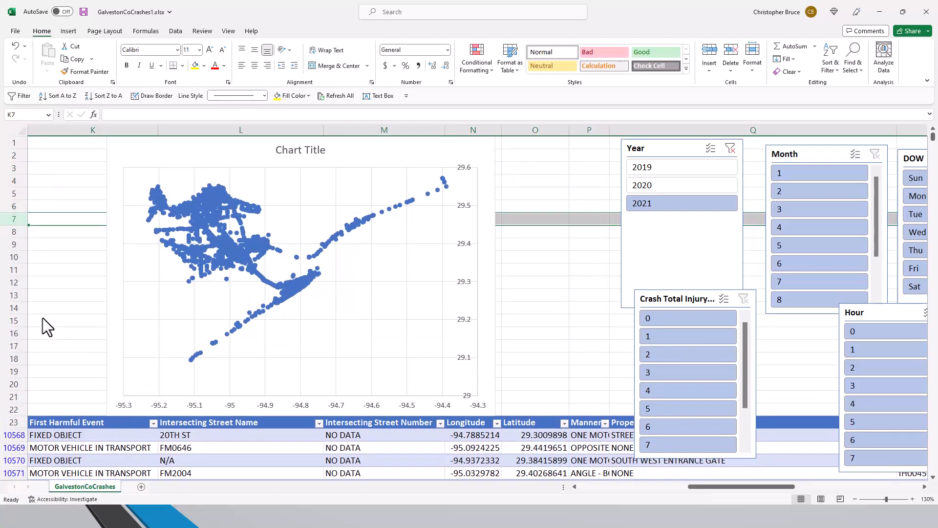
# - Shorten the scatter chart to end at about row 21 and move the Hour slicer under the Month slicer
pyautogui.click(316, 151)
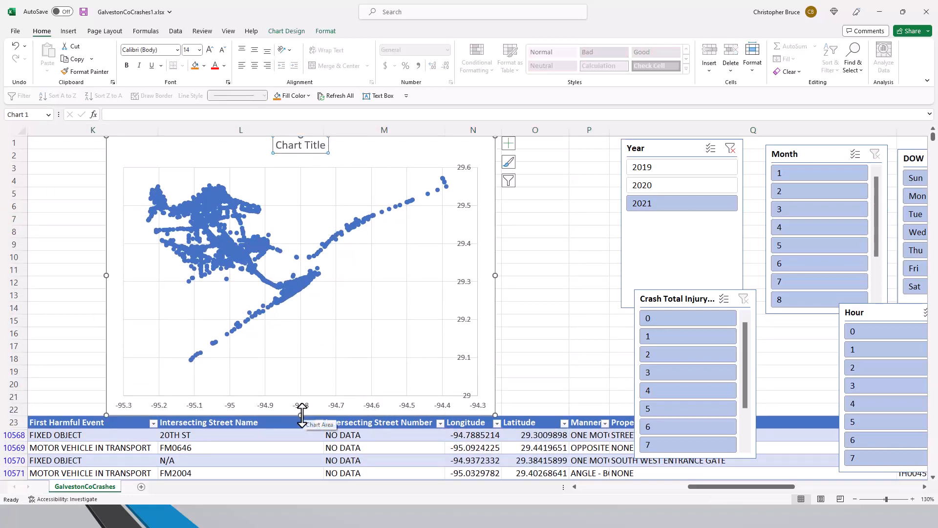
pyautogui.moveTo(301, 414); pyautogui.dragTo(301, 402)
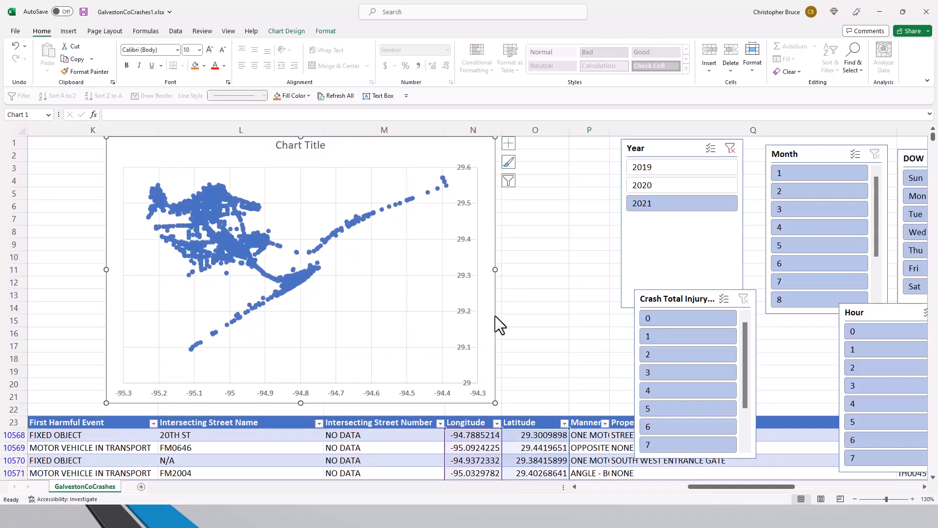
pyautogui.click(506, 306)
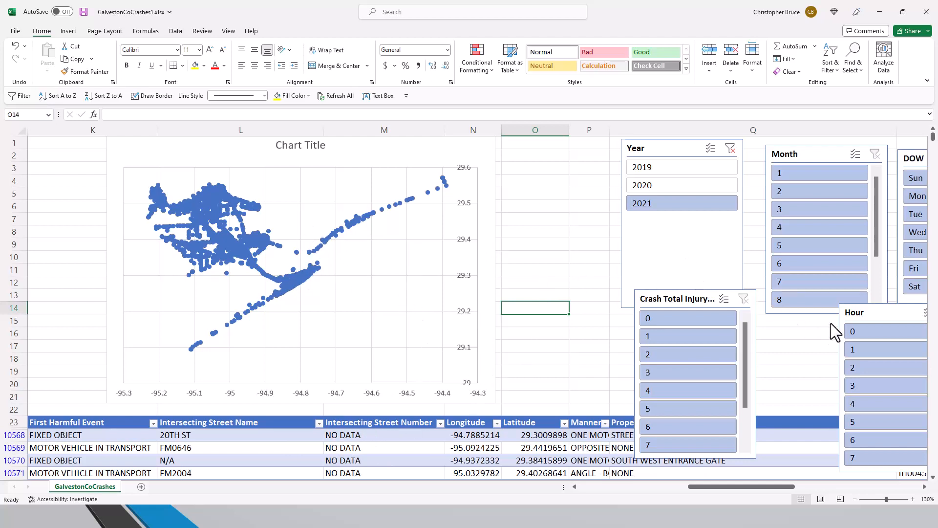
pyautogui.moveTo(870, 312); pyautogui.dragTo(823, 320)
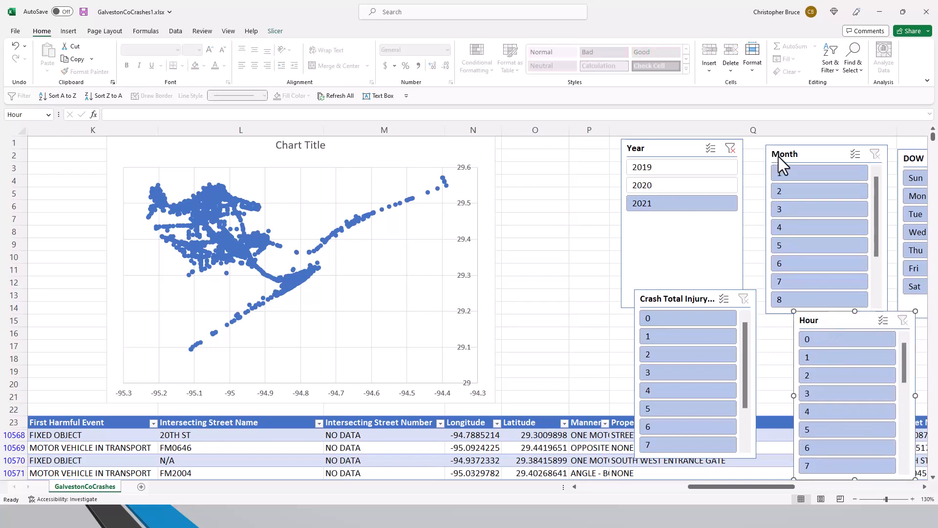
# - Filter the crashes to Month 7 and to Crash Total Injury Count values from 1 through 42
pyautogui.click(804, 280)
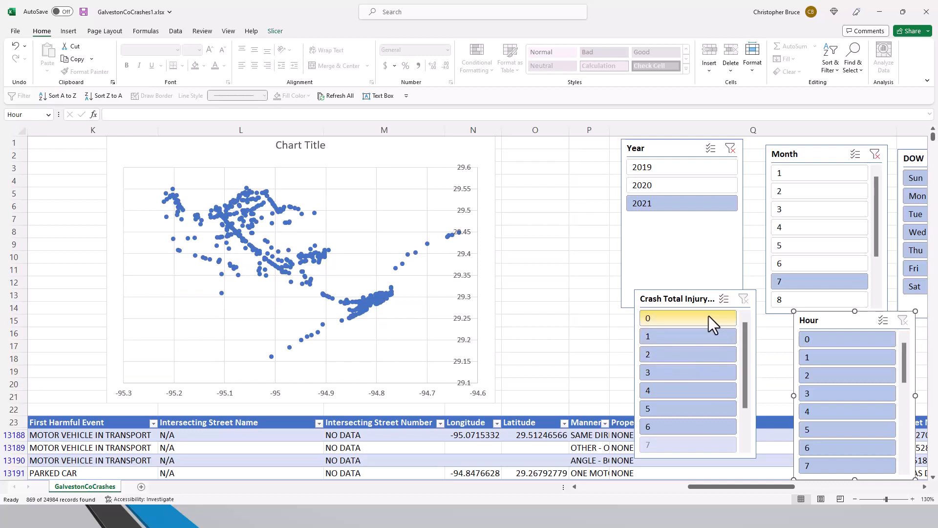
pyautogui.click(688, 334)
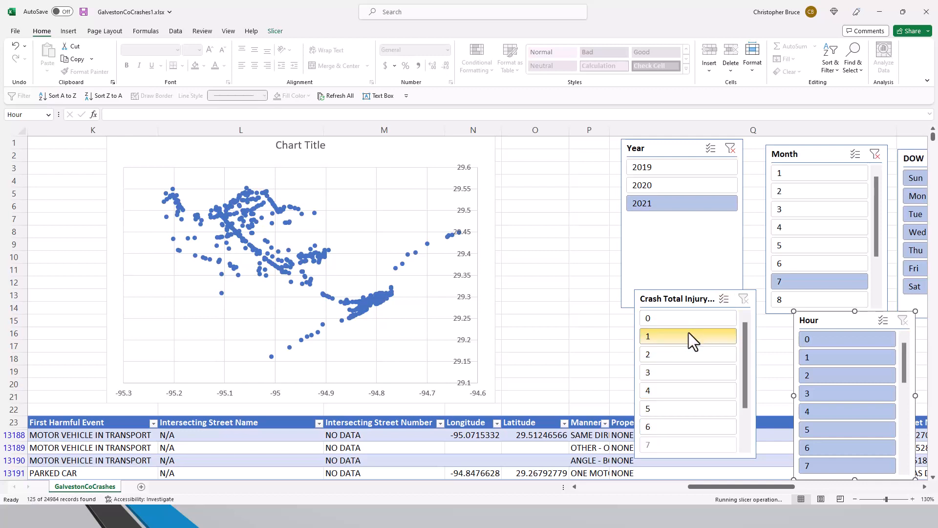
pyautogui.click(743, 427)
pyautogui.keyDown('shift'); pyautogui.click(688, 444); pyautogui.keyUp('shift')
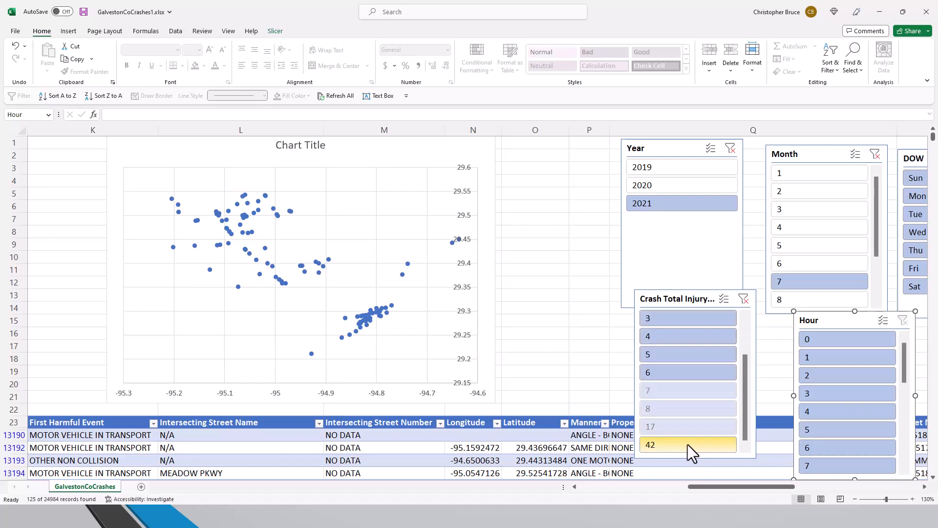
# - Reduce the Crash Total Injury Count slicer to 4, then use multi-select to add 1, 2, 3, 5 and 6
pyautogui.click(736, 335)
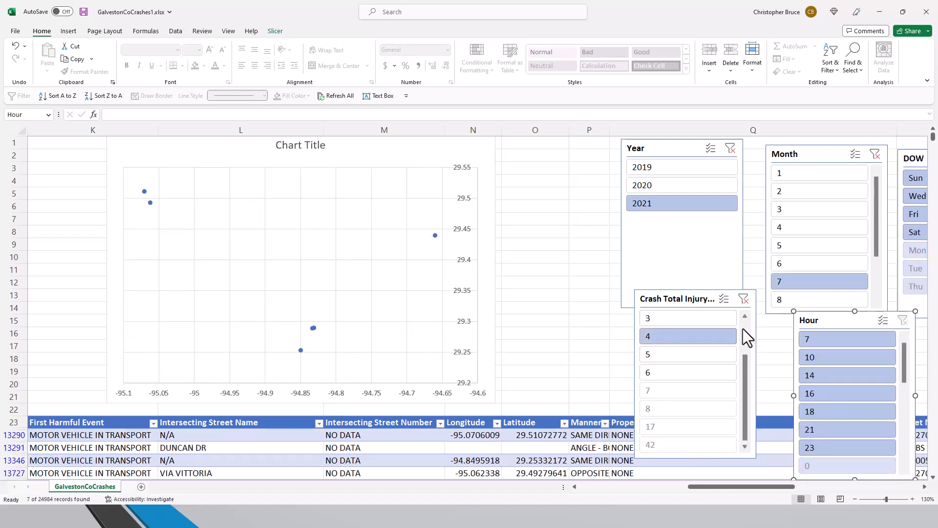
pyautogui.scroll(3, 743, 328)
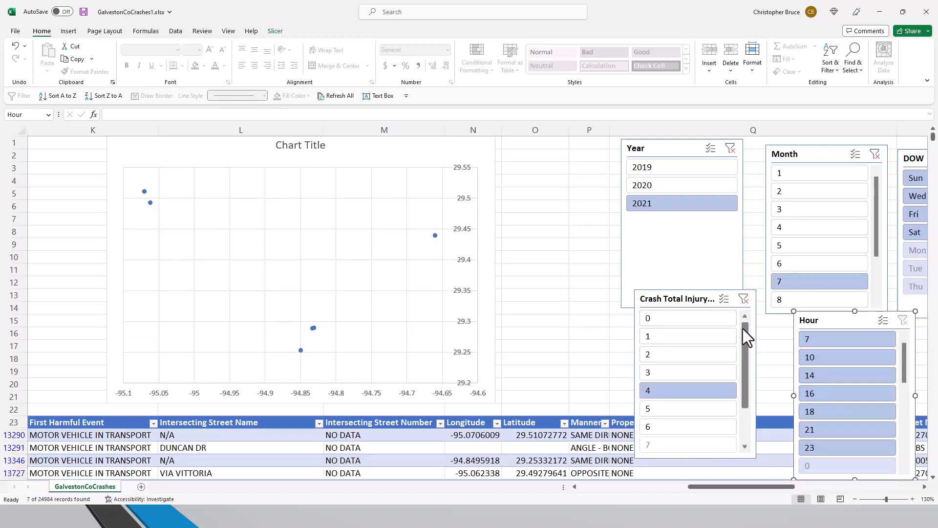
pyautogui.click(723, 300)
pyautogui.click(688, 336)
pyautogui.click(680, 353)
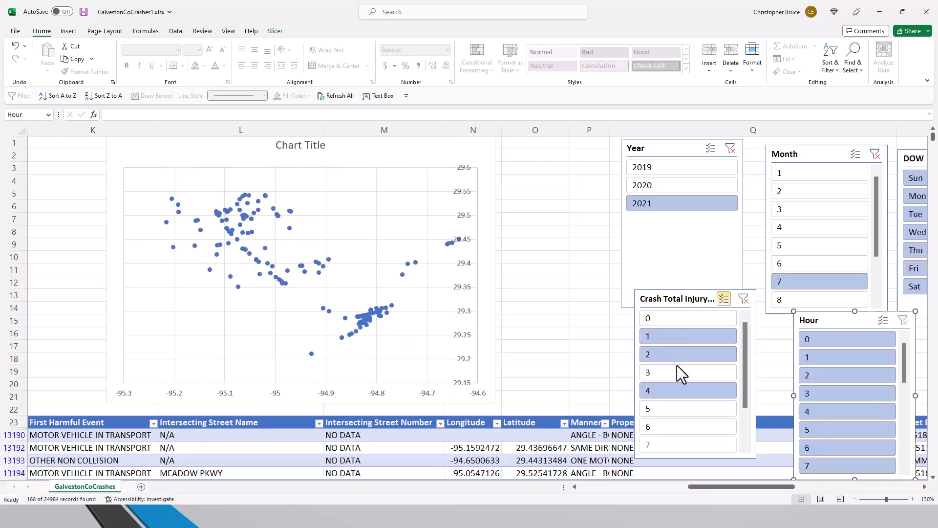
pyautogui.click(677, 372)
pyautogui.click(665, 410)
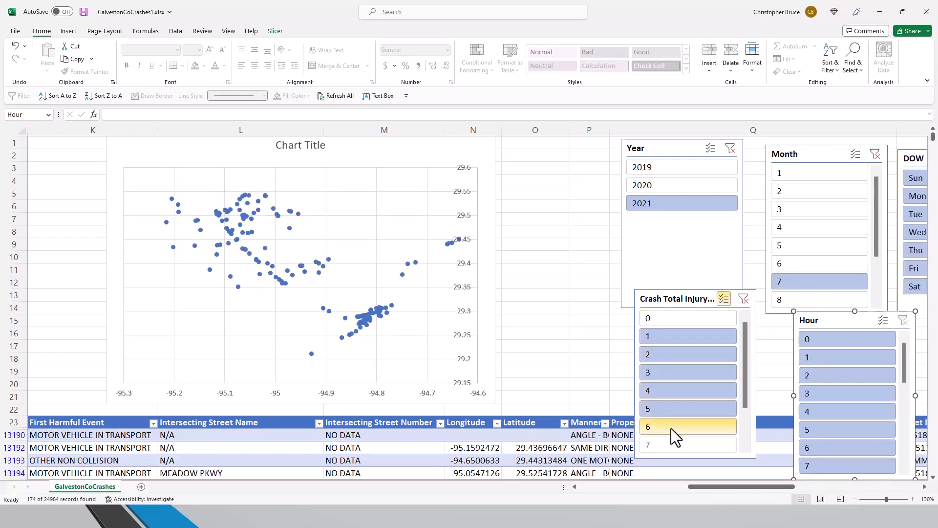
pyautogui.moveTo(745, 406); pyautogui.dragTo(745, 439)
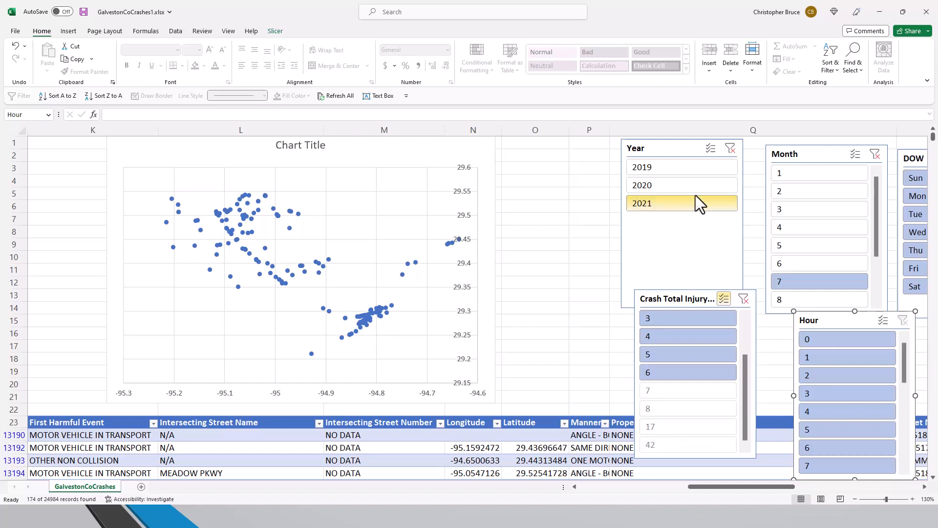
pyautogui.moveTo(744, 386); pyautogui.dragTo(741, 324)
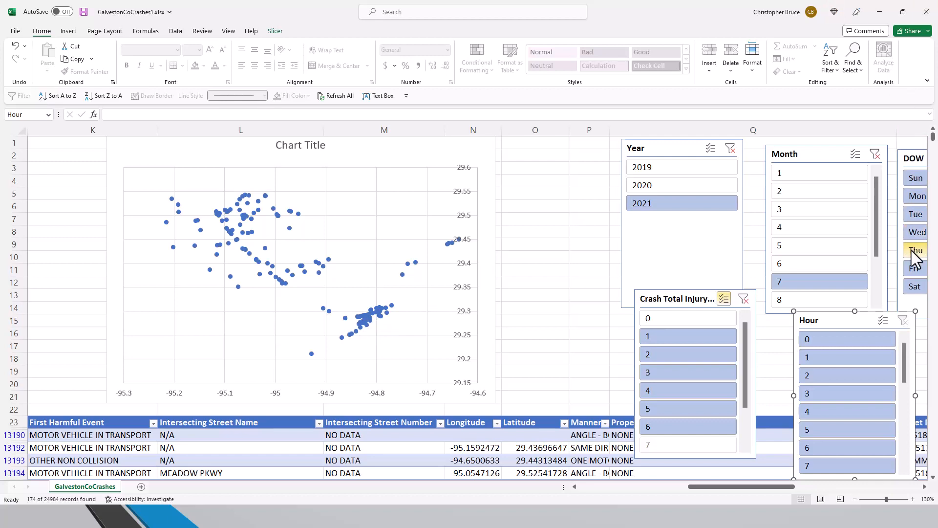
# - Limit the DOW slicer to Sun and Sat, and clear the filter on the Month slicer
pyautogui.click(909, 289)
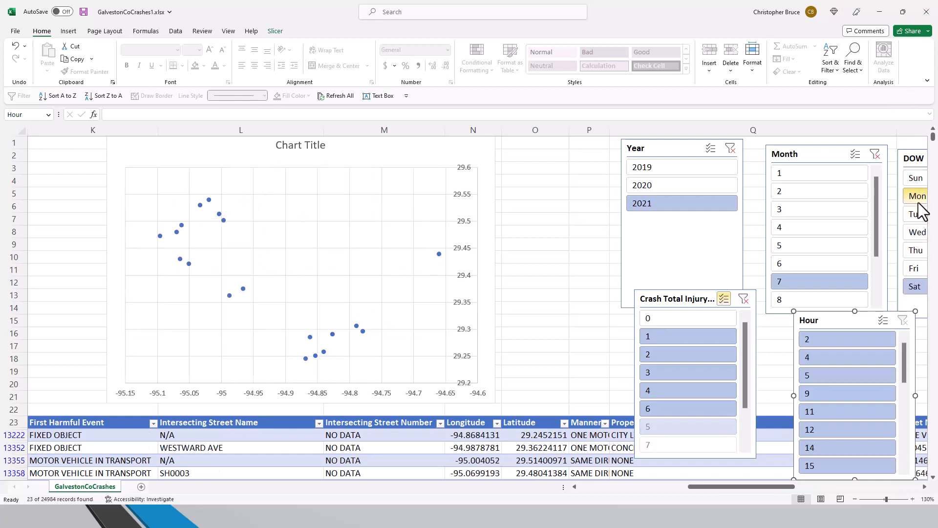
pyautogui.keyDown('shift'); pyautogui.click(917, 180); pyautogui.keyUp('shift')
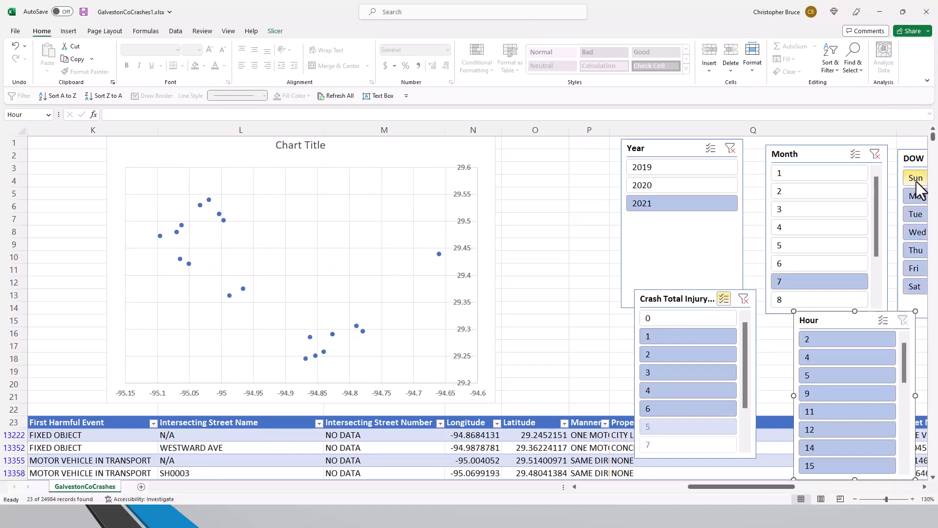
pyautogui.keyDown('ctrl'); pyautogui.click(915, 288); pyautogui.keyUp('ctrl')
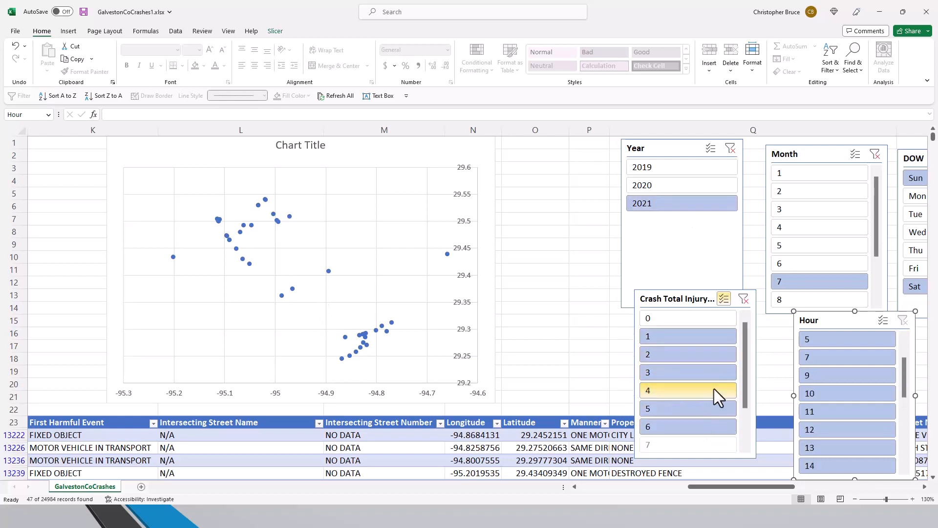
pyautogui.scroll(-3, 824, 372)
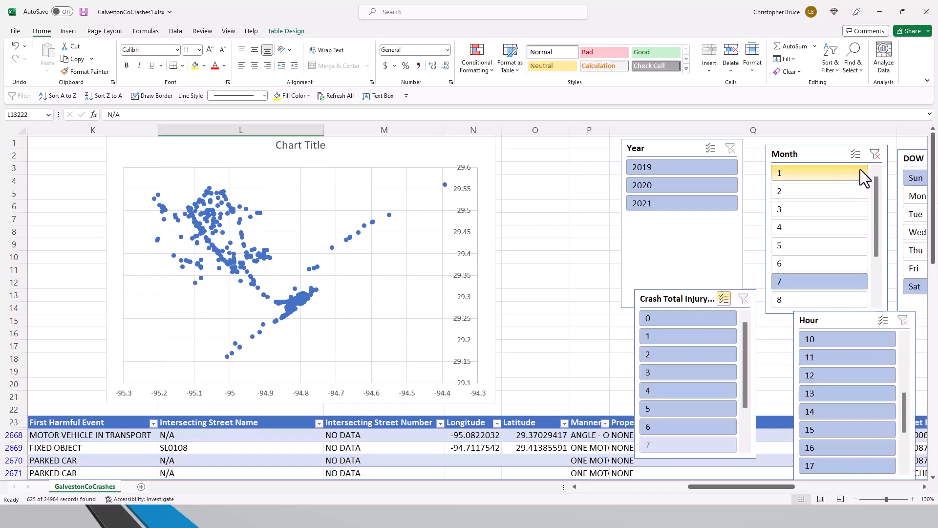
pyautogui.click(873, 155)
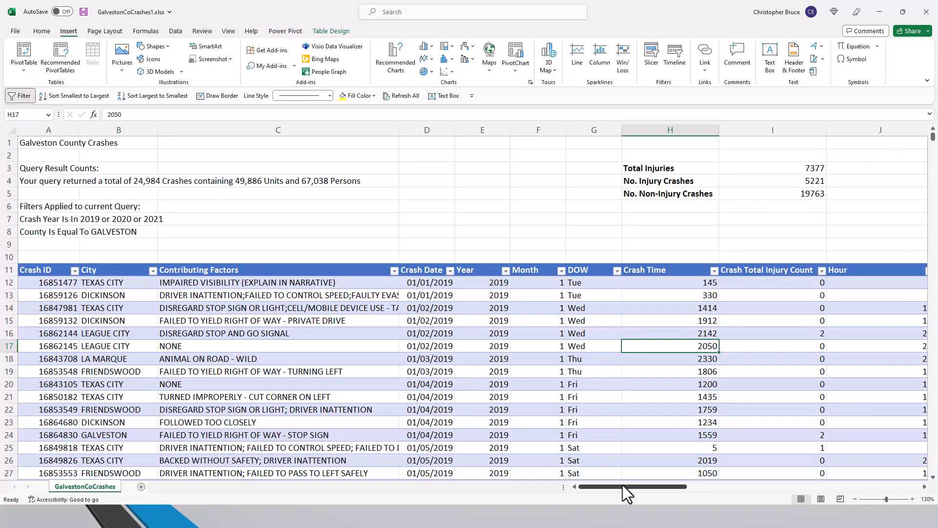
# - Save the crash workbook
pyautogui.hotkey('ctrl', 's')
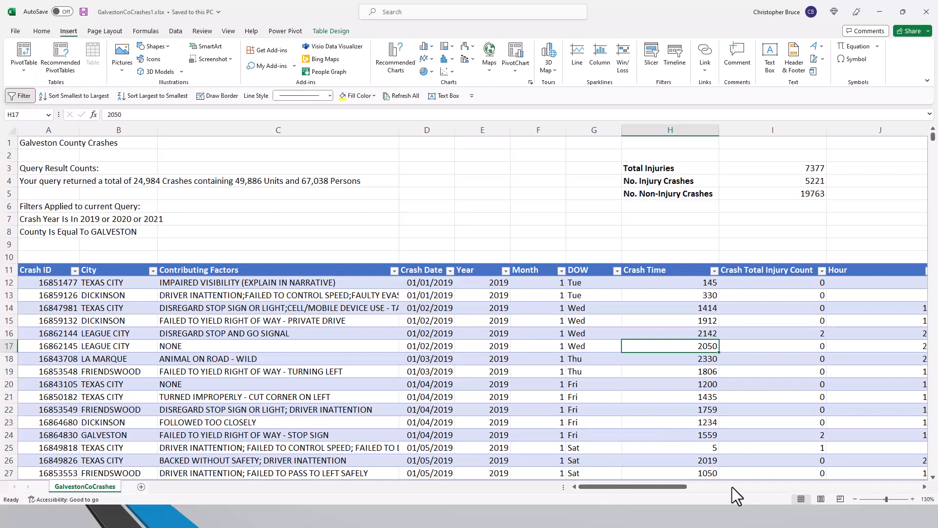
pyautogui.moveTo(678, 487); pyautogui.dragTo(634, 480)
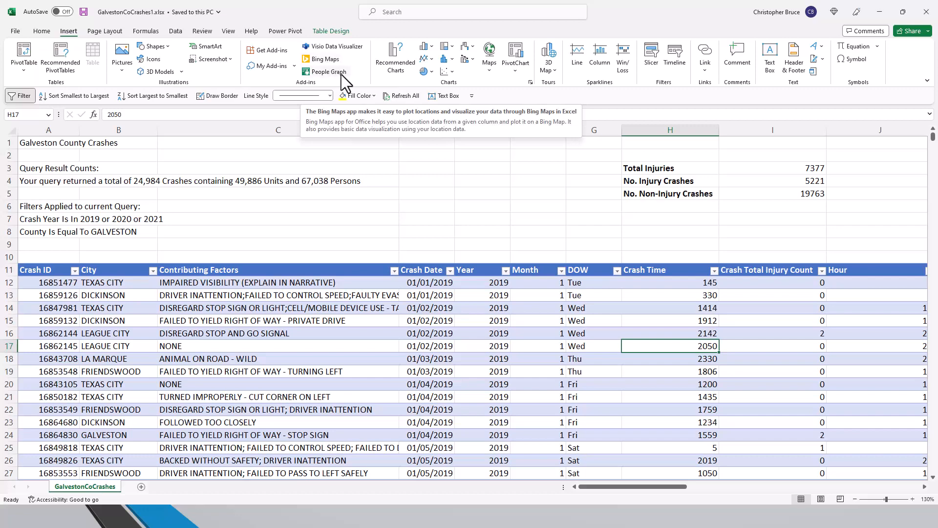
# - Look at the Filled Map chart option and add a blank worksheet to the workbook
pyautogui.click(426, 206)
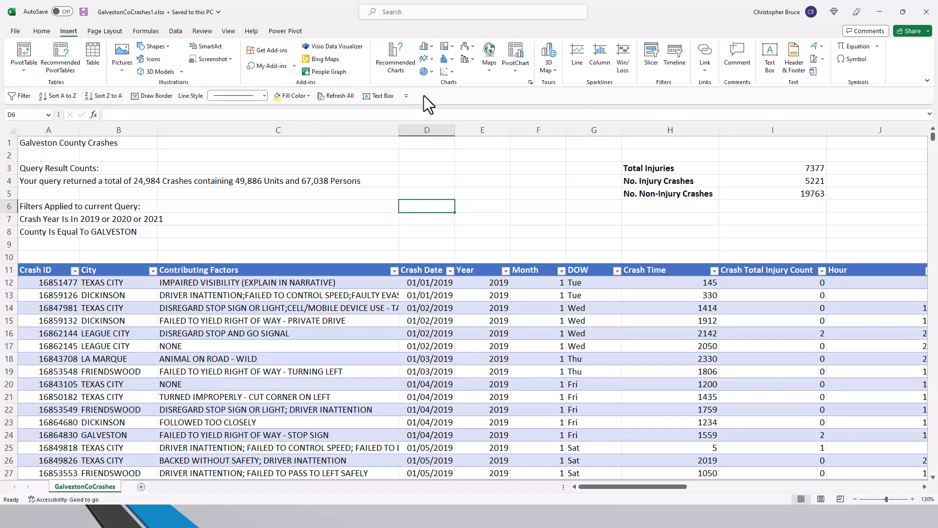
pyautogui.click(488, 61)
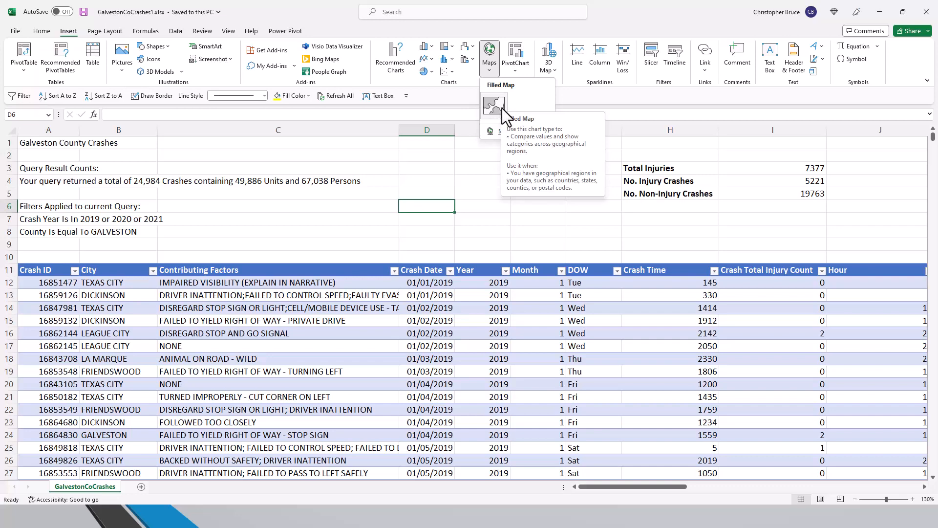
pyautogui.click(140, 489)
pyautogui.click(141, 489)
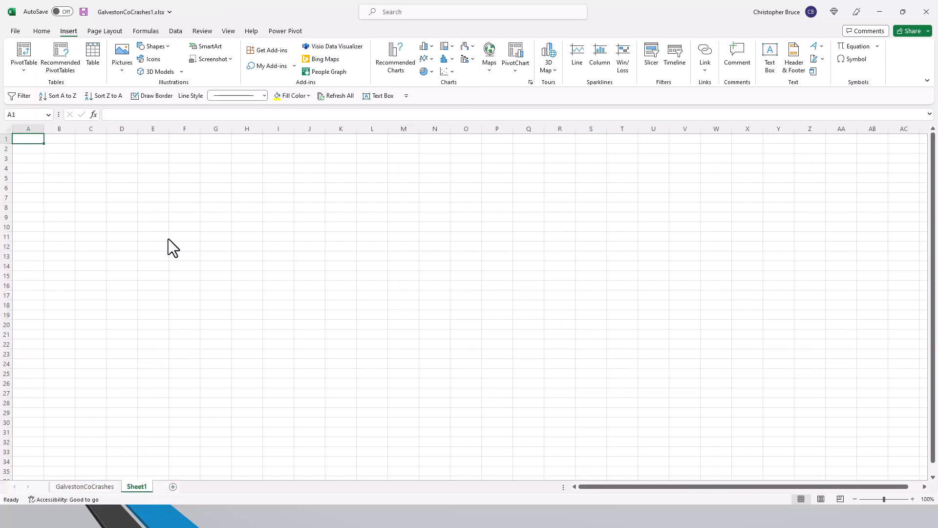
# - Enter sample map data on the new sheet: Alabama with 50 in A1:B1 and Massachusetts with 100 in A2:B2
pyautogui.write('Albam')
pyautogui.press('BackSpace')
pyautogui.press('BackSpace')
pyautogui.press('BackSpace')
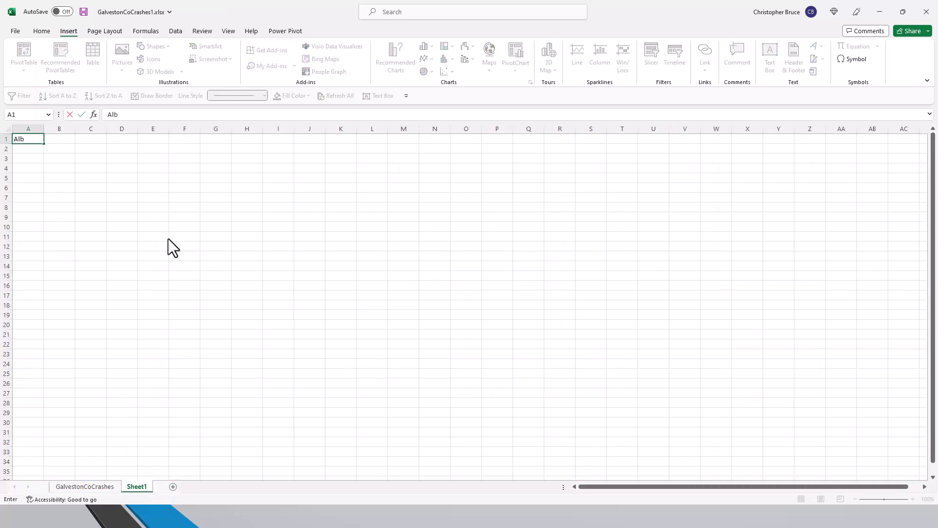
pyautogui.write('abama')
pyautogui.press('Tab')
pyautogui.write('1')
pyautogui.press('BackSpace')
pyautogui.write('50')
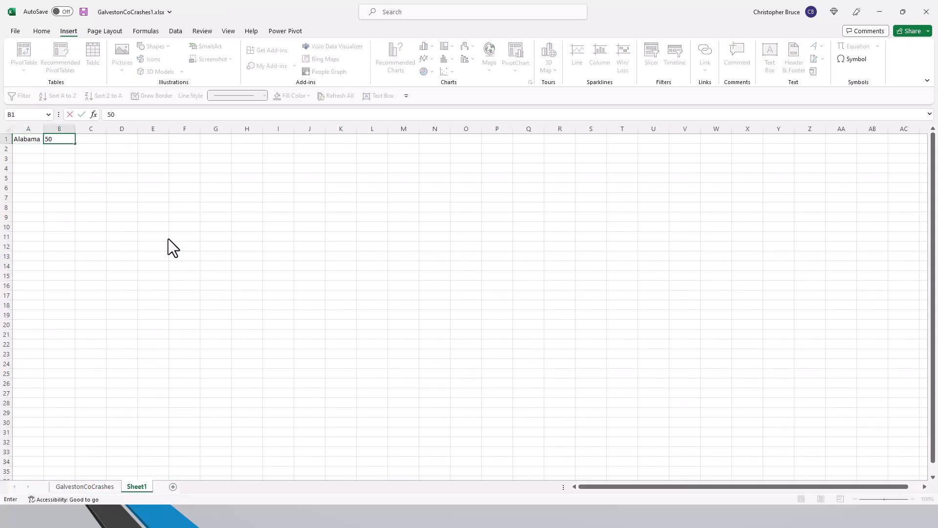
pyautogui.press('Return')
pyautogui.write('Massachusetts')
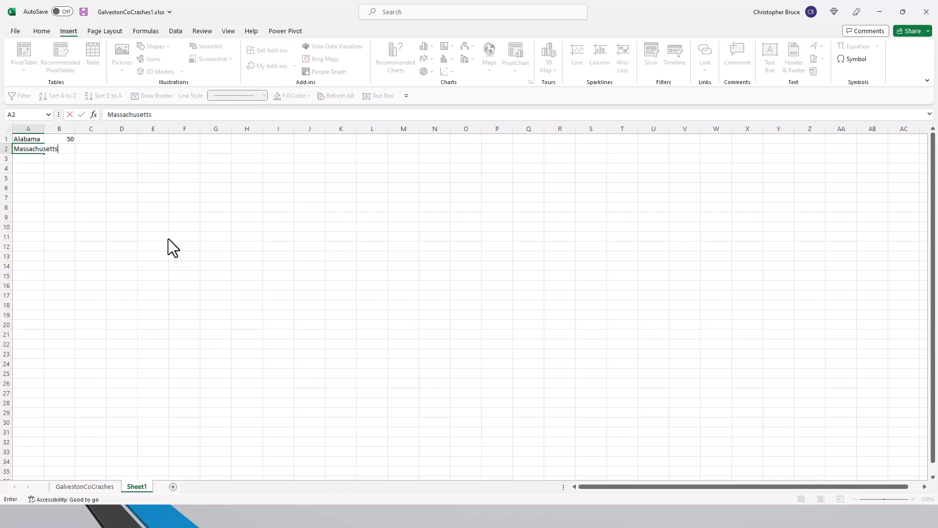
pyautogui.press('Tab')
pyautogui.write('100')
pyautogui.press('Return')
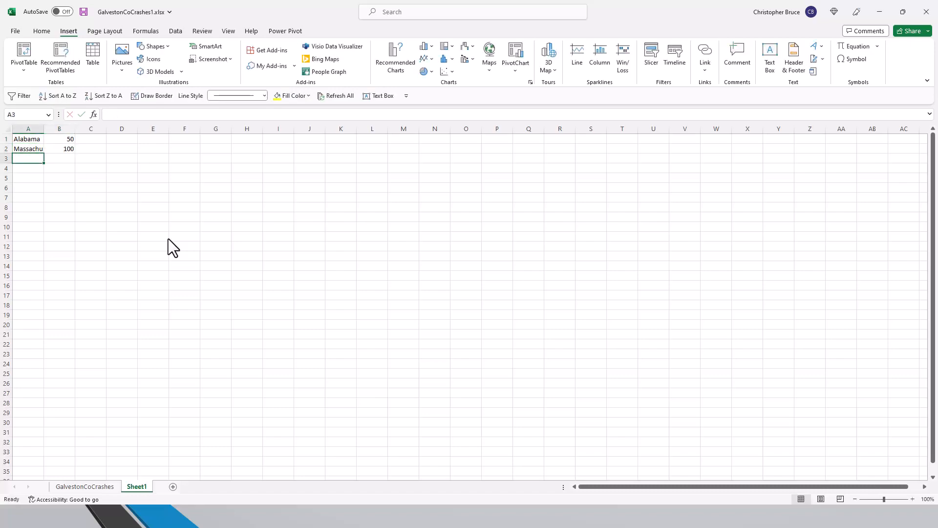
# - Add Texas with 300 in A3:B3 and widen column A to fit the state names
pyautogui.write('Texas')
pyautogui.press('Tab')
pyautogui.write('300')
pyautogui.press('Return')
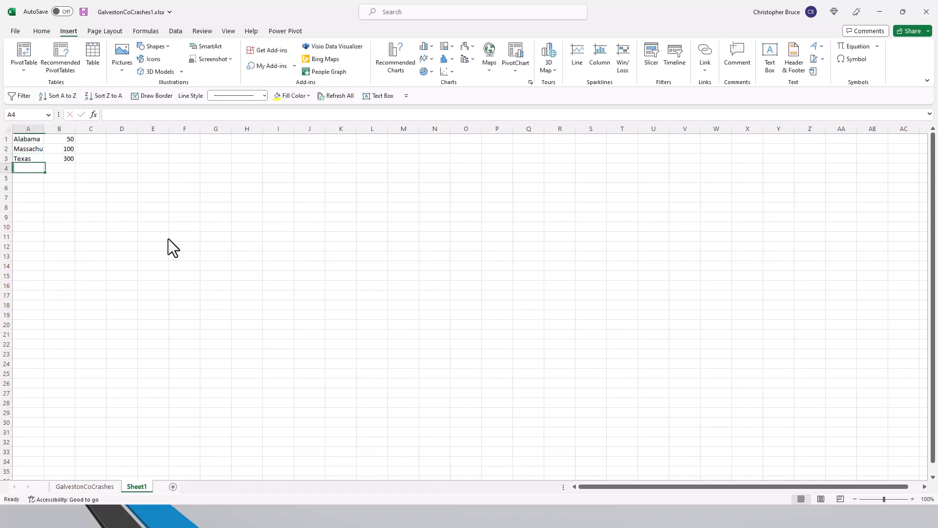
pyautogui.doubleClick(44, 130)
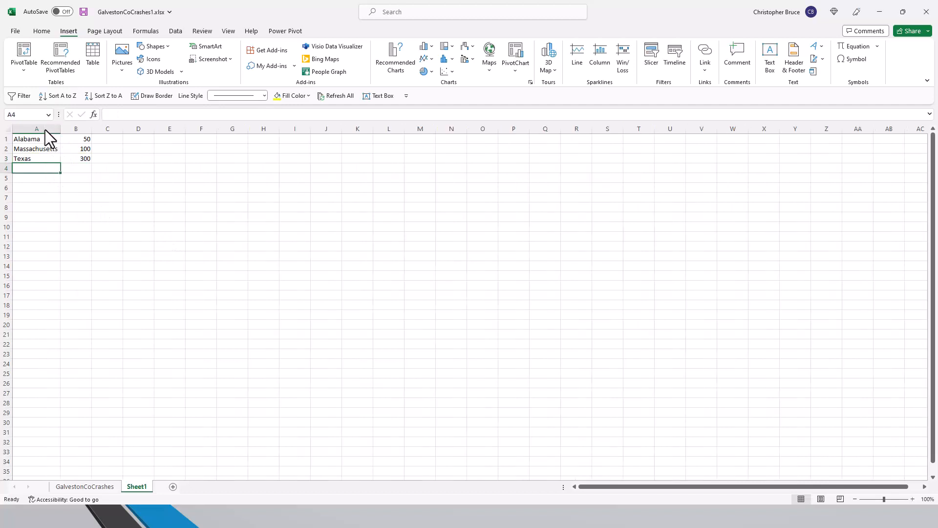
# - Insert a Filled Map chart from the state data in A1:B3 and accept sending the data to Bing
pyautogui.moveTo(40, 142); pyautogui.dragTo(72, 158)
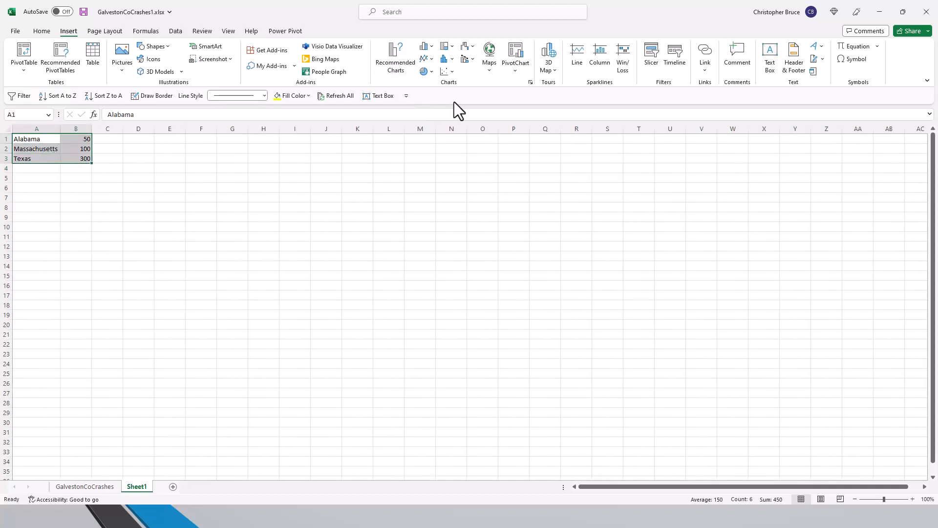
pyautogui.click(487, 64)
pyautogui.click(494, 102)
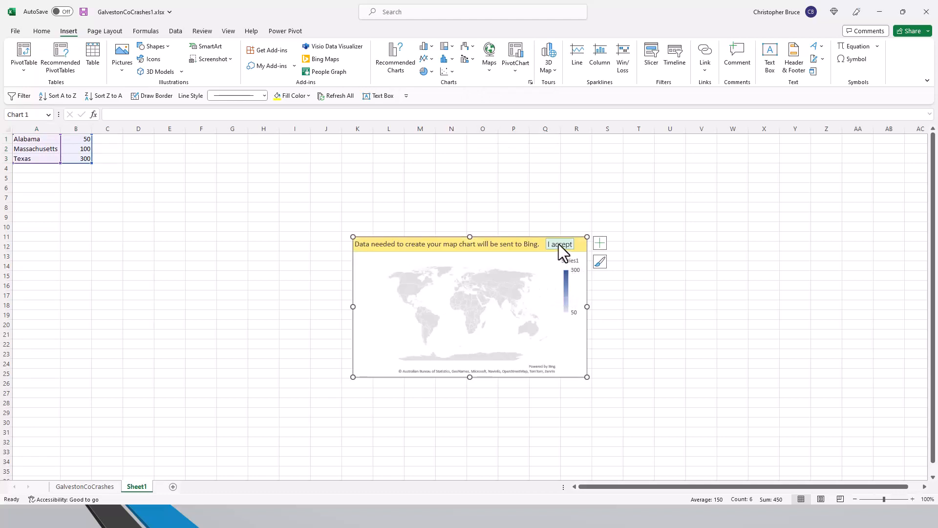
pyautogui.click(560, 243)
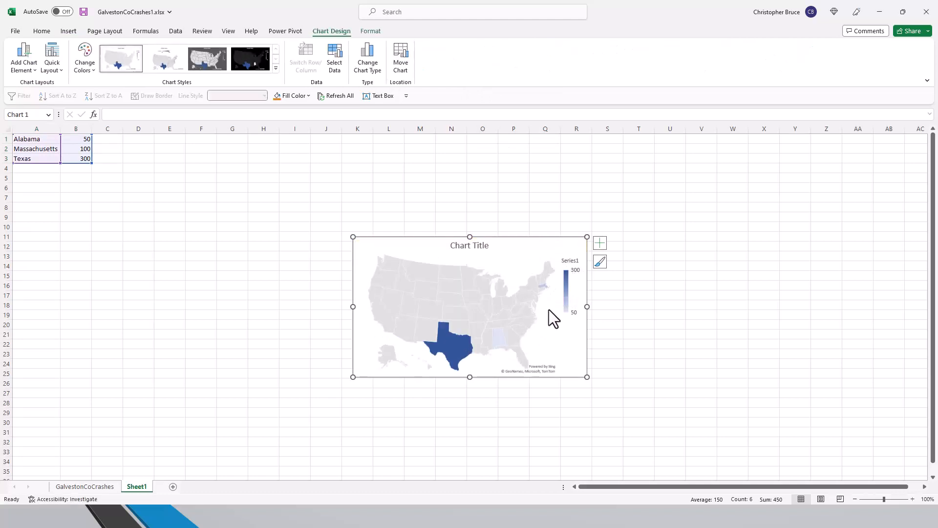
# - Move and enlarge the map chart for a closer look, and delete it from the sheet
pyautogui.moveTo(505, 251); pyautogui.dragTo(441, 210)
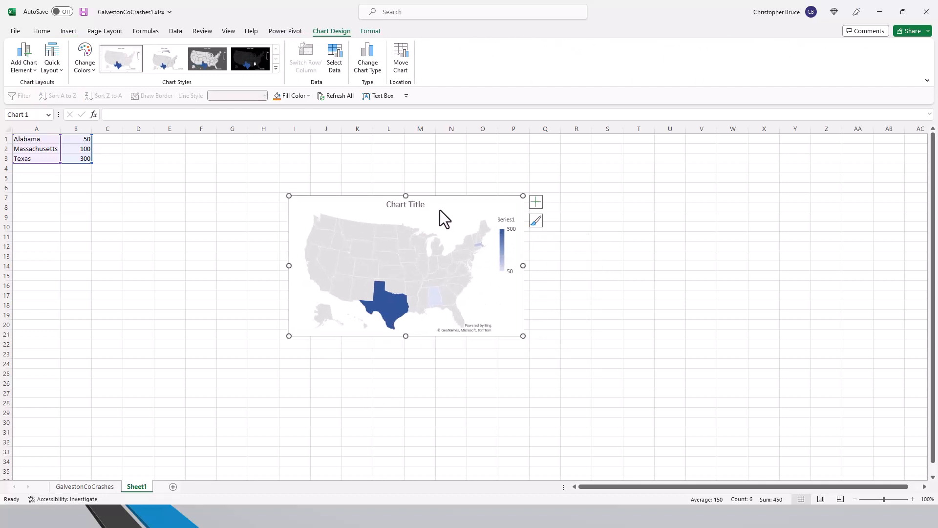
pyautogui.moveTo(522, 336); pyautogui.dragTo(645, 408)
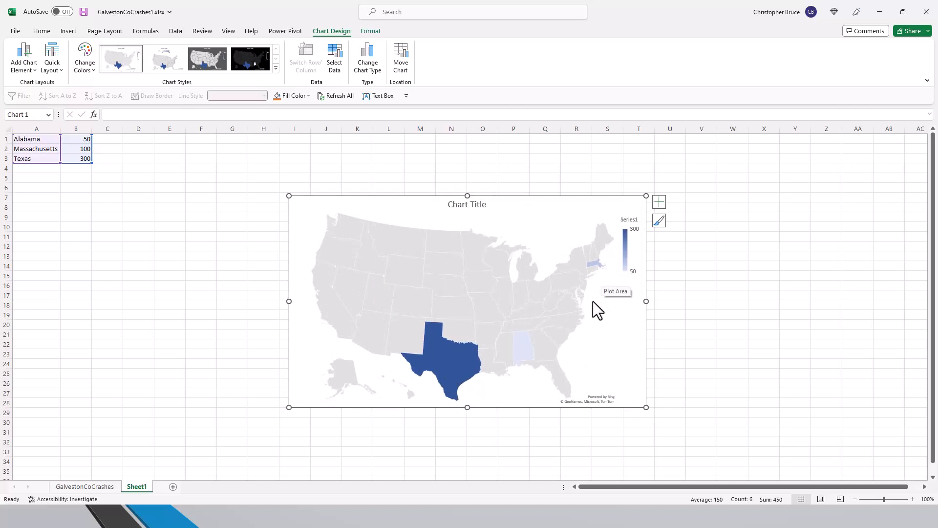
pyautogui.press('Delete')
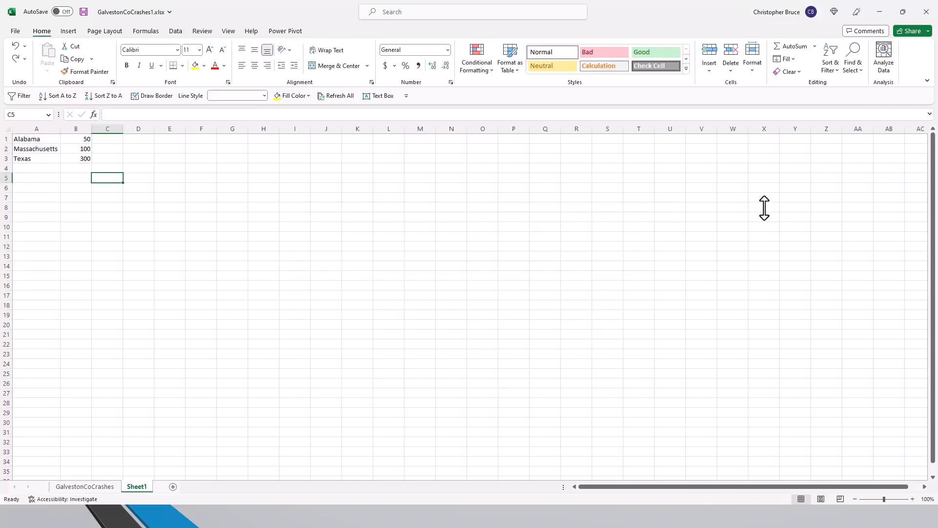
# - Insert a blank row above the sample data and a blank column between the state names and the values
pyautogui.rightClick(6, 139)
pyautogui.click(33, 250)
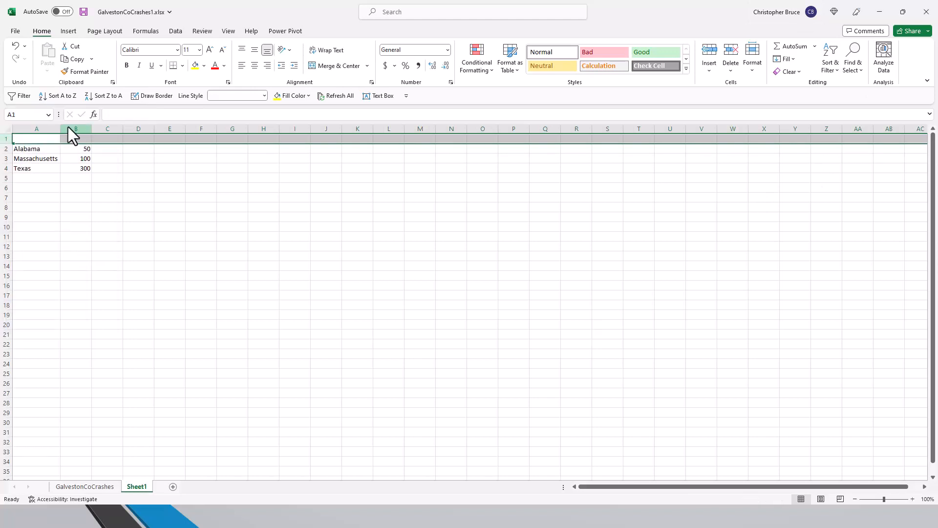
pyautogui.rightClick(70, 129)
pyautogui.click(96, 224)
# - Enter the headers City, State and Total in A1:C1
pyautogui.click(34, 139)
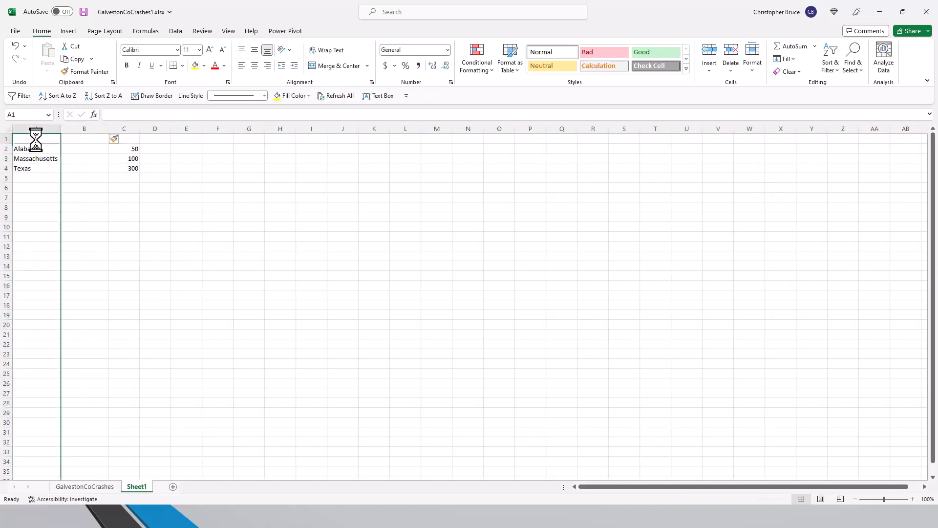
pyautogui.write('City')
pyautogui.press('Tab')
pyautogui.write('State')
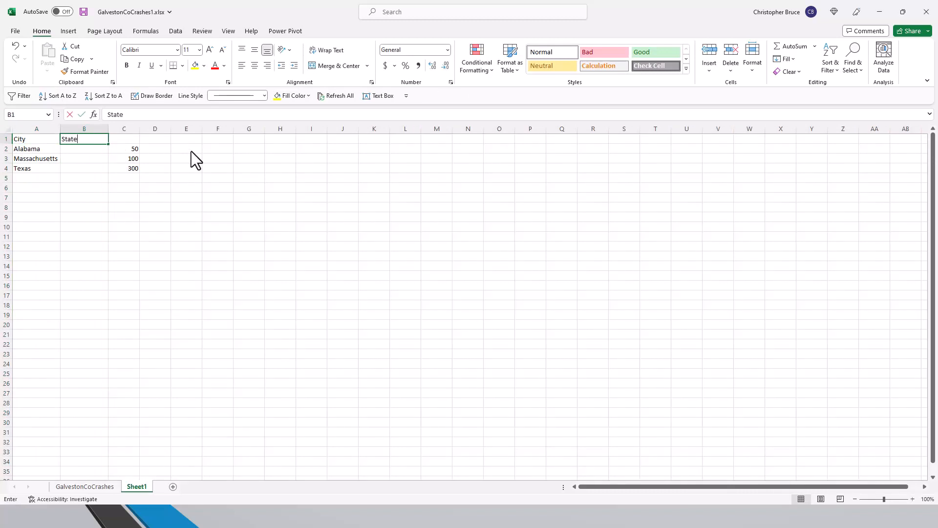
pyautogui.press('Tab')
pyautogui.write('Total')
pyautogui.press('Return')
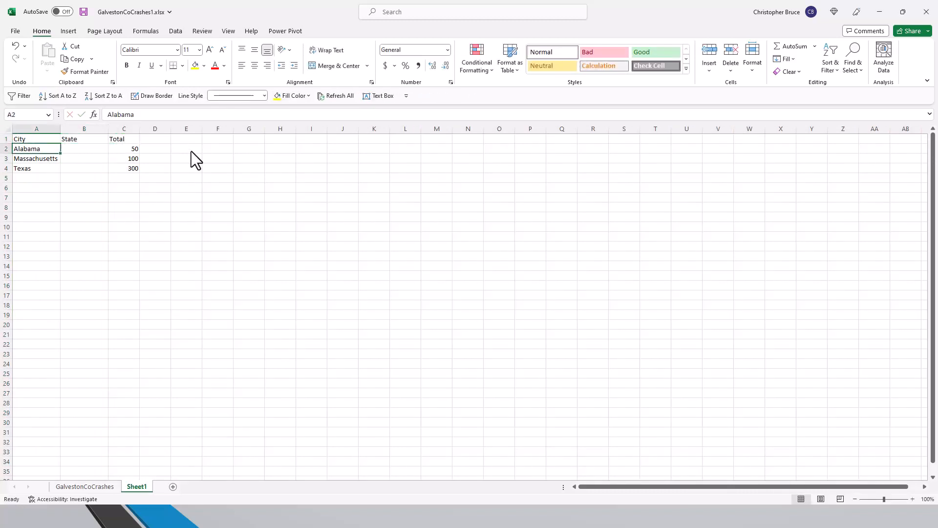
# - Replace the first state entries with cities: Dallas with state TX in row 2, and Houston in A3
pyautogui.write('Dallas')
pyautogui.press('Tab')
pyautogui.write('TX')
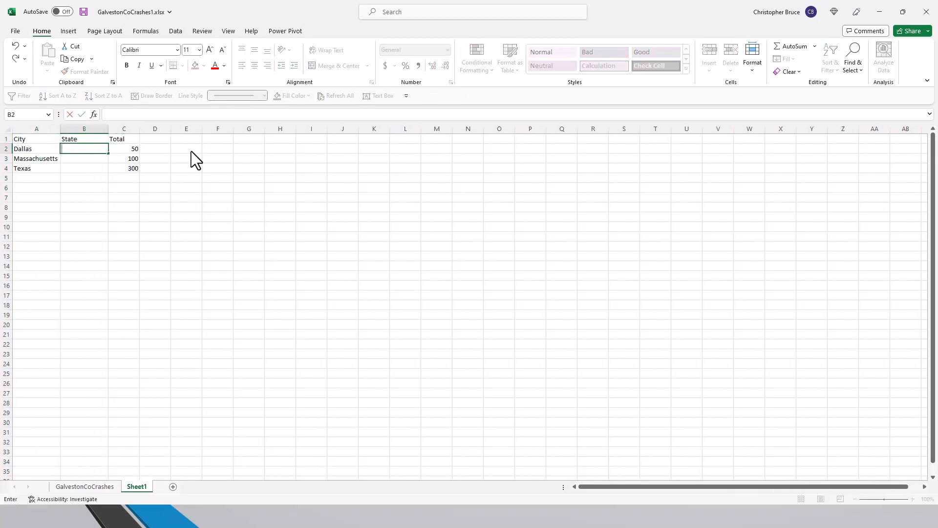
pyautogui.press('Return')
pyautogui.write('Houston')
pyautogui.press('Tab')
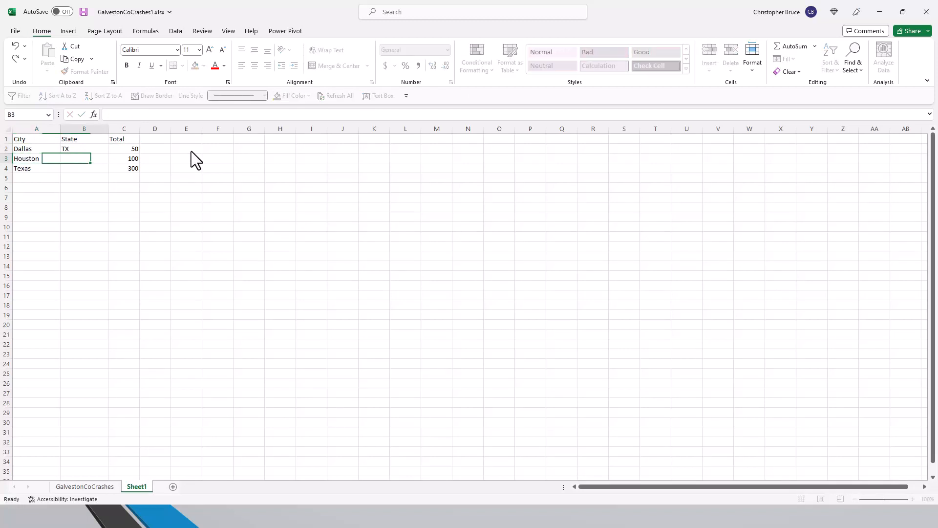
# - Enter TX as the state for Houston, and change the last row to city Austin with state TX
pyautogui.write('TX')
pyautogui.press('Return')
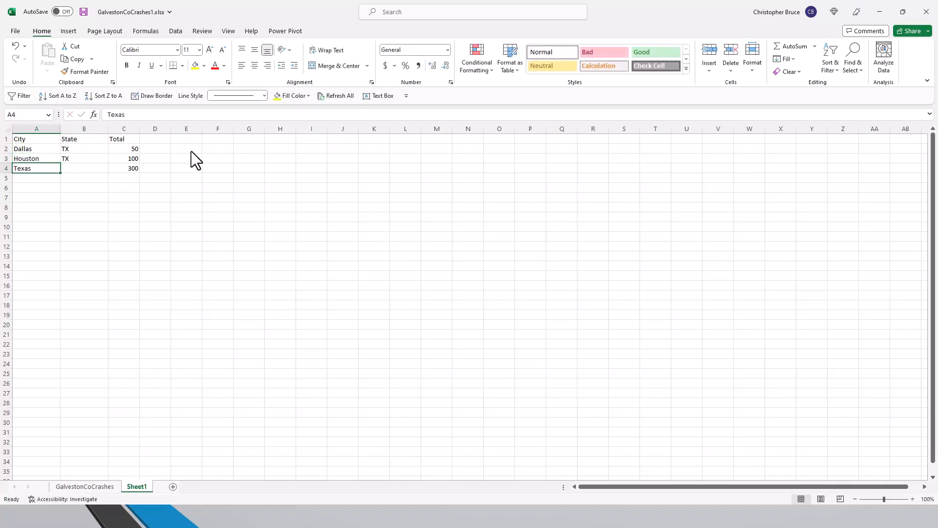
pyautogui.write('Austin')
pyautogui.press('Tab')
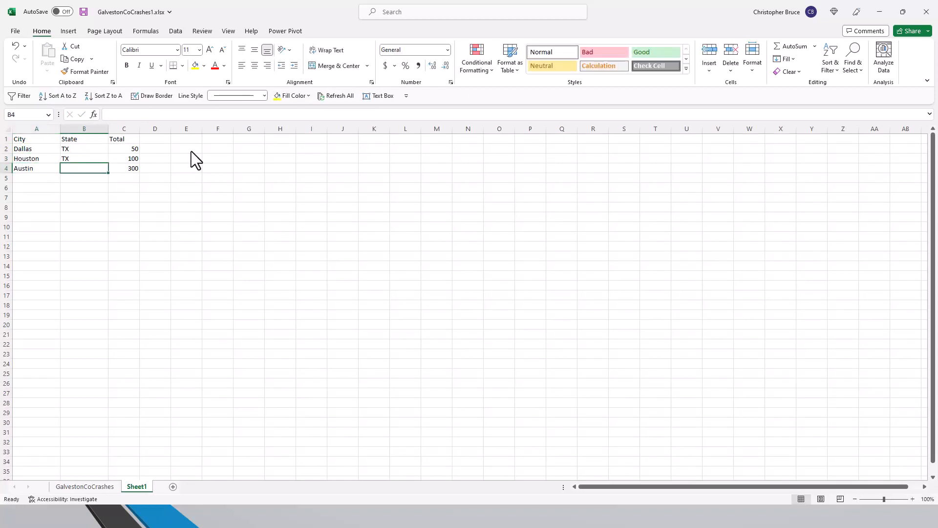
pyautogui.write('TX')
pyautogui.click(157, 157)
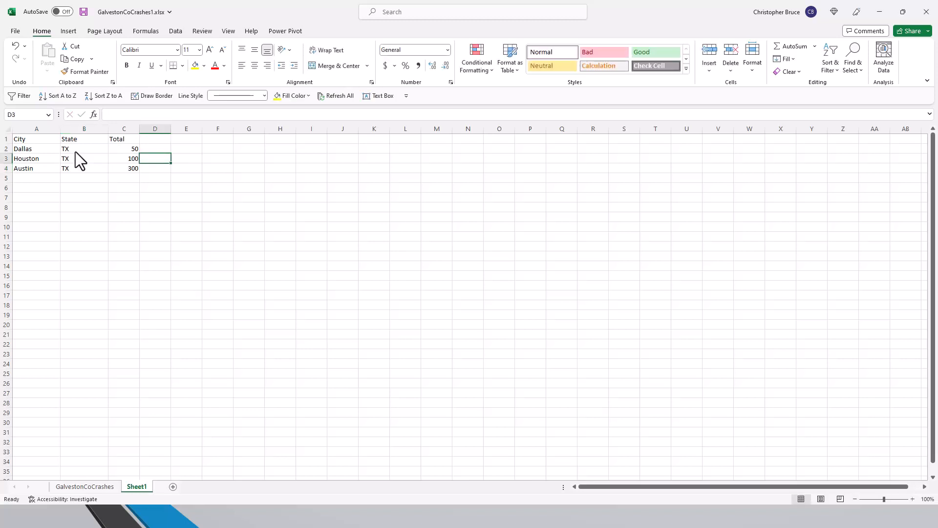
# - Insert a filled map chart from the City, State and Total data in A1:C4
pyautogui.moveTo(45, 138); pyautogui.dragTo(131, 171)
pyautogui.click(73, 31)
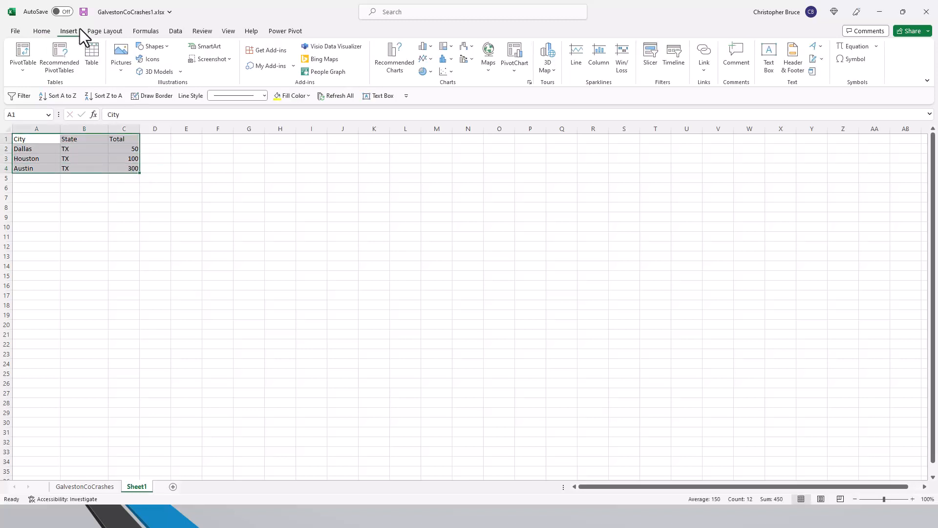
pyautogui.click(488, 58)
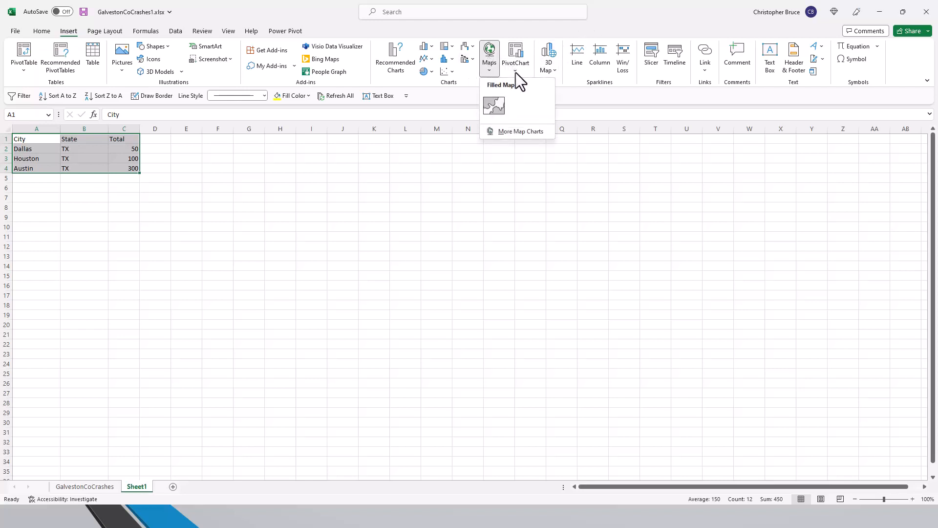
pyautogui.click(493, 106)
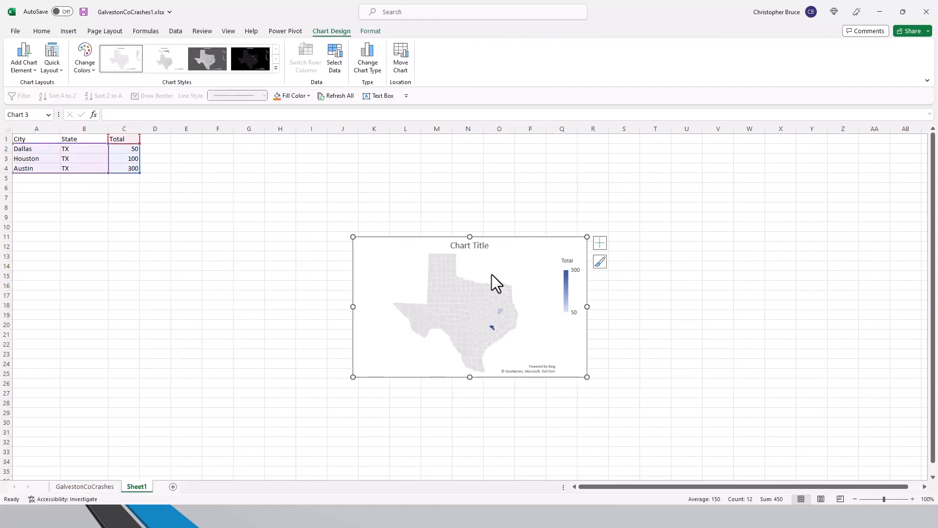
# - Move the map chart closer to the data, enlarge it, and inspect the shaded counties on the Texas map
pyautogui.click(512, 257)
pyautogui.moveTo(509, 247); pyautogui.dragTo(482, 199)
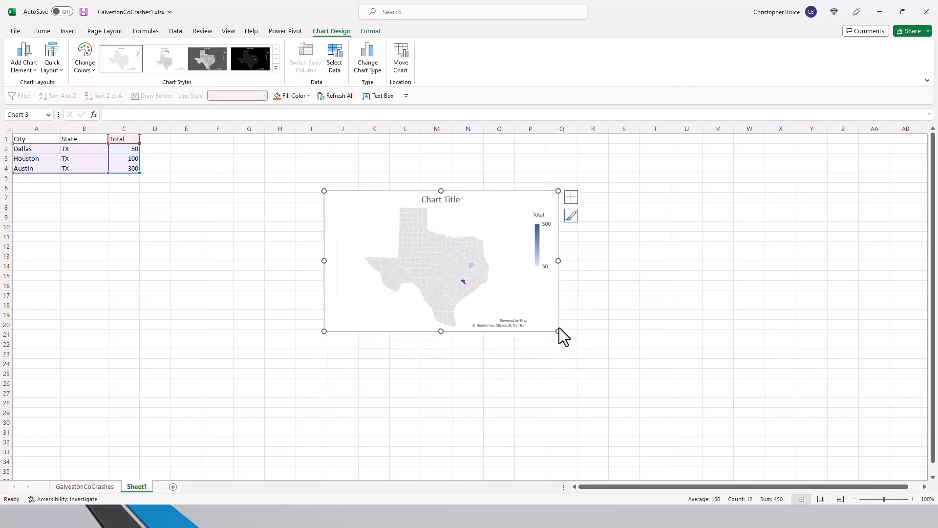
pyautogui.moveTo(559, 331); pyautogui.dragTo(724, 429)
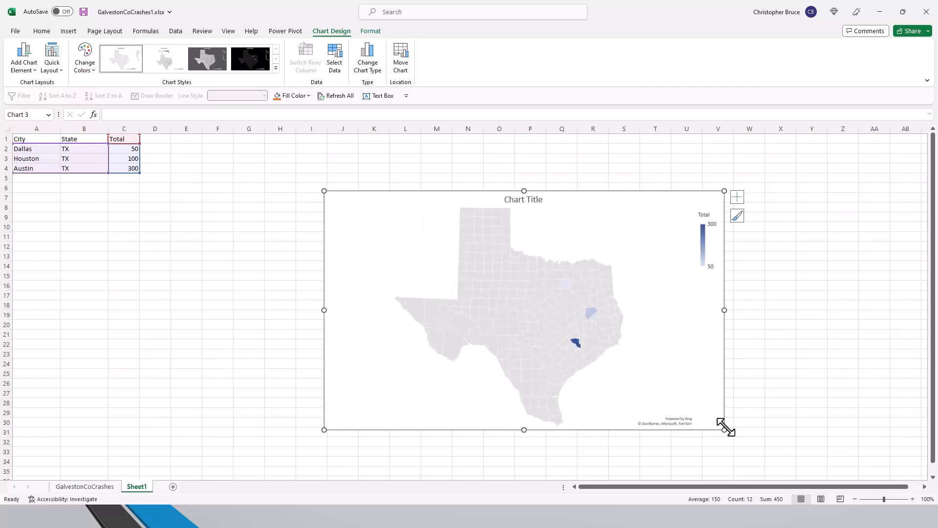
pyautogui.click(778, 333)
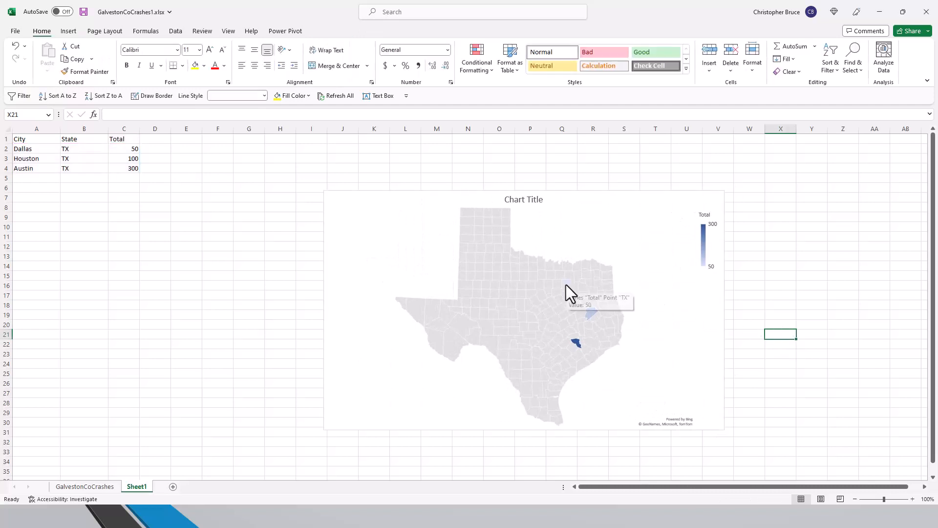
pyautogui.moveTo(584, 336)
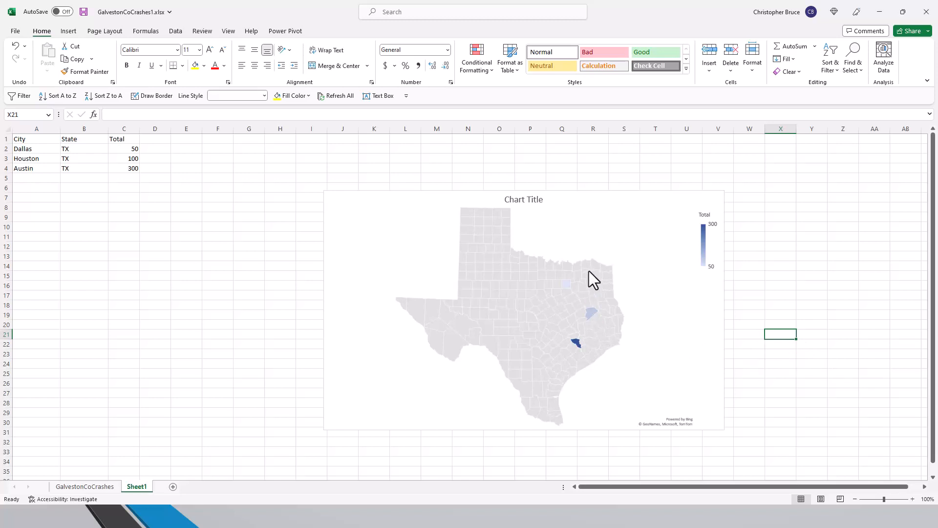
pyautogui.moveTo(589, 271)
# - Delete the map chart, and delete Sheet1 from the workbook
pyautogui.click(620, 211)
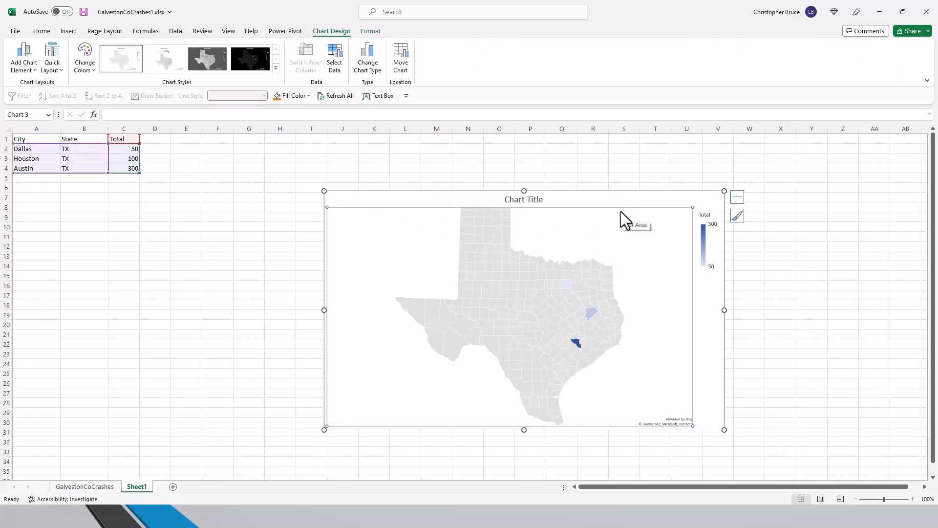
pyautogui.click(619, 200)
pyautogui.press('Delete')
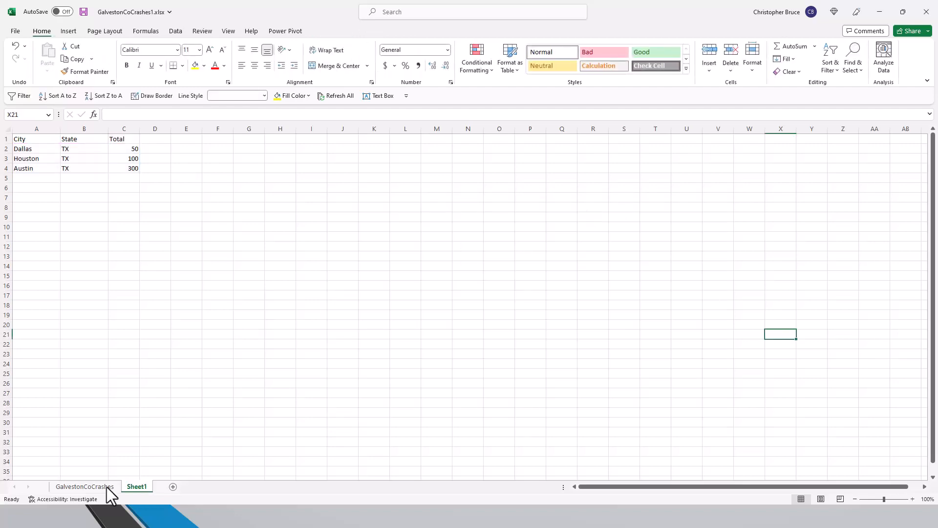
pyautogui.rightClick(137, 487)
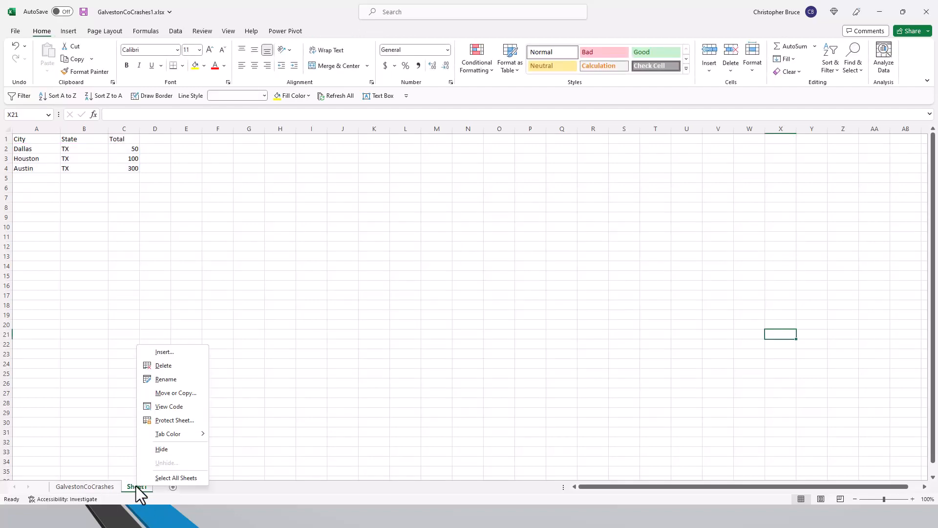
pyautogui.click(180, 369)
pyautogui.click(452, 284)
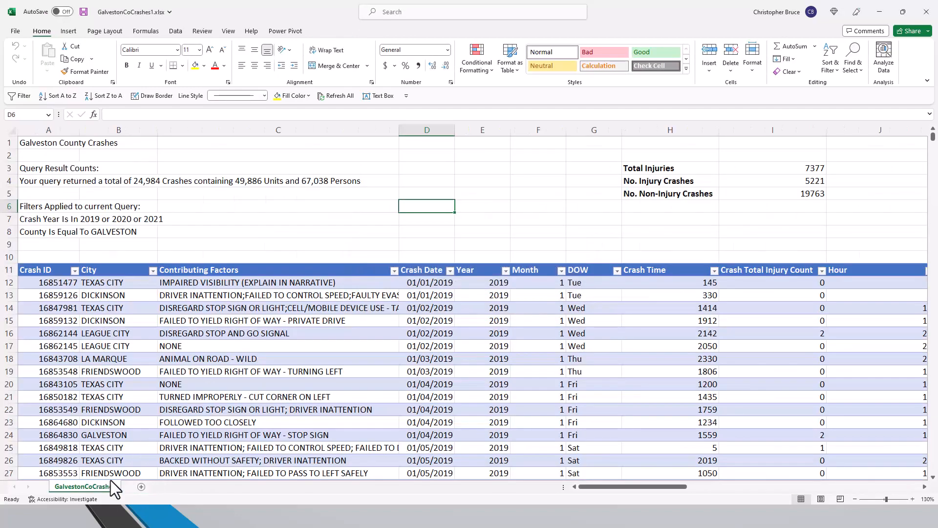
# - Examine the crash table's columns, including Contributing Factors, Longitude and Latitude, as source data for a 3D map
pyautogui.click(569, 222)
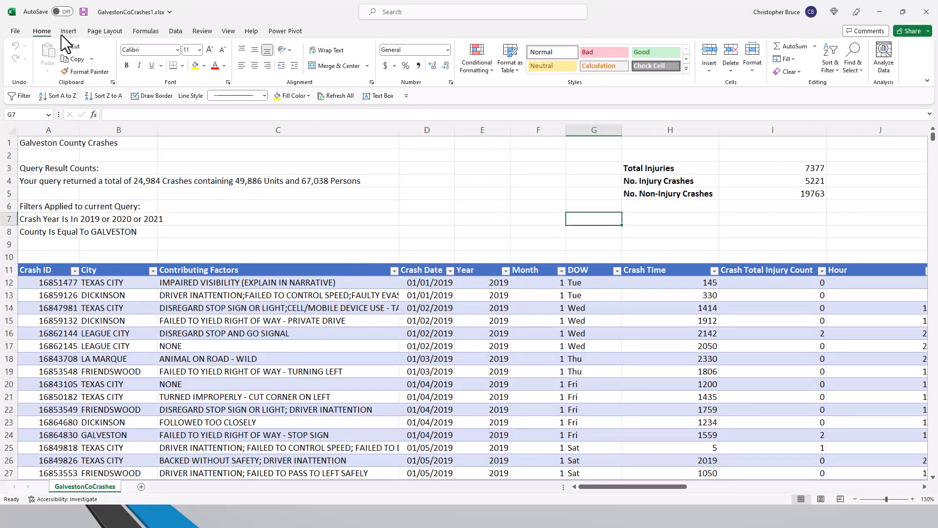
pyautogui.click(220, 284)
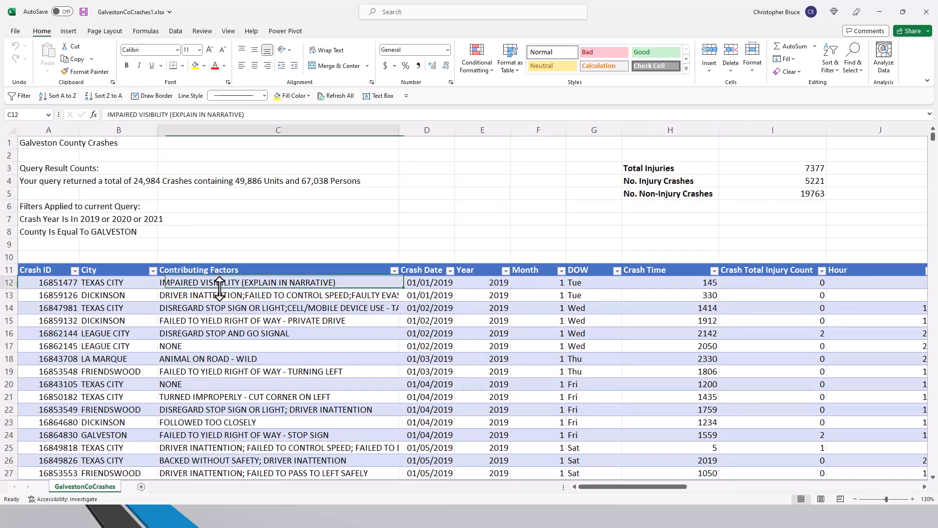
pyautogui.click(68, 31)
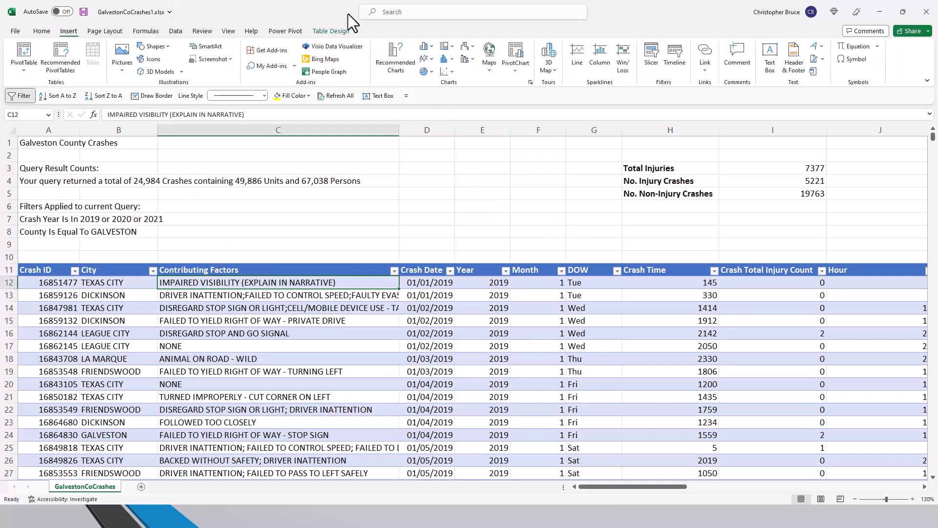
pyautogui.click(547, 69)
pyautogui.click(552, 85)
pyautogui.moveTo(620, 485); pyautogui.dragTo(742, 486)
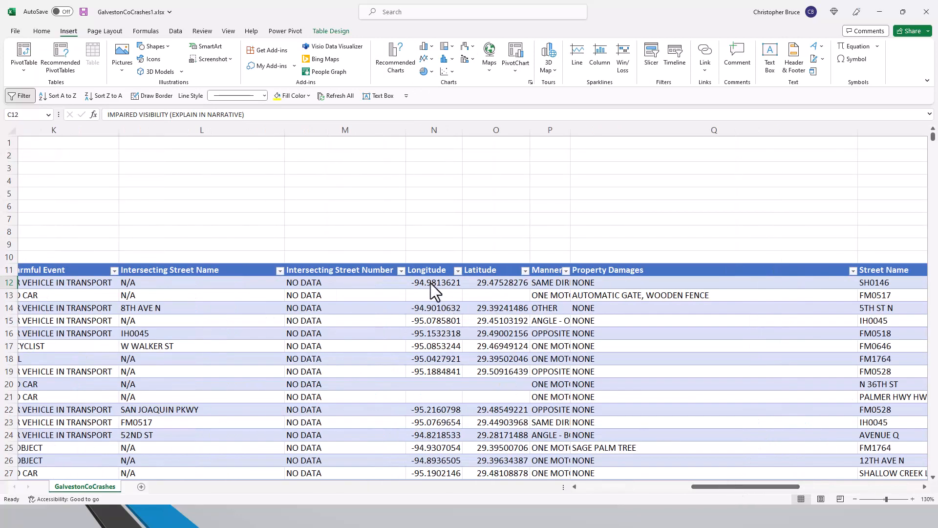
pyautogui.click(503, 306)
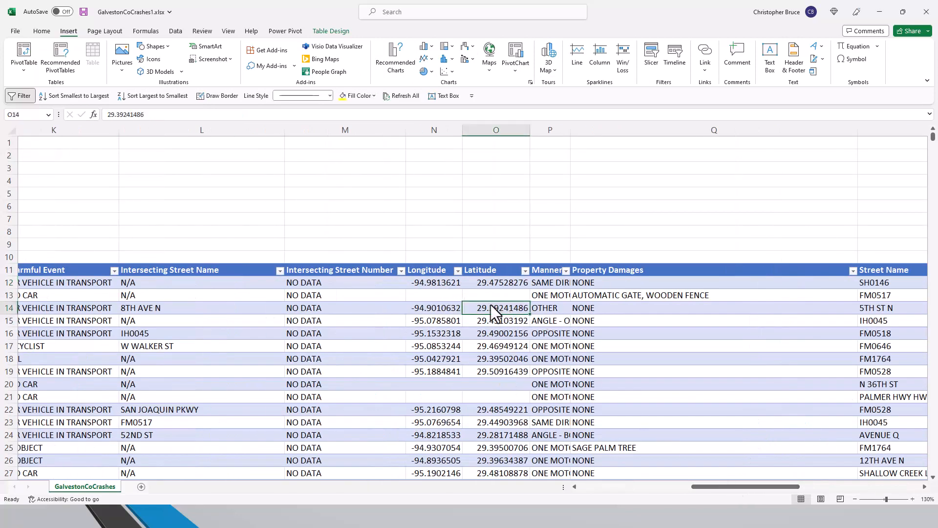
pyautogui.click(606, 487)
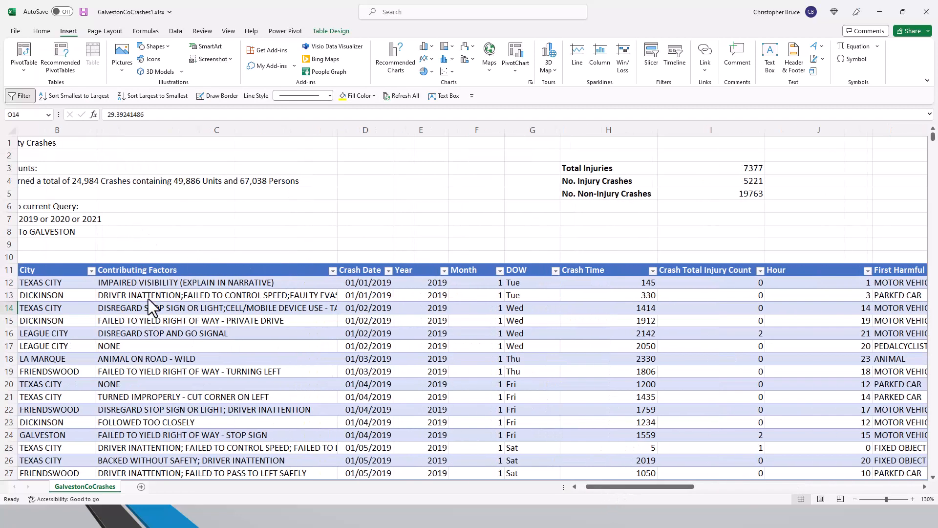
pyautogui.click(149, 298)
pyautogui.moveTo(628, 484); pyautogui.dragTo(732, 477)
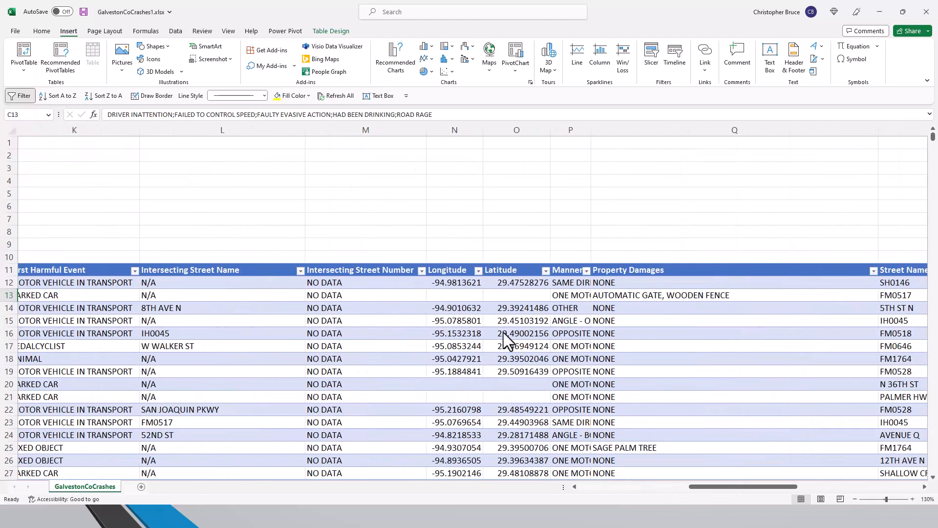
pyautogui.click(596, 489)
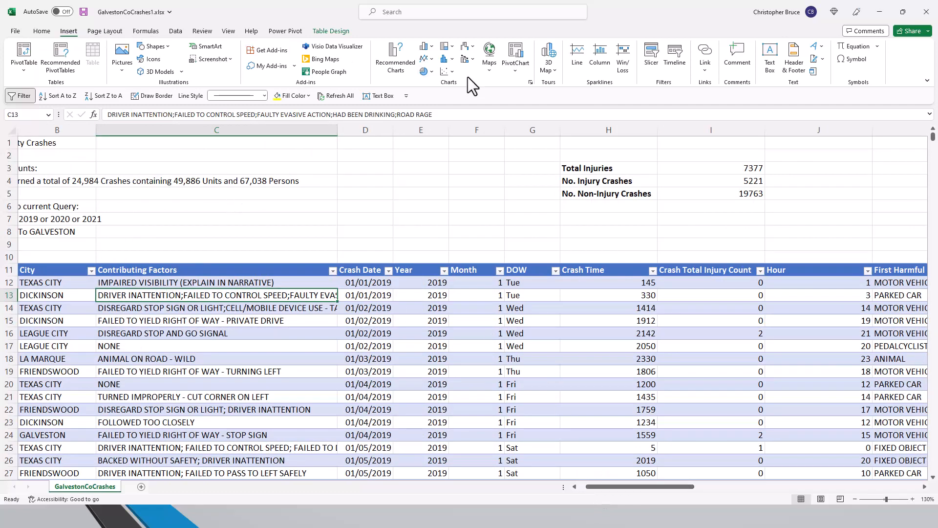
# - Launch 3D Maps from the crash table, open Tour 1, and look over the plotted crash locations
pyautogui.click(550, 57)
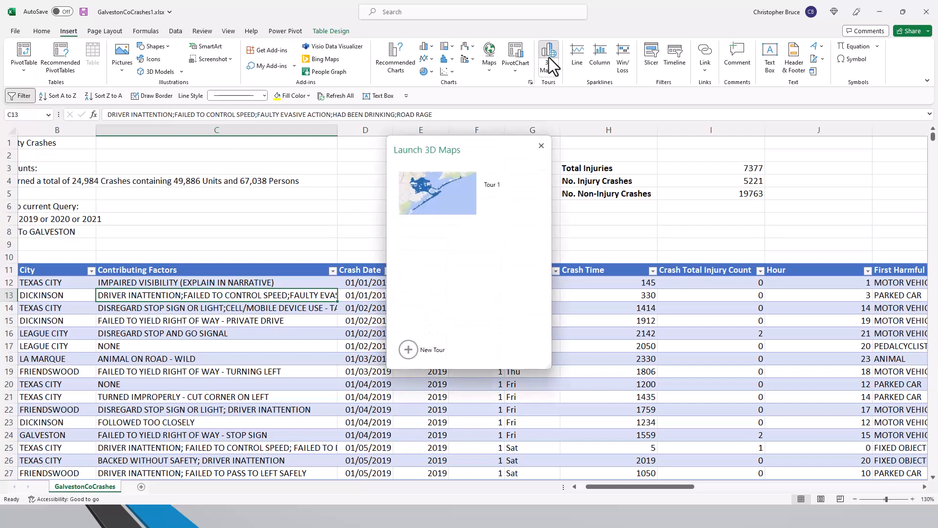
pyautogui.click(454, 192)
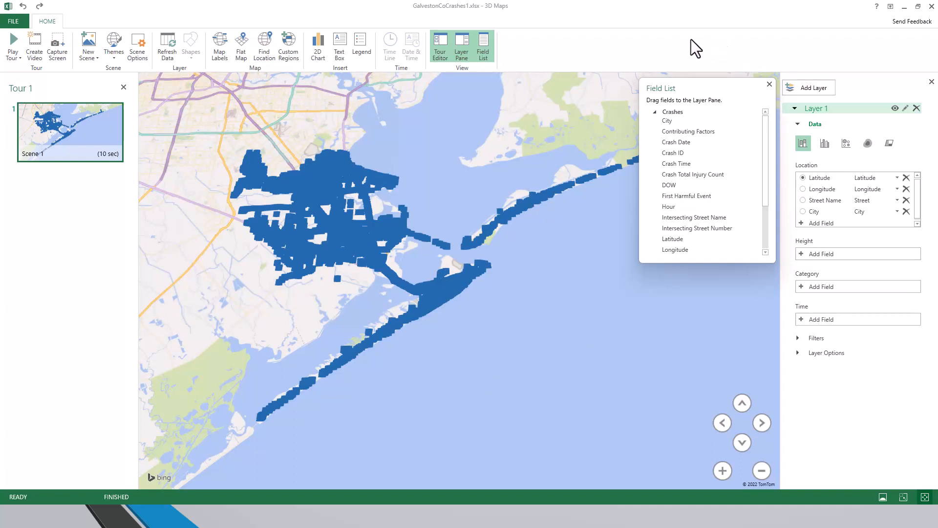
pyautogui.moveTo(476, 251)
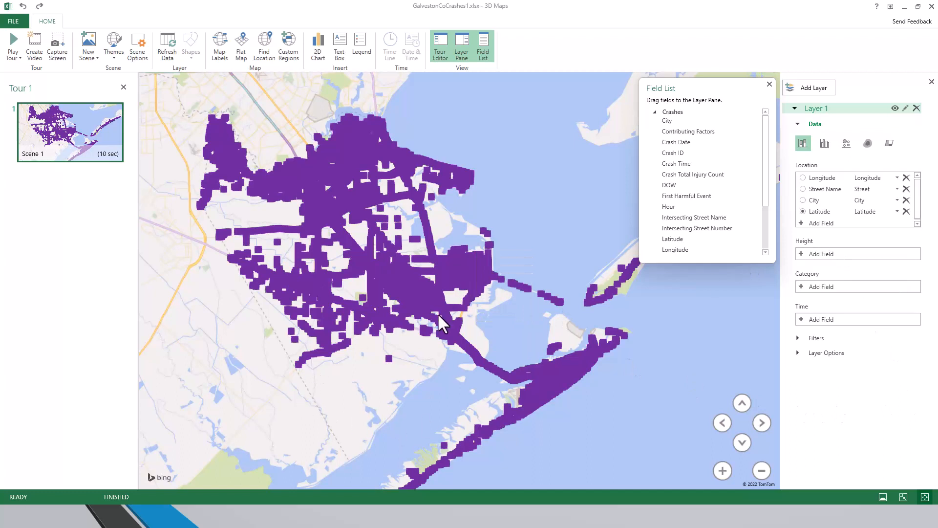
pyautogui.moveTo(389, 359)
# - Set Crash Total Injury Count as the Category of Layer 1
pyautogui.moveTo(689, 174); pyautogui.dragTo(804, 286)
pyautogui.click(805, 286)
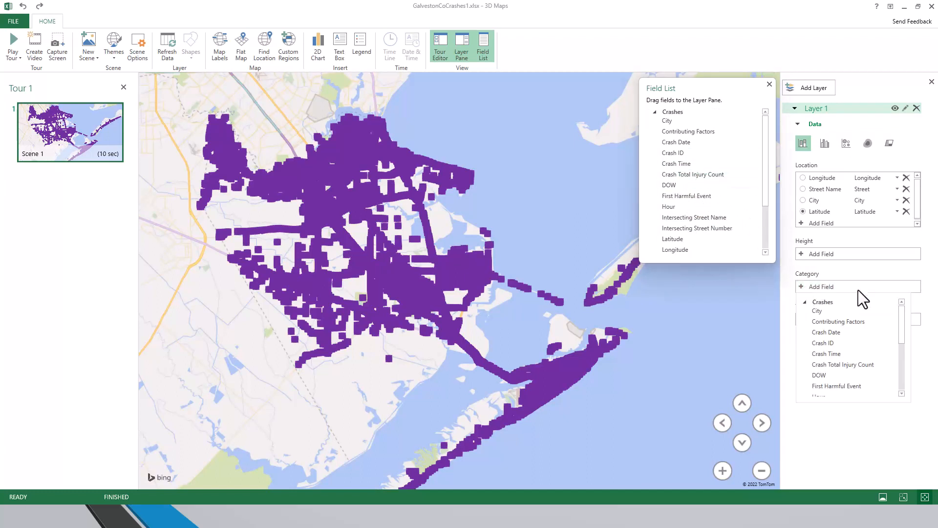
pyautogui.click(856, 364)
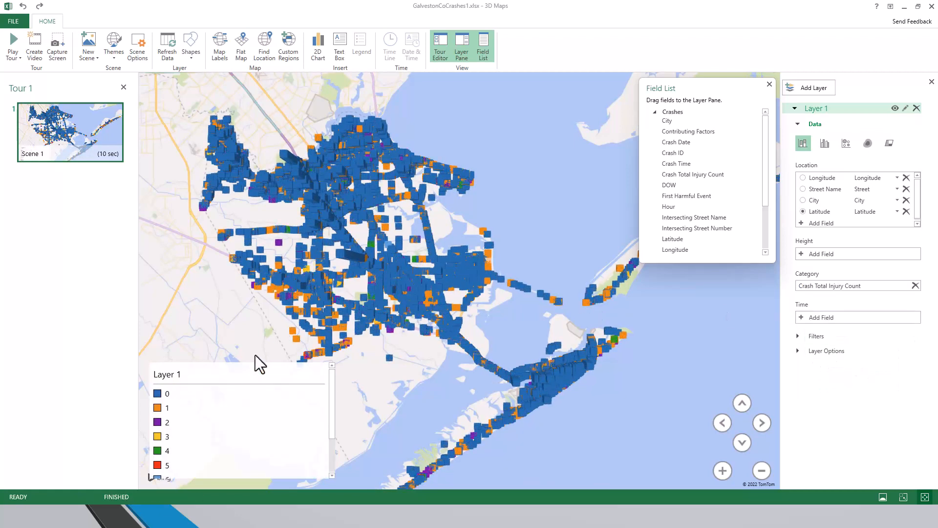
# - Examine the injury count categories in the map legend and compare their colors with the crash locations
pyautogui.moveTo(332, 423)
pyautogui.mouseDown()
pyautogui.moveTo(327, 460)
pyautogui.moveTo(325, 421)
pyautogui.mouseUp()
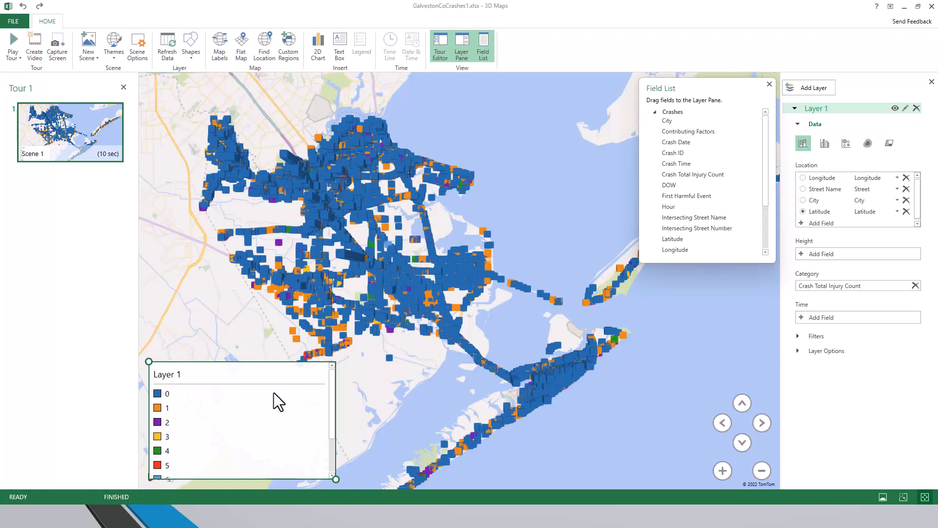
pyautogui.scroll(-3, 274, 392)
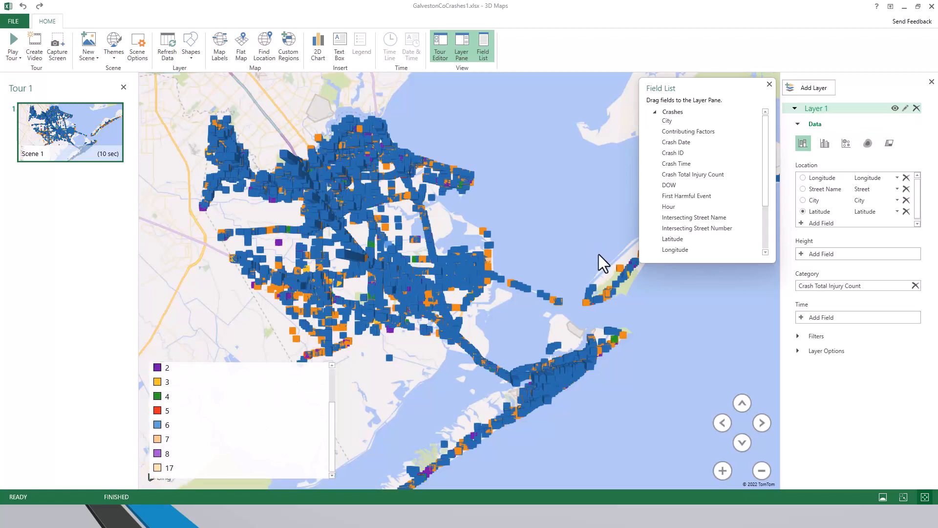
pyautogui.scroll(-2, 597, 256)
pyautogui.click(277, 452)
pyautogui.moveTo(334, 432); pyautogui.dragTo(332, 411)
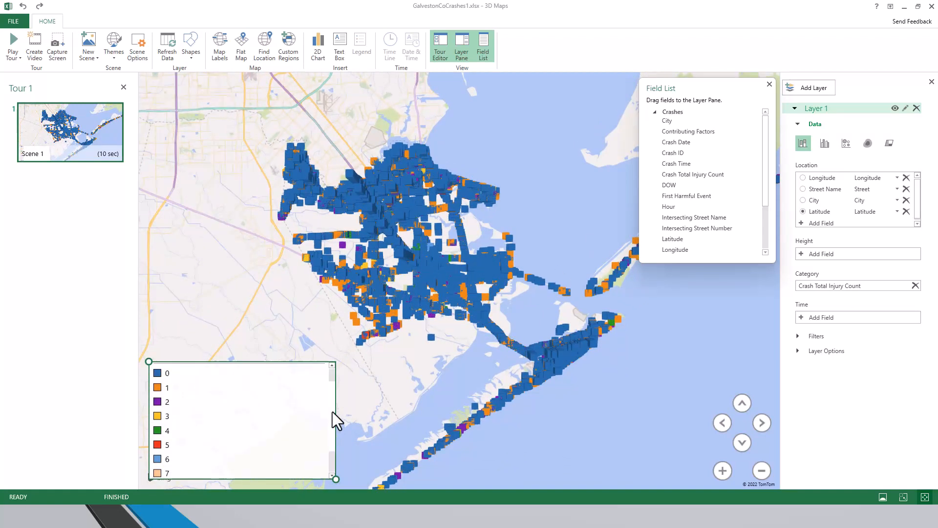
pyautogui.scroll(4, 394, 360)
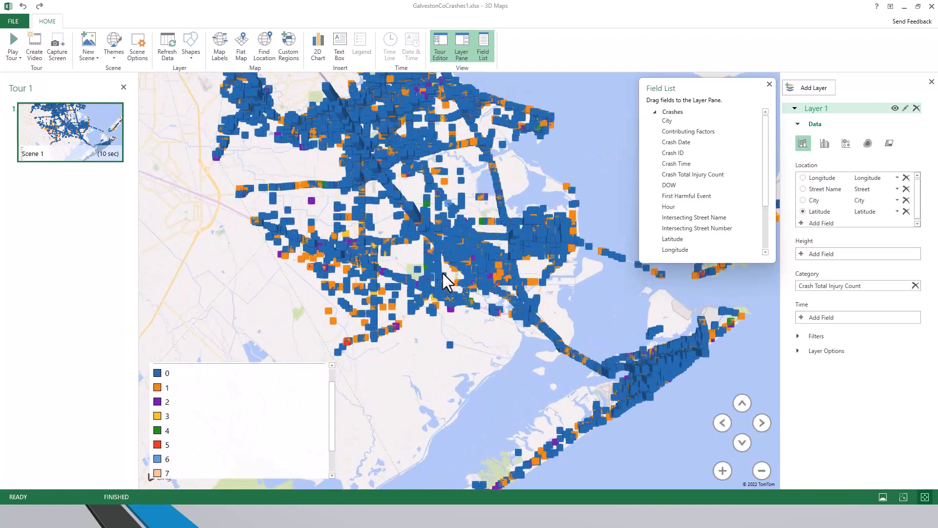
pyautogui.click(228, 410)
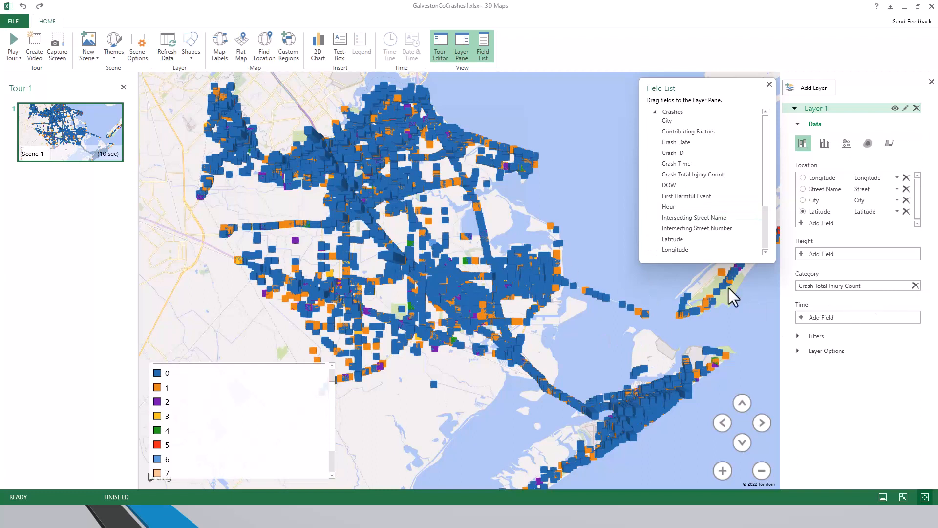
# - Remove Crash Total Injury Count from the Category of Layer 1 and assign it to Height instead
pyautogui.click(916, 285)
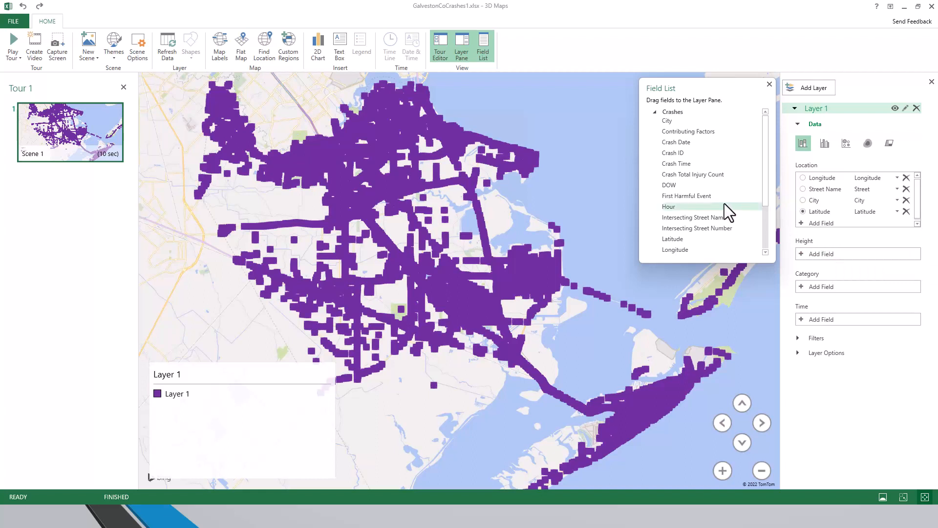
pyautogui.moveTo(695, 172); pyautogui.dragTo(829, 255)
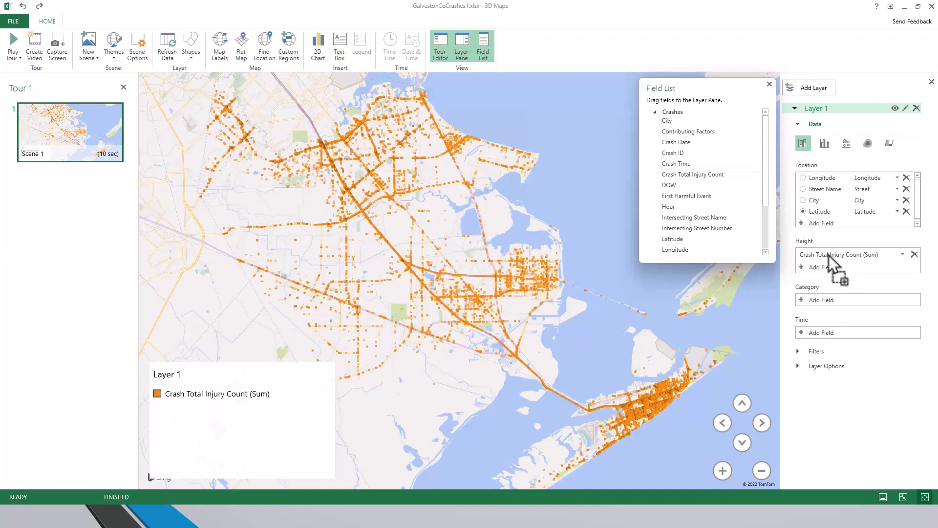
pyautogui.click(742, 442)
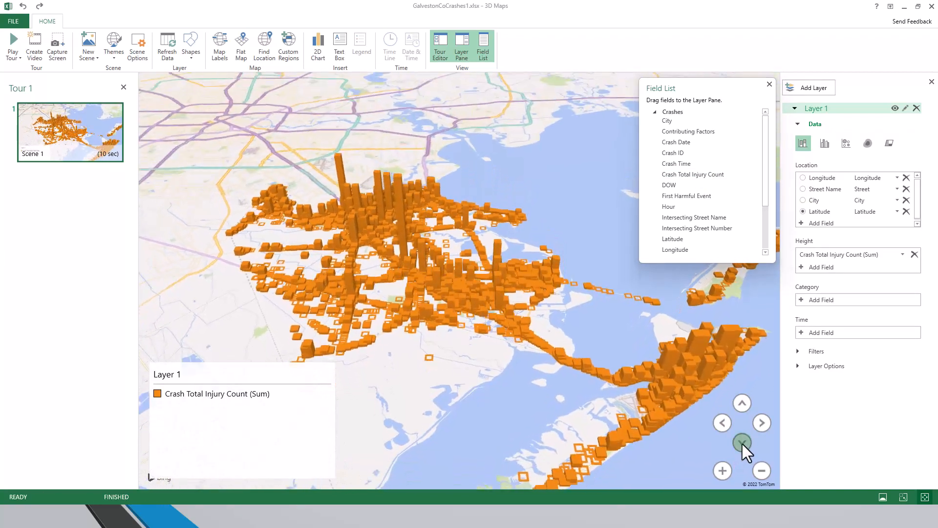
# - Examine the injury count columns from low and raised viewing angles and read the data cards of individual tall columns
pyautogui.click(743, 444)
pyautogui.click(743, 444)
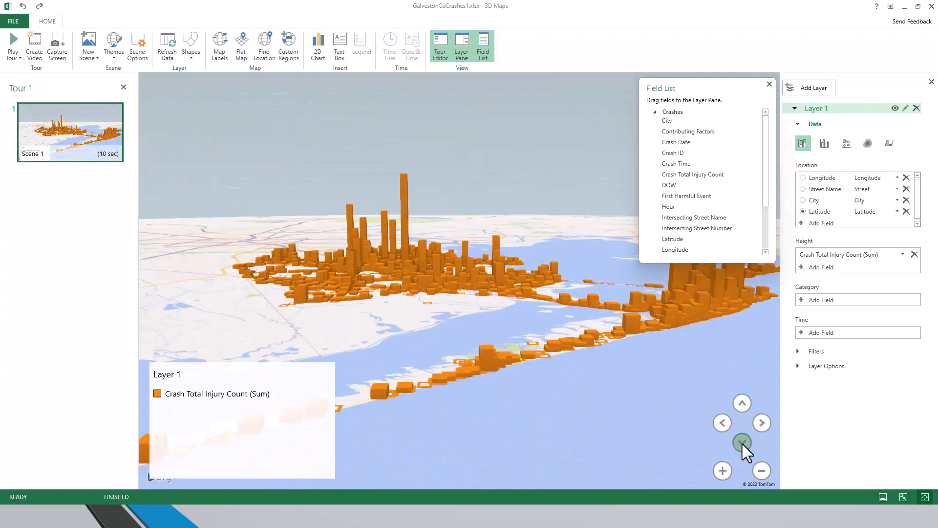
pyautogui.click(745, 402)
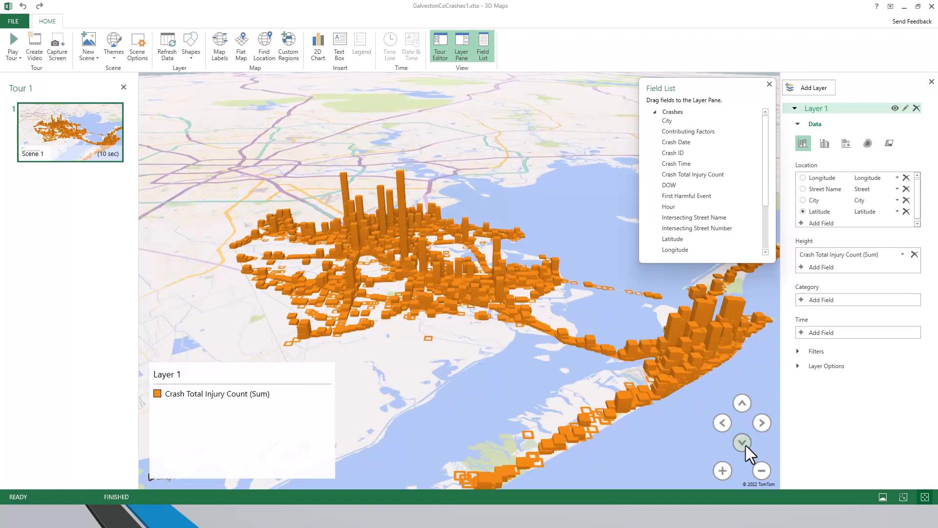
pyautogui.click(745, 444)
pyautogui.click(743, 402)
pyautogui.moveTo(511, 278); pyautogui.dragTo(435, 265)
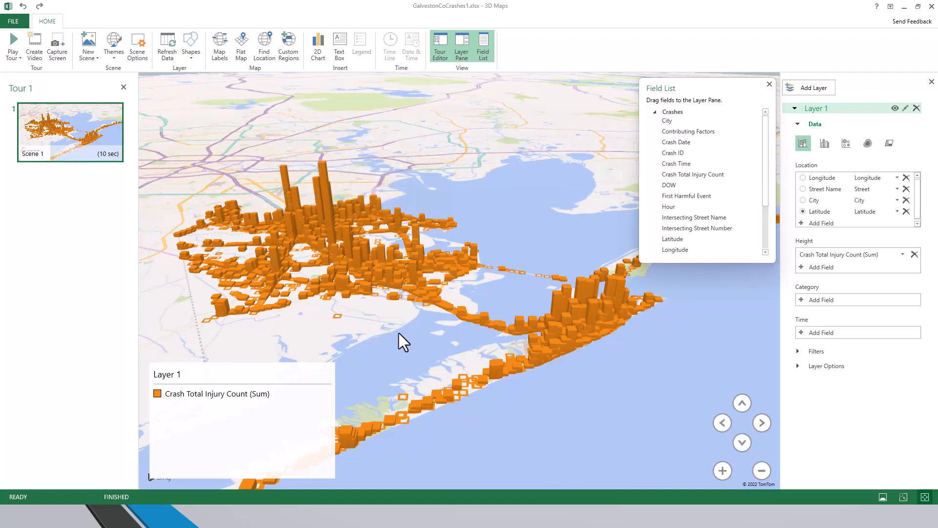
pyautogui.moveTo(323, 177)
pyautogui.moveTo(282, 171)
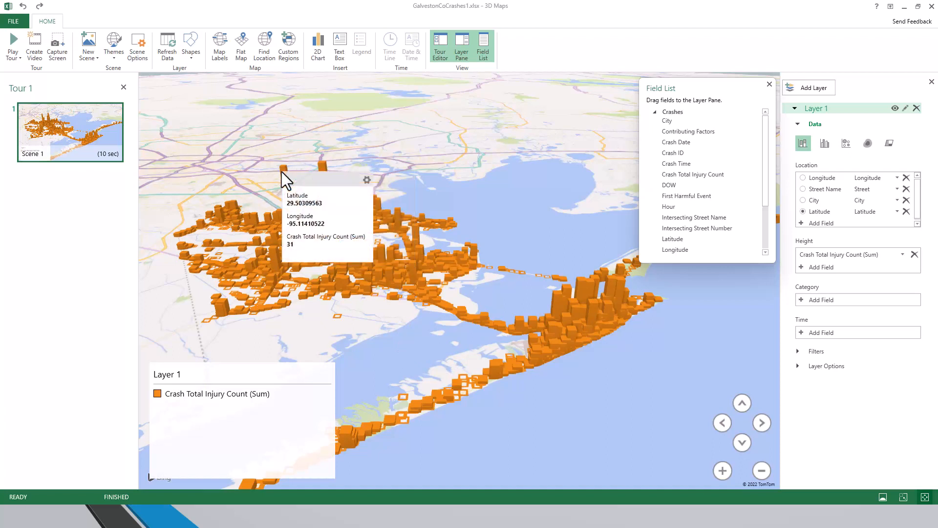
pyautogui.moveTo(271, 254)
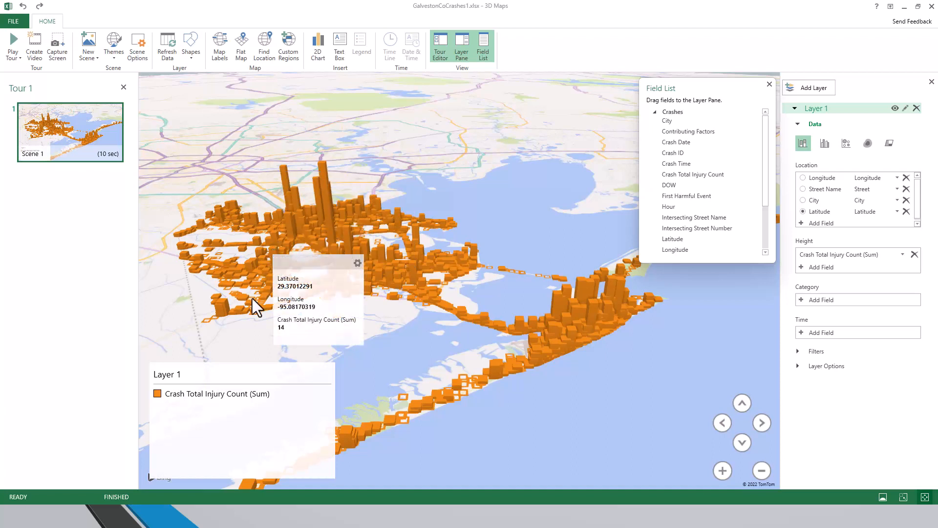
# - Replace Crash Total Injury Count in Layer 1's Height with Crash ID, aggregated as Count (Distinct)
pyautogui.click(914, 254)
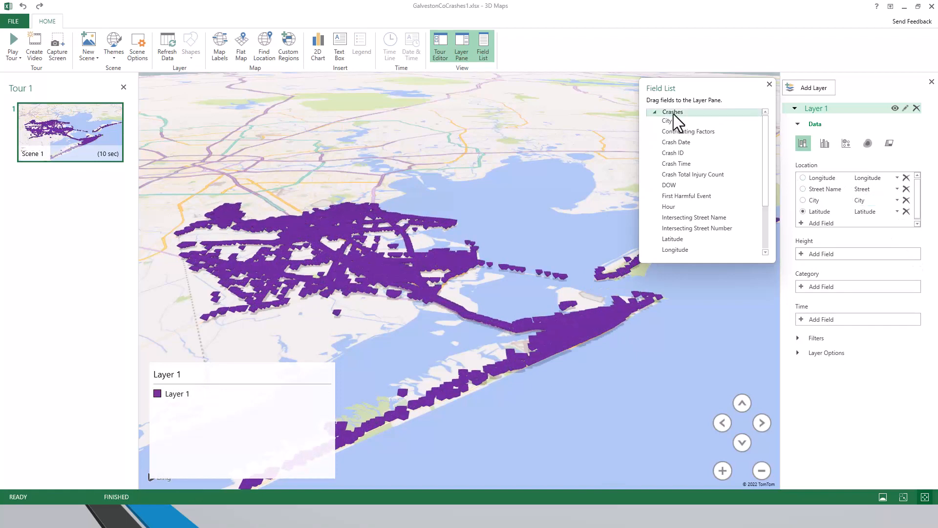
pyautogui.moveTo(679, 153); pyautogui.dragTo(835, 256)
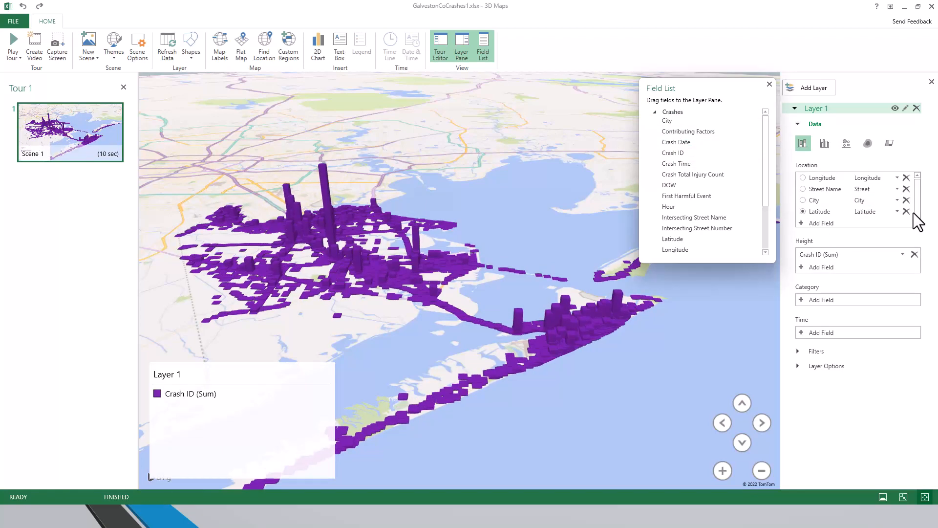
pyautogui.click(902, 255)
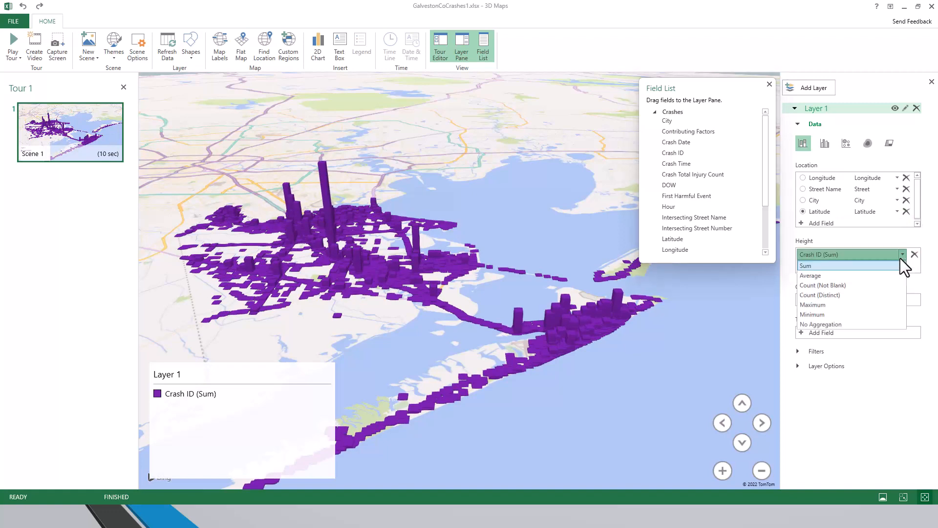
pyautogui.click(852, 295)
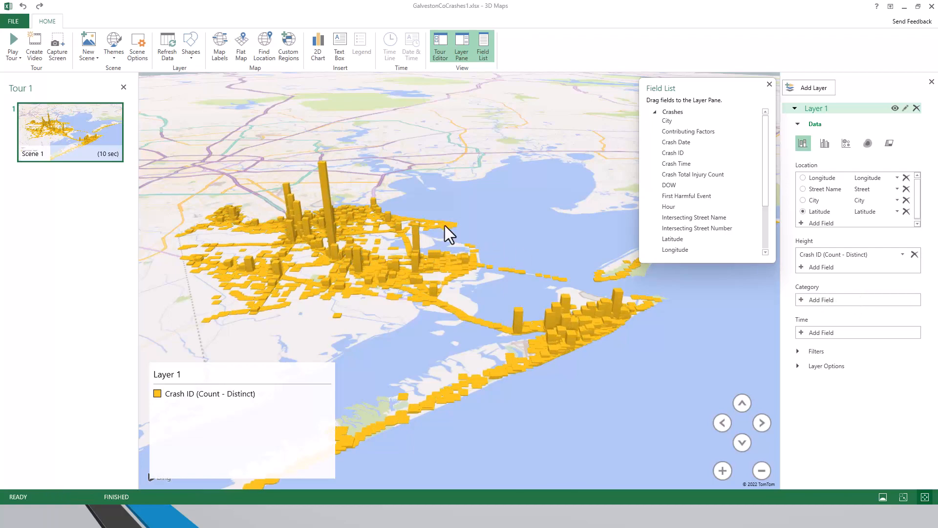
# - Inspect the crash count columns from several angles and change Layer 1's visualization to Bubble
pyautogui.moveTo(445, 225); pyautogui.dragTo(471, 203)
pyautogui.moveTo(466, 323); pyautogui.dragTo(471, 371)
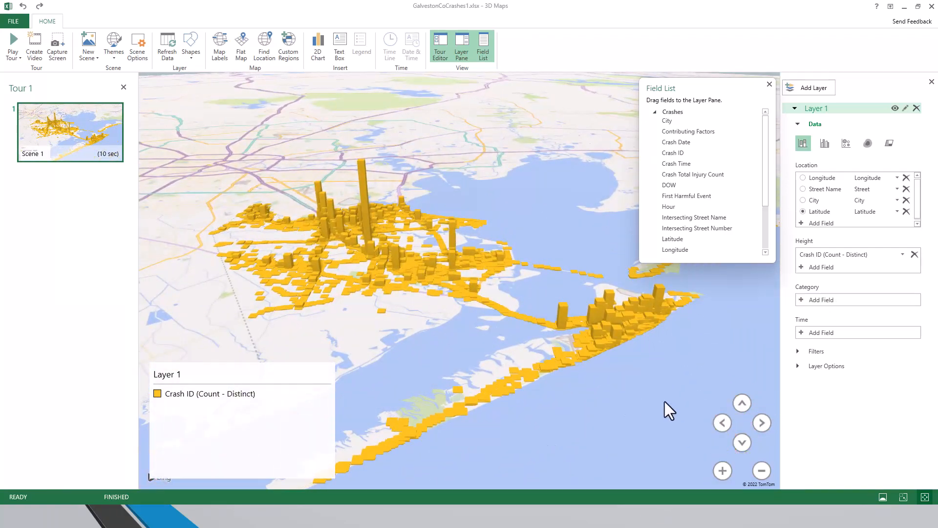
pyautogui.click(740, 441)
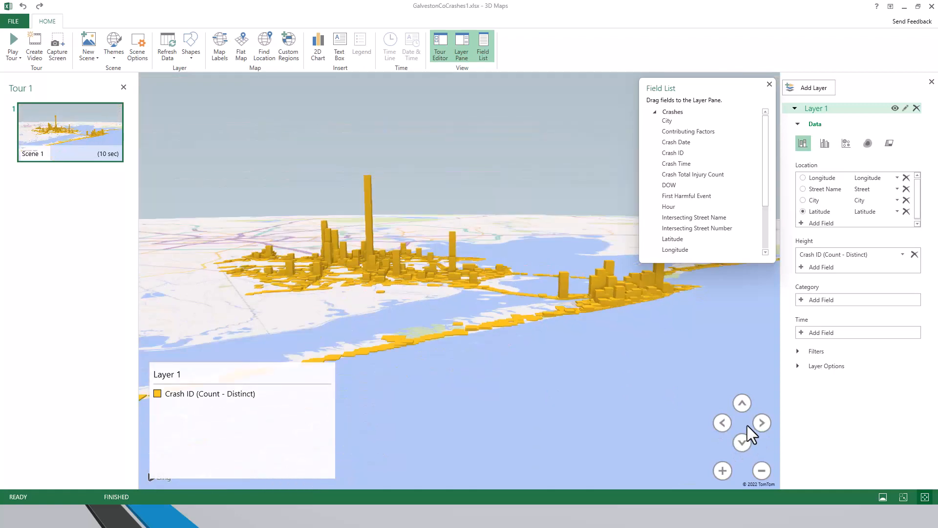
pyautogui.click(746, 406)
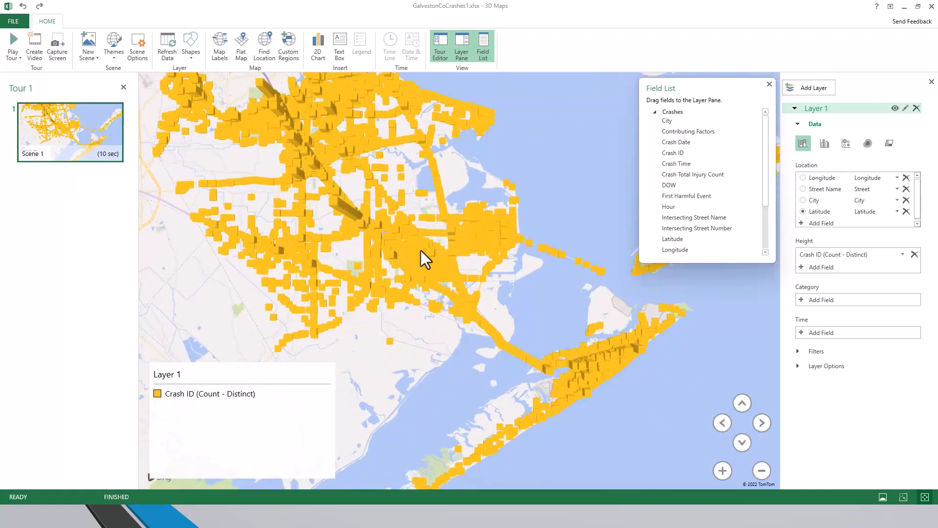
pyautogui.moveTo(420, 251); pyautogui.dragTo(493, 318)
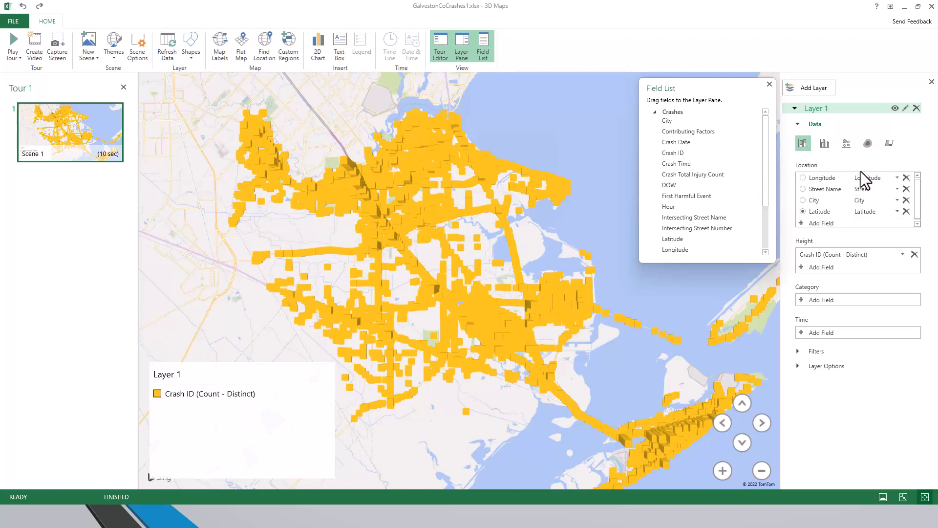
pyautogui.click(846, 144)
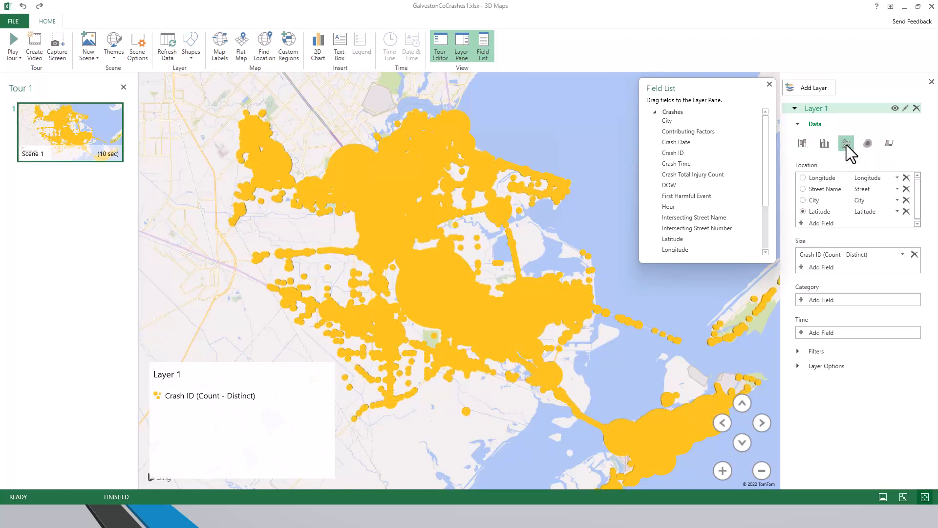
# - Set the color of the Crash ID (Count - Distinct) bubbles to blue in Layer 1's options
pyautogui.click(797, 366)
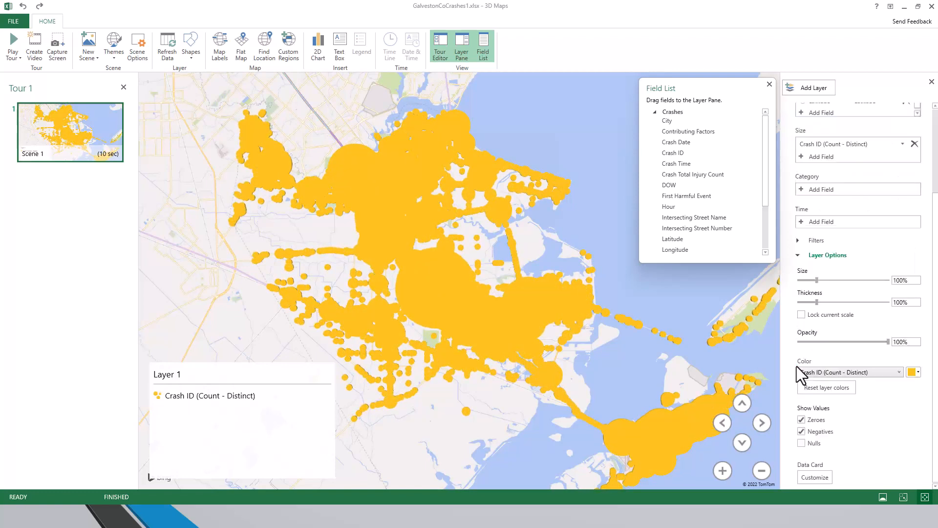
pyautogui.click(918, 372)
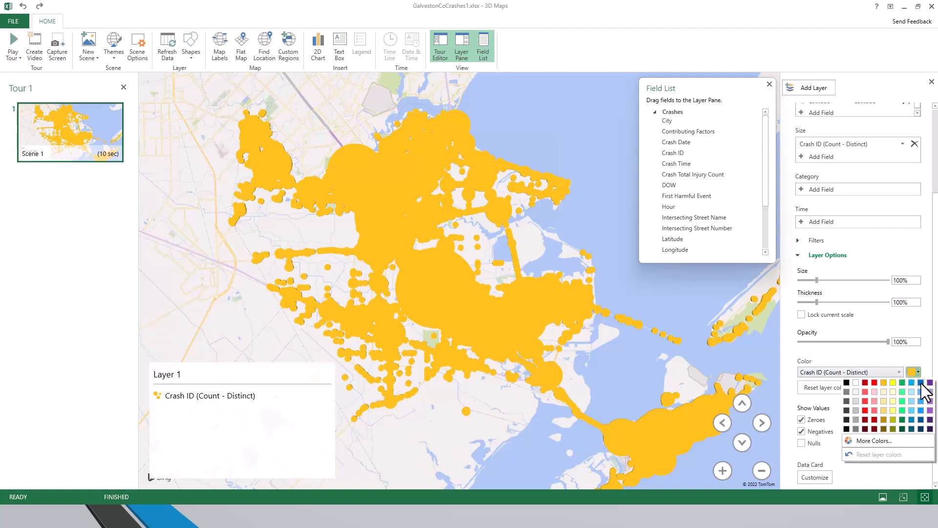
pyautogui.click(921, 382)
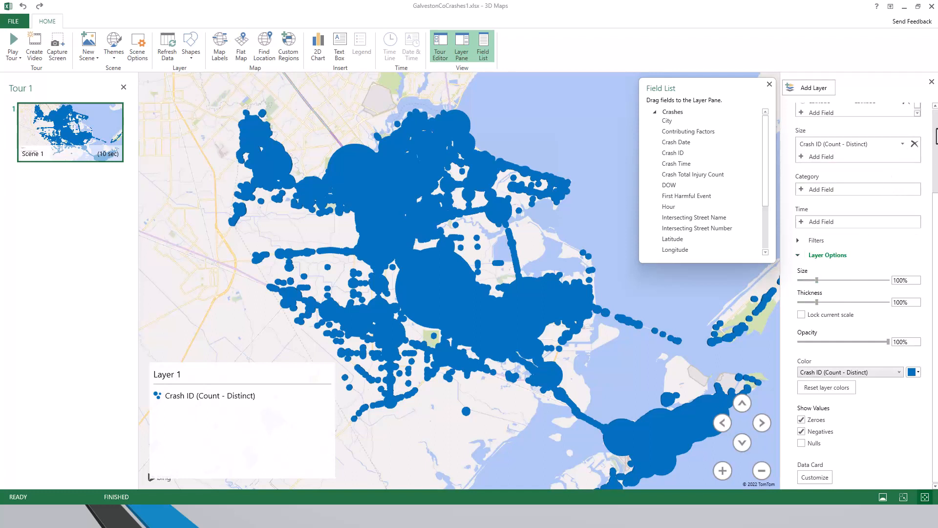
pyautogui.scroll(3, 933, 139)
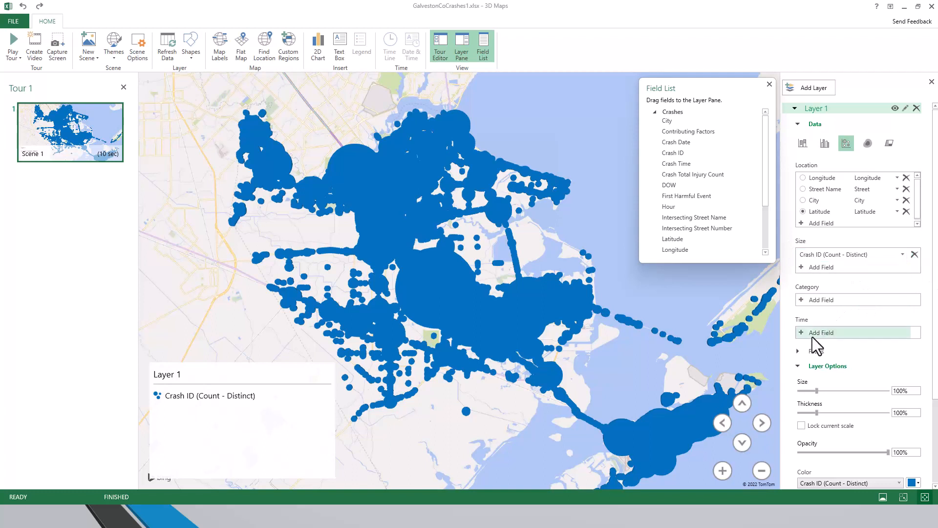
pyautogui.click(801, 367)
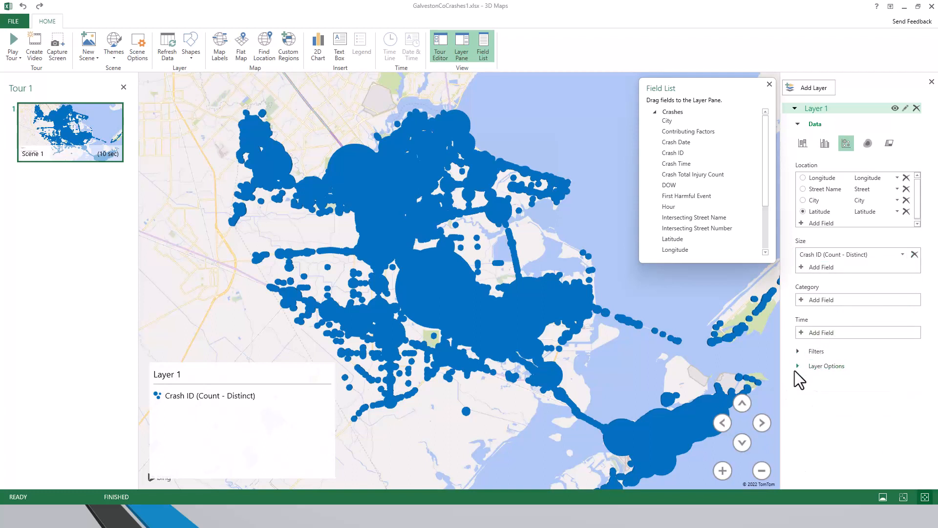
# - Add a Year filter to Layer 1 and set it to No Aggregation
pyautogui.click(798, 352)
pyautogui.scroll(-3, 766, 228)
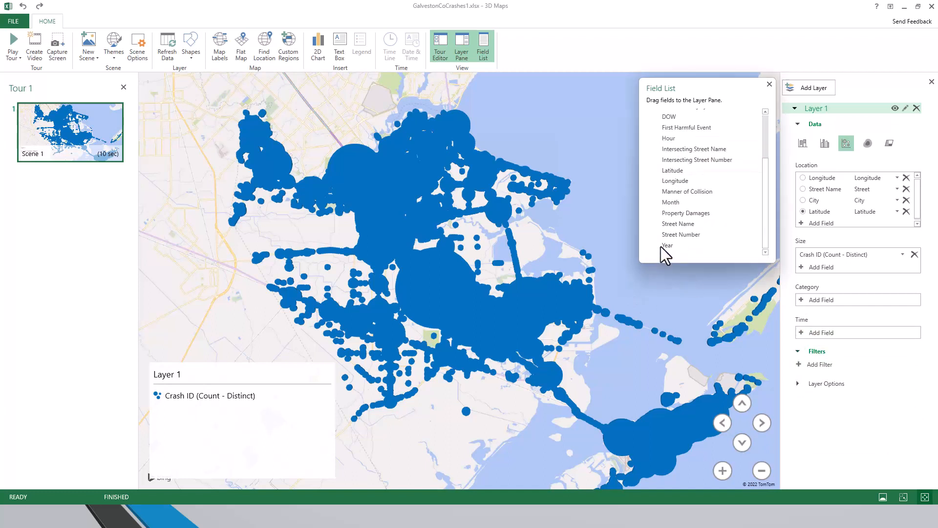
pyautogui.moveTo(661, 247); pyautogui.dragTo(832, 373)
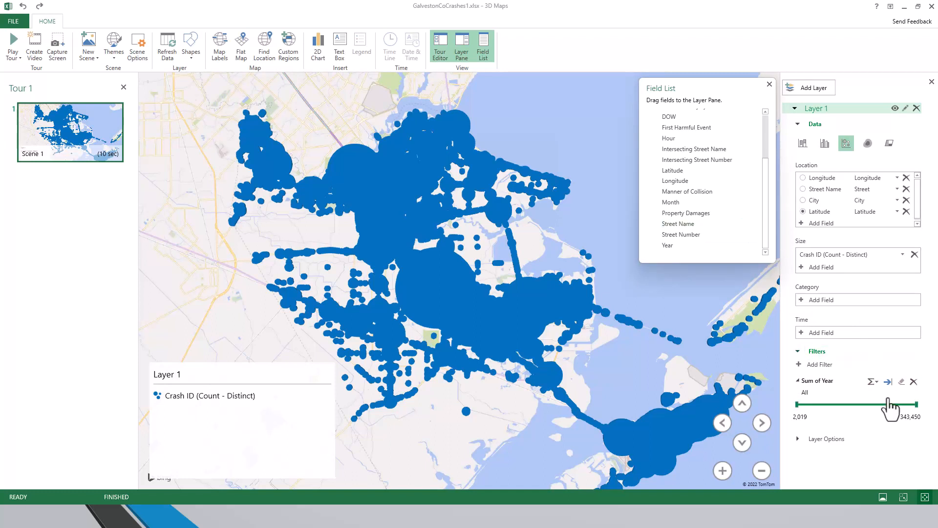
pyautogui.click(874, 382)
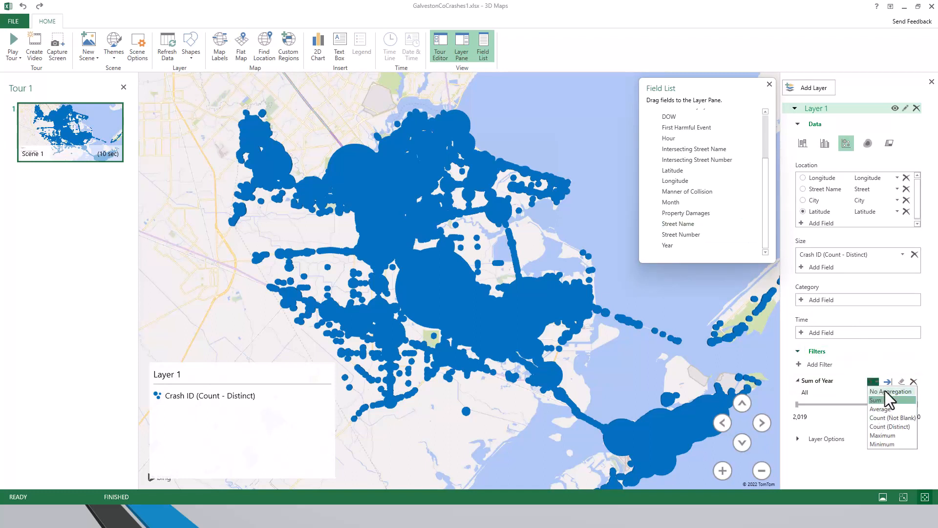
pyautogui.click(884, 391)
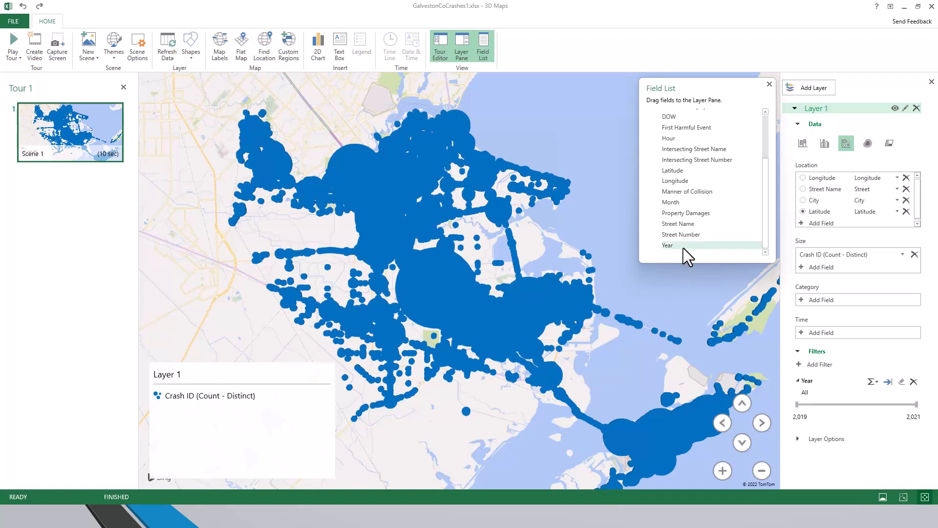
# - Add a Month filter to Layer 1 and set it to No Aggregation
pyautogui.moveTo(673, 203); pyautogui.dragTo(820, 403)
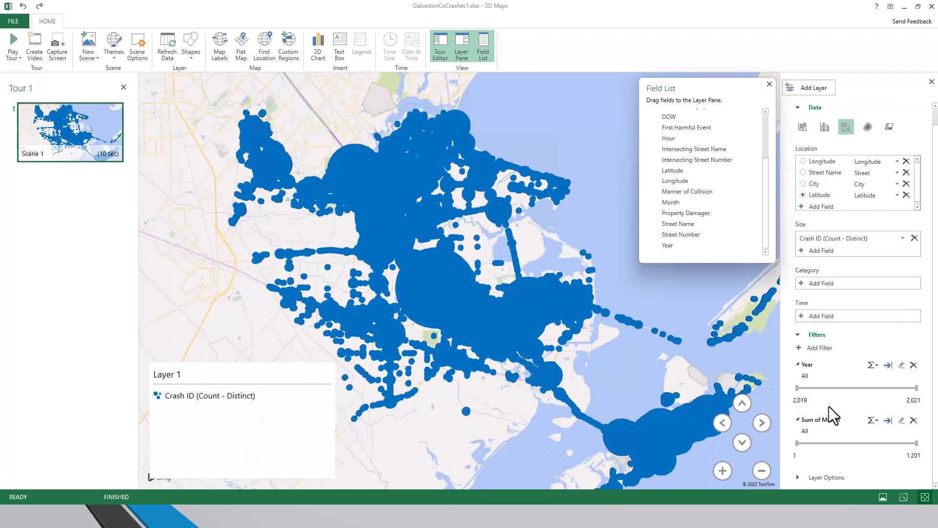
pyautogui.click(873, 421)
pyautogui.click(876, 430)
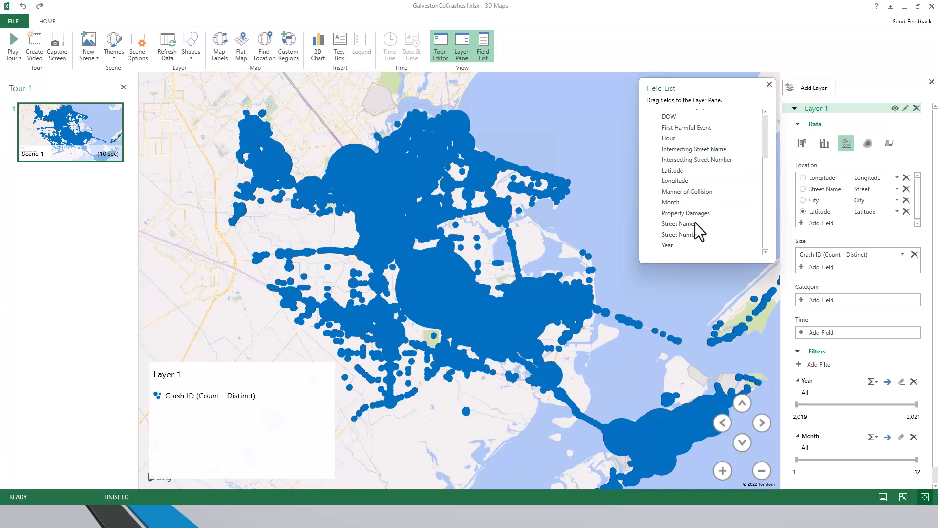
# - Add a Sum of Crash Total Injury Count filter to Layer 1 and restrict it to exactly 45
pyautogui.scroll(3, 704, 182)
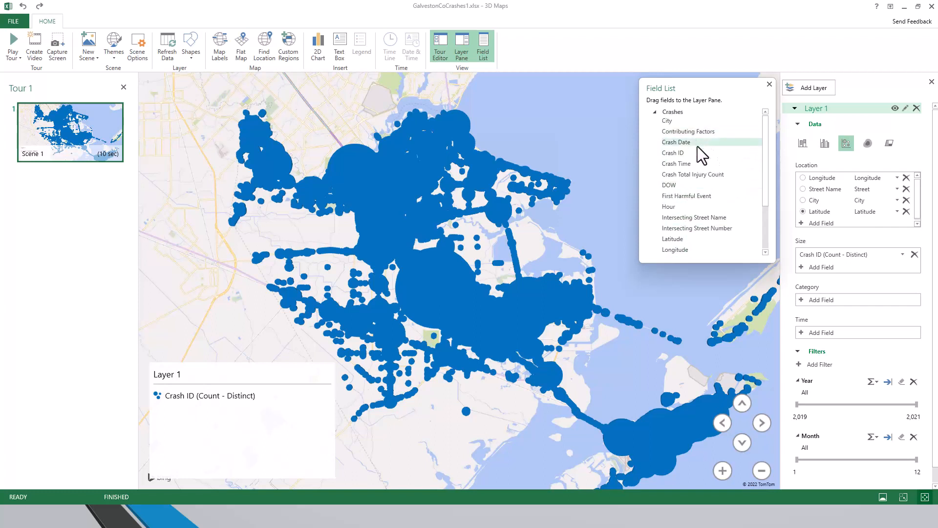
pyautogui.moveTo(698, 175); pyautogui.dragTo(844, 467)
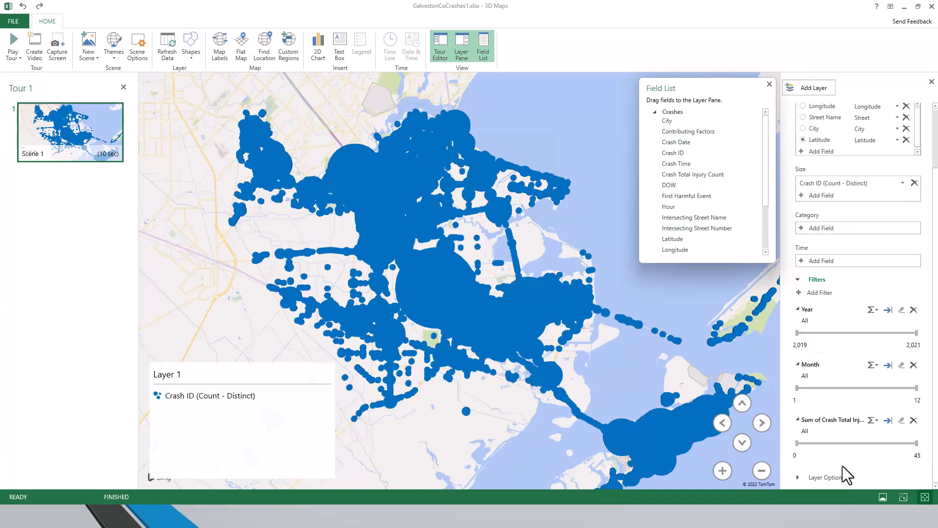
pyautogui.click(849, 419)
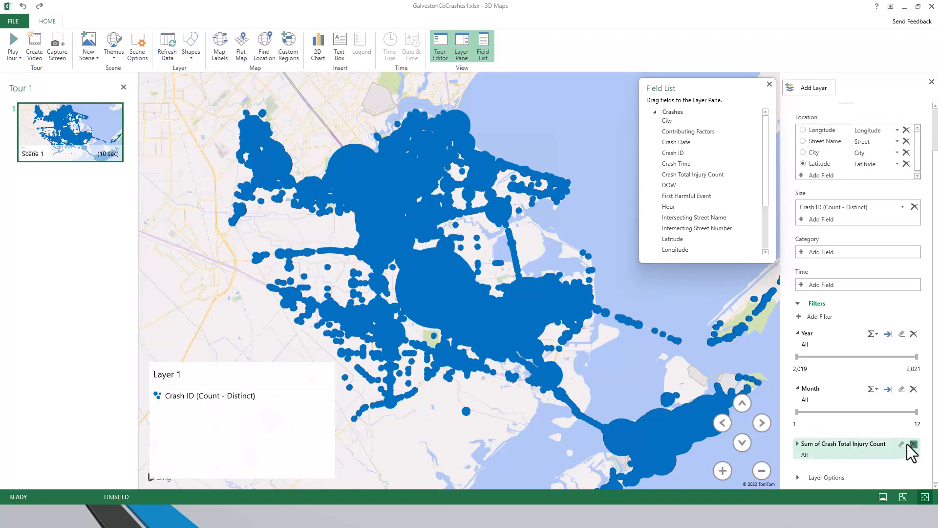
pyautogui.scroll(1, 829, 446)
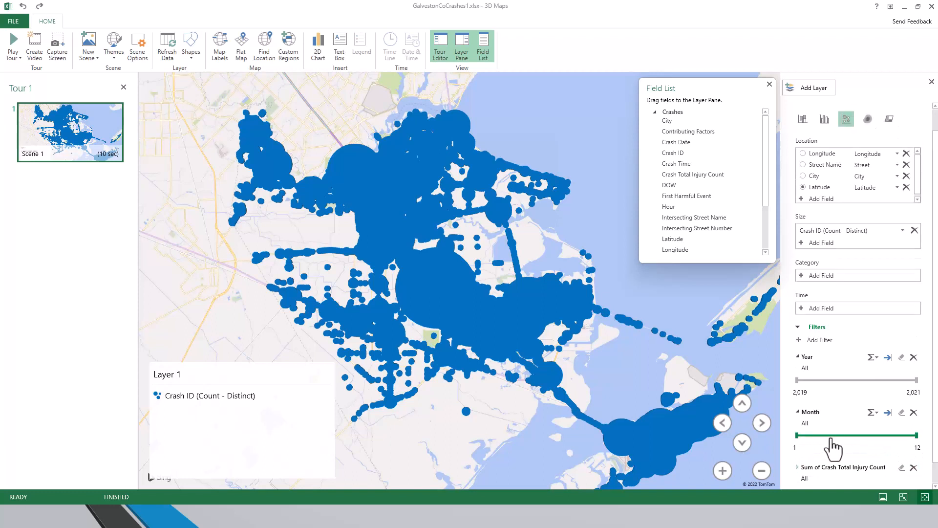
pyautogui.click(804, 473)
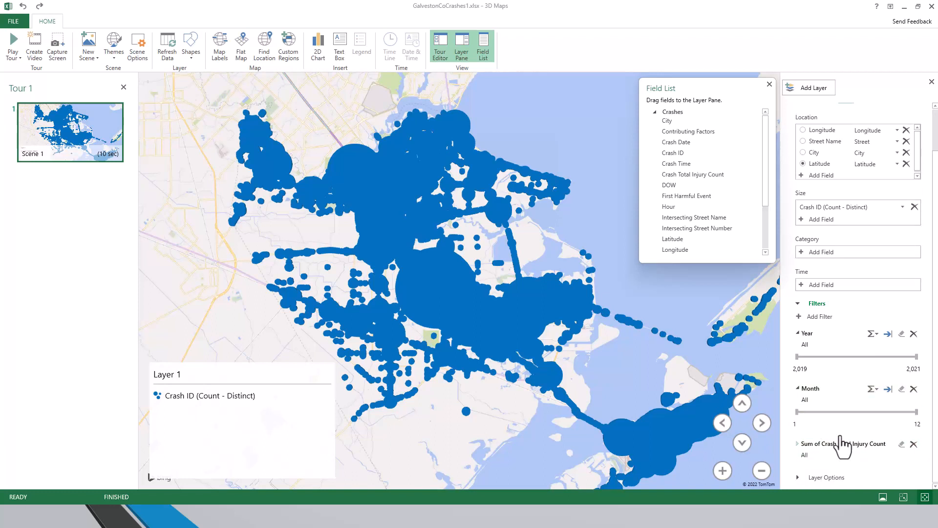
pyautogui.click(798, 444)
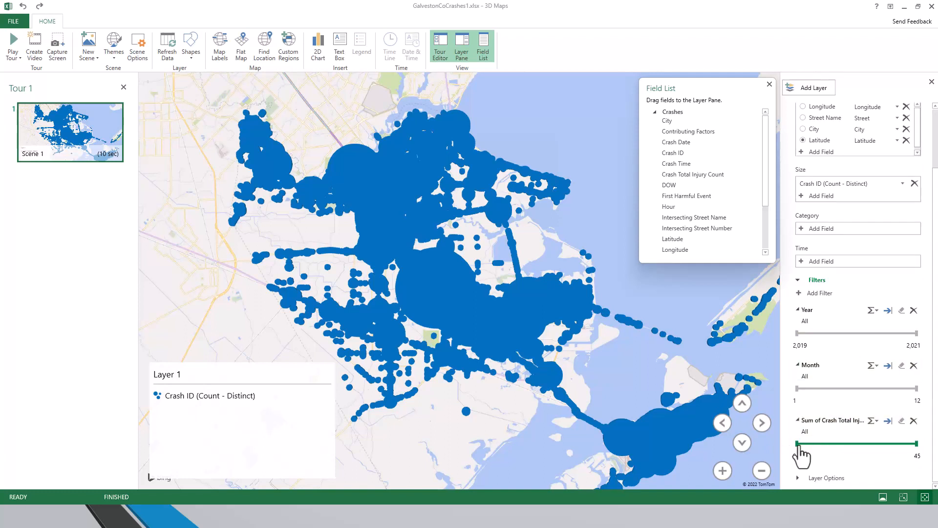
pyautogui.moveTo(797, 444); pyautogui.dragTo(922, 441)
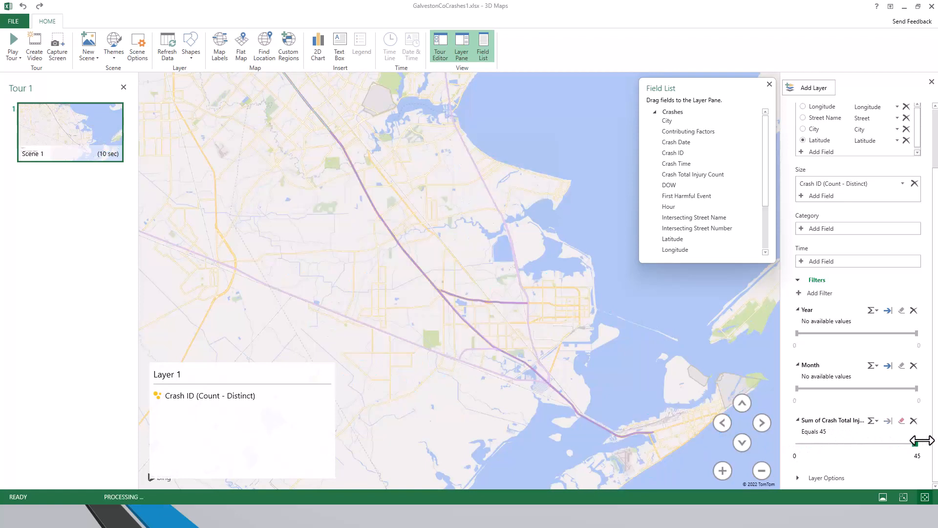
pyautogui.moveTo(485, 289)
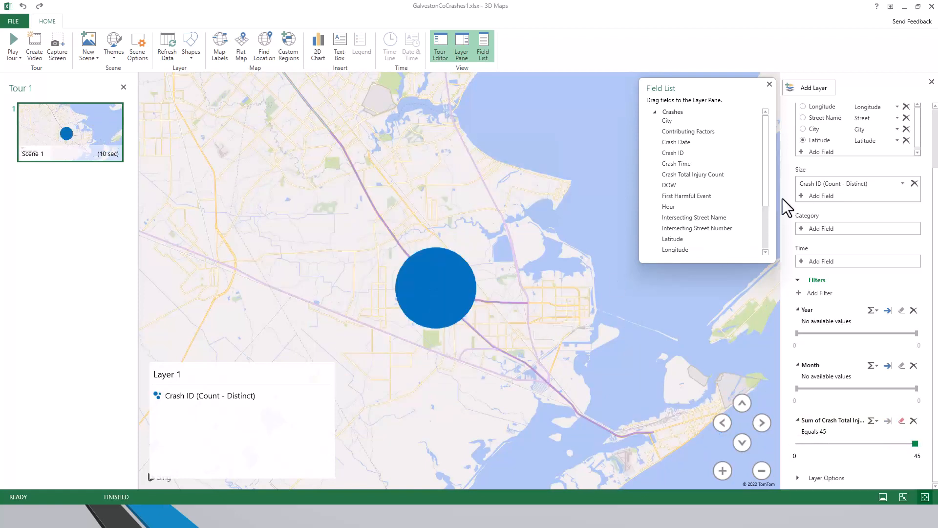
# - Switch Layer 1's visualization back to Stacked Column and remove Crash ID from its Height
pyautogui.scroll(3, 934, 145)
pyautogui.click(802, 142)
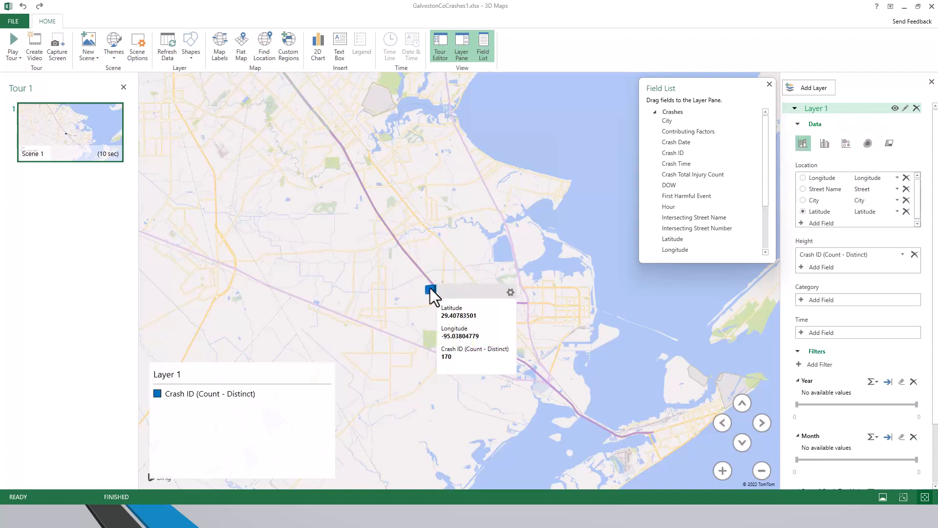
pyautogui.click(915, 255)
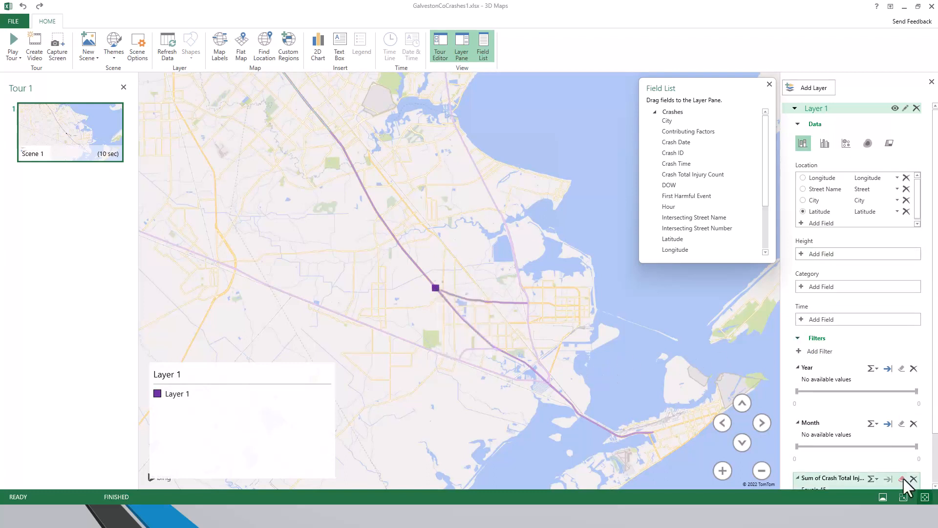
# - Widen Layer 1's Sum of Crash Total Injury Count filter to crashes with between 1 and 45 injuries
pyautogui.scroll(-2, 909, 430)
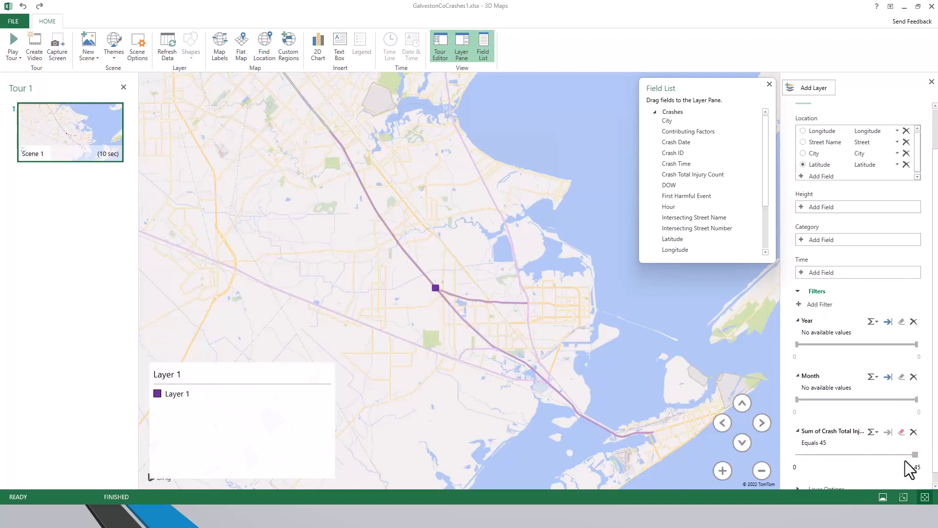
pyautogui.moveTo(914, 454); pyautogui.dragTo(758, 506)
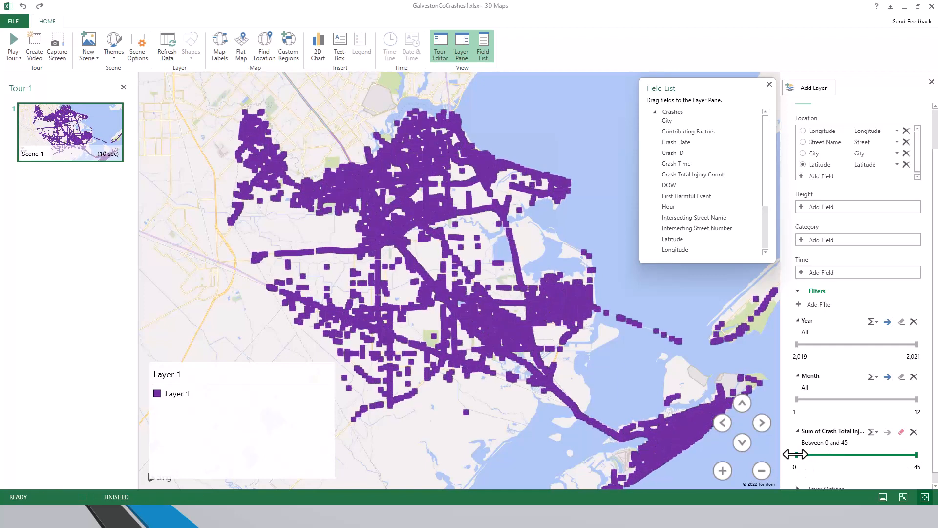
pyautogui.moveTo(797, 454); pyautogui.dragTo(800, 454)
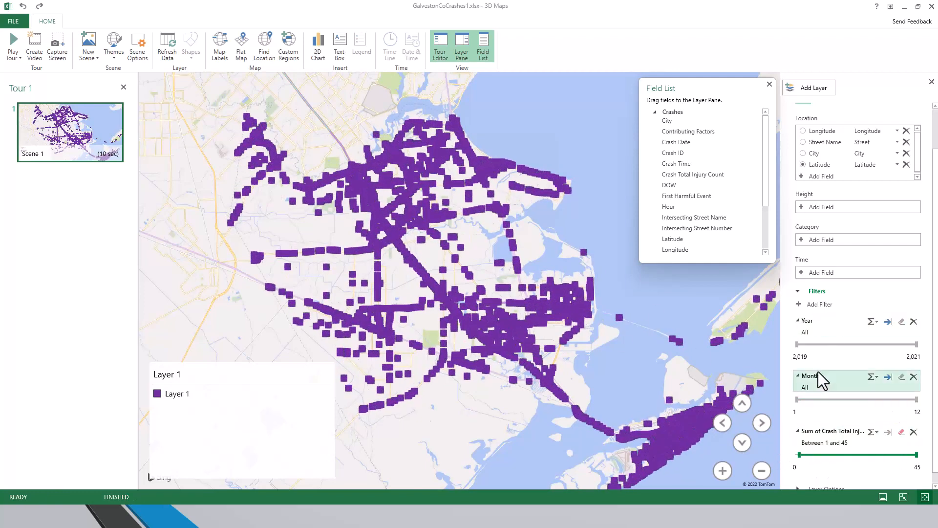
# - Restrict Layer 1's Year filter to 2021 only, and restore it to the 2019 to 2021 range
pyautogui.click(797, 343)
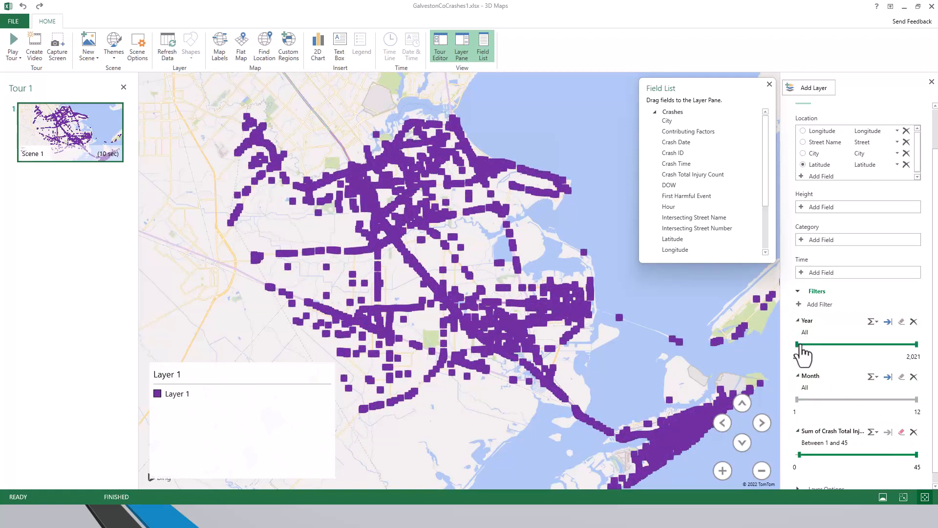
pyautogui.moveTo(797, 343); pyautogui.dragTo(909, 347)
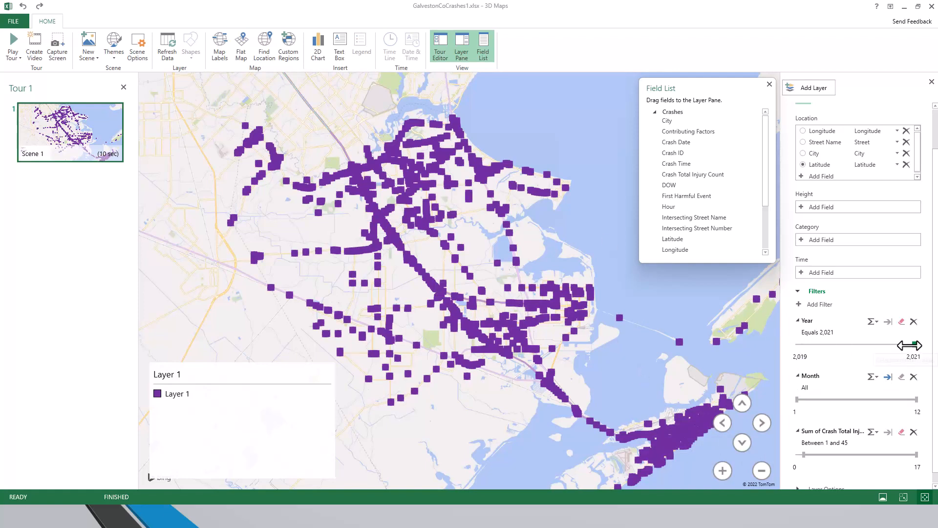
pyautogui.moveTo(909, 345); pyautogui.dragTo(797, 343)
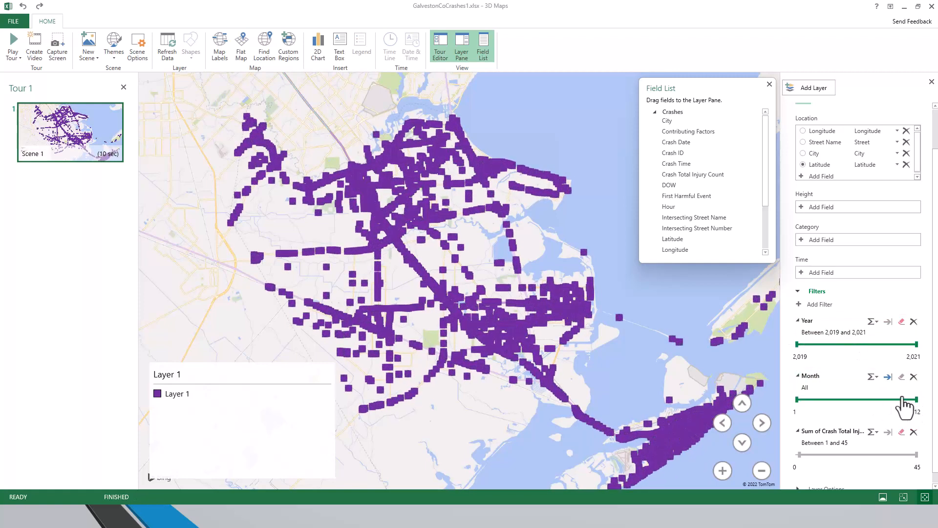
# - Set the Sum of Crash Total Injury Count filter to between 0 and 45 and change Layer 1's visualization to Heat Map
pyautogui.scroll(-1, 907, 438)
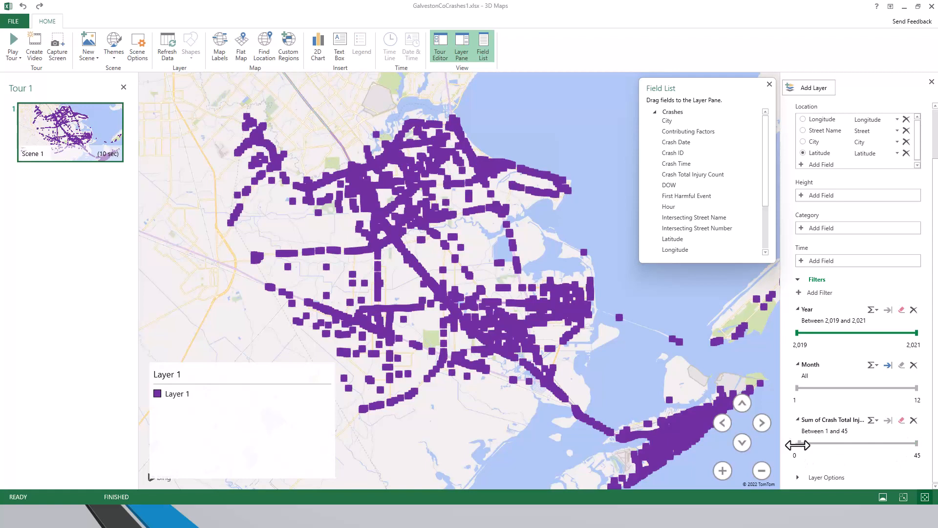
pyautogui.moveTo(798, 445); pyautogui.dragTo(777, 442)
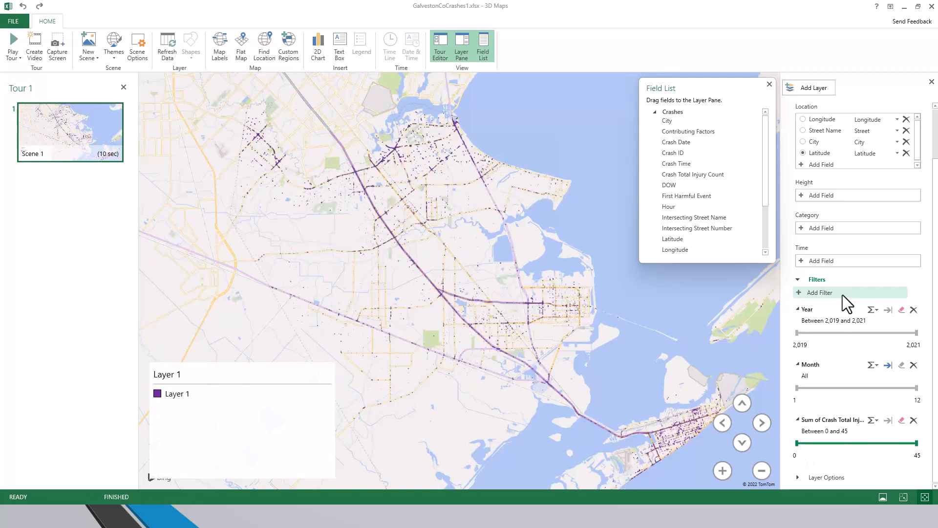
pyautogui.scroll(2, 880, 182)
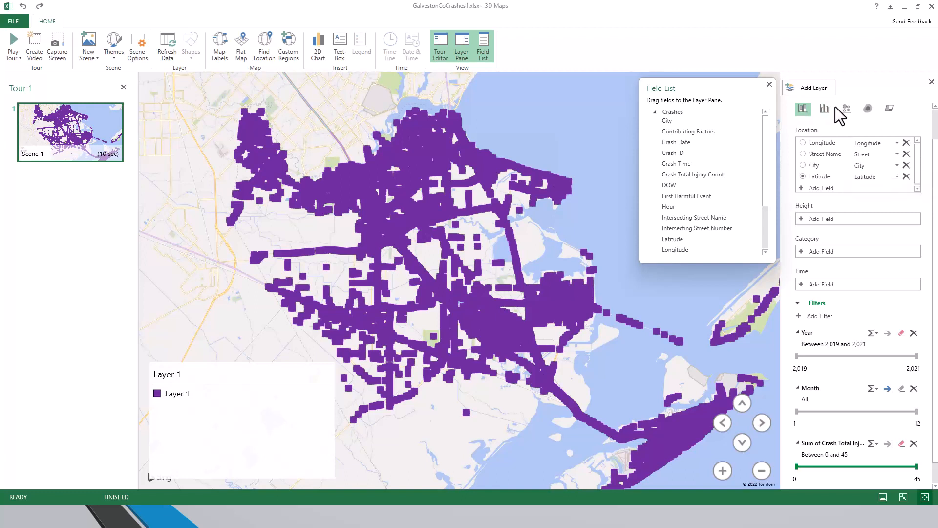
pyautogui.click(868, 111)
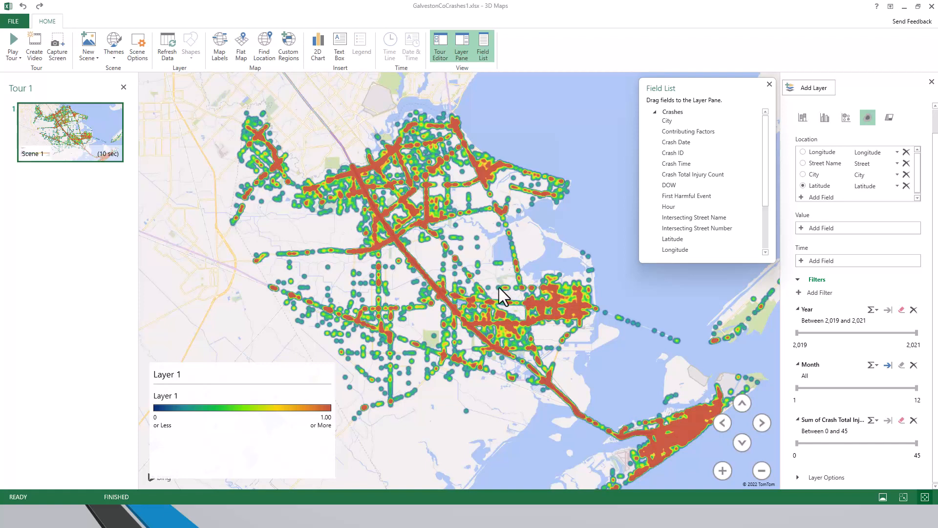
# - Examine the crash heat map across Galveston County, including a close look at the dense crash corridors near the coast
pyautogui.moveTo(518, 293); pyautogui.dragTo(491, 272)
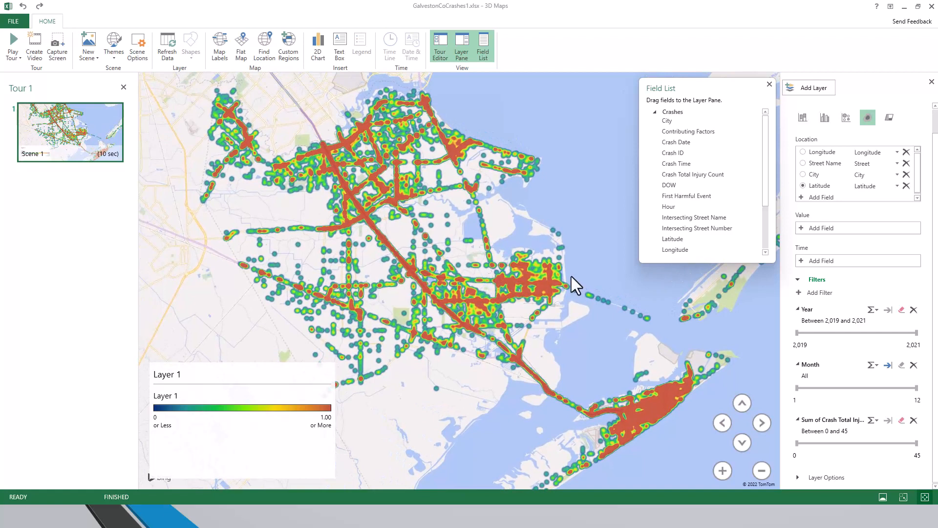
pyautogui.moveTo(437, 263); pyautogui.dragTo(423, 286)
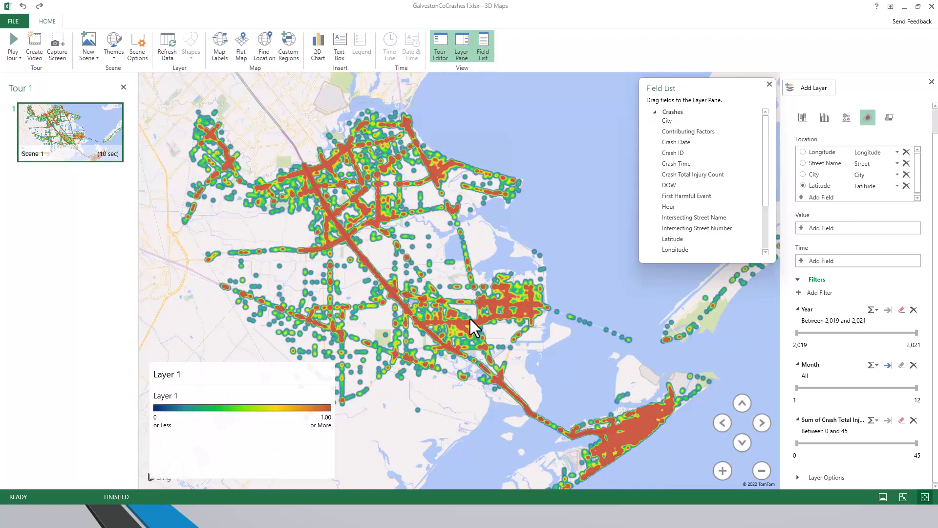
pyautogui.scroll(3, 469, 317)
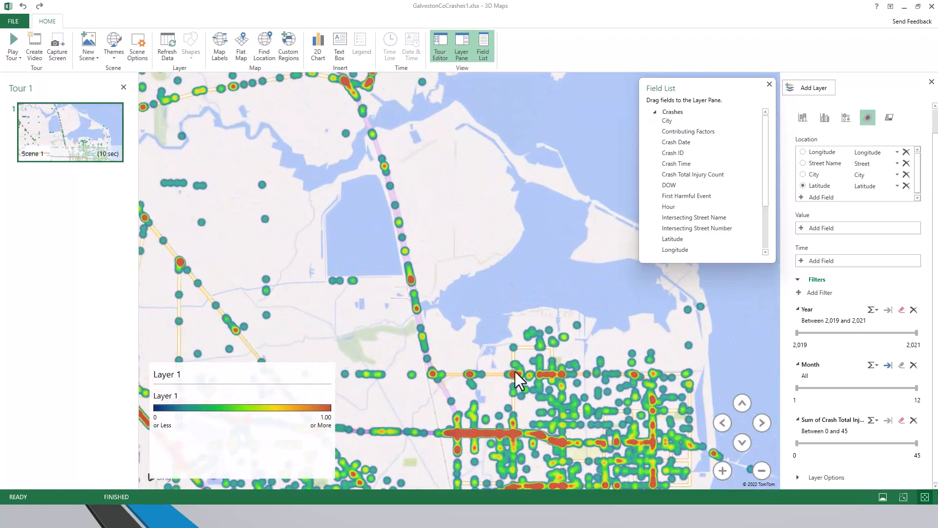
pyautogui.moveTo(520, 418); pyautogui.dragTo(521, 306)
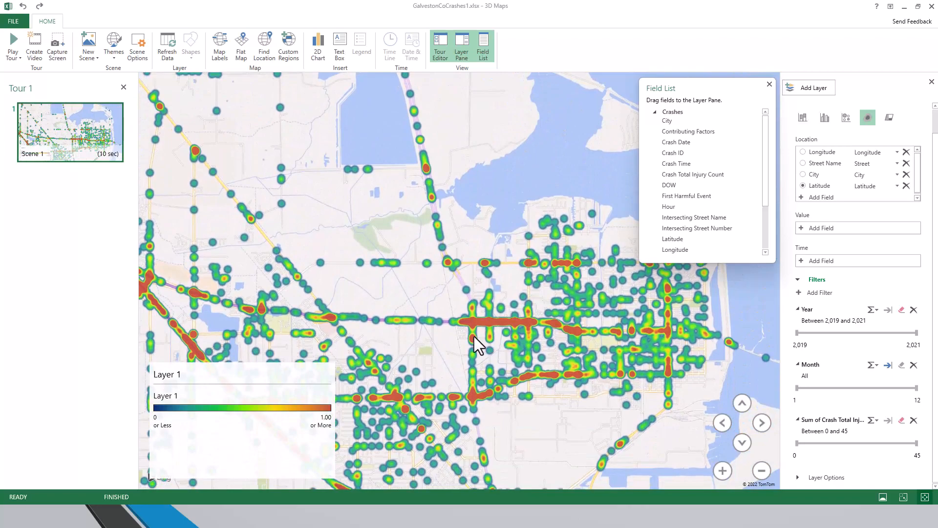
pyautogui.scroll(2, 476, 335)
pyautogui.scroll(2, 487, 329)
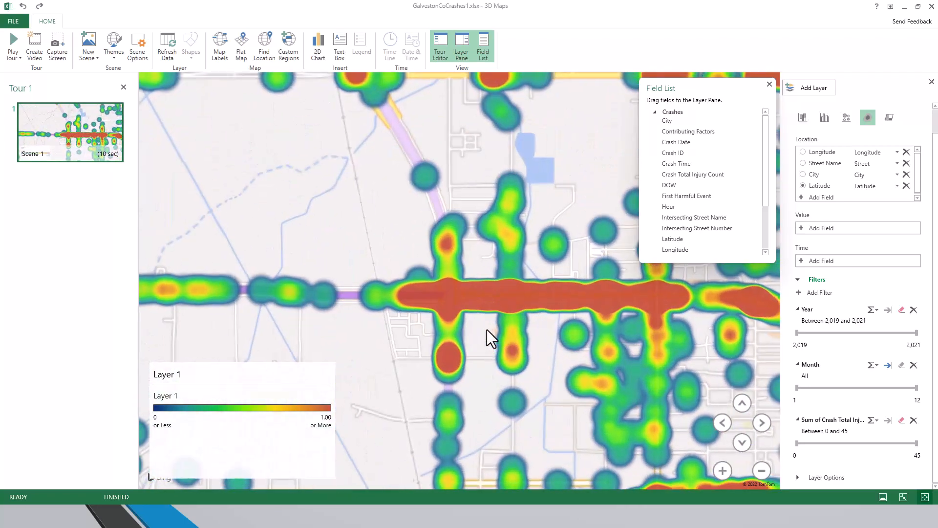
pyautogui.scroll(-5, 486, 330)
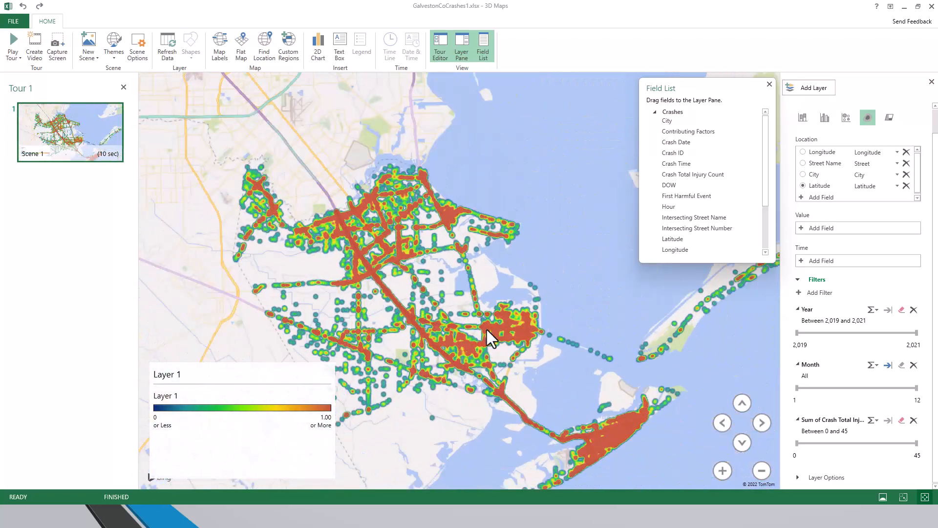
pyautogui.scroll(3, 483, 335)
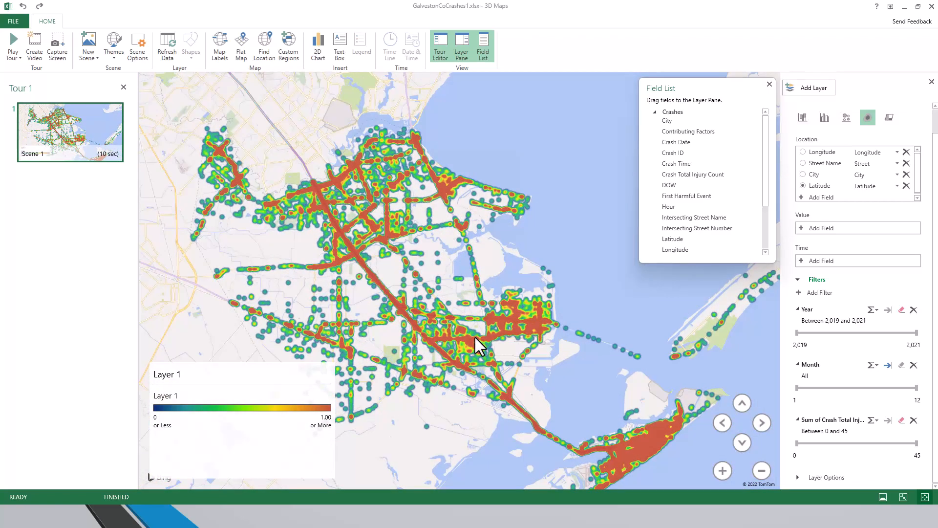
pyautogui.moveTo(515, 336); pyautogui.dragTo(473, 318)
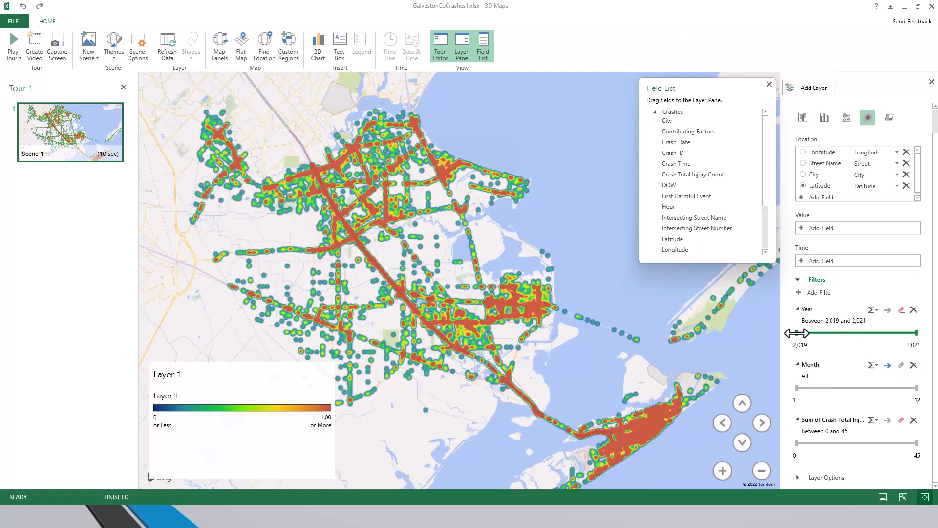
# - Restrict Layer 1's Year filter to 2021 and its Sum of Crash Total Injury Count filter to between 1 and 17
pyautogui.moveTo(797, 332); pyautogui.dragTo(912, 336)
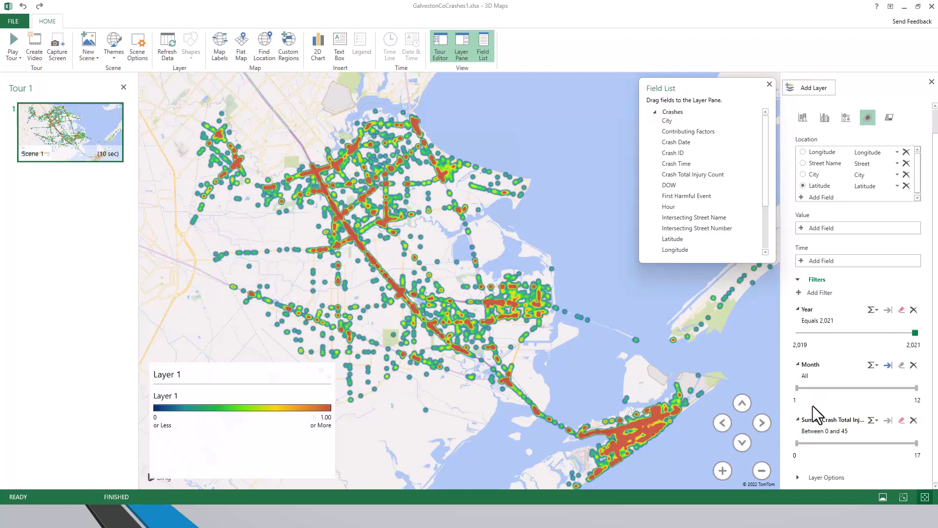
pyautogui.moveTo(797, 442); pyautogui.dragTo(803, 443)
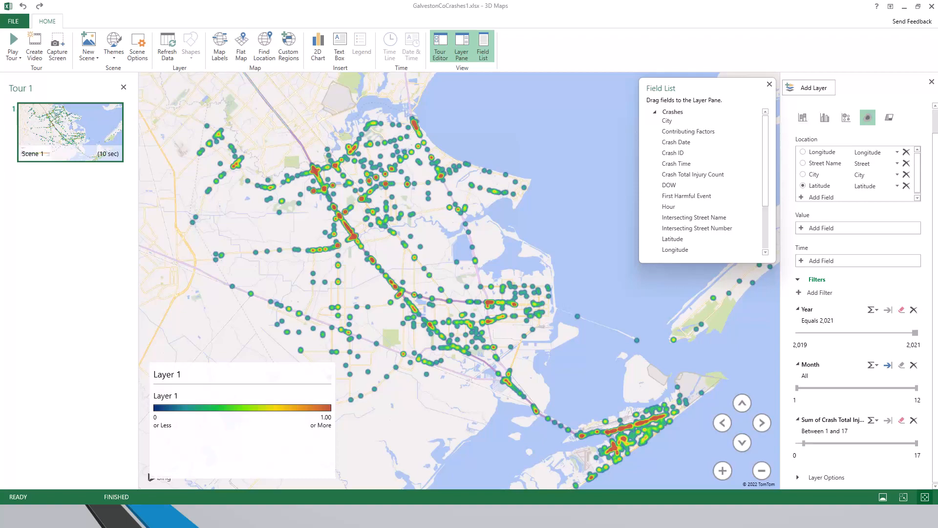
# - Switch to the GalvestonCoCrashes1.xlsx workbook in Excel and maximize its window to show the crash table
pyautogui.moveTo(0, 59); pyautogui.dragTo(450, 92)
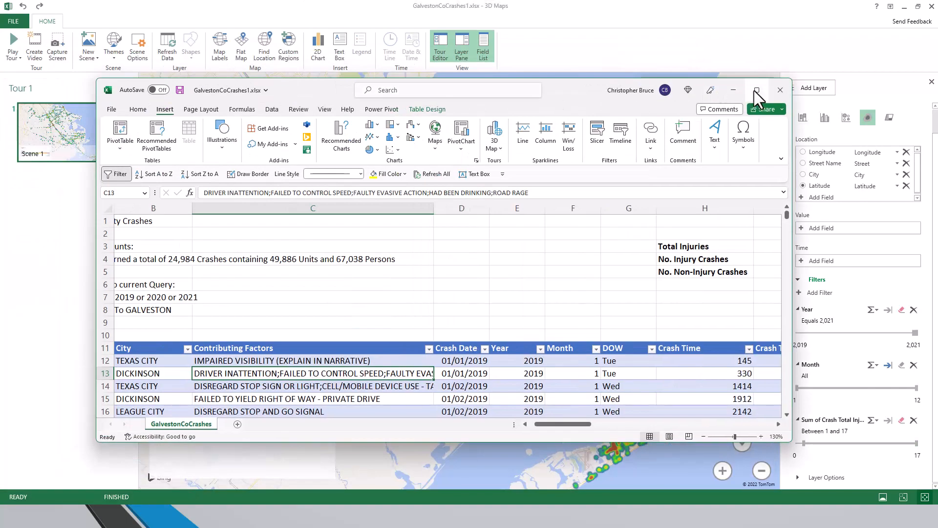
pyautogui.click(756, 90)
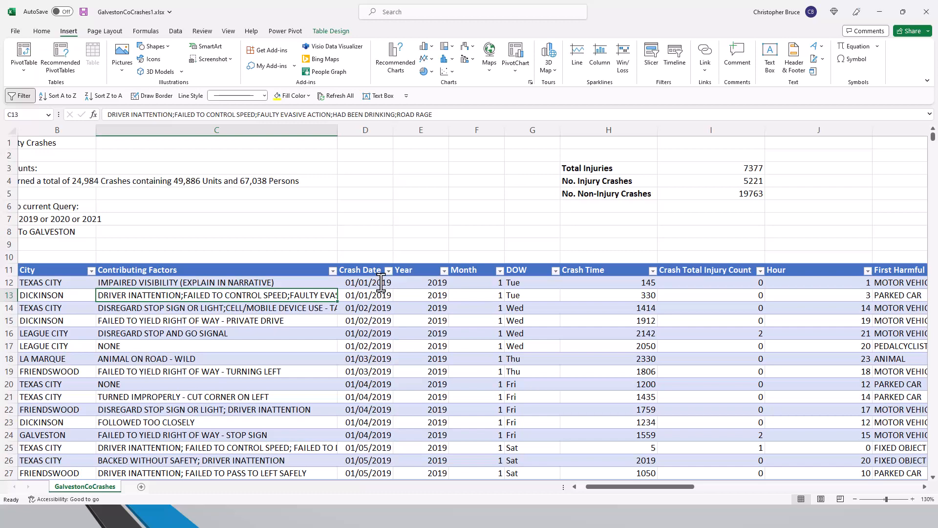
pyautogui.scroll(-1, 378, 285)
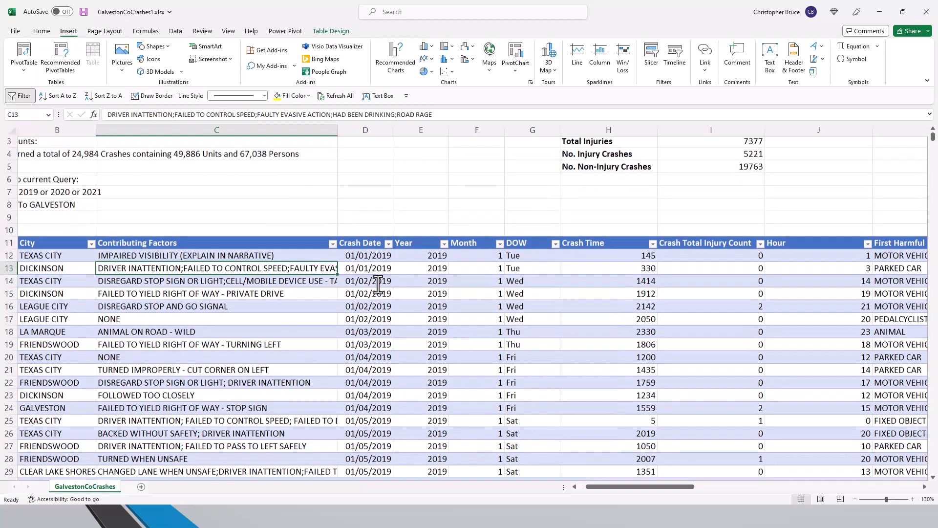
pyautogui.scroll(1, 378, 285)
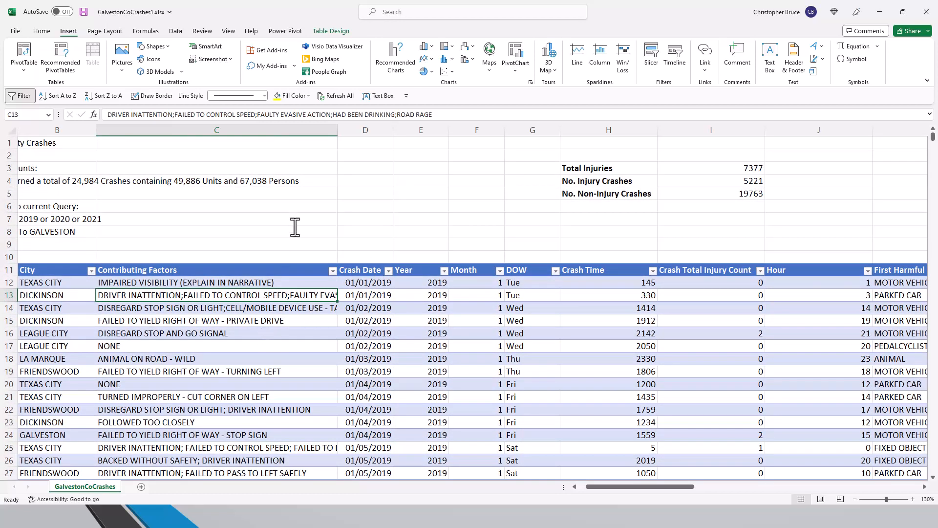
# - Insert a new table column between Contributing Factors and Crash Date and give it the header Speed
pyautogui.rightClick(373, 129)
pyautogui.click(312, 203)
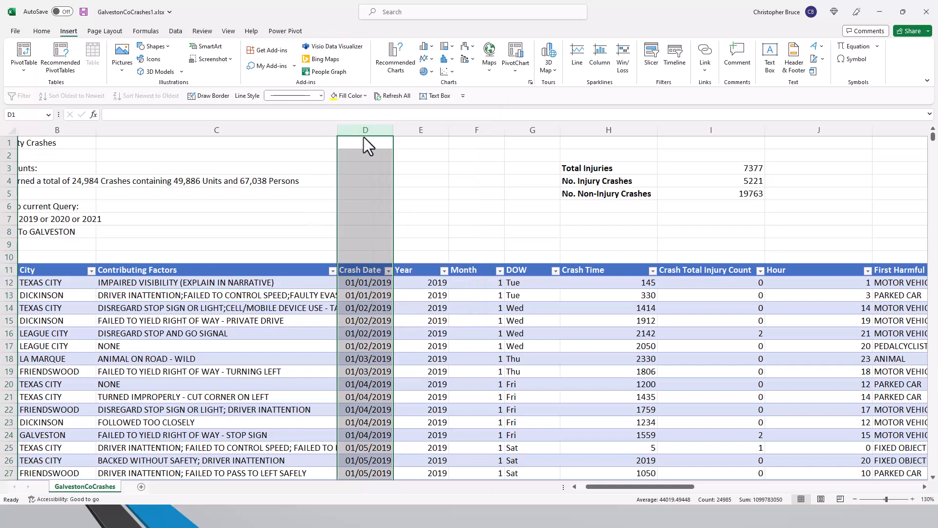
pyautogui.rightClick(371, 129)
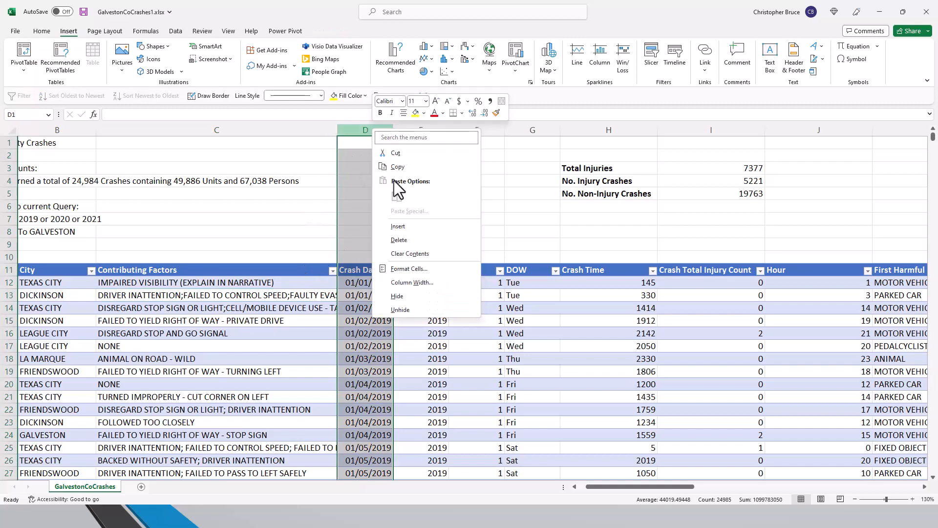
pyautogui.click(411, 222)
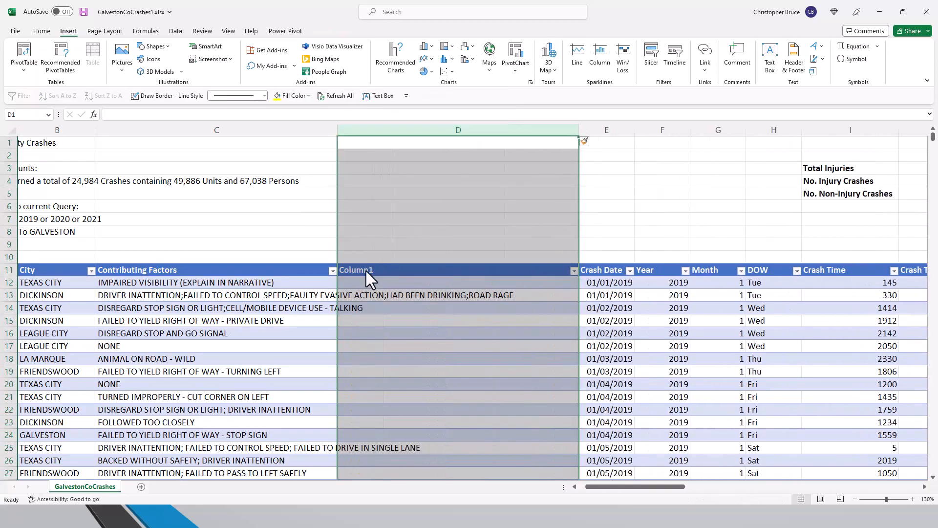
pyautogui.click(365, 271)
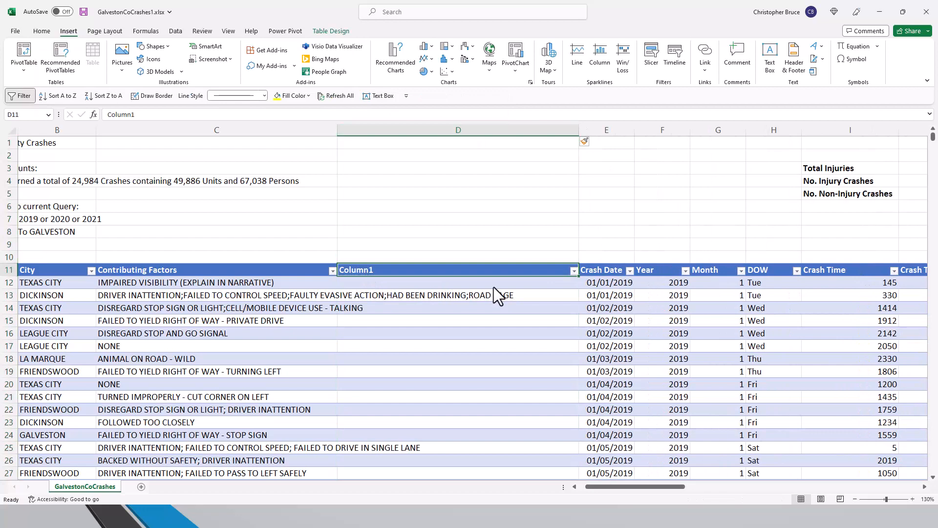
pyautogui.write('Speed')
pyautogui.press('Return')
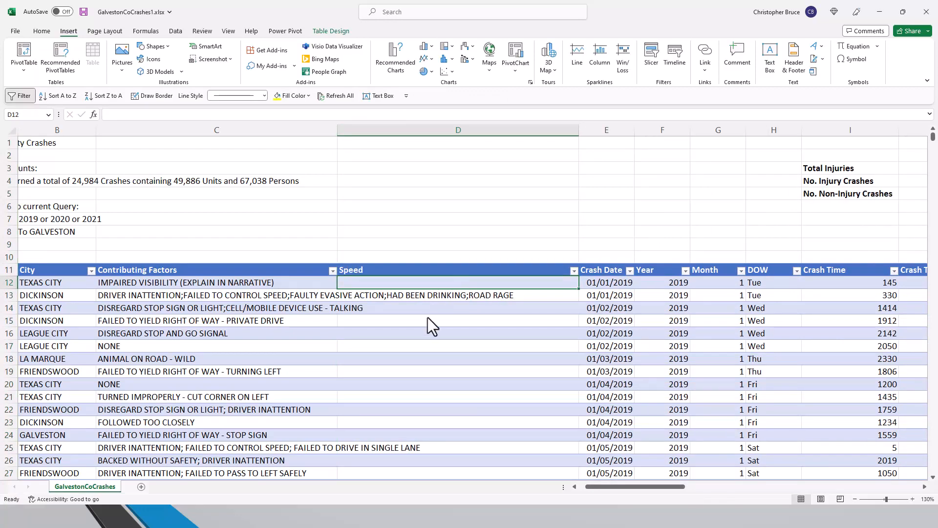
# - Widen the Contributing Factors column so that its longer entries fit
pyautogui.moveTo(339, 130); pyautogui.dragTo(454, 151)
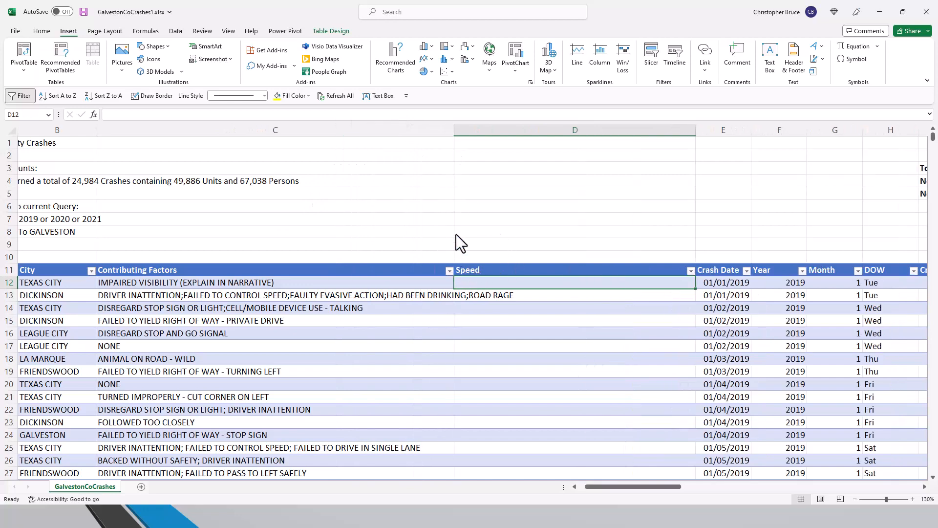
pyautogui.moveTo(454, 128); pyautogui.dragTo(522, 153)
pyautogui.scroll(-2, 571, 291)
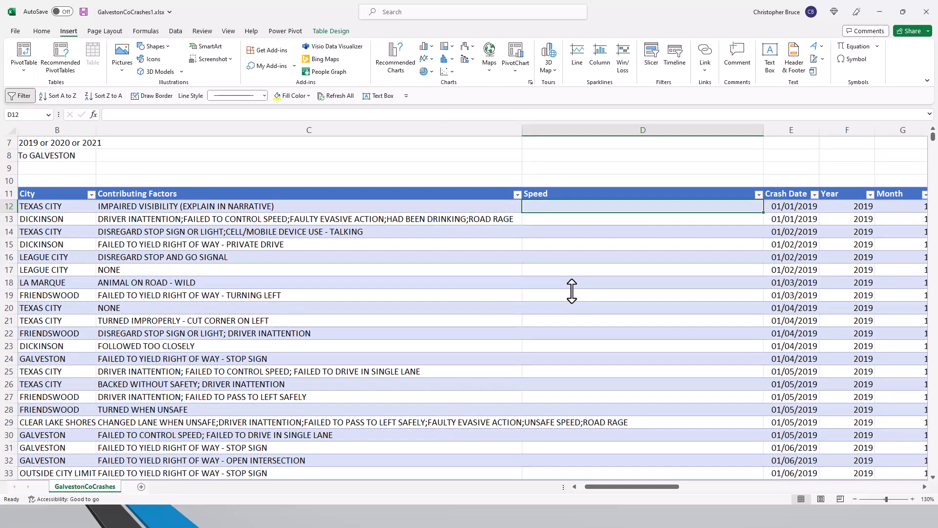
pyautogui.scroll(2, 572, 291)
pyautogui.scroll(-1, 572, 291)
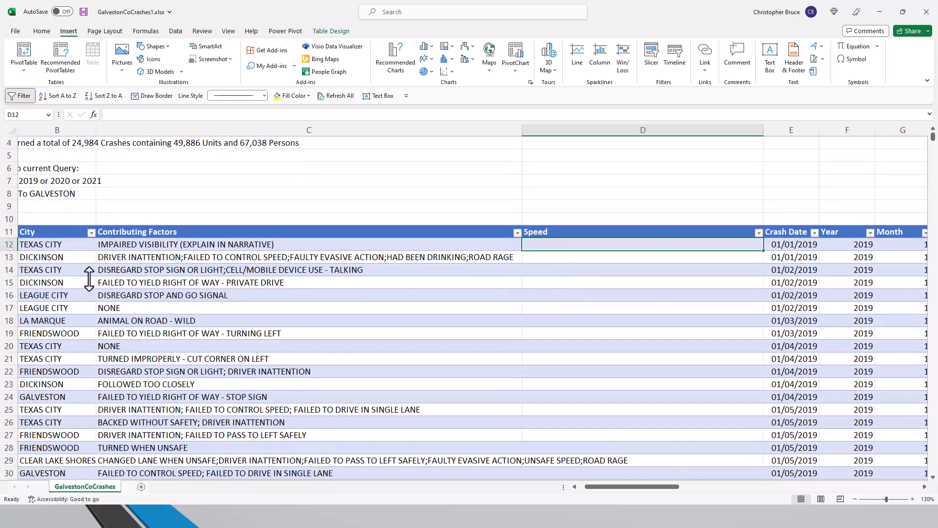
# - Examine the Contributing Factors entries in the first table rows, next to the empty Speed column
pyautogui.click(643, 270)
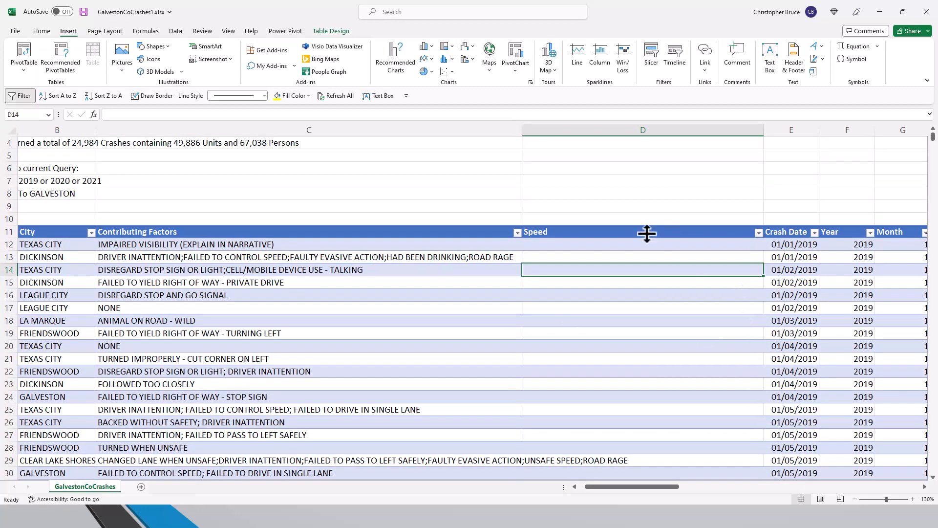
pyautogui.click(615, 244)
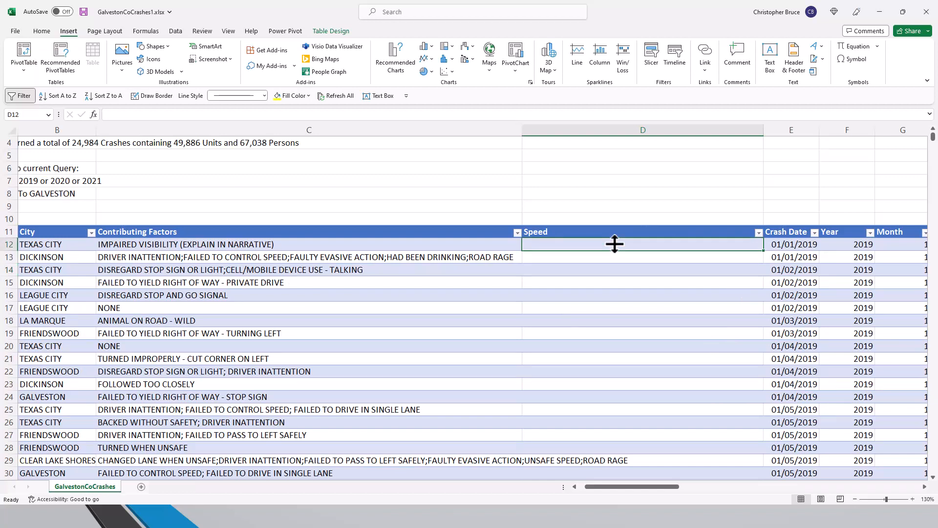
pyautogui.press('Left')
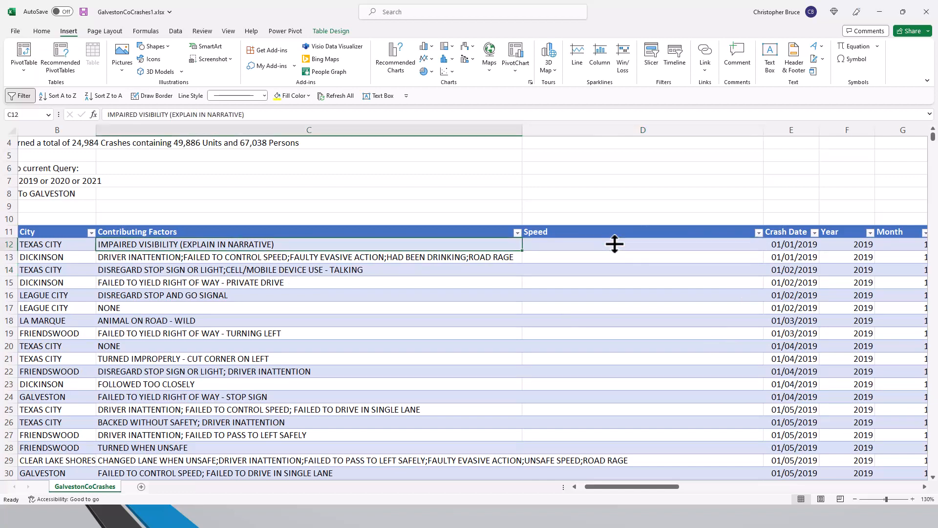
pyautogui.press('Down')
pyautogui.press('Up')
pyautogui.press('Down')
pyautogui.press('Up')
pyautogui.press('Down')
pyautogui.press('Up')
pyautogui.press('Down')
pyautogui.press('Down')
pyautogui.press('Down')
pyautogui.press('Down')
pyautogui.press('Down')
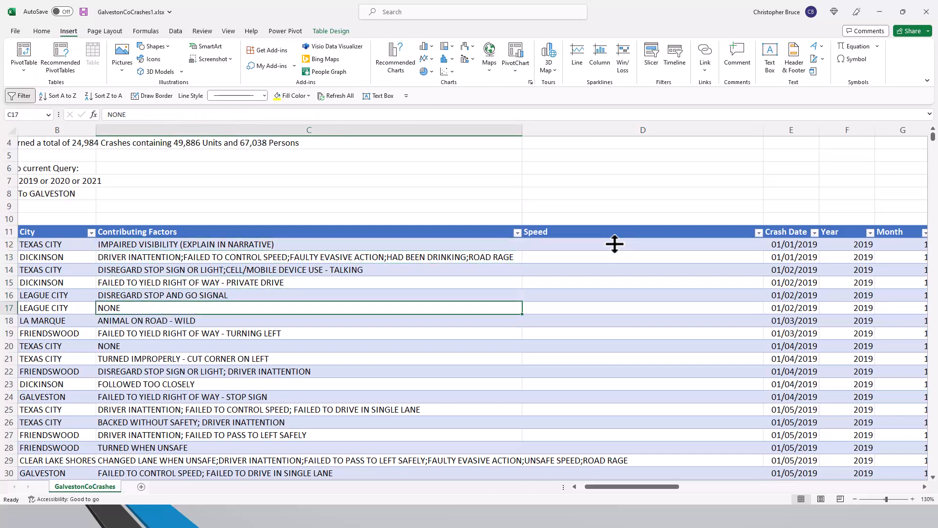
pyautogui.press('Up')
pyautogui.press('Up')
pyautogui.press('Up')
pyautogui.press('Up')
# - Fill the Speed column with the formula =SEARCH("SPEED",C12), entered in D12
pyautogui.click(615, 244)
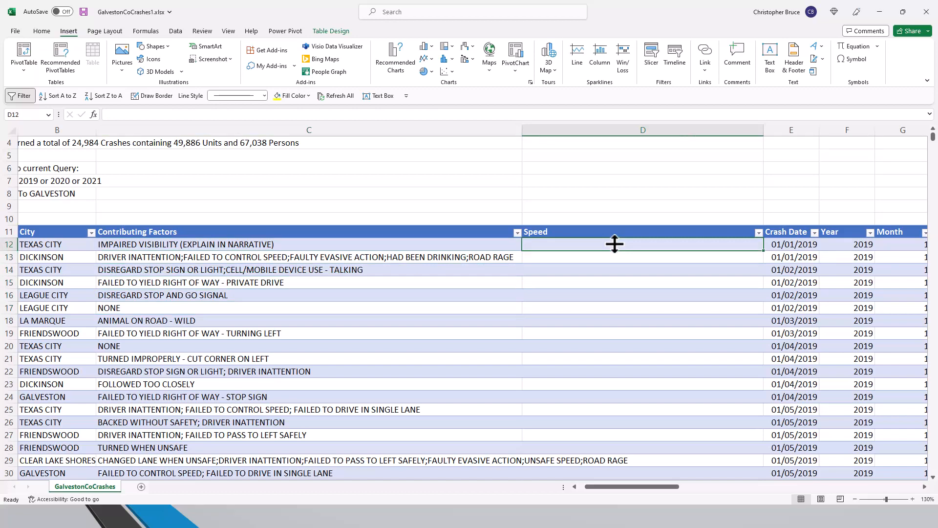
pyautogui.write('=')
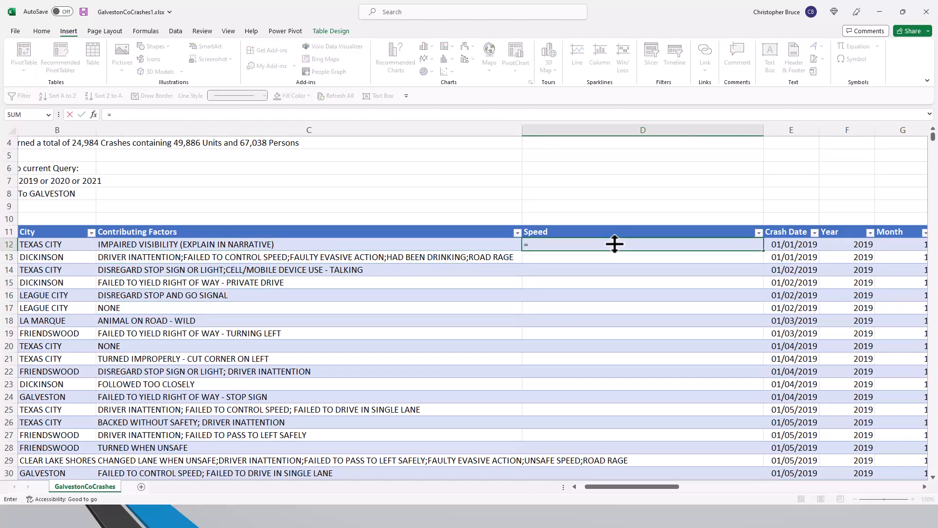
pyautogui.write('sea')
pyautogui.press('Tab')
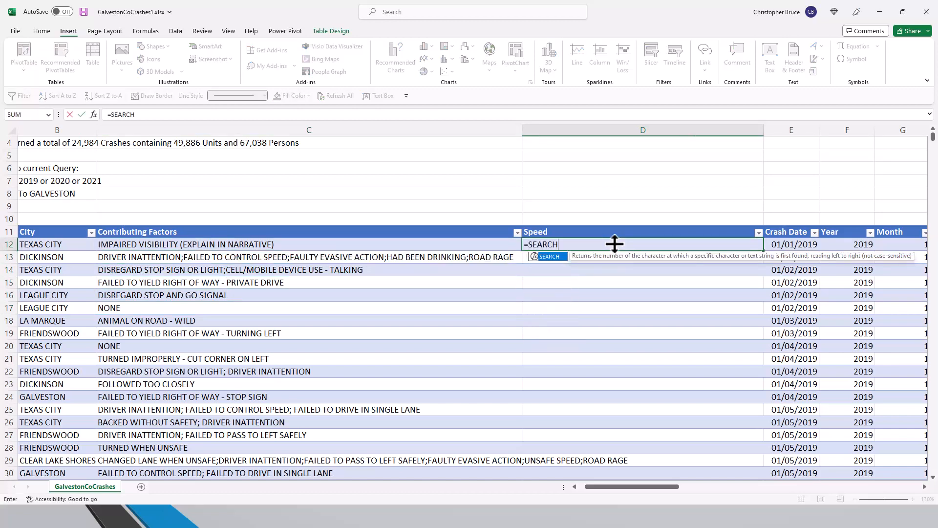
pyautogui.write('"SPEED')
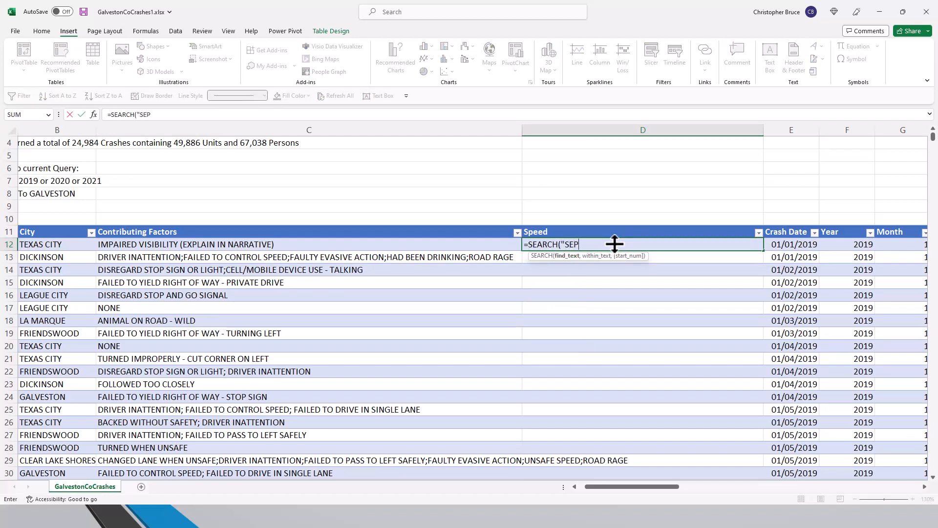
pyautogui.write('",')
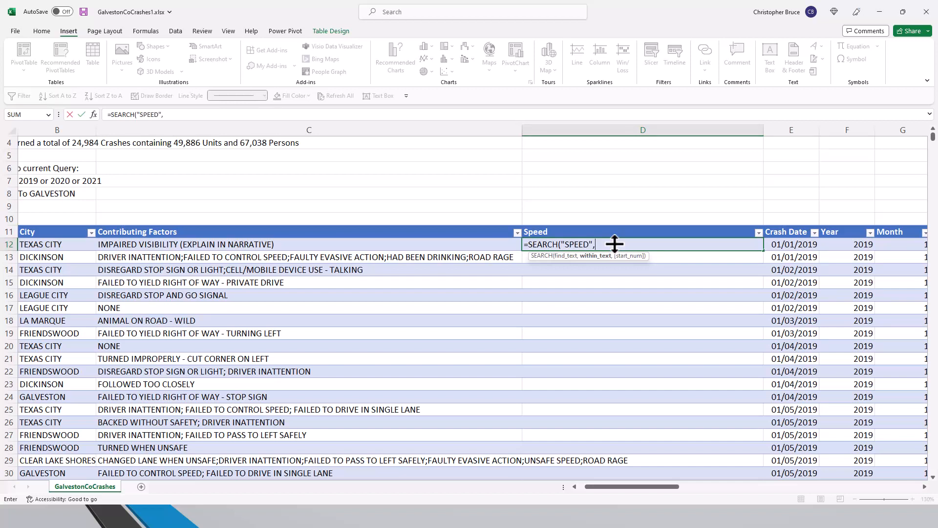
pyautogui.write('C12)')
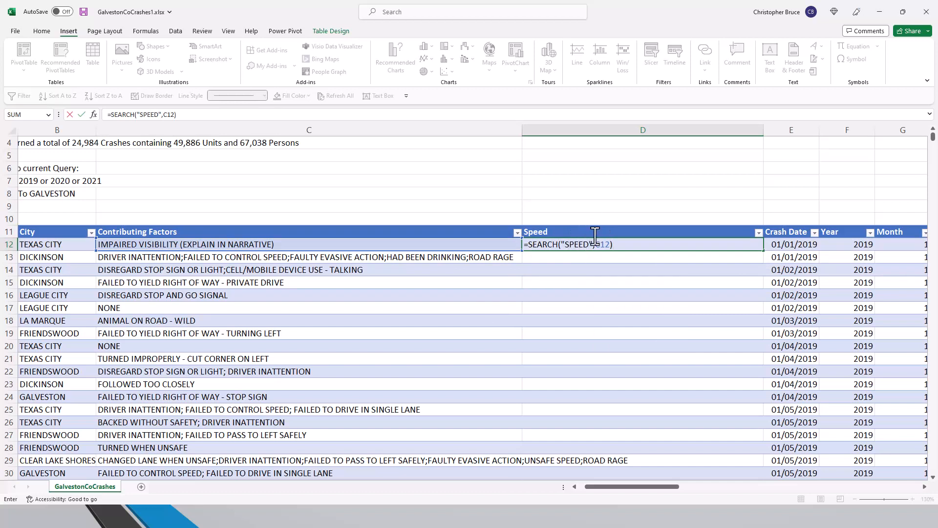
pyautogui.click(597, 244)
pyautogui.press('Return')
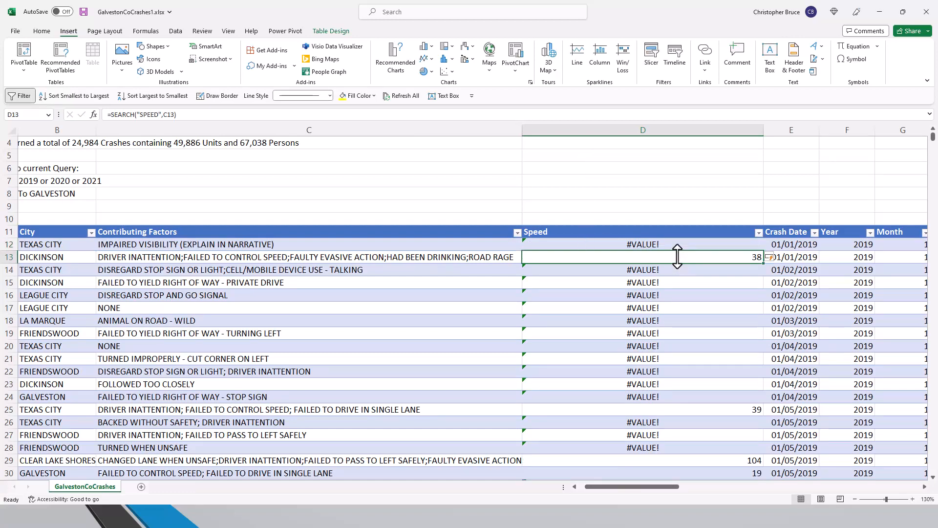
pyautogui.click(659, 282)
pyautogui.click(663, 259)
pyautogui.click(665, 244)
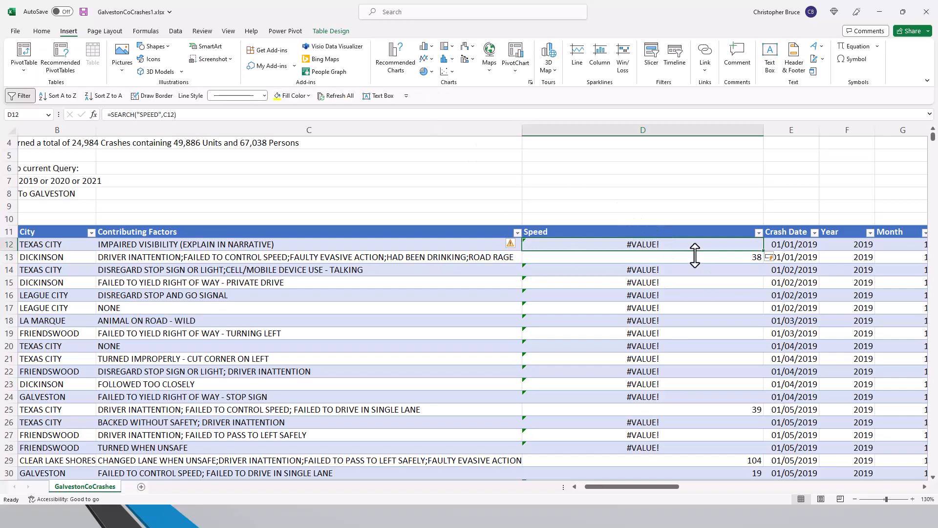
pyautogui.doubleClick(656, 245)
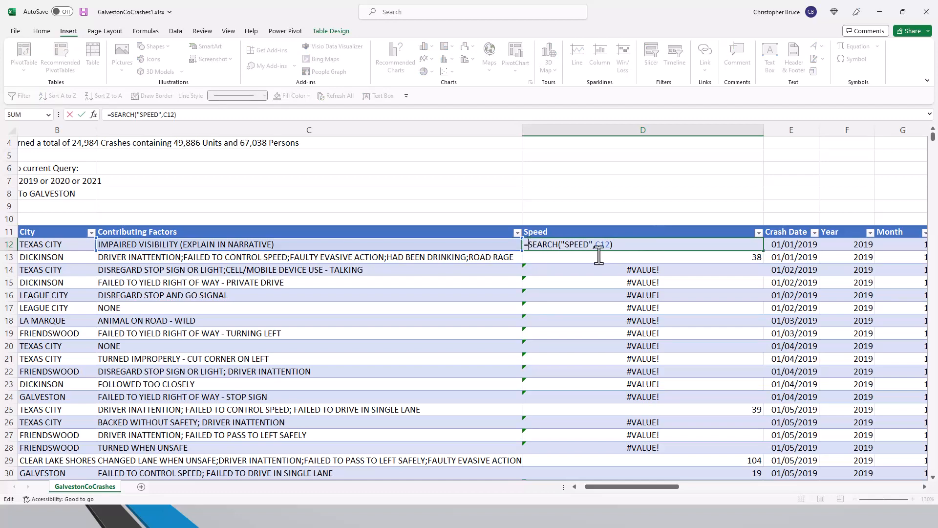
pyautogui.write('ISNUMBER(')
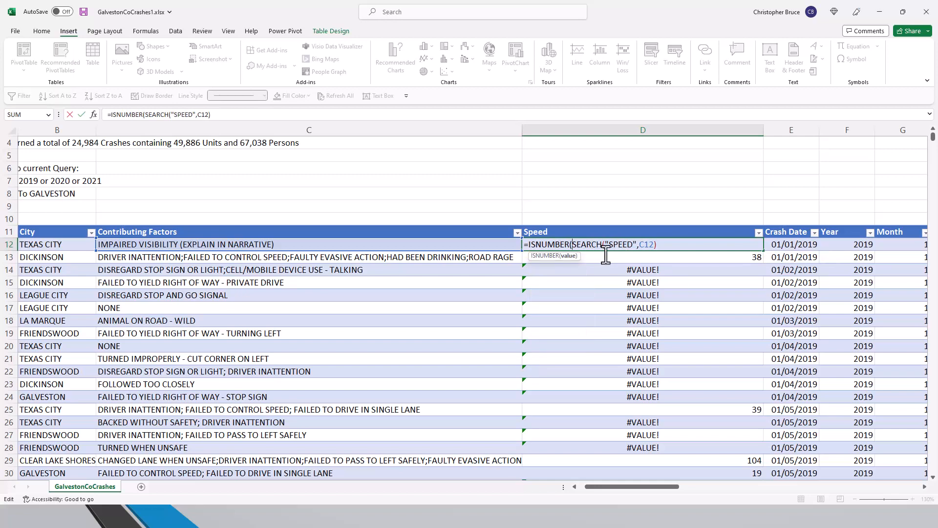
pyautogui.press('Escape')
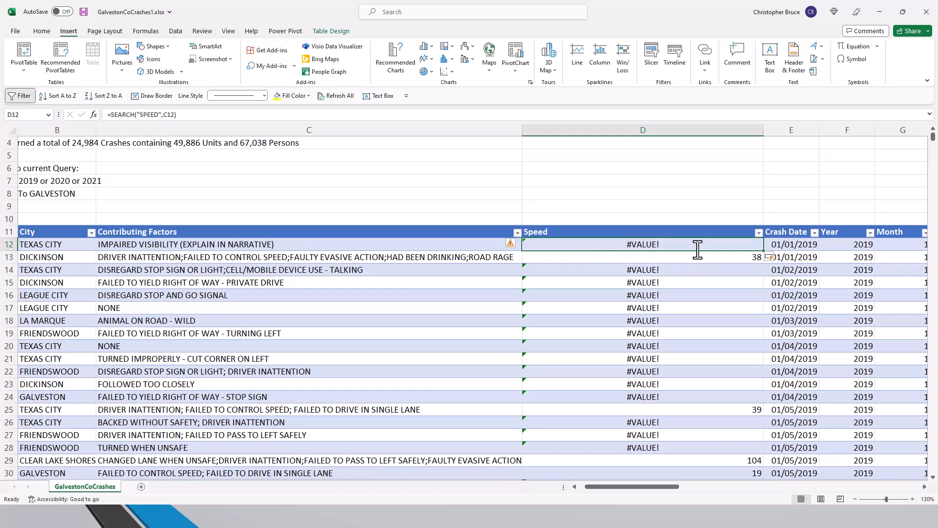
pyautogui.click(728, 258)
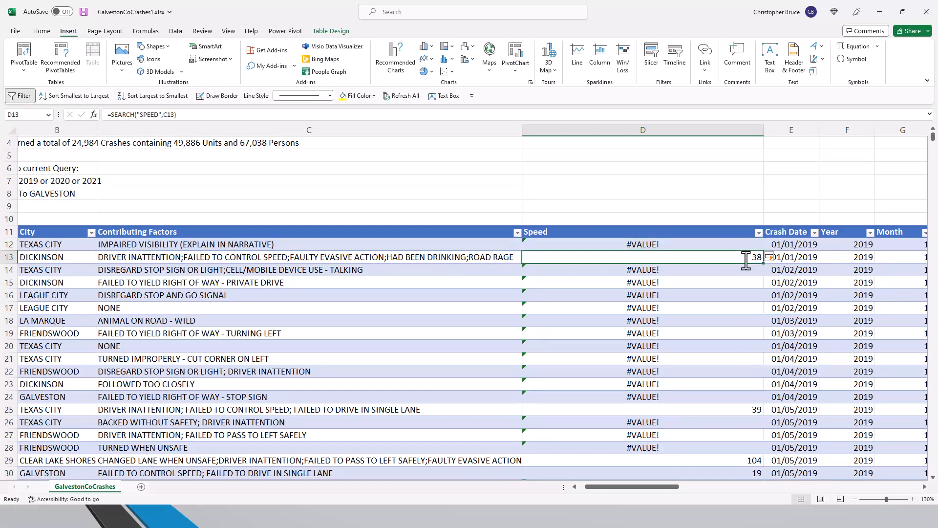
# - Wrap the Speed column formula in D12 in ISNUMBER so it reads =ISNUMBER(SEARCH("SPEED",C12))
pyautogui.click(666, 245)
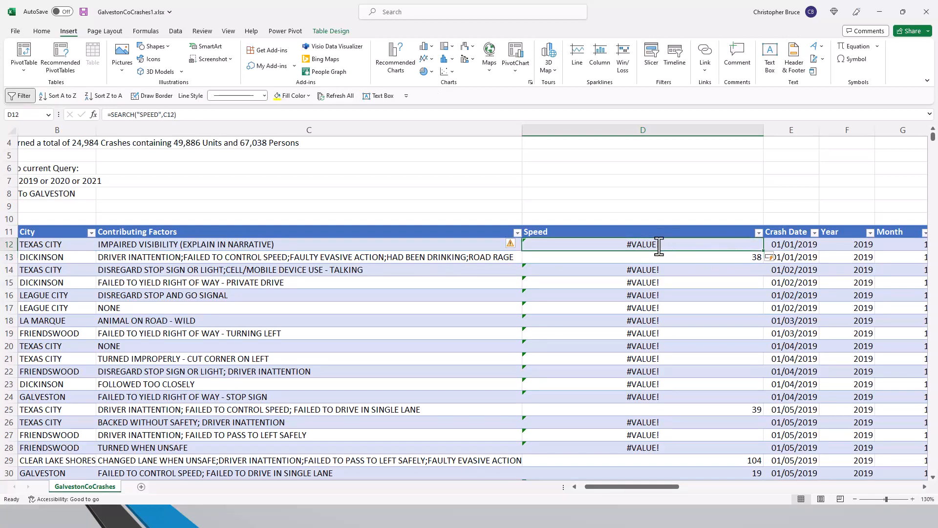
pyautogui.doubleClick(666, 244)
pyautogui.click(530, 245)
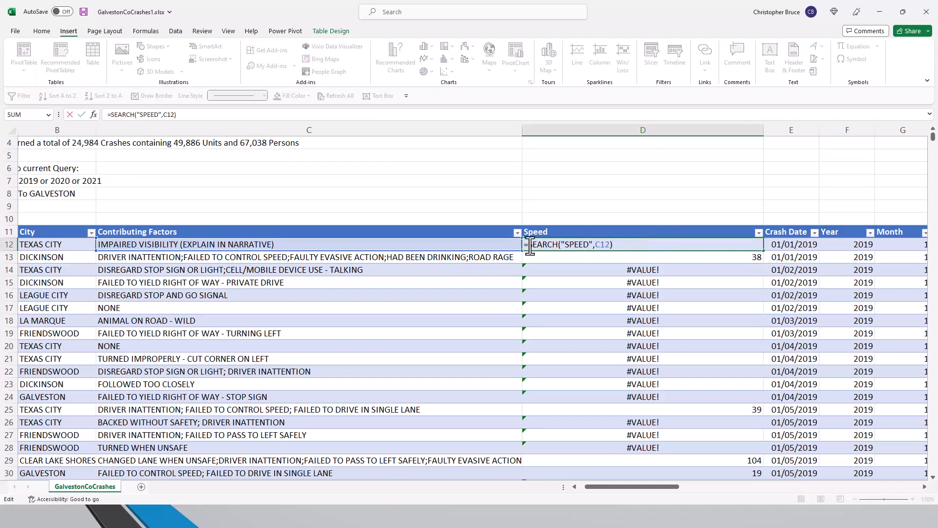
pyautogui.write('ISNUMBER(')
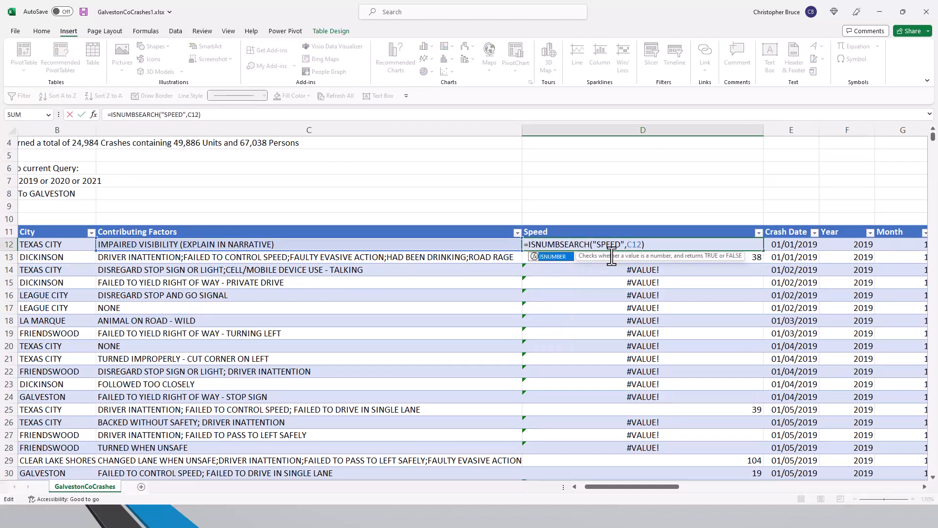
pyautogui.click(687, 246)
pyautogui.write(')')
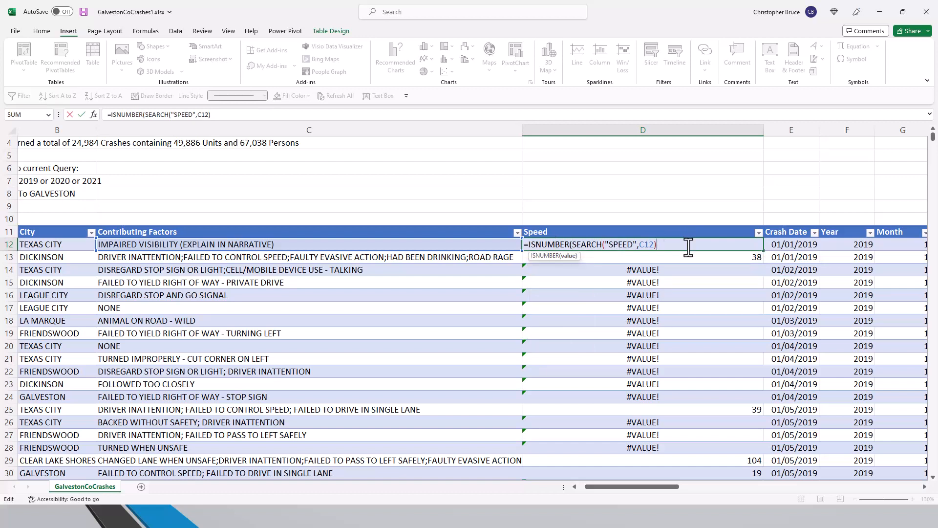
pyautogui.write(')')
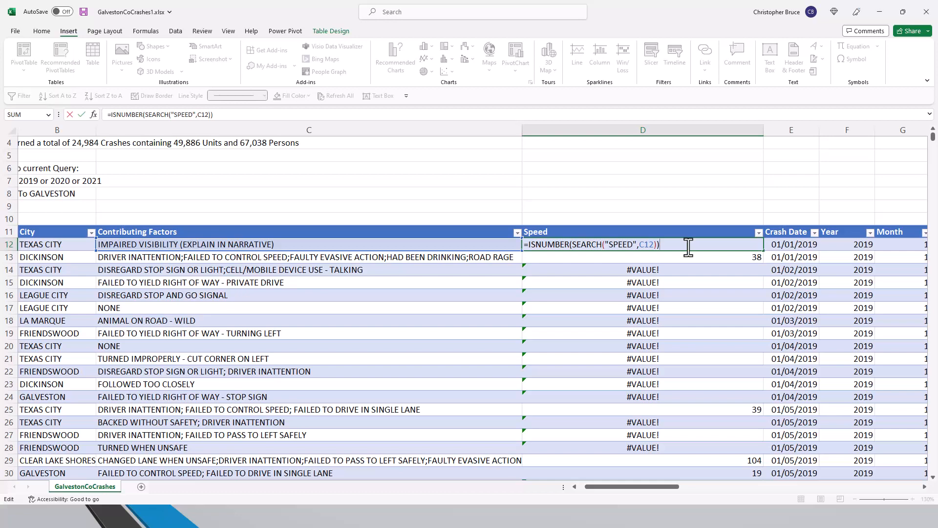
pyautogui.hotkey('ctrl', 'Return')
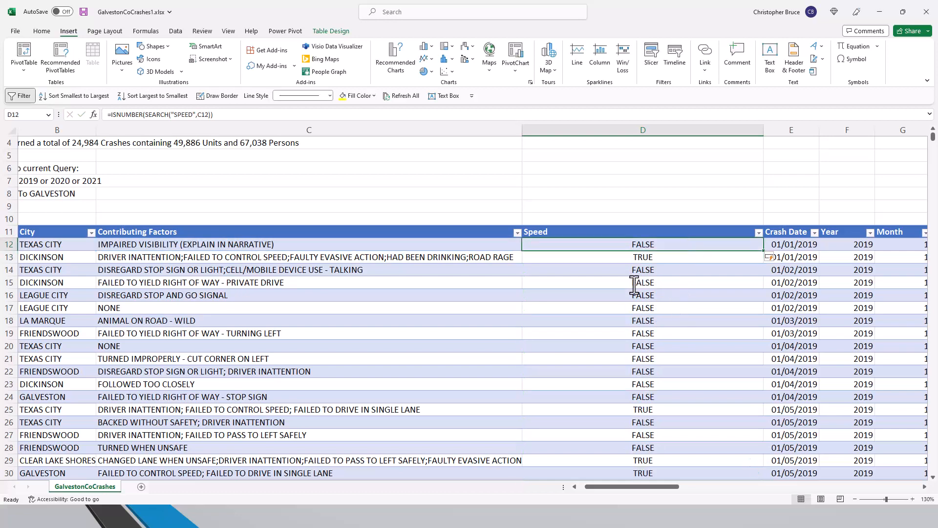
# - Check the Speed column results against the contributing factors and search the sheet for "fast"
pyautogui.click(644, 319)
pyautogui.scroll(-2, 662, 347)
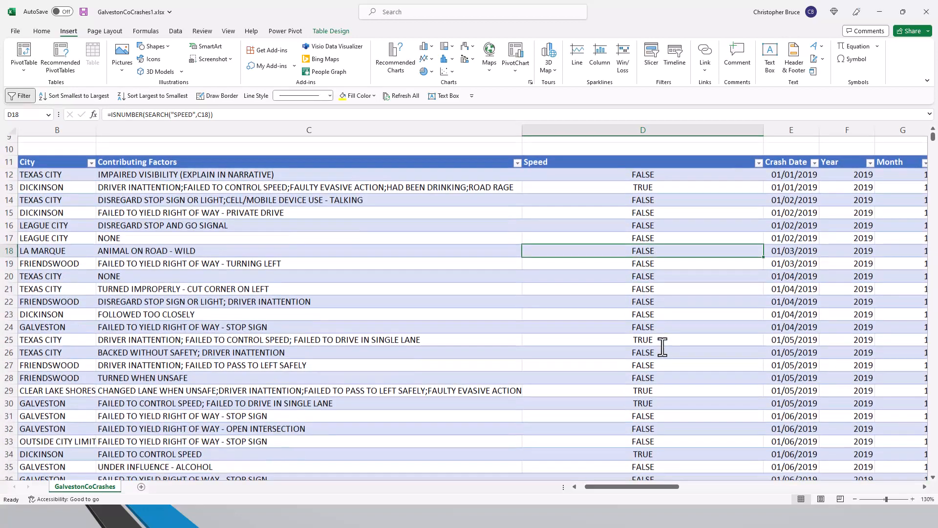
pyautogui.scroll(3, 662, 347)
pyautogui.scroll(-1, 662, 347)
pyautogui.scroll(1, 662, 347)
pyautogui.scroll(-1, 662, 347)
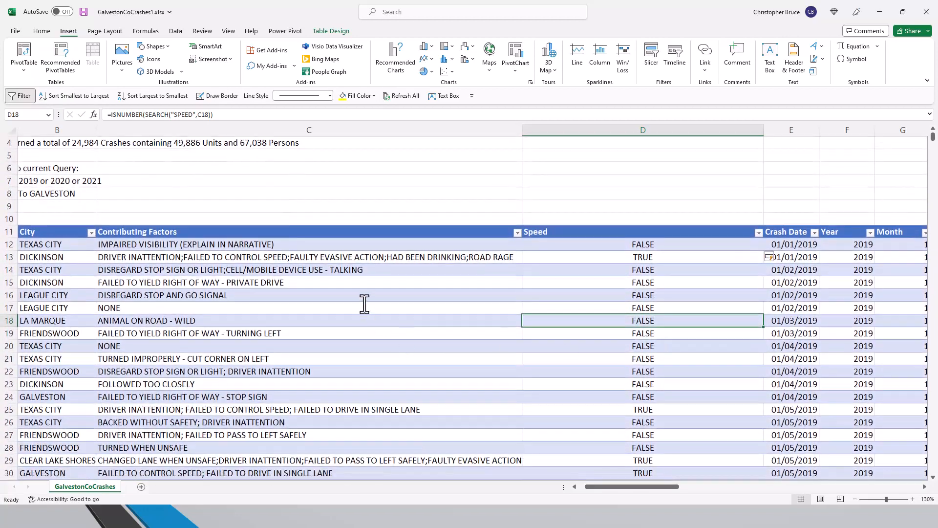
pyautogui.click(364, 304)
pyautogui.hotkey('ctrl', 'f')
pyautogui.write('fast')
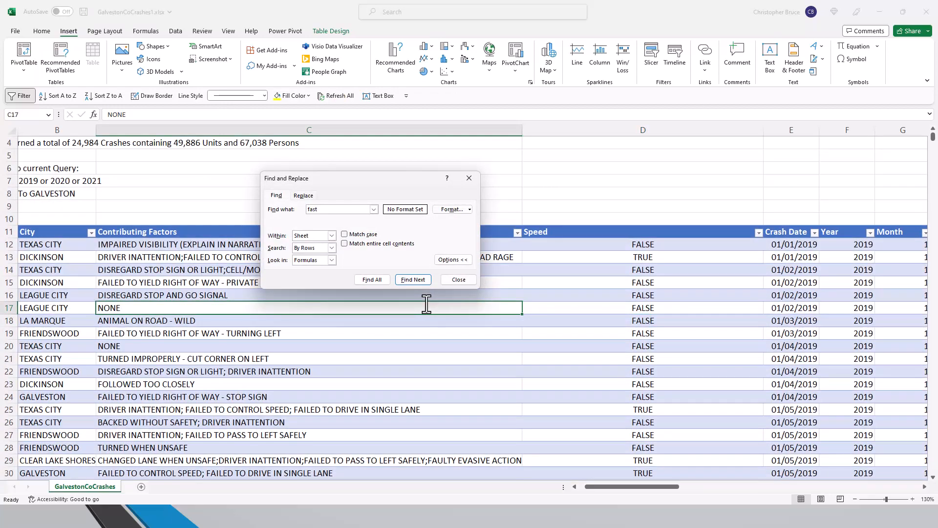
pyautogui.press('Return')
pyautogui.press('Return')
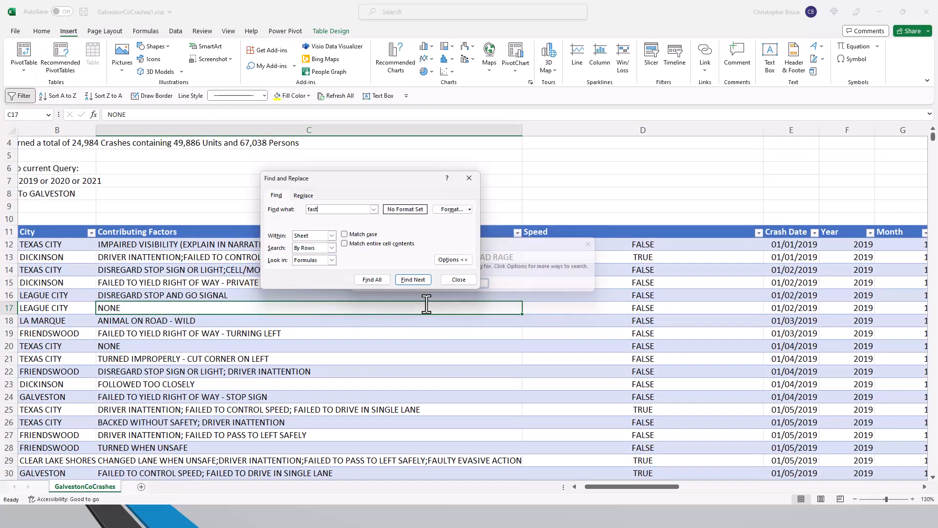
pyautogui.press('Escape')
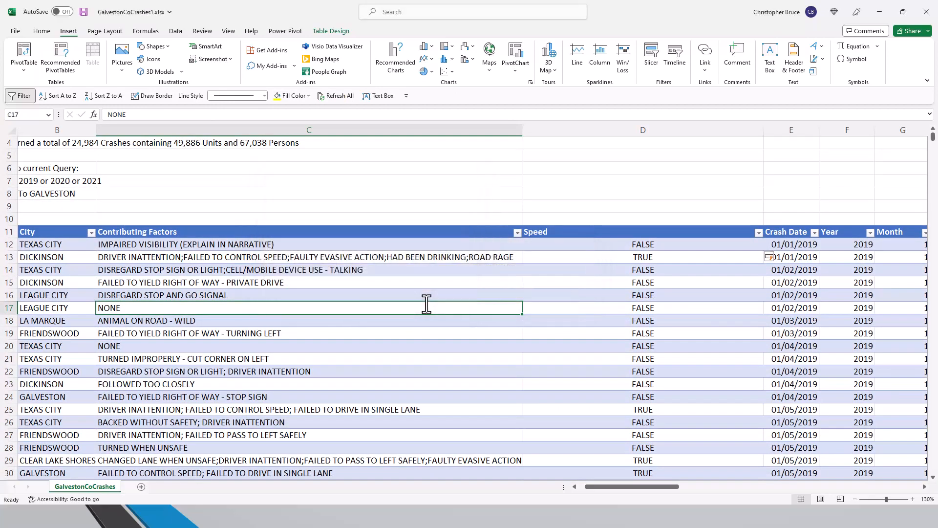
# - Switch to the 3D Maps window of GalvestonCoCrashes1.xlsx and refresh its data to bring in the Speed field
pyautogui.scroll(1, 426, 304)
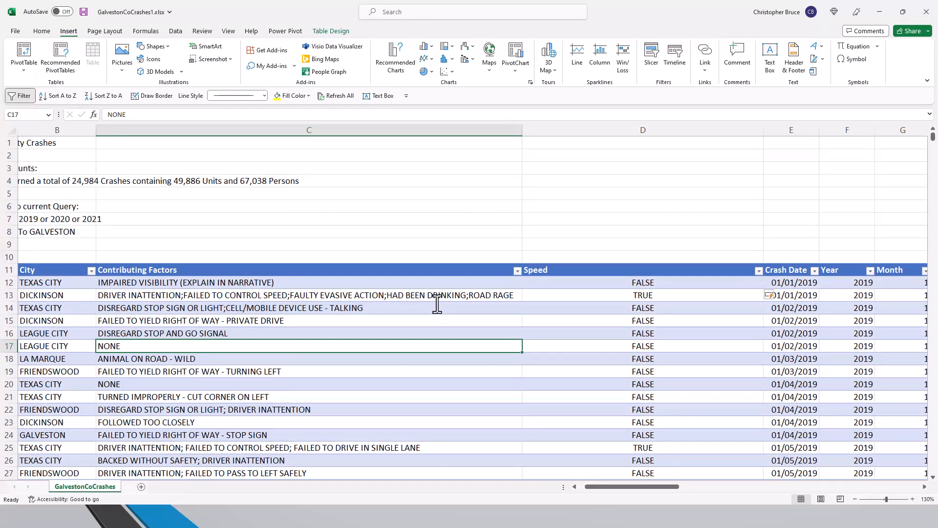
pyautogui.click(658, 285)
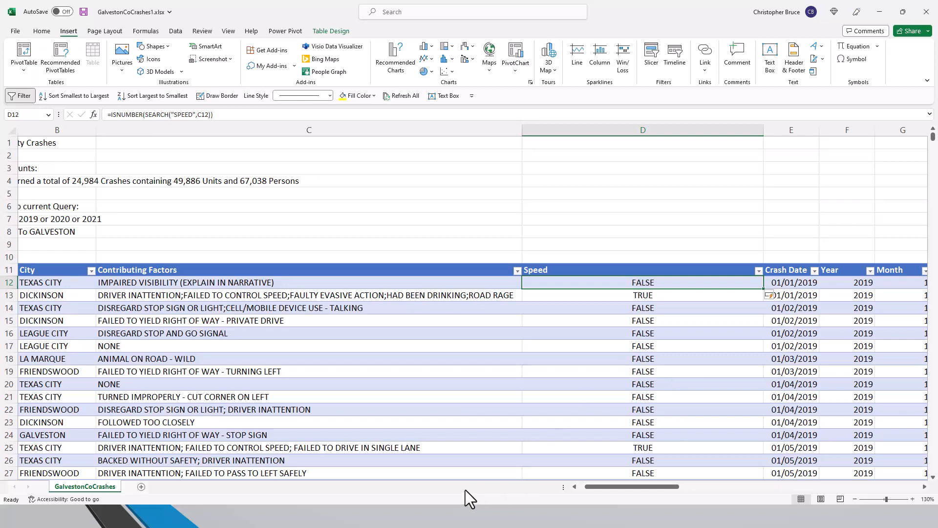
pyautogui.click(158, 405)
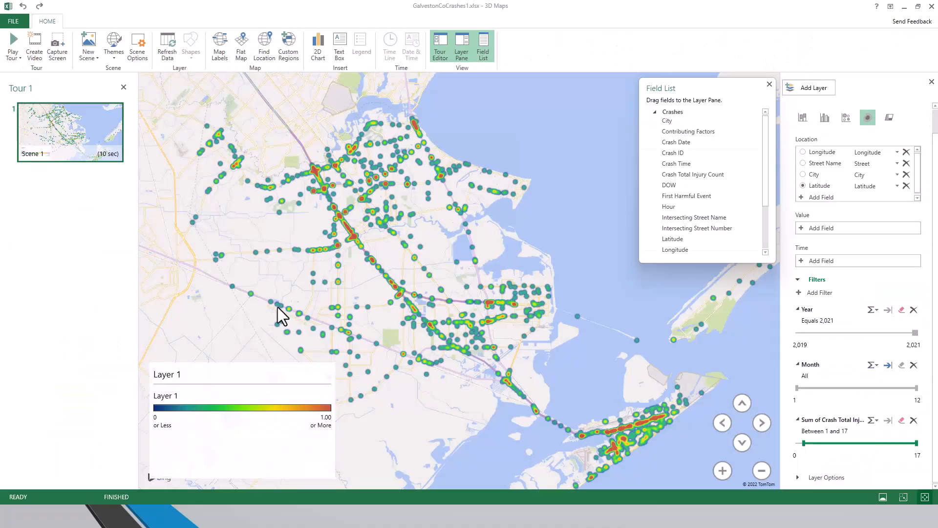
pyautogui.click(764, 228)
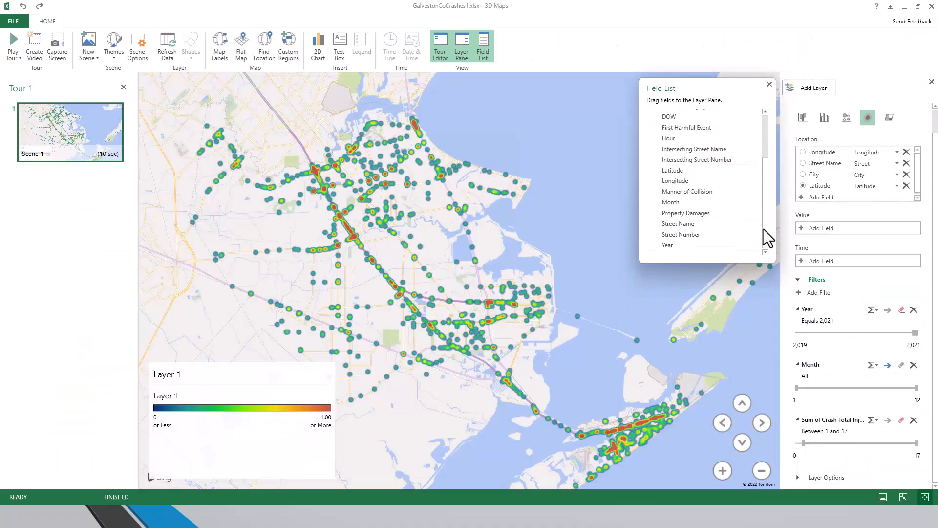
pyautogui.click(168, 38)
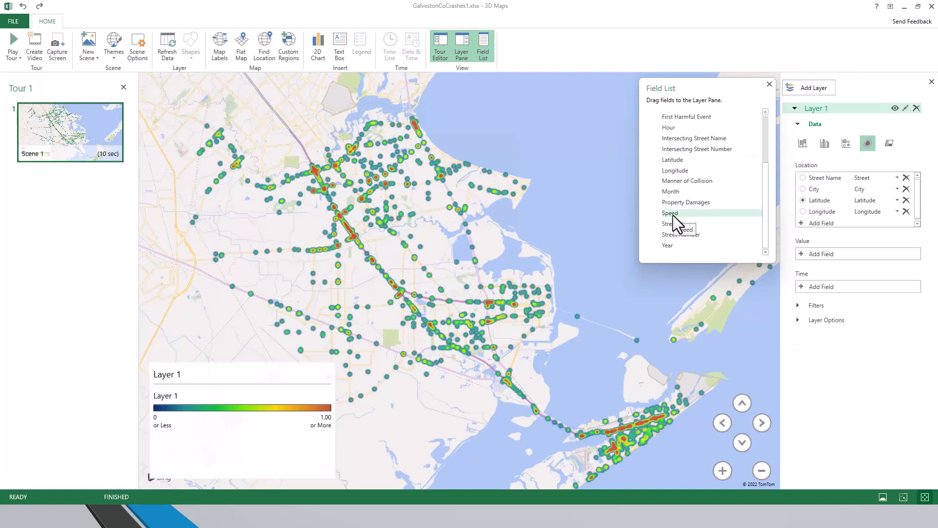
# - Remove the Year, Month and Sum of Crash Total Injury Count filters from Layer 1
pyautogui.click(798, 305)
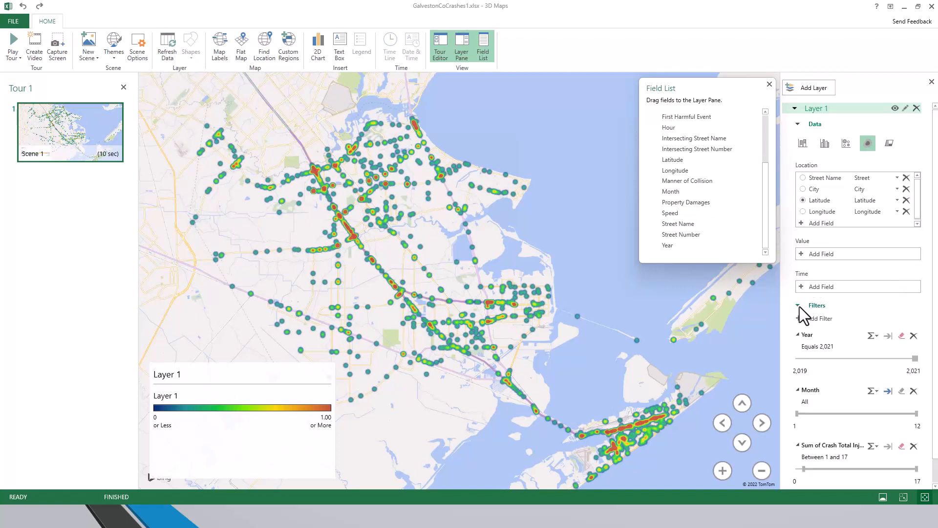
pyautogui.click(914, 335)
pyautogui.click(914, 335)
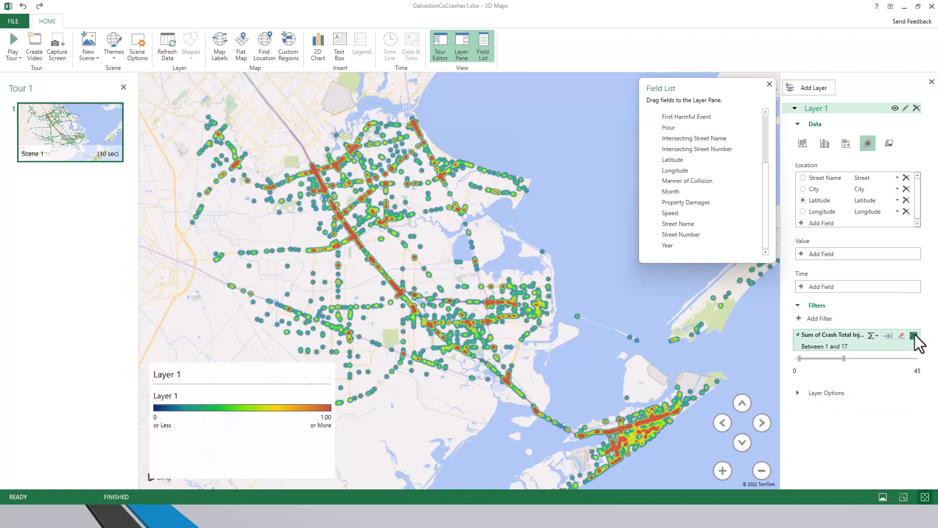
pyautogui.click(914, 336)
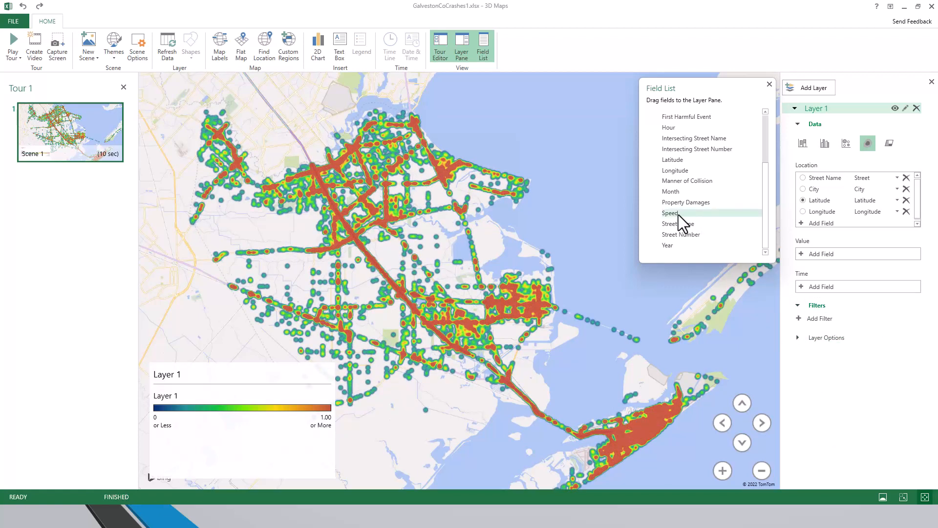
# - Filter Layer 1 to crashes whose Speed value is True, clear that choice, and remove the Speed filter
pyautogui.moveTo(679, 218); pyautogui.dragTo(824, 321)
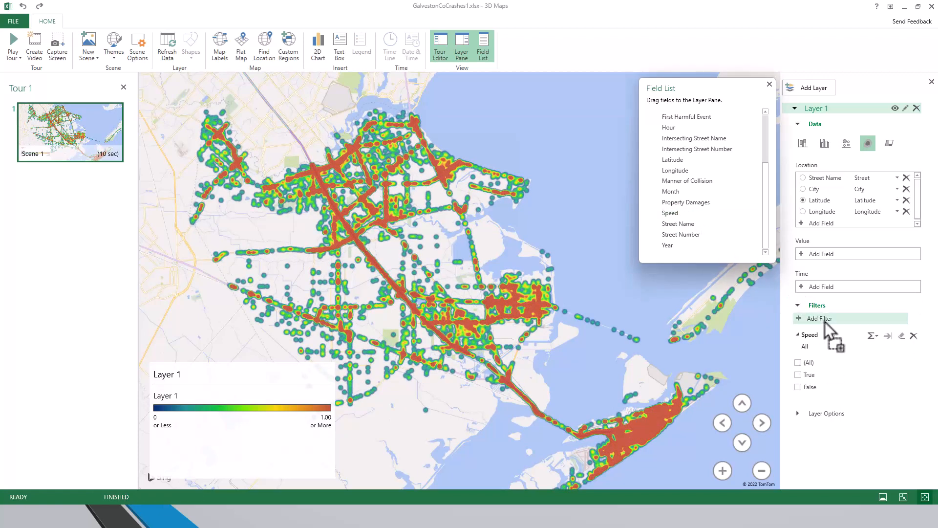
pyautogui.click(798, 375)
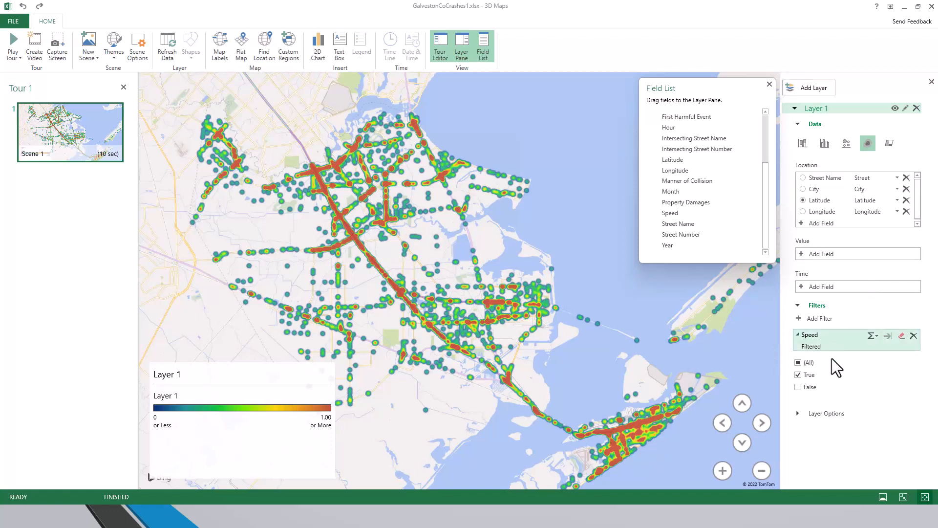
pyautogui.click(798, 375)
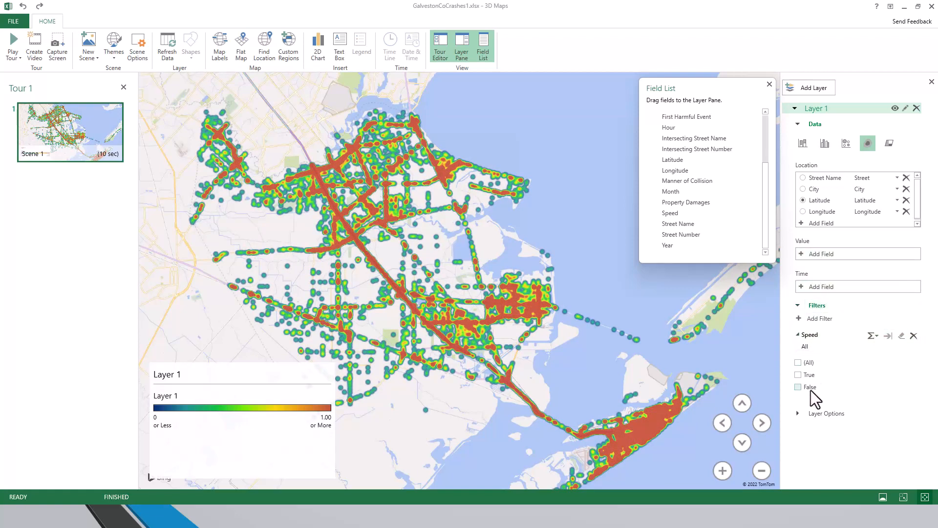
pyautogui.click(797, 334)
pyautogui.click(913, 336)
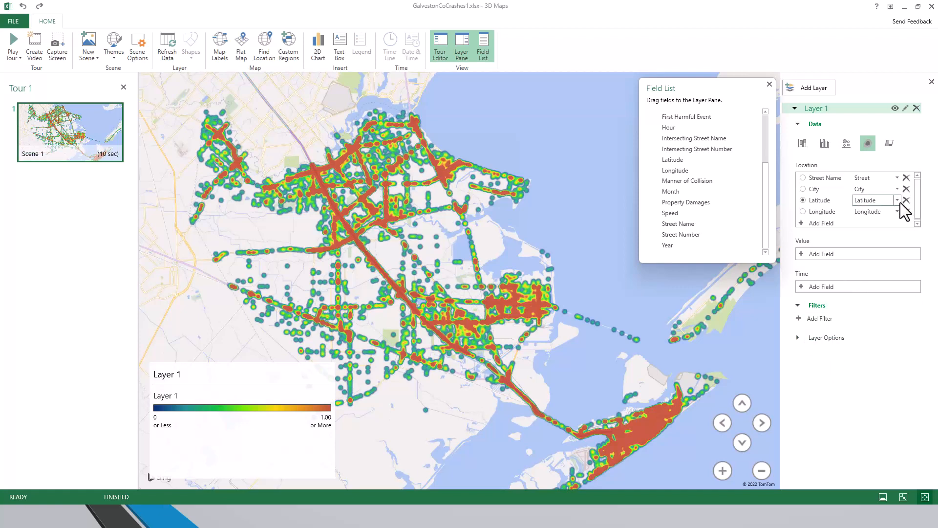
# - Try Layer 1 as stacked columns with Speed as the category, remove that category, and return to the heat map
pyautogui.click(802, 144)
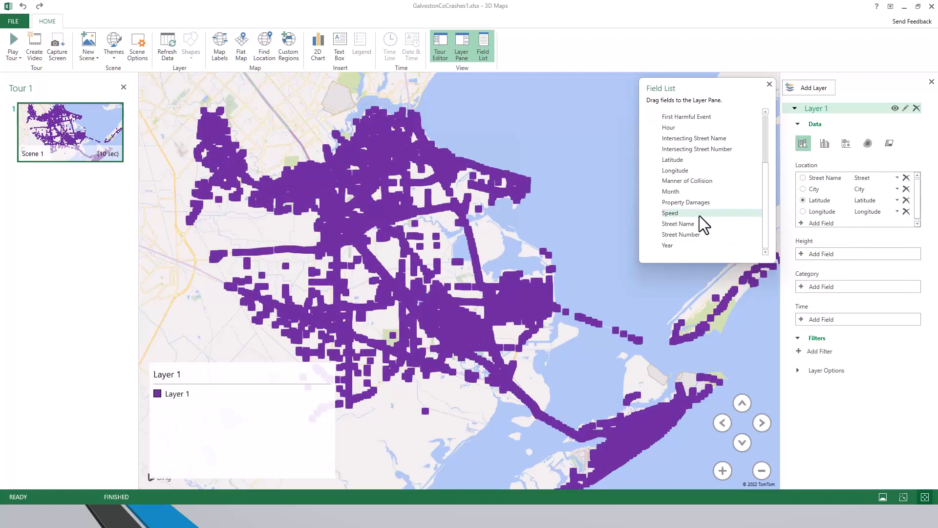
pyautogui.moveTo(699, 214); pyautogui.dragTo(854, 292)
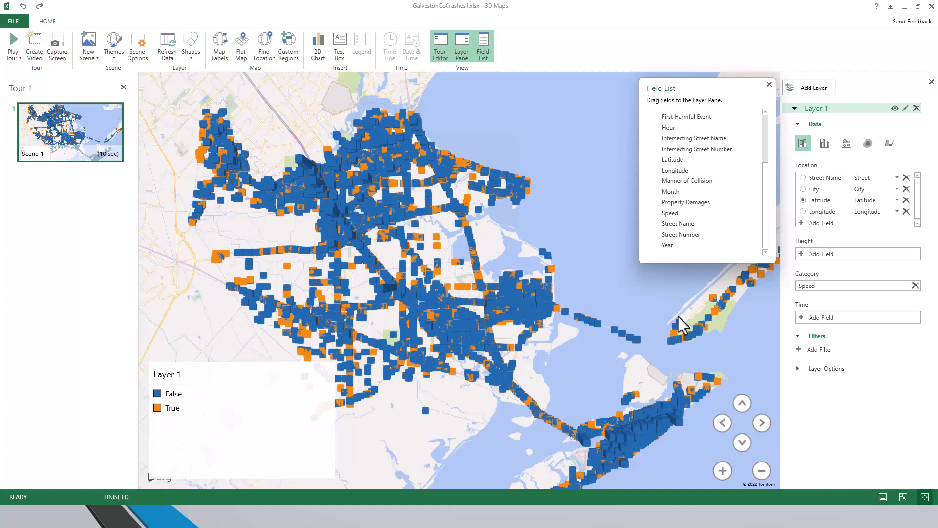
pyautogui.click(915, 285)
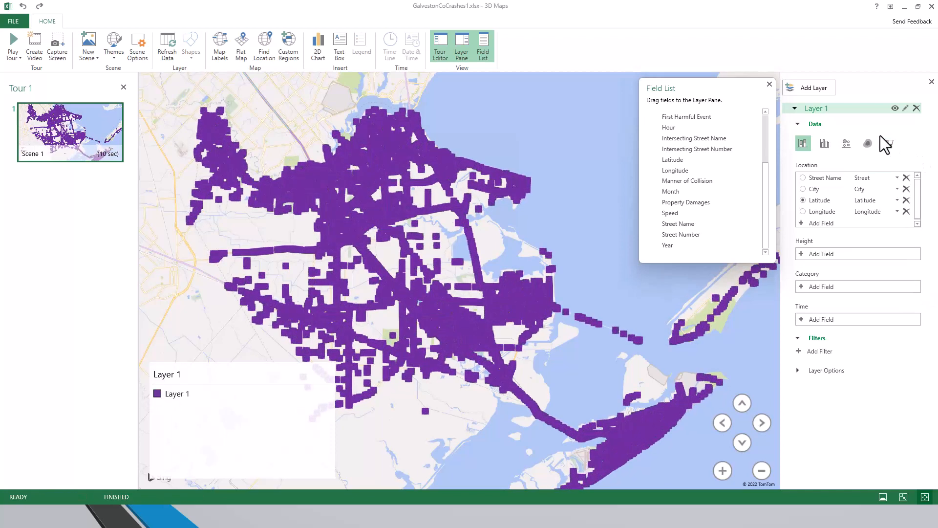
pyautogui.click(869, 143)
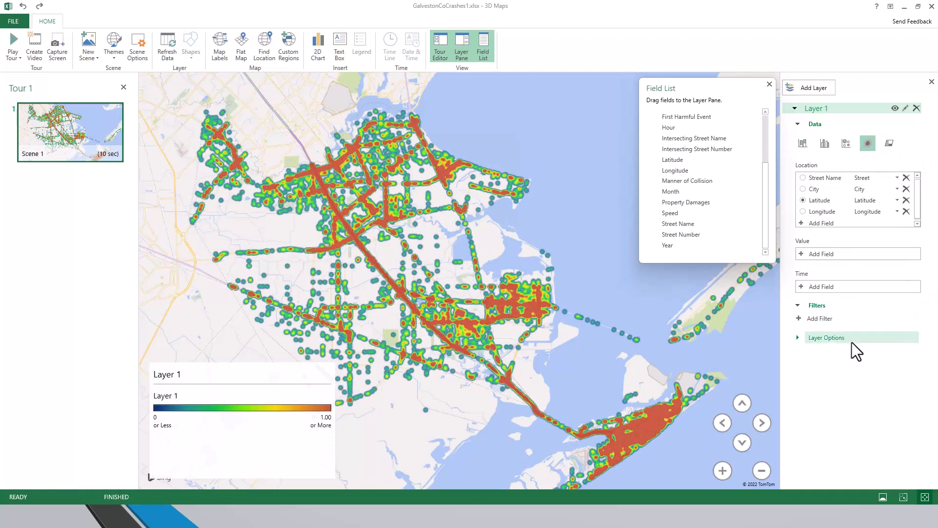
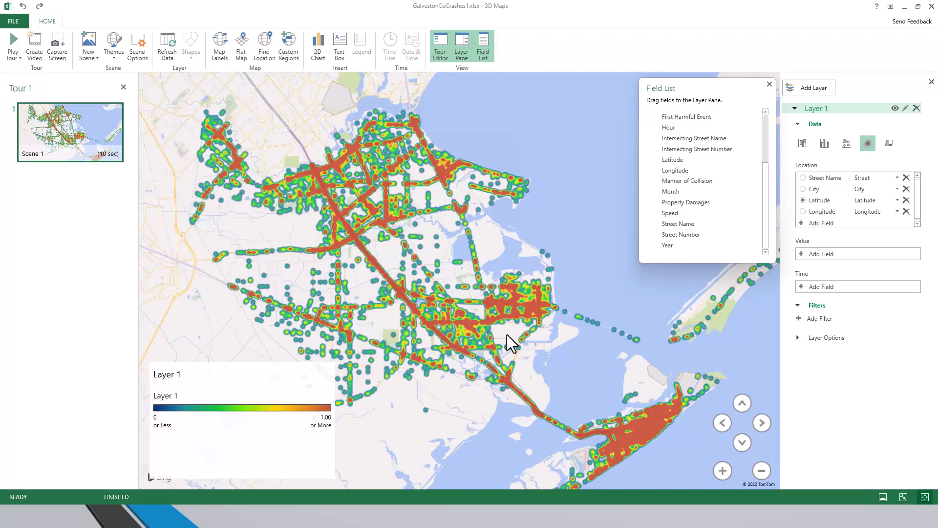
# - Switch to the TemporalSpatialAnalysis.xls workbook in Excel and look over the robbery series on the Basic Intervals sheet
pyautogui.hotkey('alt', 'Tab')
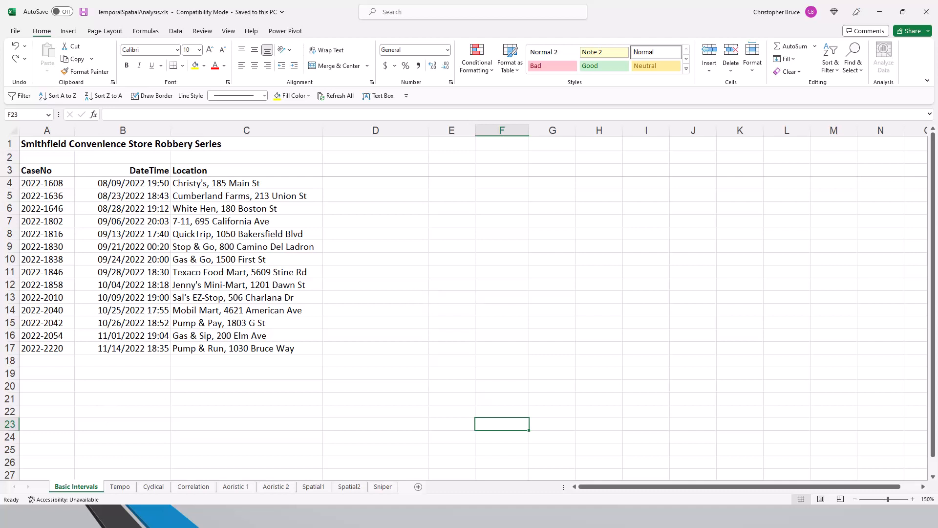
pyautogui.click(423, 413)
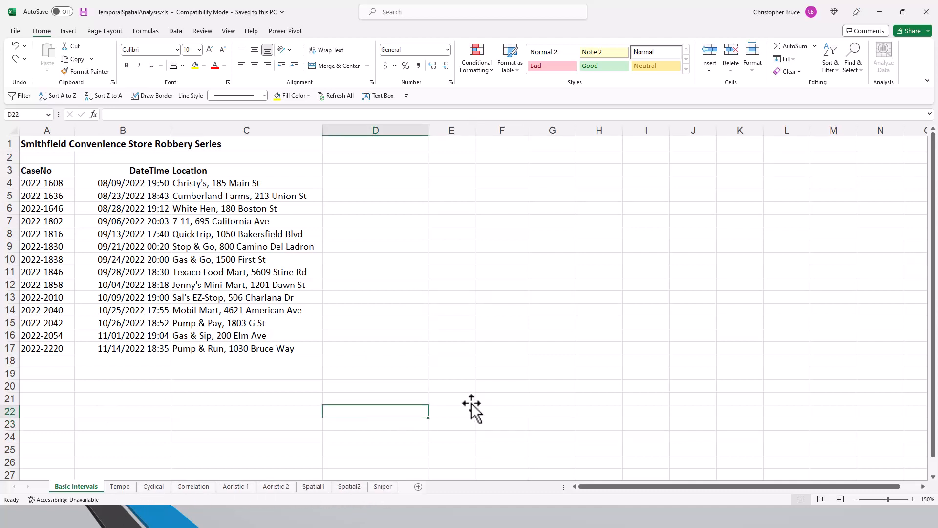
pyautogui.click(246, 438)
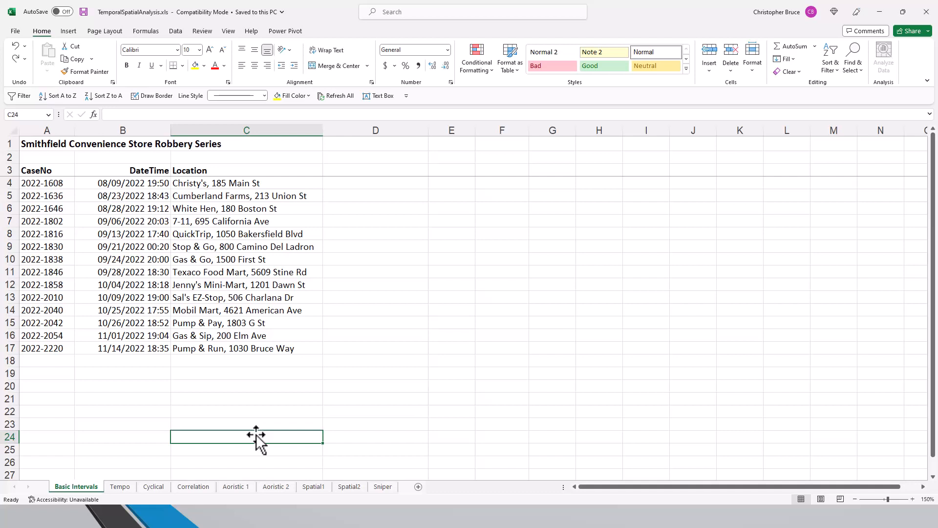
pyautogui.click(106, 385)
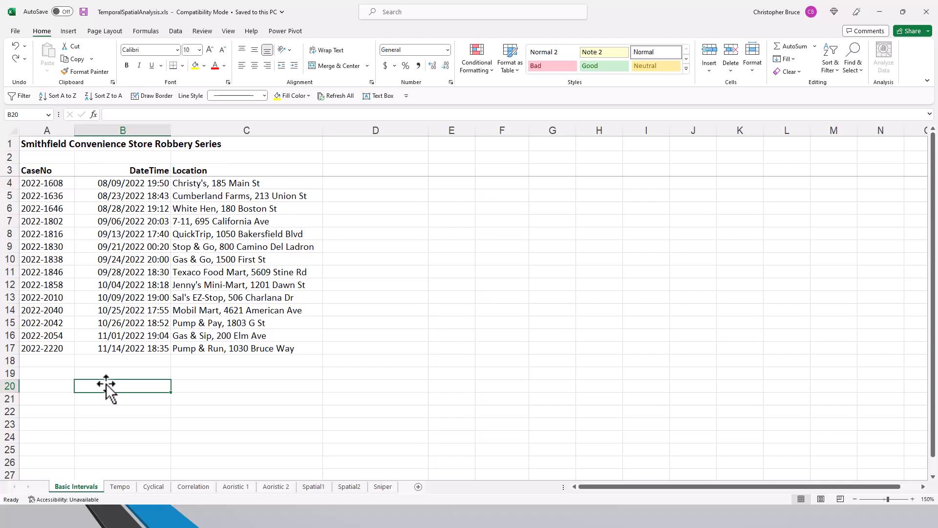
pyautogui.click(254, 386)
pyautogui.click(231, 402)
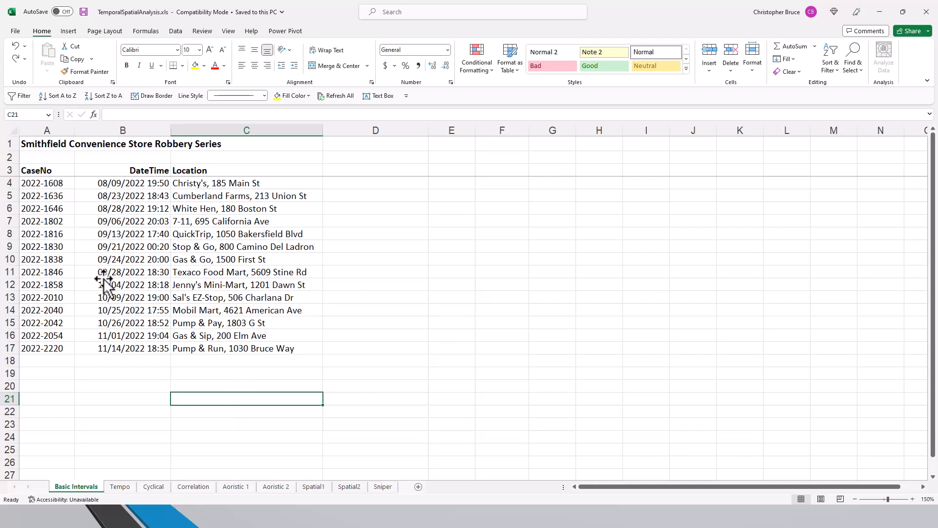
# - Set the DateTime of the Stop & Go robbery in B9 to 09/20/2022 22:20
pyautogui.click(89, 248)
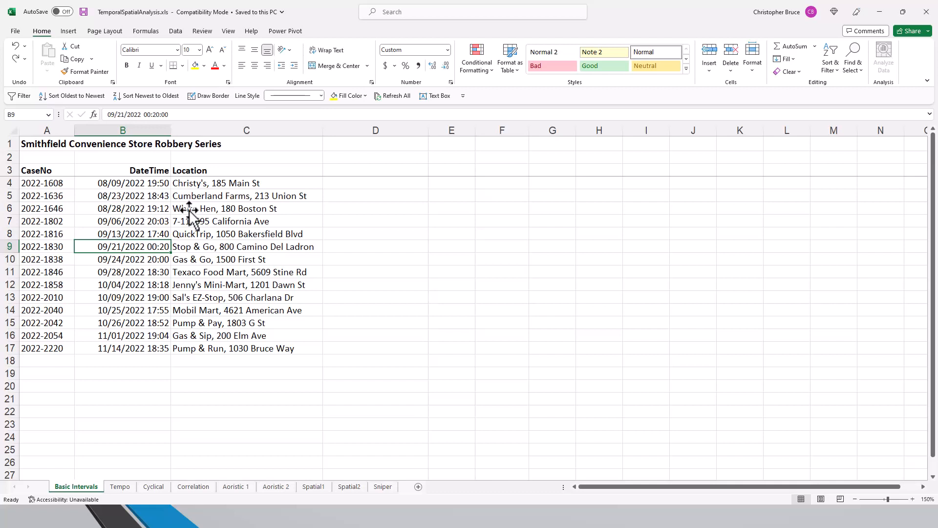
pyautogui.press('Right')
pyautogui.press('Right')
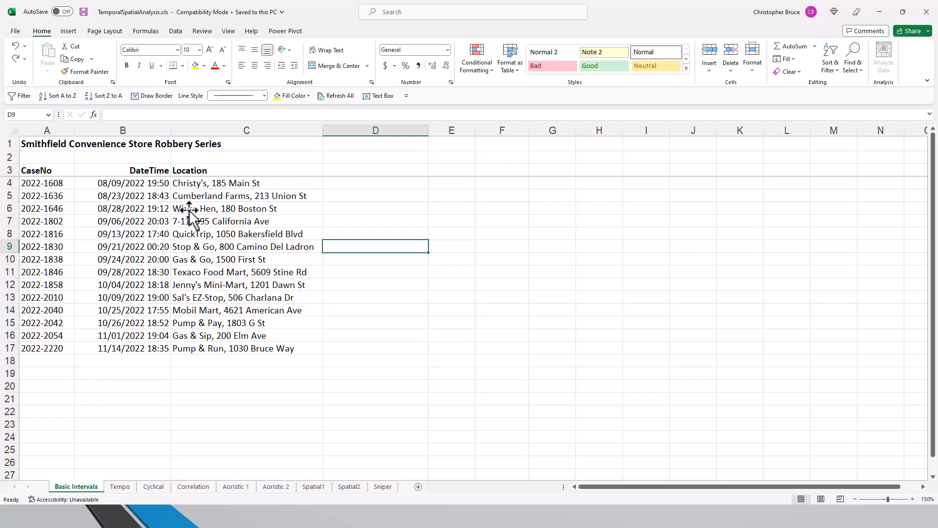
pyautogui.press('Left')
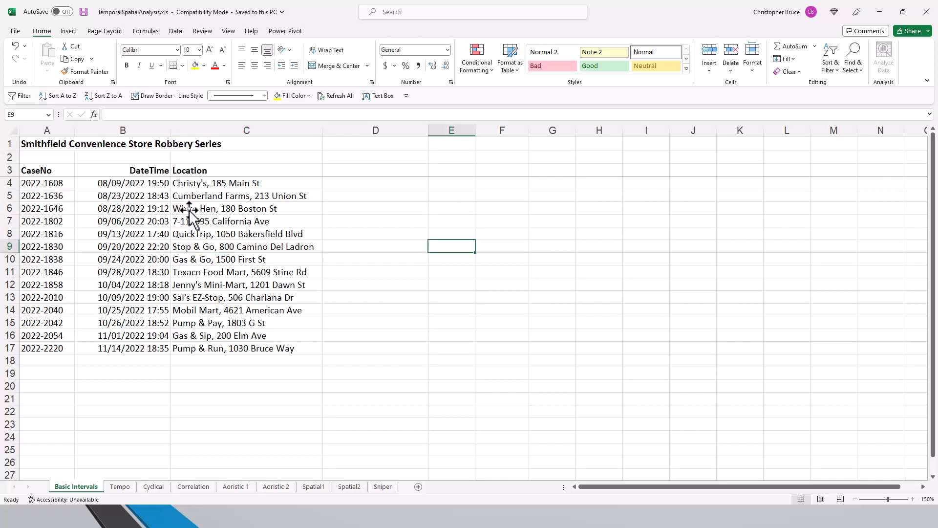
pyautogui.press('Left')
pyautogui.press('Left')
pyautogui.press('Right')
pyautogui.press('Right')
pyautogui.press('Left')
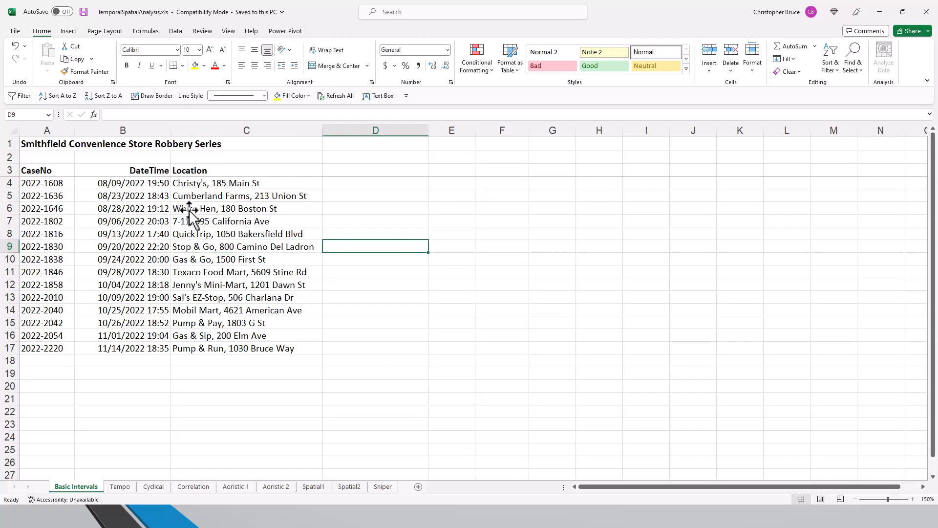
# - Narrow column D and widen column E beside the Location column
pyautogui.press('Up')
pyautogui.press('Up')
pyautogui.press('Up')
pyautogui.press('Up')
pyautogui.press('Up')
pyautogui.press('Up')
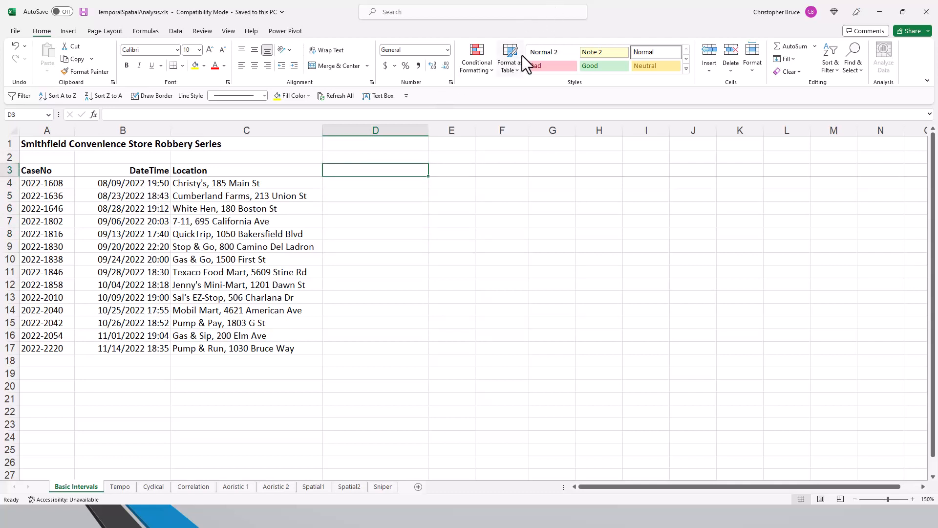
pyautogui.moveTo(428, 130); pyautogui.dragTo(463, 130)
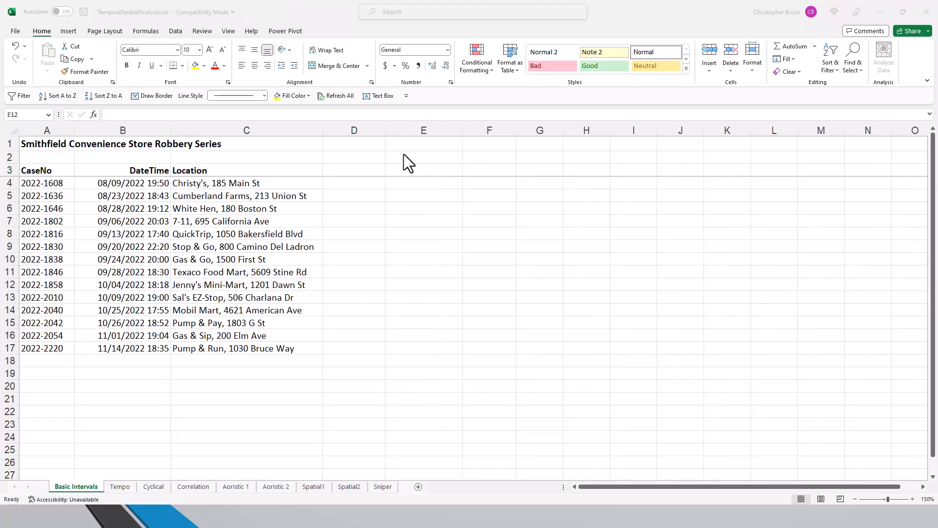
# - Enter the column headers Date in D3 and Time in E3
pyautogui.click(370, 171)
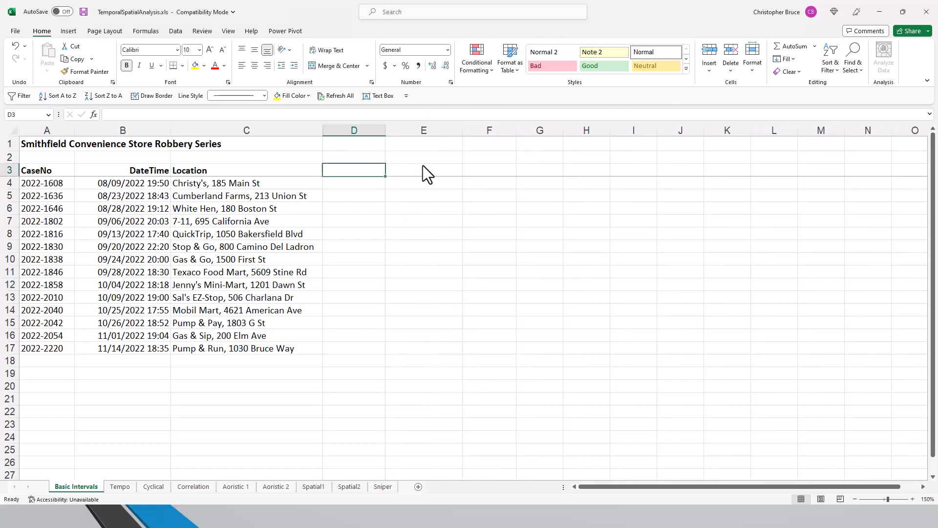
pyautogui.write('Date')
pyautogui.press('Tab')
pyautogui.write('Tim')
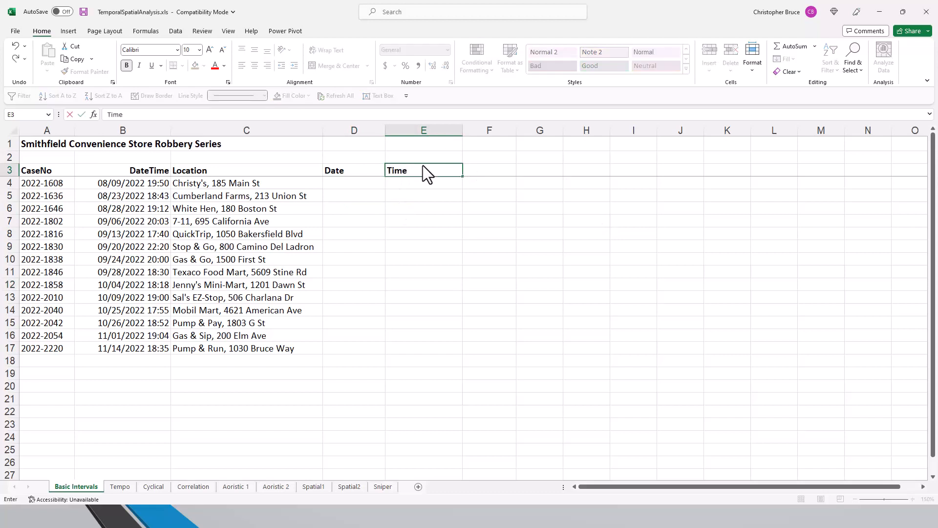
pyautogui.write('e')
pyautogui.press('Return')
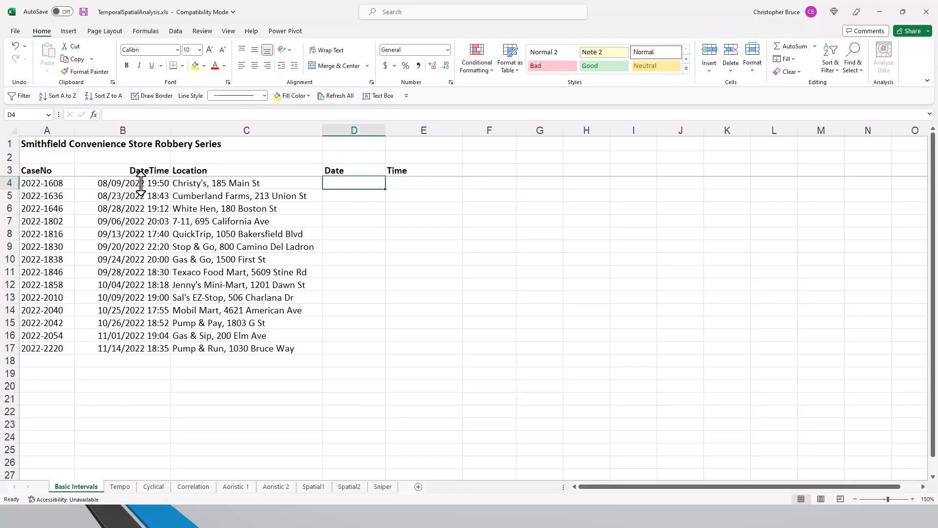
# - Select all the DateTime values in B4:B17
pyautogui.click(140, 184)
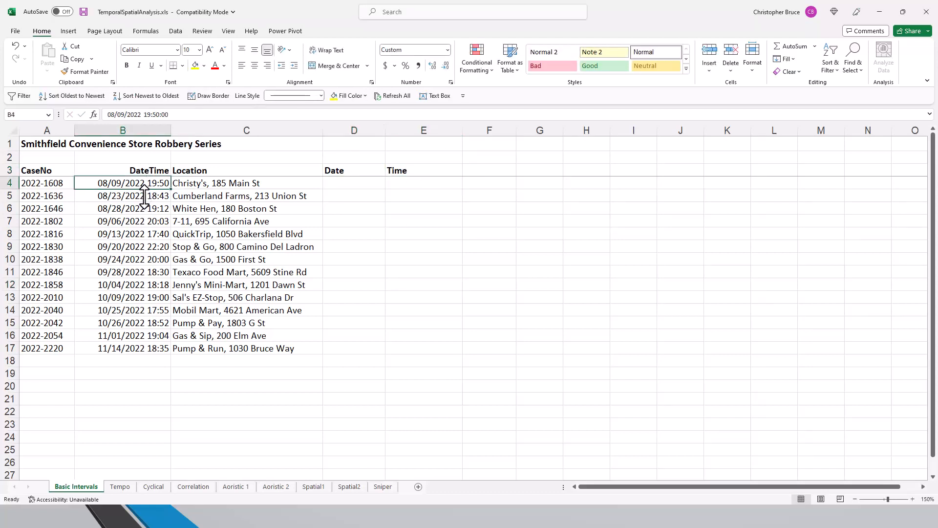
pyautogui.click(157, 346)
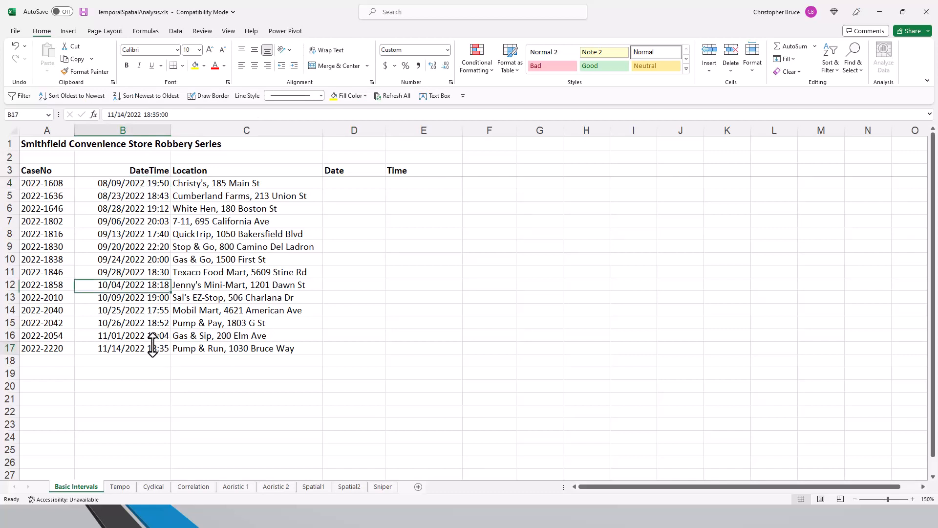
pyautogui.click(140, 184)
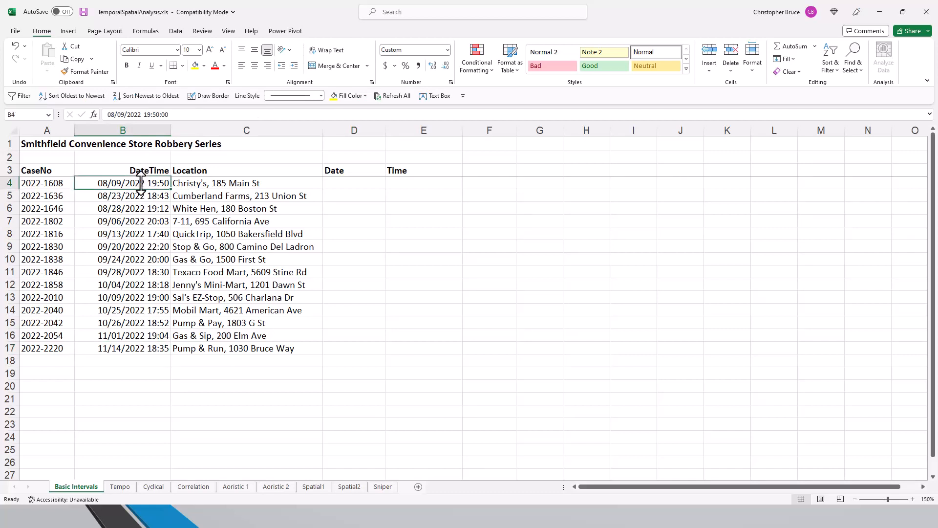
pyautogui.click(357, 183)
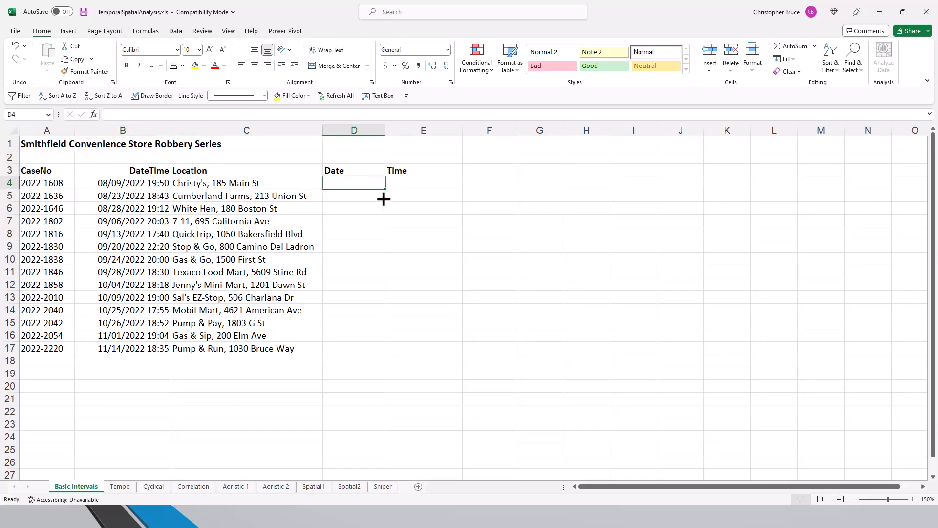
pyautogui.click(140, 184)
pyautogui.moveTo(141, 186); pyautogui.dragTo(130, 350)
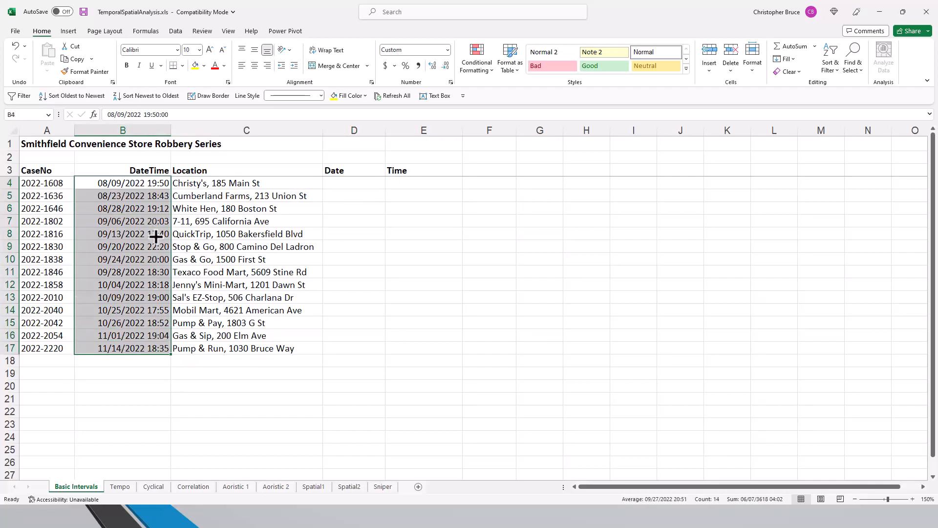
pyautogui.click(112, 201)
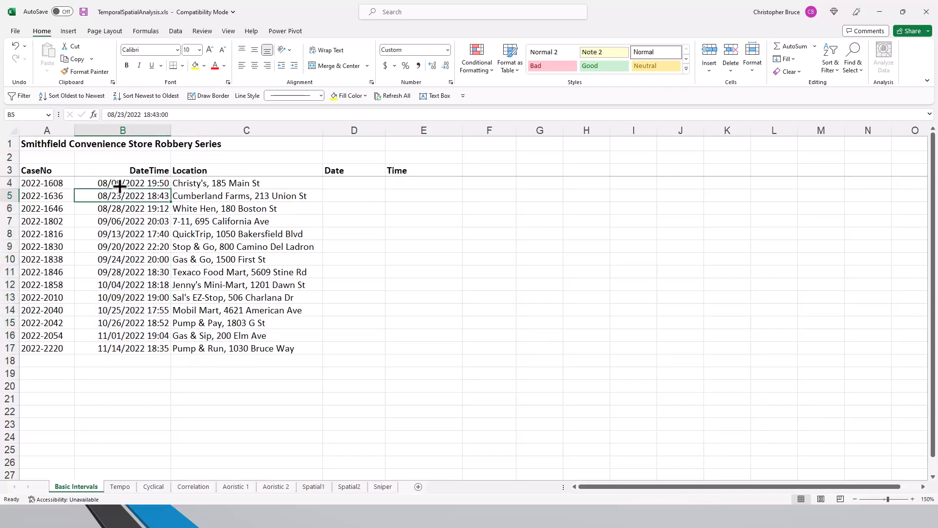
pyautogui.click(120, 185)
pyautogui.moveTo(119, 184); pyautogui.dragTo(115, 350)
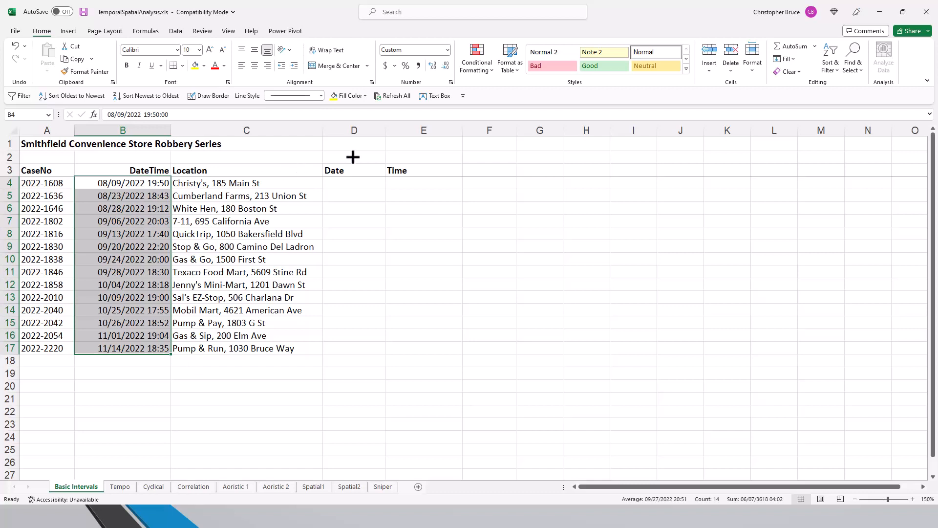
# - Display the selected DateTime values in the General number format and undo that format change
pyautogui.click(446, 50)
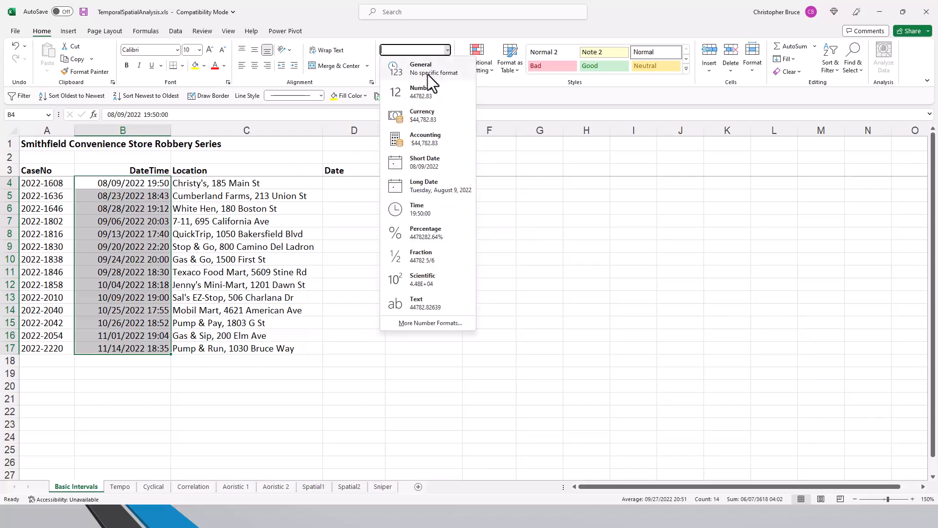
pyautogui.click(428, 76)
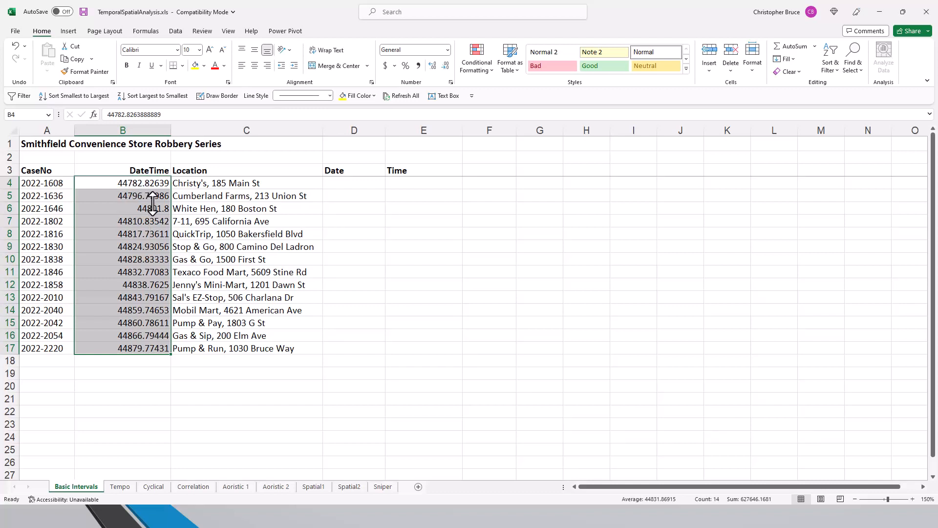
pyautogui.hotkey('ctrl', 'z')
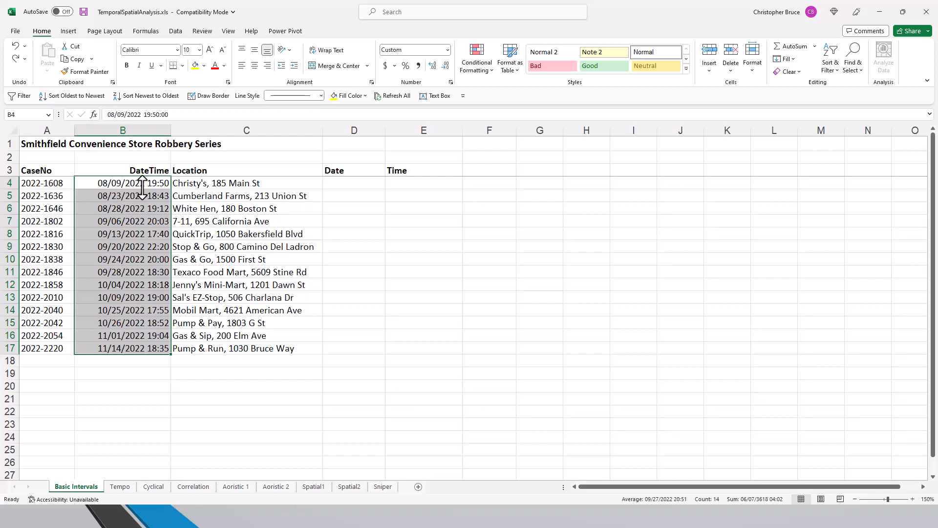
# - Apply the General number format to B4:B17 and open Quick Analysis for the range
pyautogui.hotkey('ctrl', 'shift', '~')
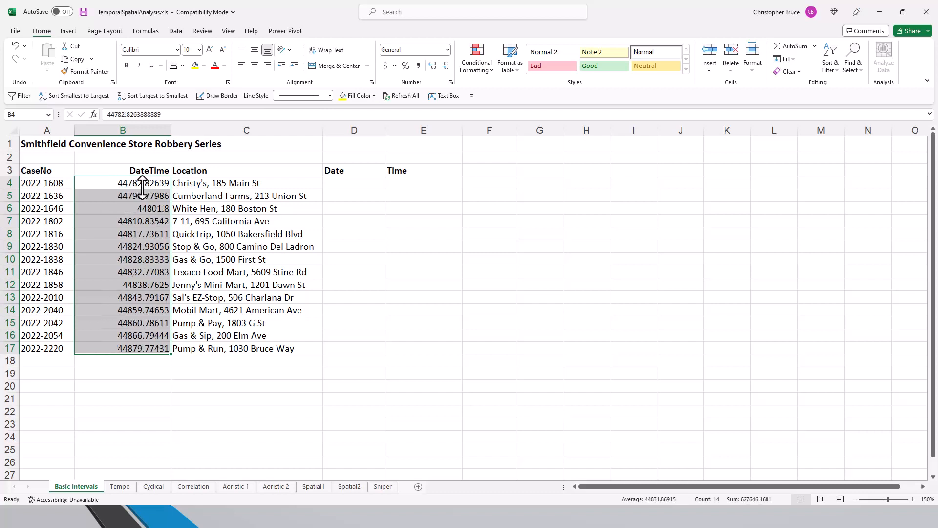
pyautogui.hotkey('ctrl', 'q')
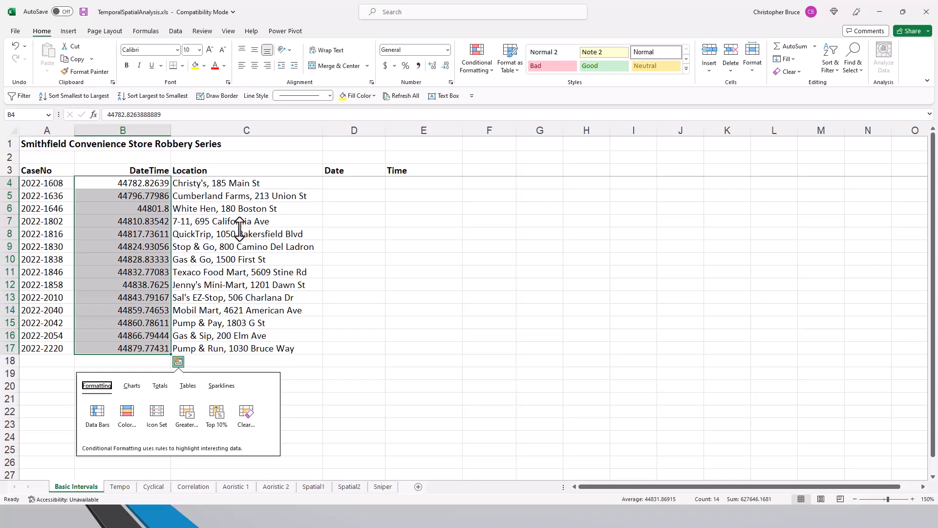
# - Close Quick Analysis and undo the General number format on the DateTime values in B4:B17
pyautogui.click(235, 207)
pyautogui.hotkey('ctrl', 'z')
# - Enter the formula =INT(B4) in D4 to extract the date from the first DateTime value
pyautogui.click(354, 186)
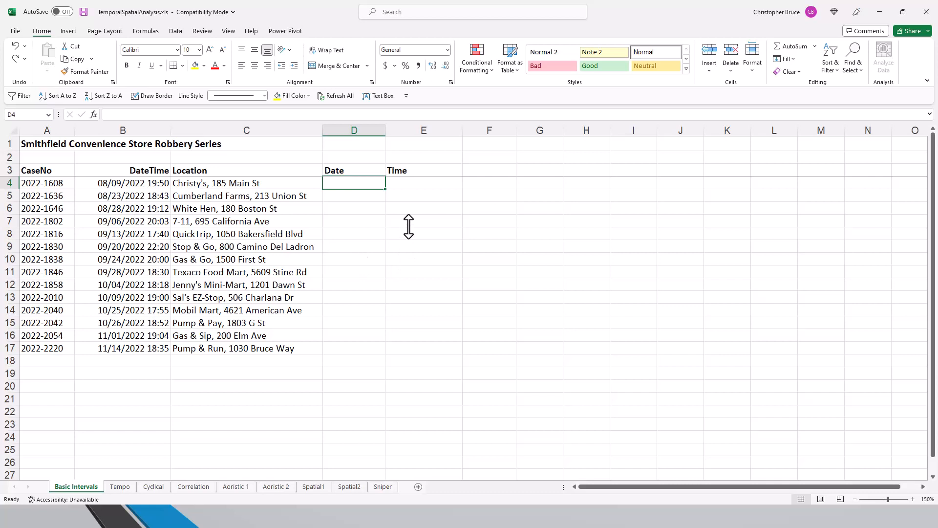
pyautogui.write('=int')
pyautogui.press('Tab')
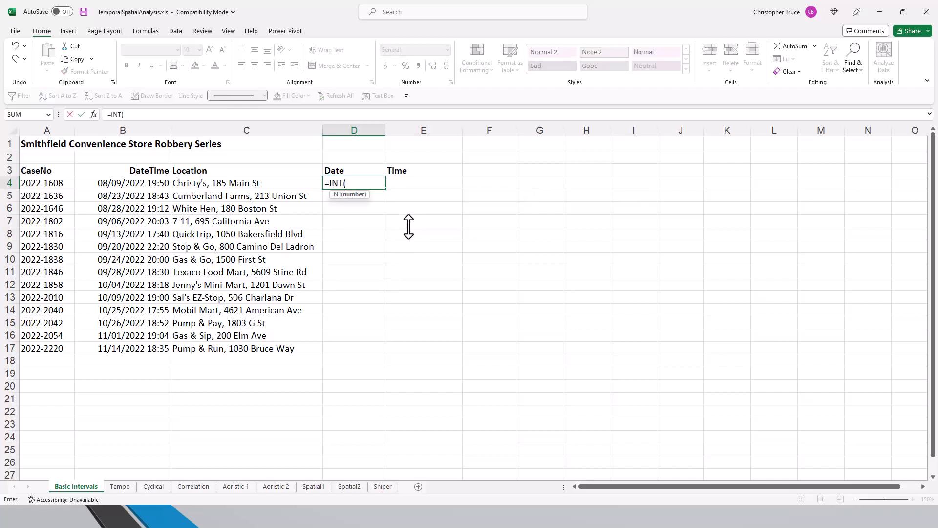
pyautogui.press('Left')
pyautogui.press('Left')
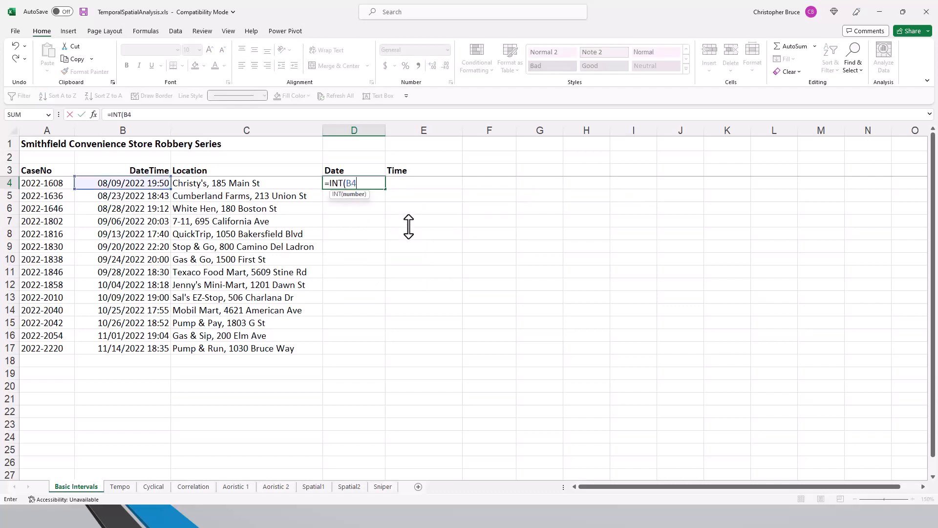
pyautogui.write(')')
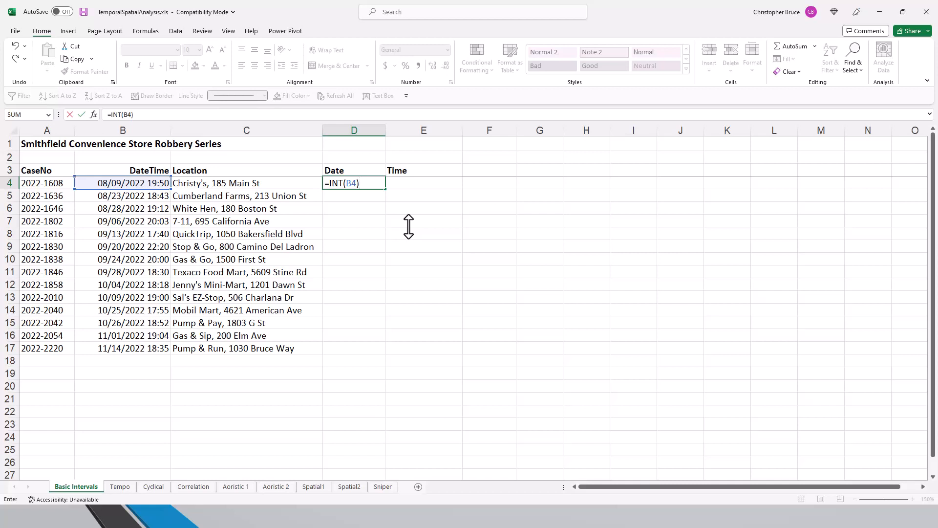
pyautogui.press('Return')
# - Widen column D slightly and fill the D4 formula down through D17
pyautogui.click(365, 183)
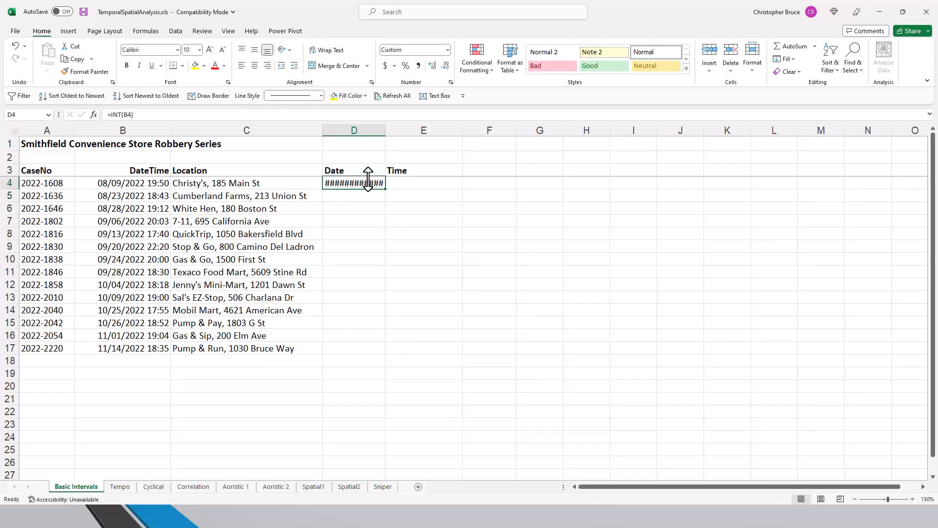
pyautogui.moveTo(386, 130)
pyautogui.mouseDown()
pyautogui.moveTo(412, 130)
pyautogui.moveTo(400, 133)
pyautogui.mouseUp()
pyautogui.click(381, 145)
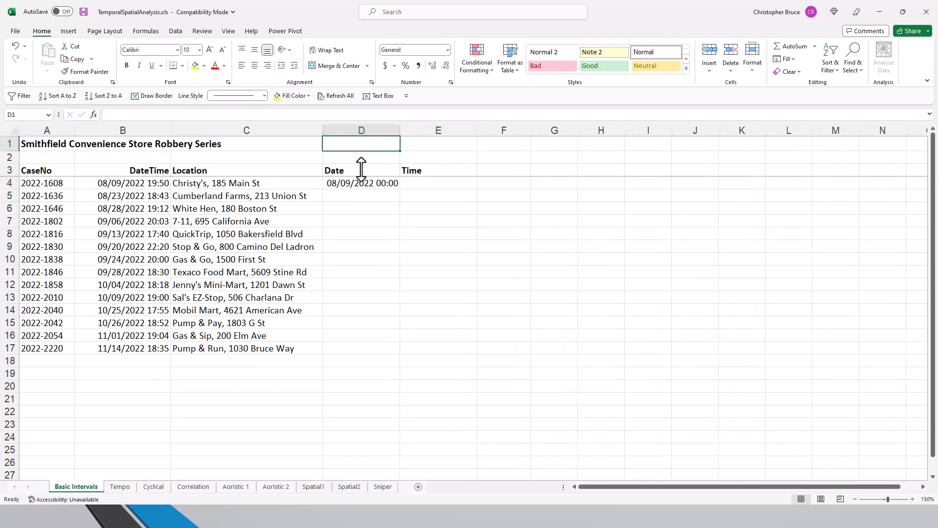
pyautogui.click(350, 182)
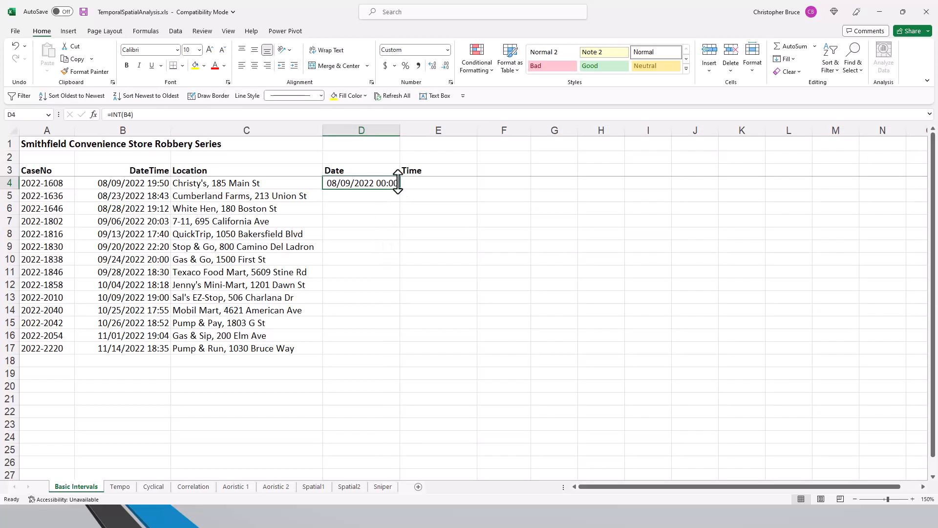
pyautogui.moveTo(400, 189); pyautogui.dragTo(399, 354)
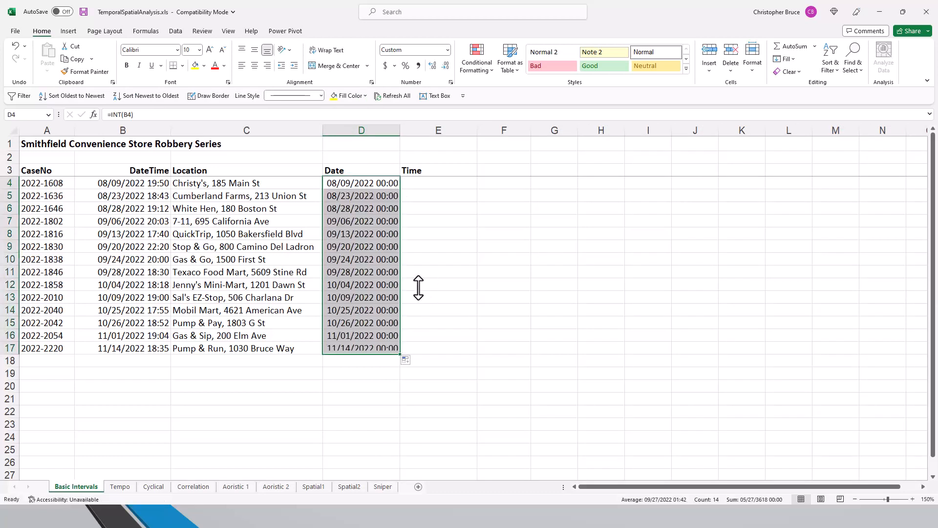
# - Format D4:D17 as Short Date and narrow column D to fit the dates
pyautogui.click(447, 50)
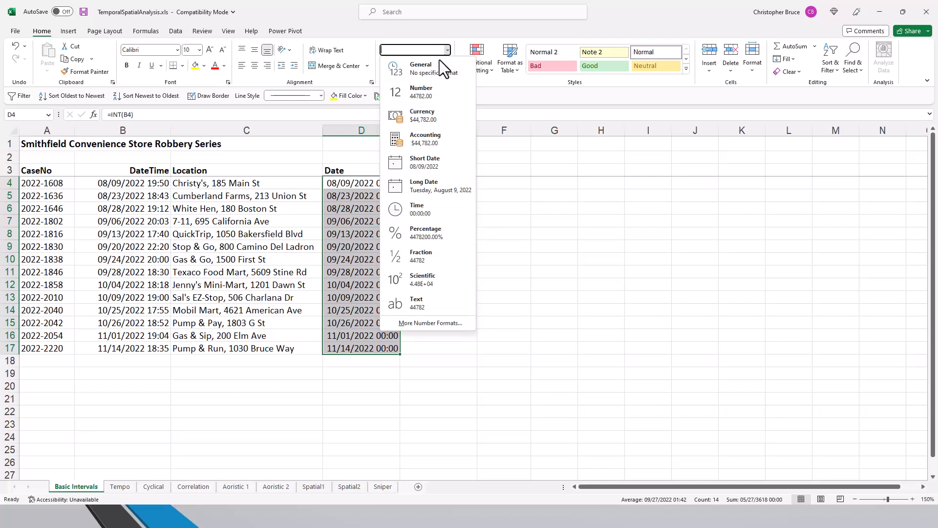
pyautogui.click(438, 160)
pyautogui.click(423, 184)
pyautogui.moveTo(400, 134)
pyautogui.mouseDown()
pyautogui.moveTo(371, 136)
pyautogui.moveTo(385, 127)
pyautogui.mouseUp()
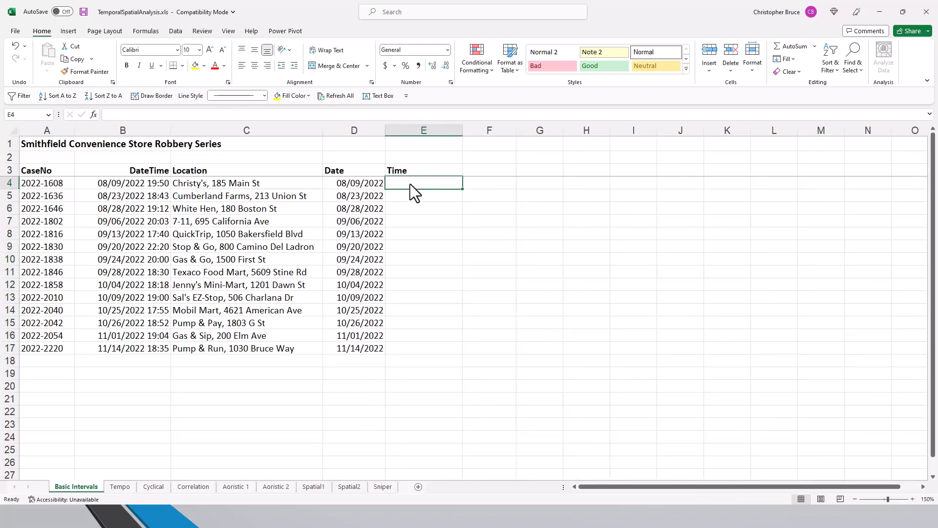
# - Enter the formula =B4-INT(B4) in E4 and fill it down through E17
pyautogui.write('=')
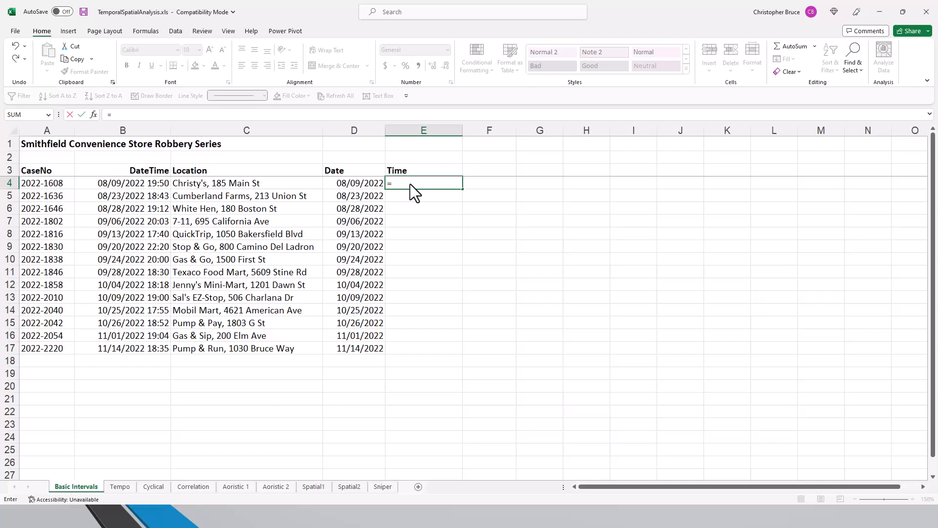
pyautogui.write('B4')
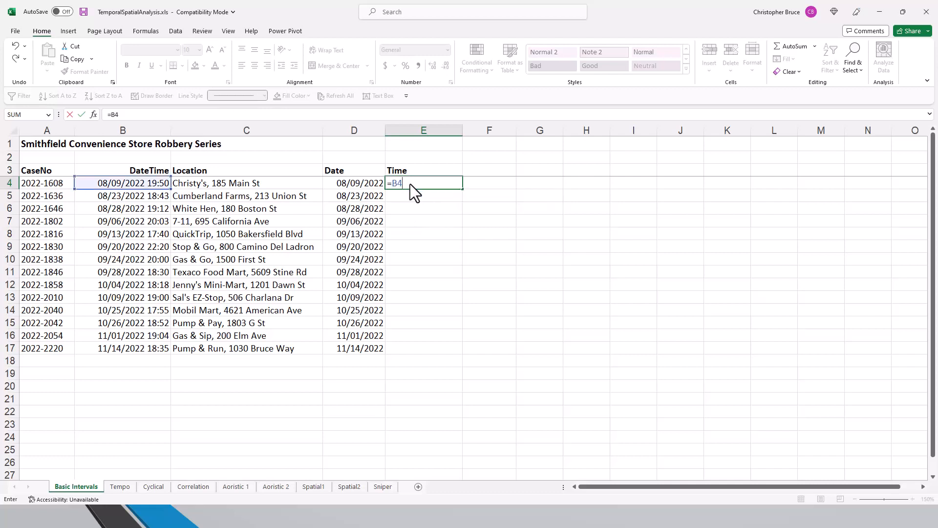
pyautogui.write('-INT(B')
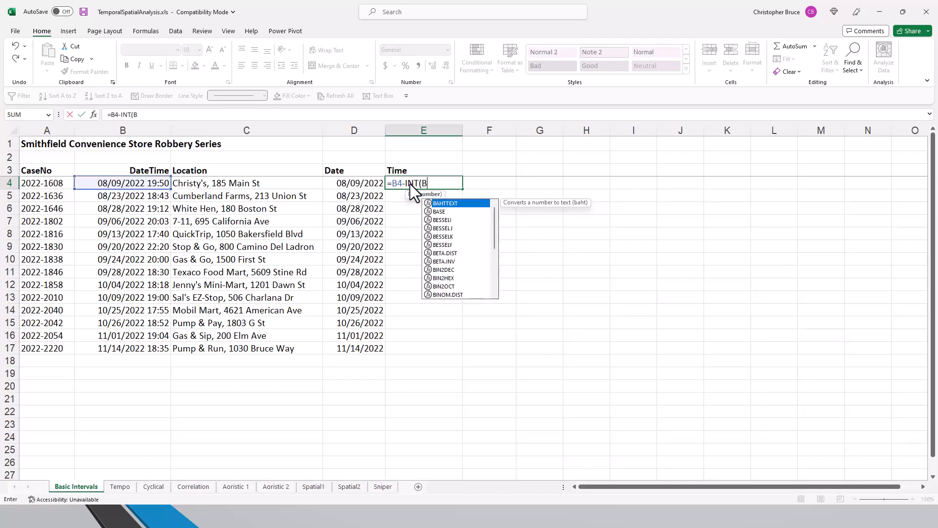
pyautogui.write('4)')
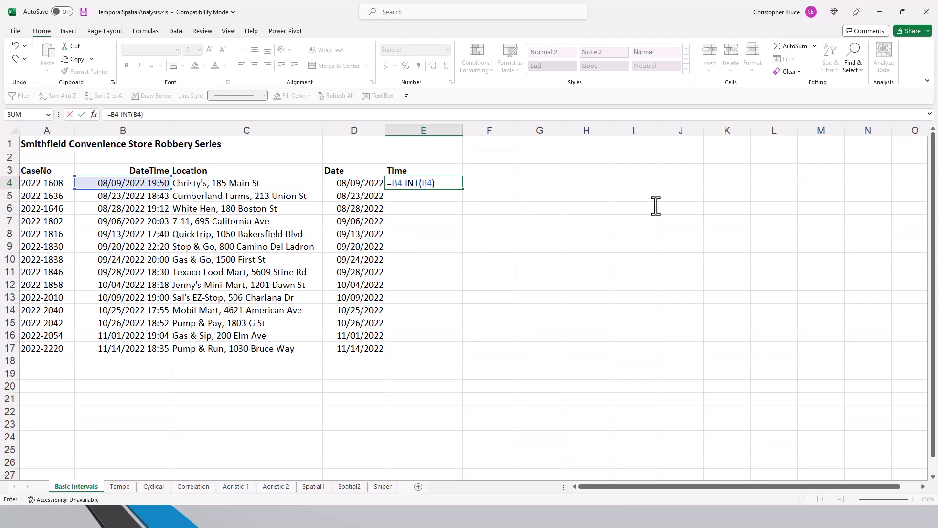
pyautogui.press('Return')
pyautogui.click(436, 185)
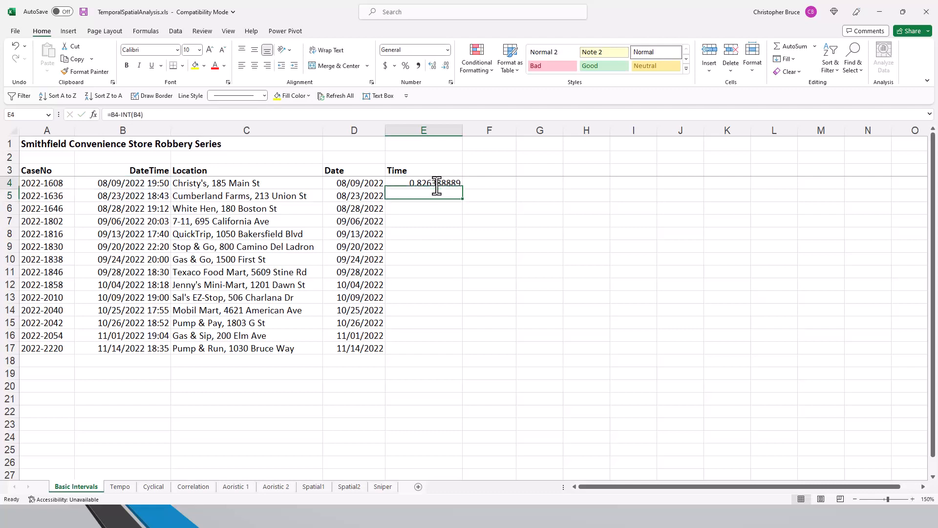
pyautogui.moveTo(461, 189); pyautogui.dragTo(450, 353)
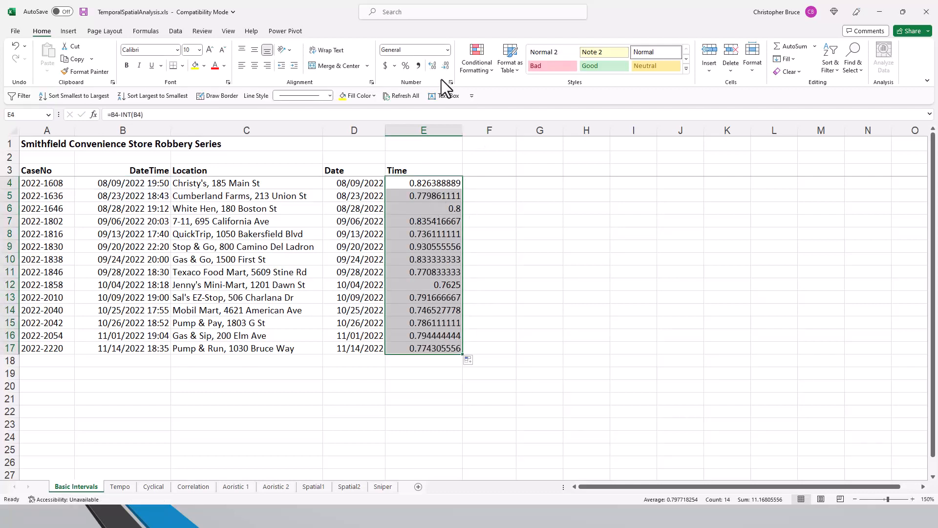
# - Apply the Time number format to E4:E17 and narrow column E to fit the times
pyautogui.click(446, 49)
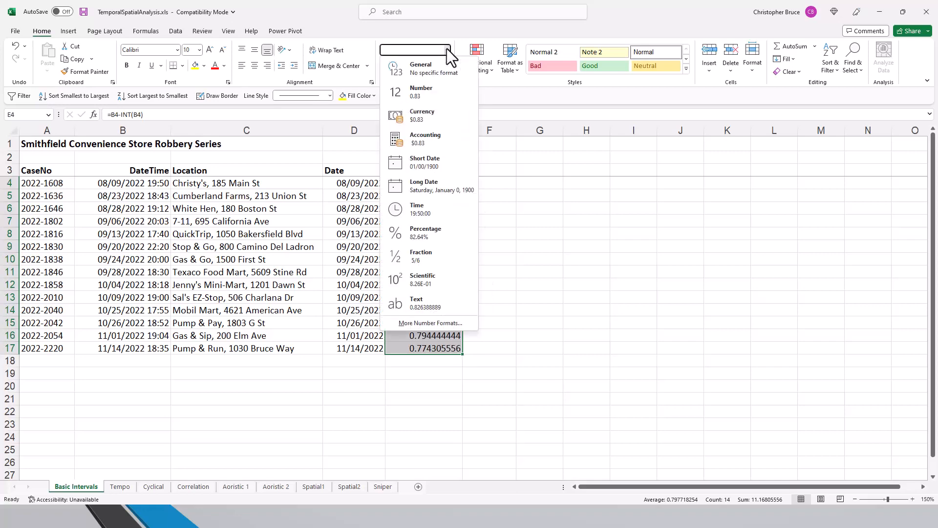
pyautogui.click(433, 213)
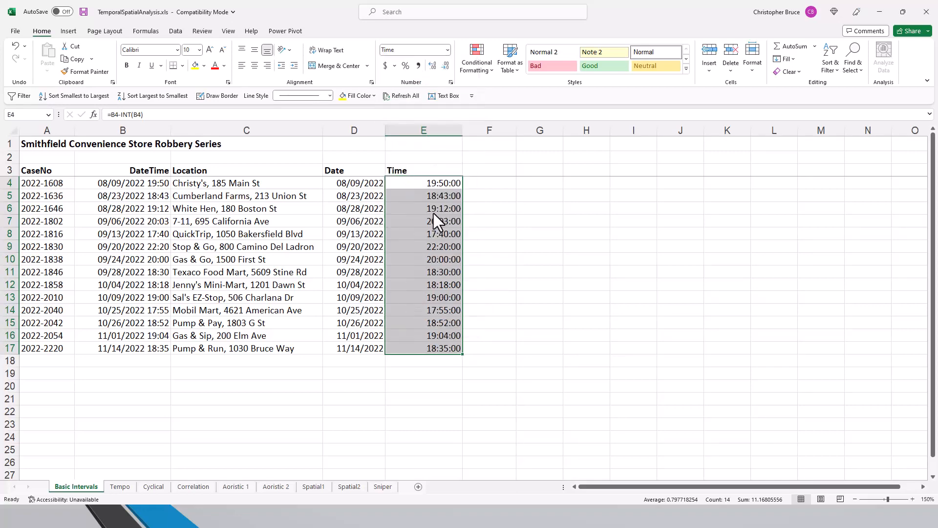
pyautogui.click(490, 183)
pyautogui.moveTo(462, 131); pyautogui.dragTo(433, 140)
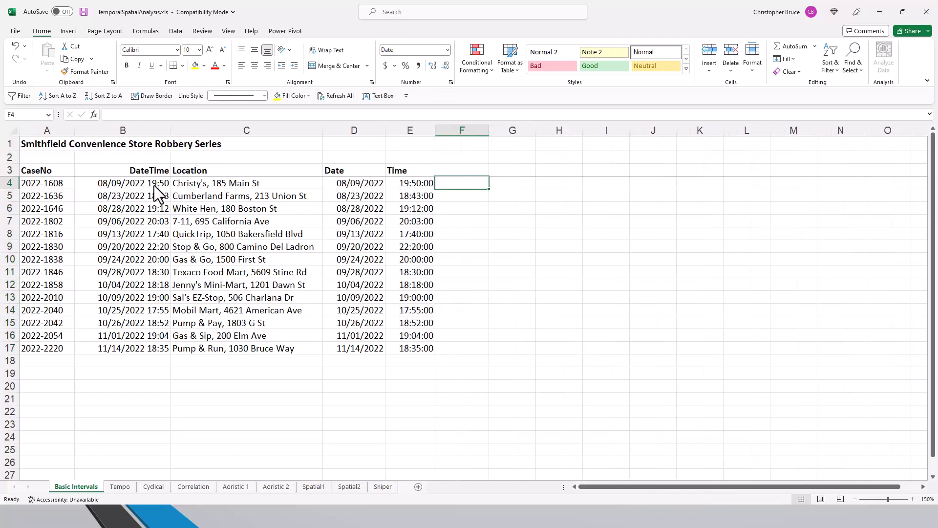
pyautogui.click(396, 192)
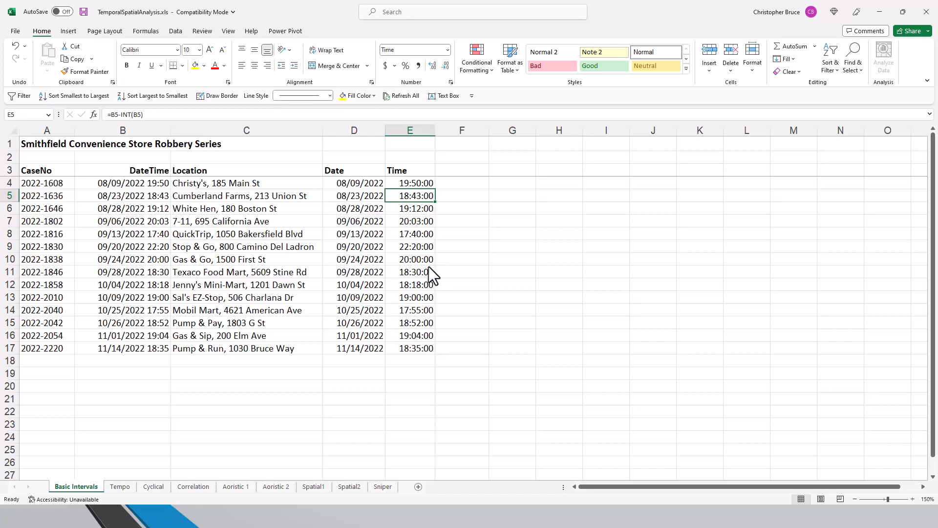
pyautogui.click(421, 361)
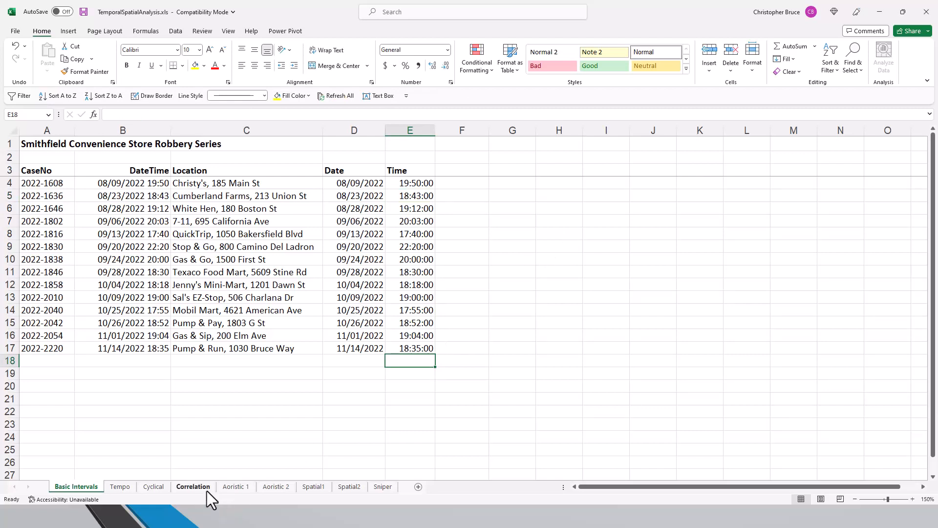
# - Enter the bold column header Interval in F3
pyautogui.click(481, 170)
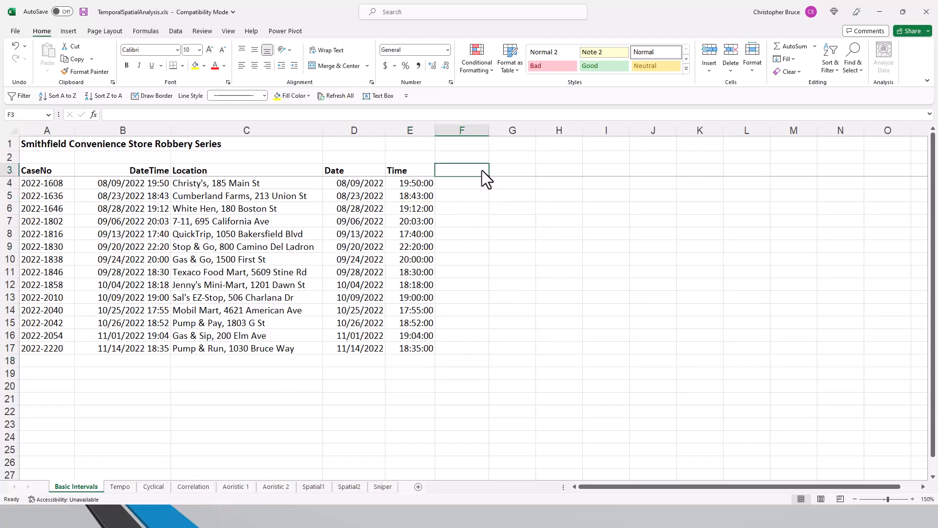
pyautogui.hotkey('ctrl', 'b')
pyautogui.write('Intervel')
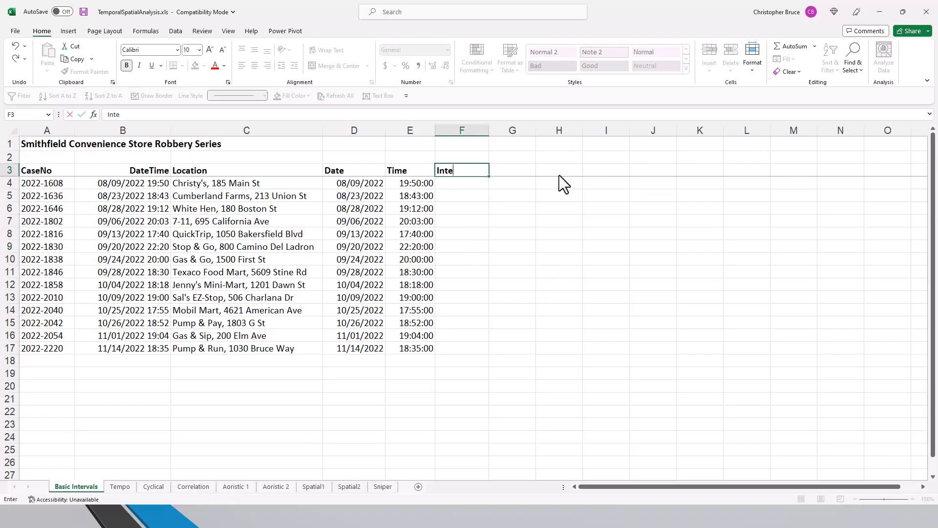
pyautogui.press('BackSpace')
pyautogui.press('BackSpace')
pyautogui.write('al')
pyautogui.press('Return')
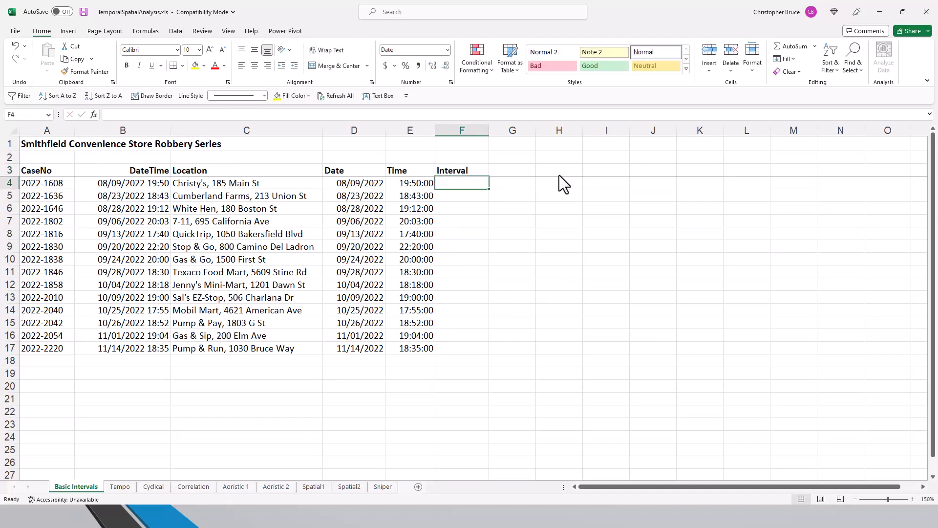
# - Enter the formula =D5-D4 in F5 to compute the days between the first two robberies
pyautogui.press('Down')
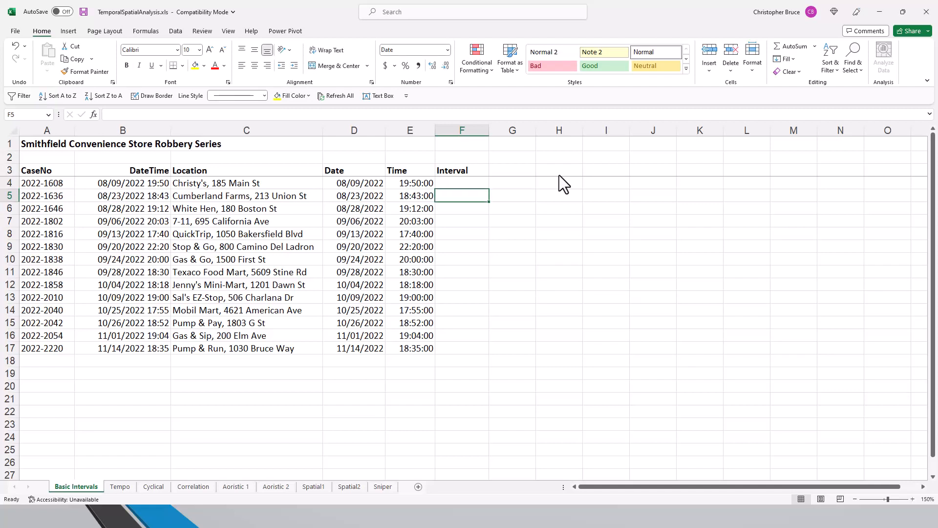
pyautogui.press('Left')
pyautogui.press('Left')
pyautogui.press('Up')
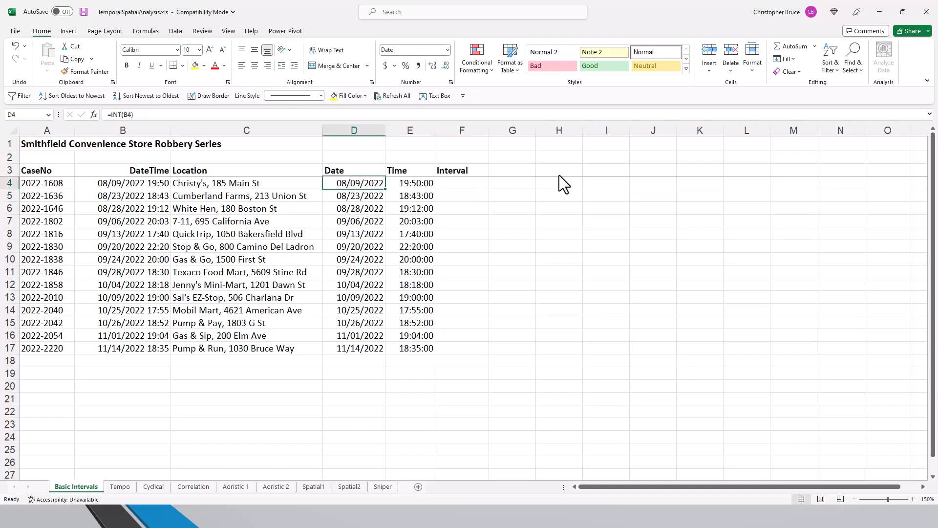
pyautogui.press('Down')
pyautogui.press('Up')
pyautogui.press('Down')
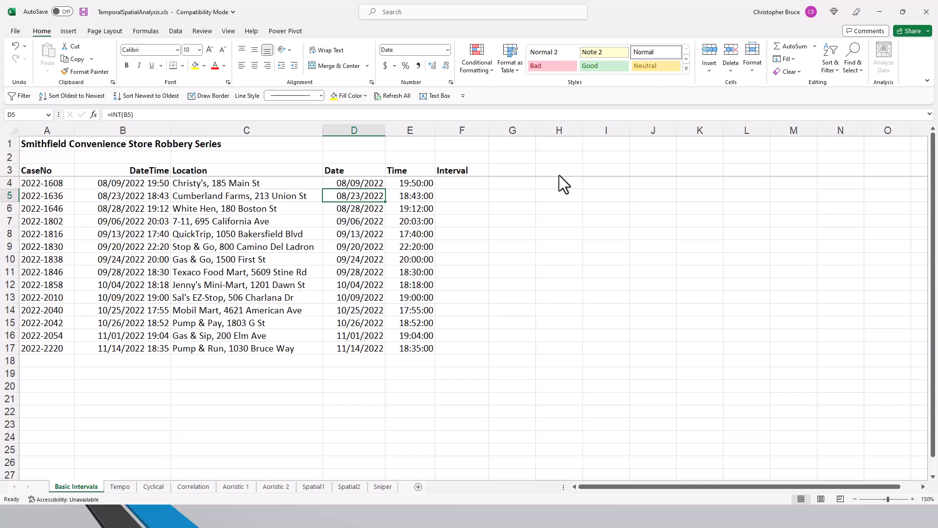
pyautogui.press('Right')
pyautogui.press('Right')
pyautogui.write('=')
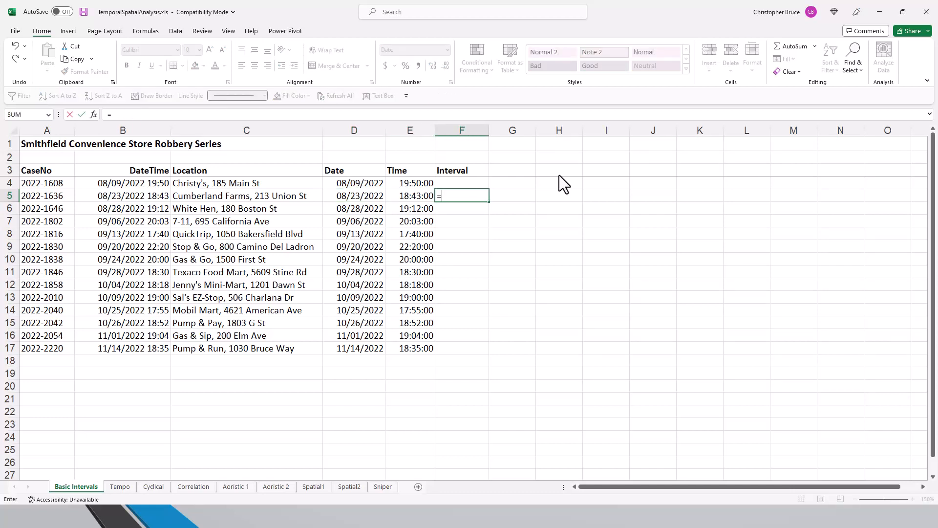
pyautogui.write('D5-')
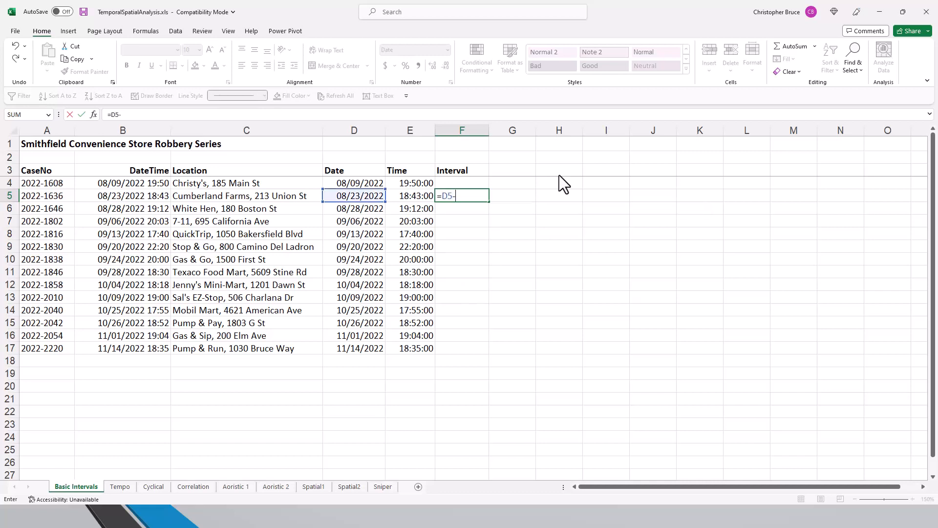
pyautogui.write('D4')
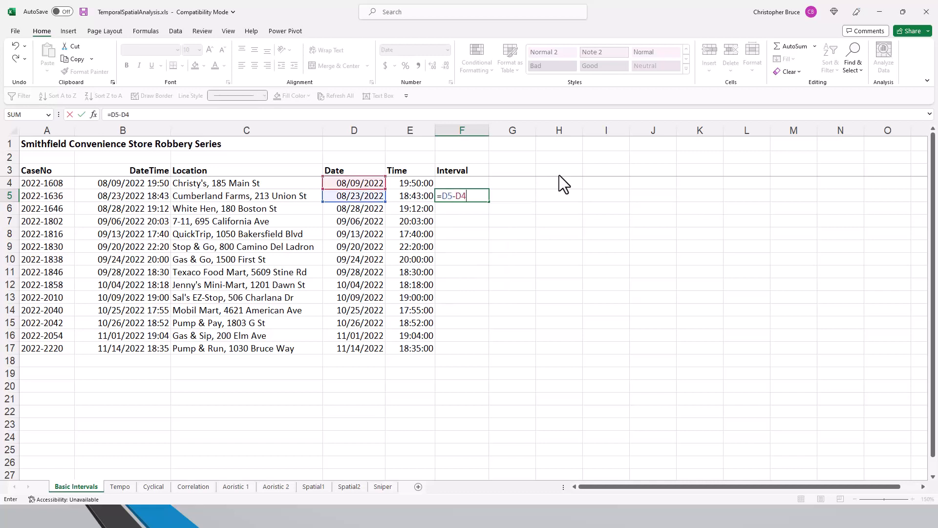
pyautogui.press('Return')
# - Fill the interval formula from F5 down through F17
pyautogui.press('Up')
pyautogui.hotkey('shift', 'Down')
pyautogui.hotkey('shift', 'Down')
pyautogui.hotkey('shift', 'Down')
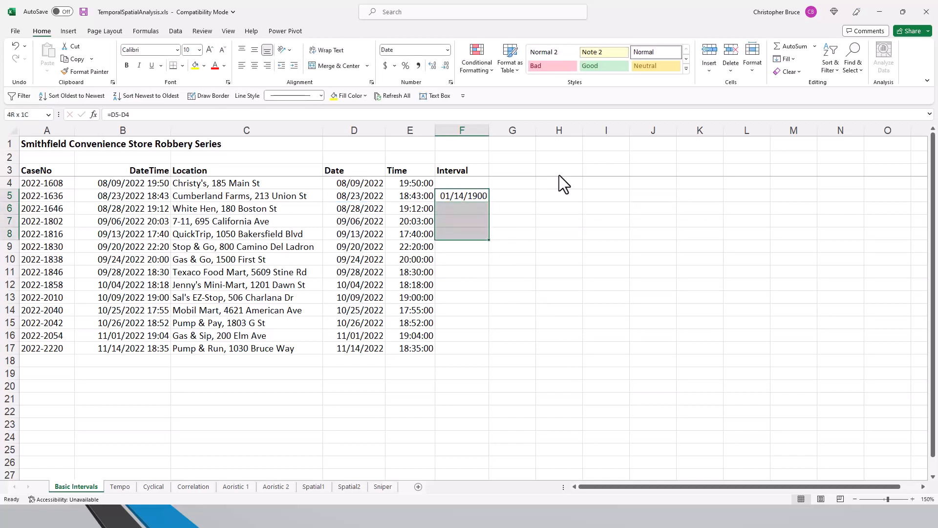
pyautogui.hotkey('shift', 'Down')
pyautogui.hotkey('shift', 'Down')
pyautogui.hotkey('shift', 'Down')
pyautogui.hotkey('shift', 'Down')
pyautogui.hotkey('shift', 'Down')
pyautogui.hotkey('shift', 'Down')
pyautogui.hotkey('shift', 'Down')
pyautogui.hotkey('shift', 'Down')
pyautogui.hotkey('shift', 'Down')
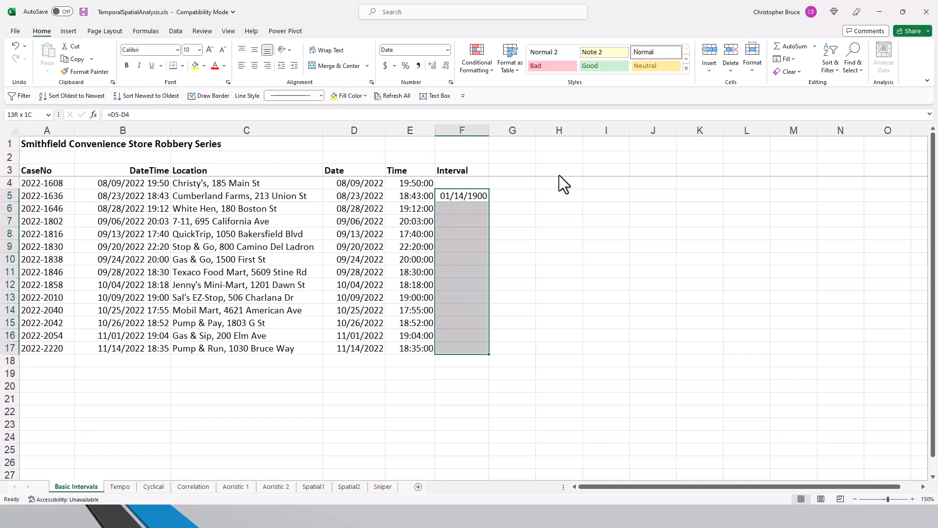
pyautogui.hotkey('ctrl', 'd')
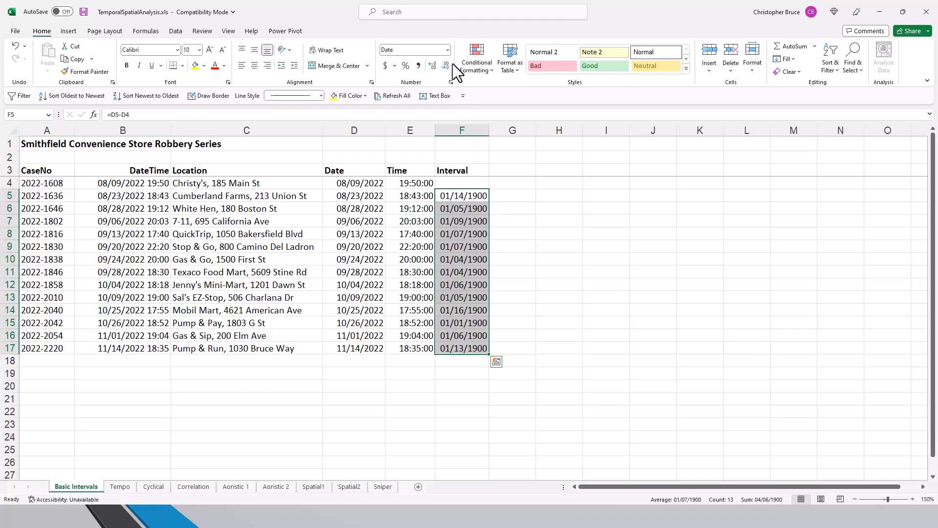
# - Apply the General number format to the intervals in F5:F17 and deselect the range
pyautogui.click(447, 50)
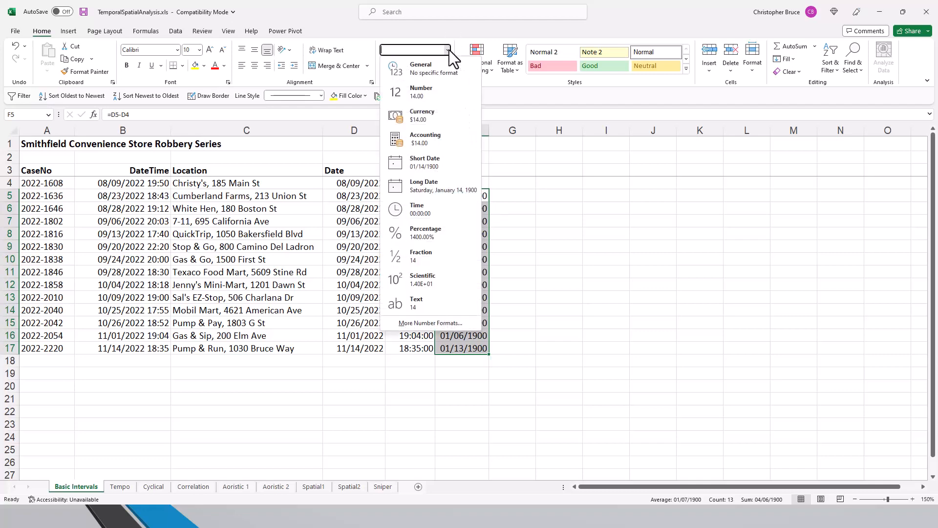
pyautogui.click(430, 74)
pyautogui.click(549, 243)
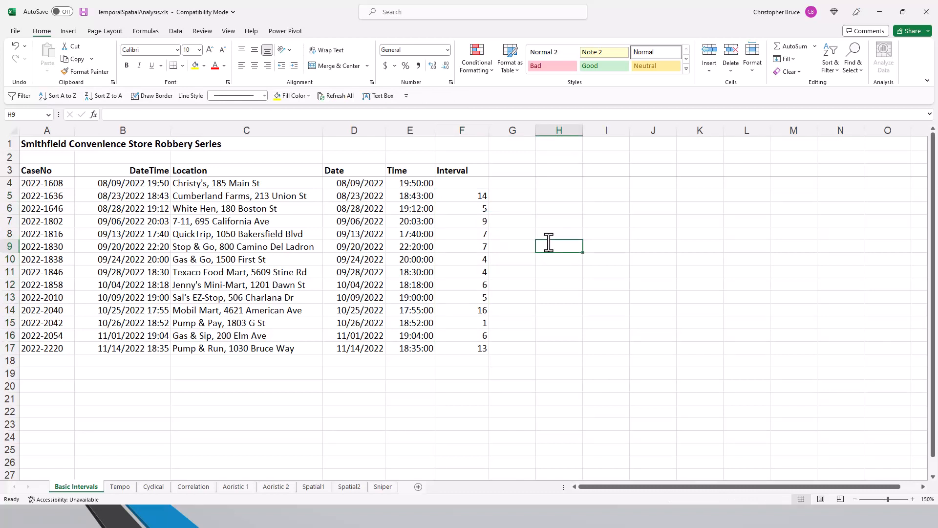
# - Examine the calculated intervals and the matching dates and times in the lower rows, through the last robbery in row 17
pyautogui.press('Left')
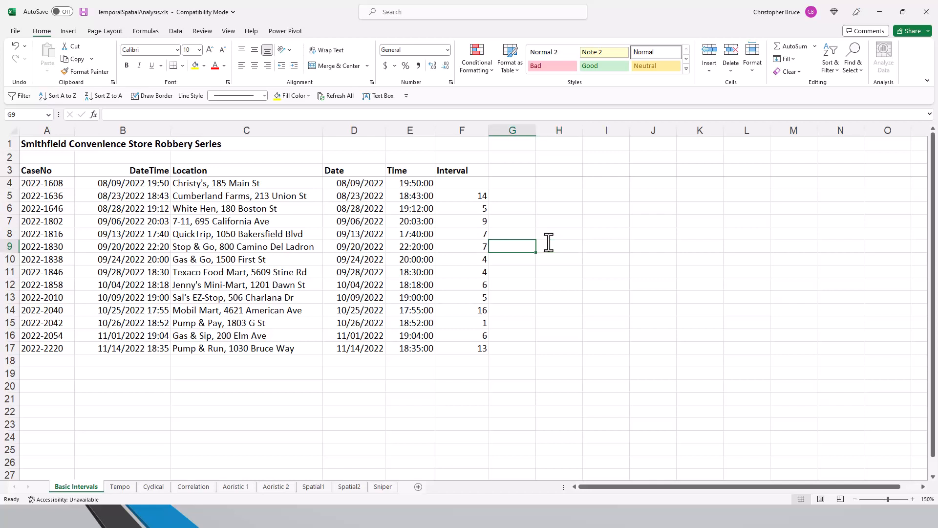
pyautogui.press('Down')
pyautogui.press('Down')
pyautogui.press('Down')
pyautogui.press('Down')
pyautogui.press('Down')
pyautogui.press('Left')
pyautogui.press('Down')
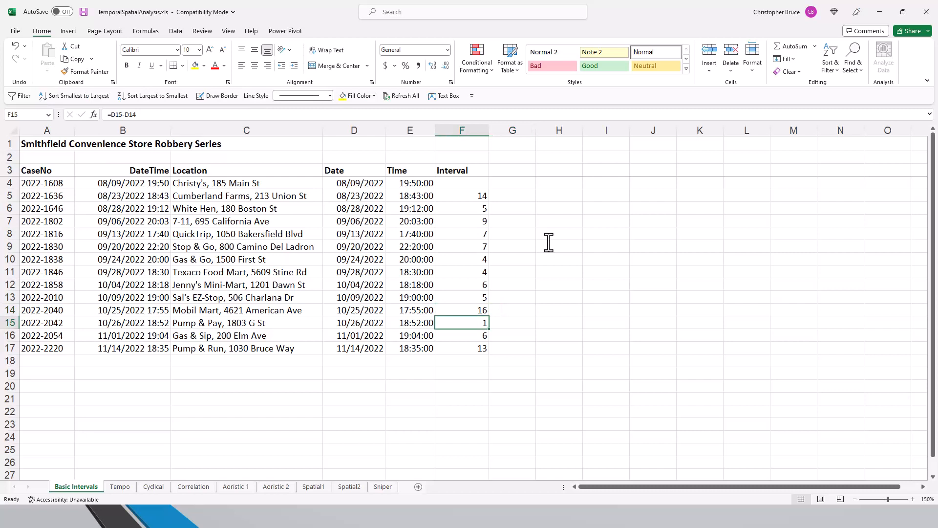
pyautogui.press('Left')
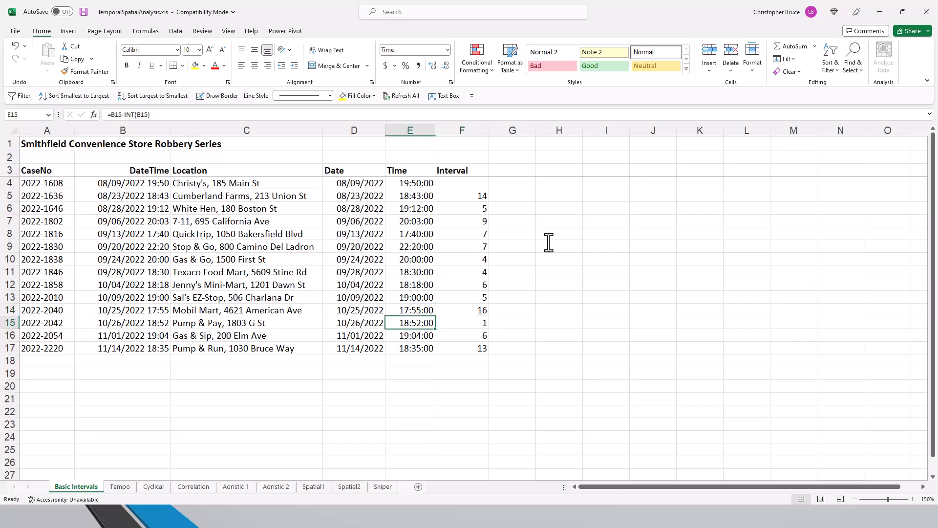
pyautogui.press('Left')
pyautogui.press('Left')
pyautogui.press('Right')
pyautogui.press('Right')
pyautogui.press('Right')
pyautogui.press('Down')
pyautogui.press('Down')
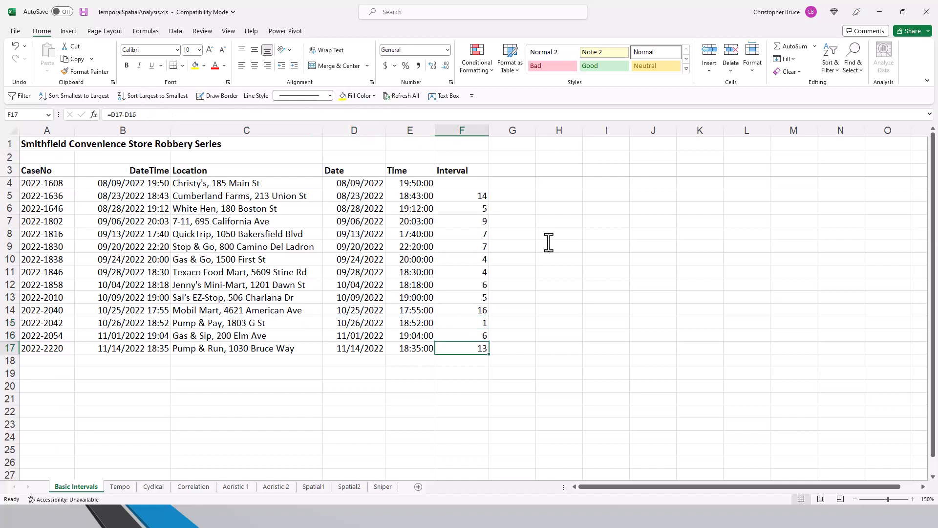
# - Enter the bold label Average in D19, below the Date column
pyautogui.press('Down')
pyautogui.press('Down')
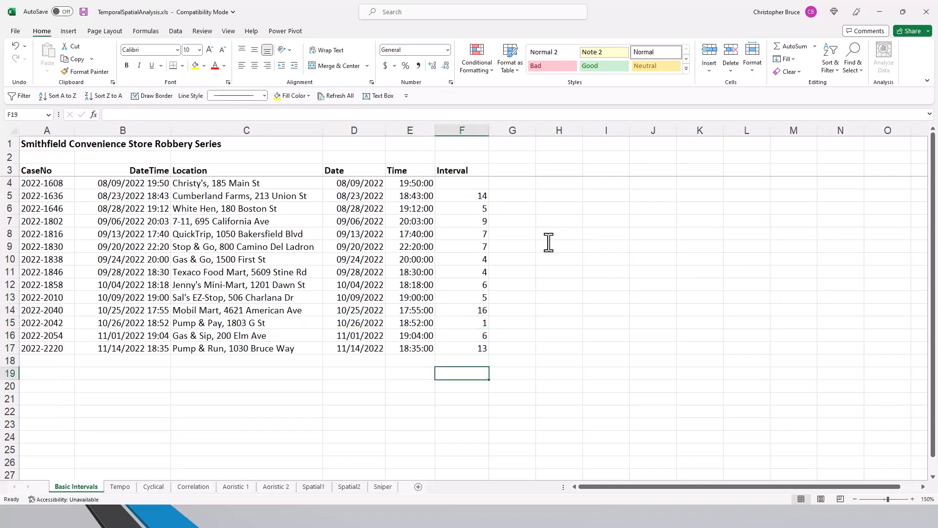
pyautogui.press('Left')
pyautogui.press('Left')
pyautogui.press('Right')
pyautogui.press('Right')
pyautogui.press('Left')
pyautogui.press('Left')
pyautogui.press('Right')
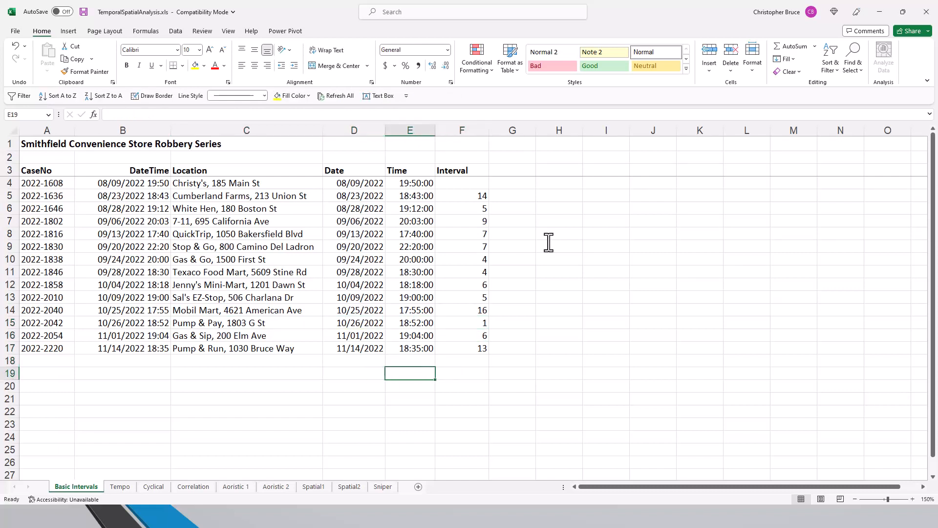
pyautogui.press('Left')
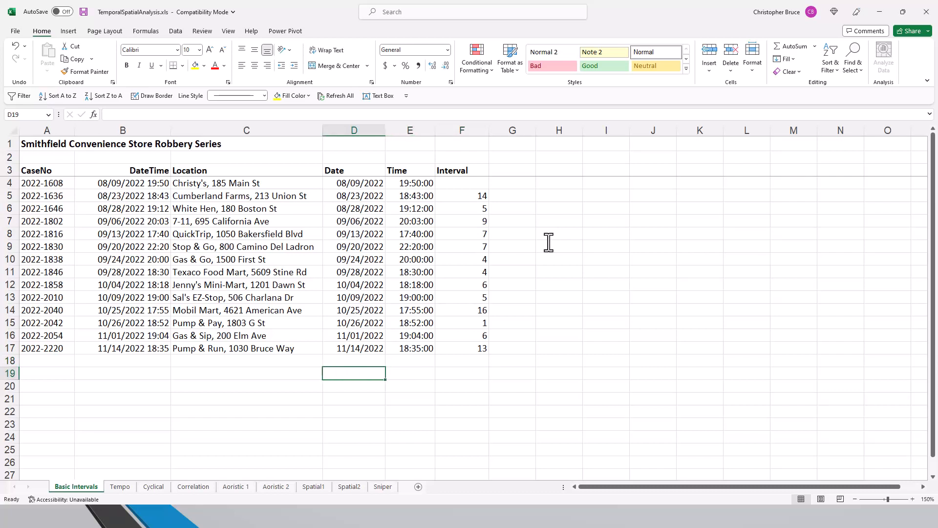
pyautogui.press('Left')
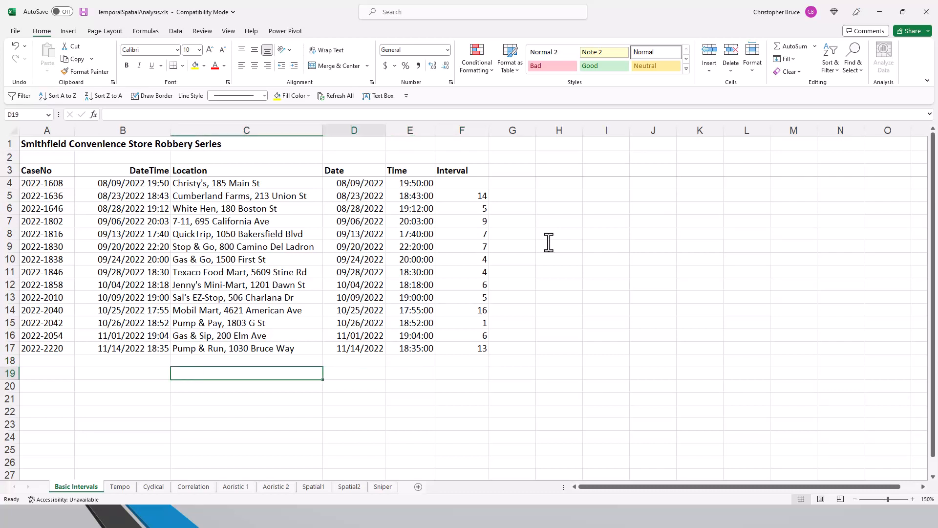
pyautogui.press('Right')
pyautogui.hotkey('ctrl', 'b')
pyautogui.write('Average')
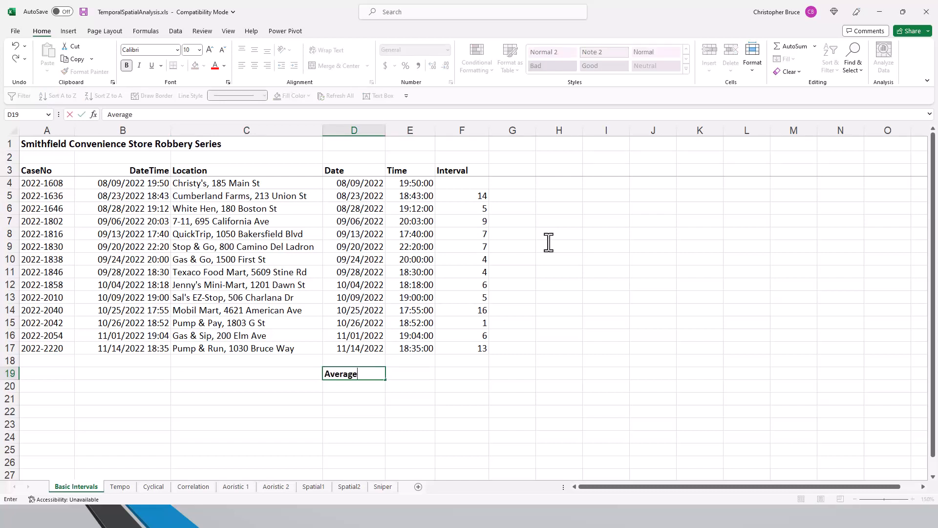
pyautogui.press('Return')
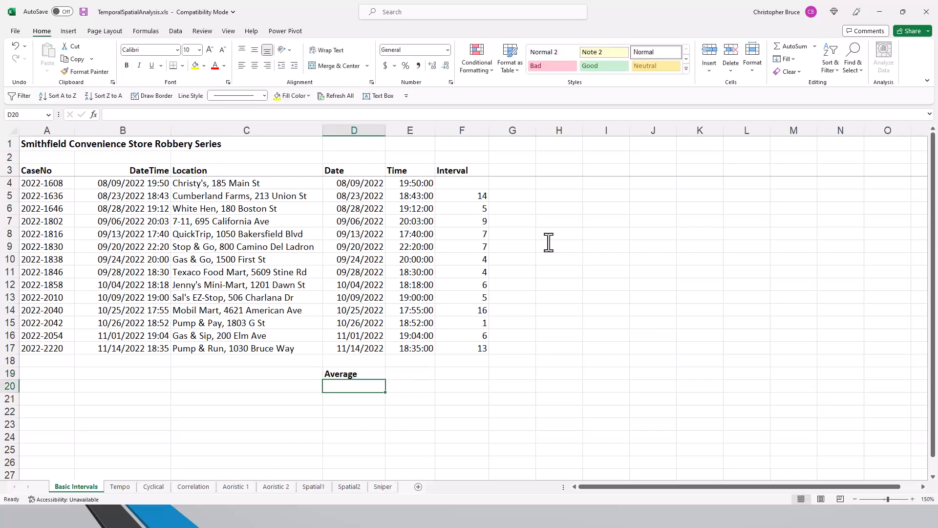
# - Enter the formula =AVERAGE(E4:E17) in E19 to compute the average robbery time
pyautogui.press('Up')
pyautogui.press('Right')
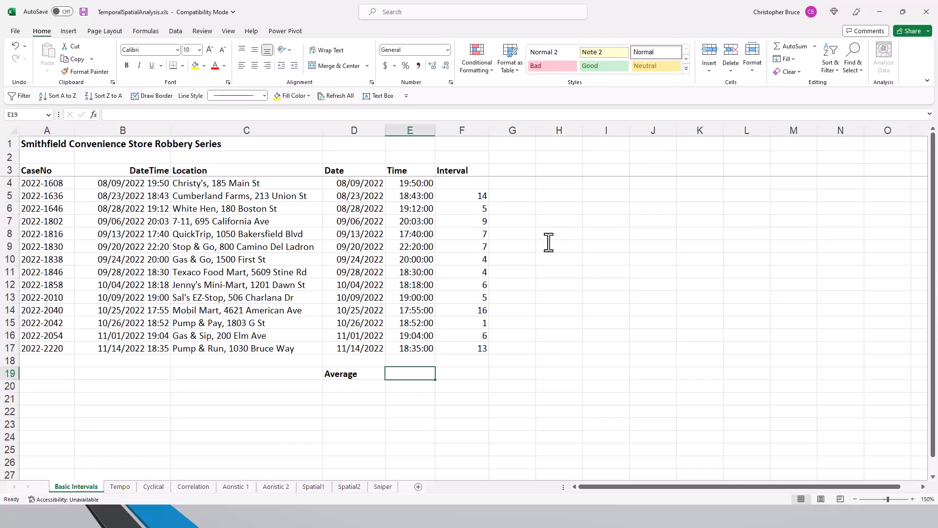
pyautogui.write('=')
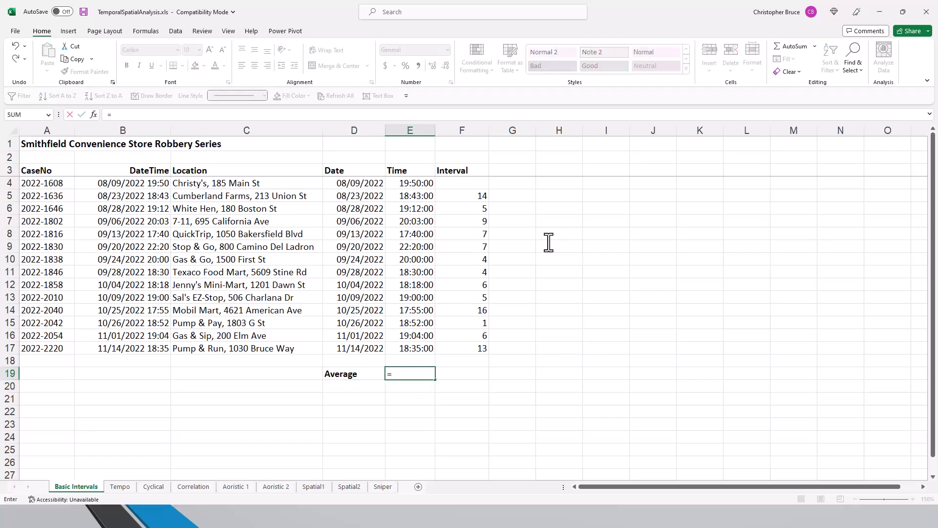
pyautogui.write('Average(')
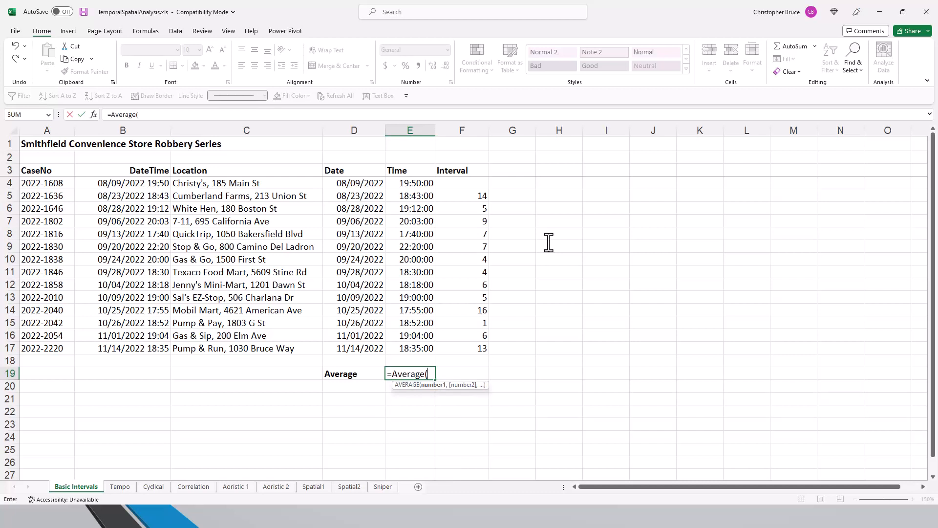
pyautogui.write('E4:E17)')
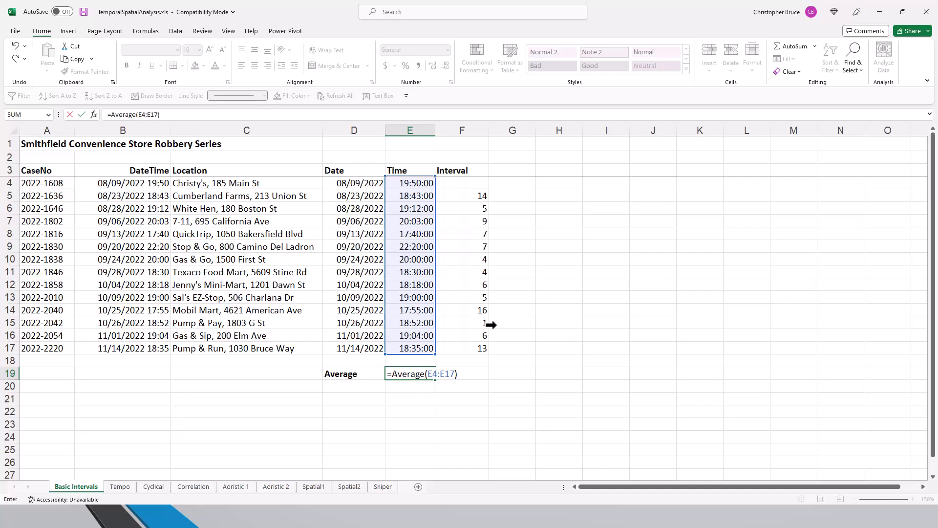
pyautogui.press('Return')
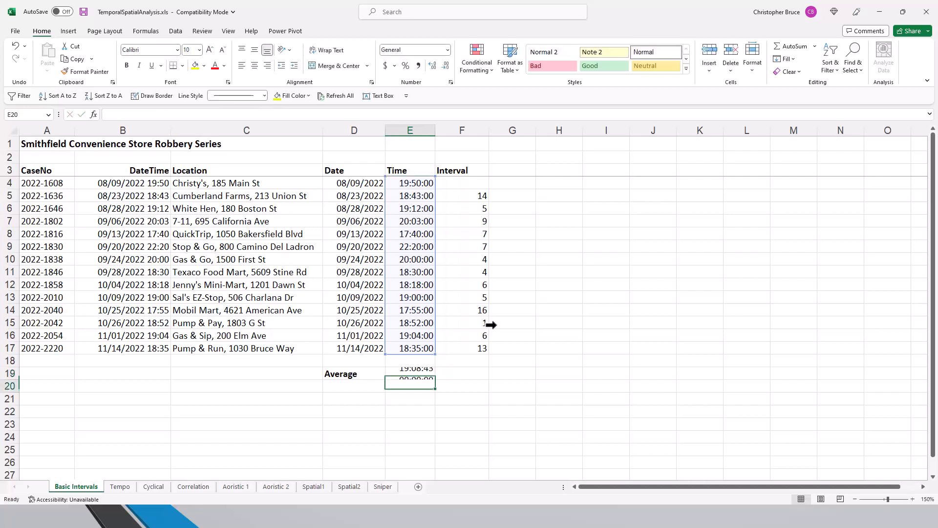
# - Fill the average formula from E19 across into F19 to average the intervals
pyautogui.press('Up')
pyautogui.press('Right')
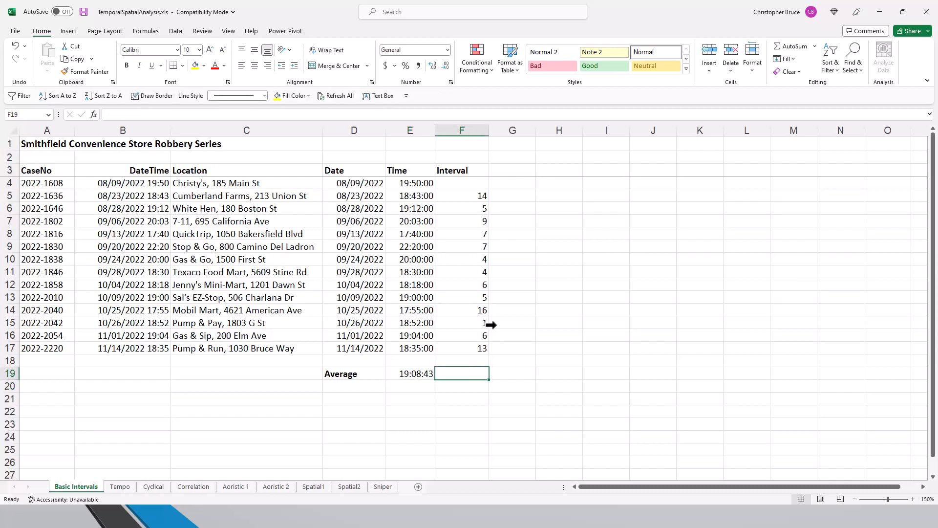
pyautogui.press('Left')
pyautogui.hotkey('shift', 'Right')
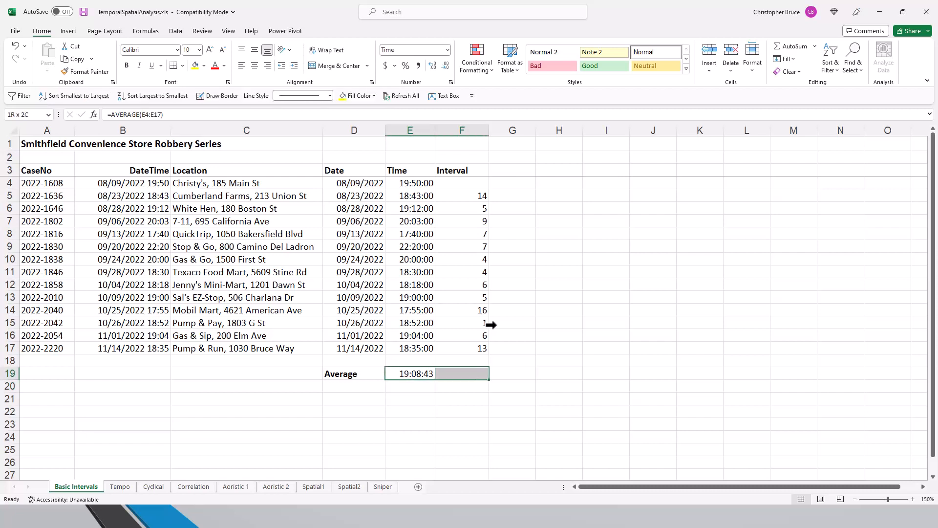
pyautogui.click(415, 375)
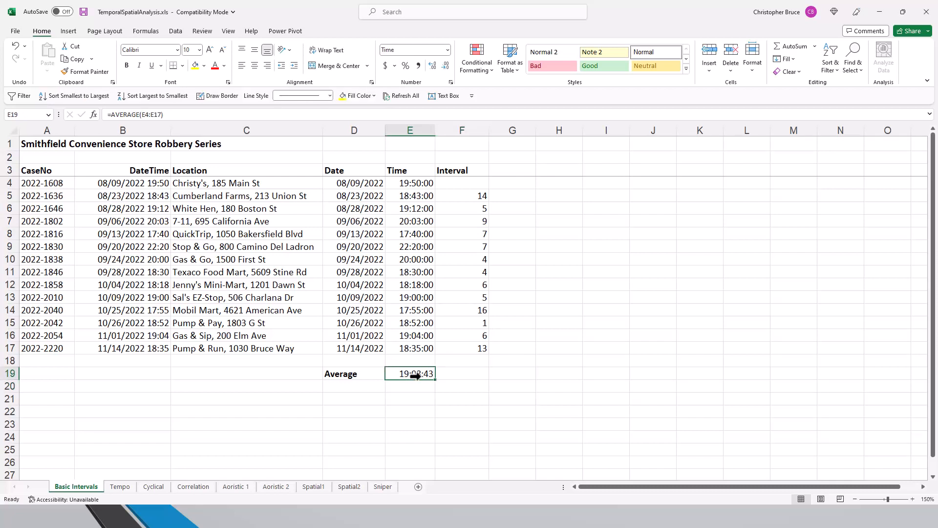
pyautogui.moveTo(428, 380); pyautogui.dragTo(474, 379)
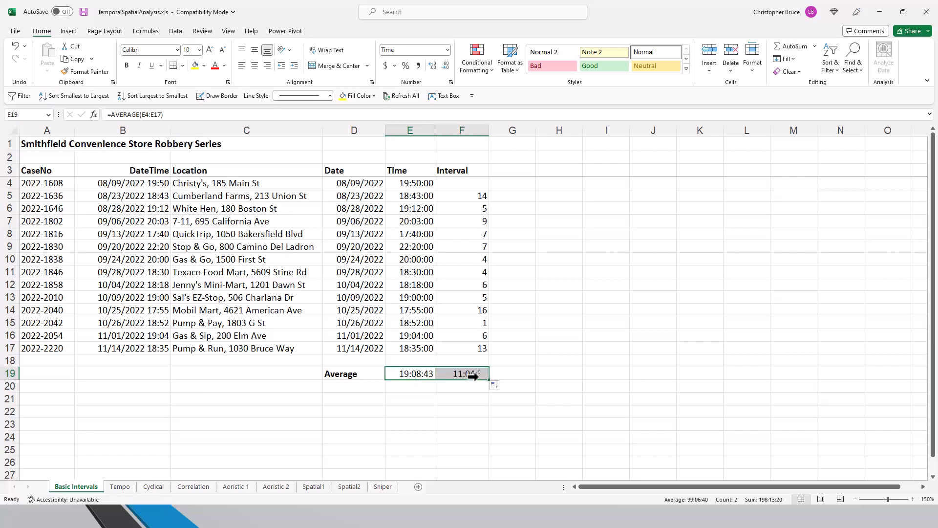
# - Apply the General number format to the average interval in F19 and deselect the cell
pyautogui.click(456, 374)
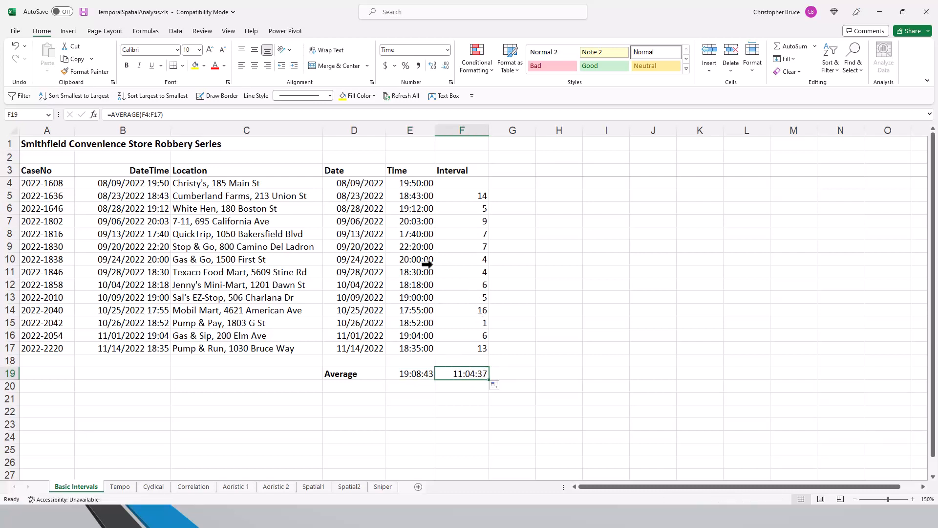
pyautogui.click(447, 49)
pyautogui.click(435, 74)
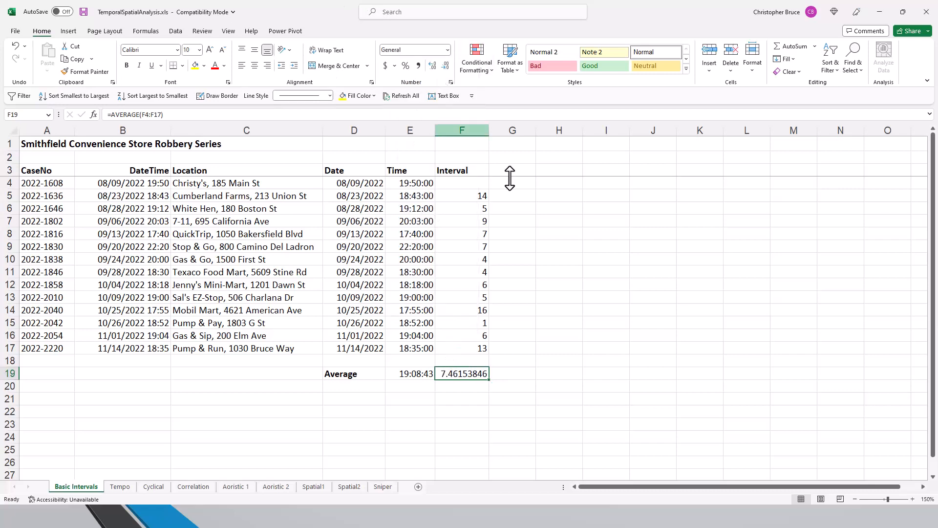
pyautogui.click(565, 384)
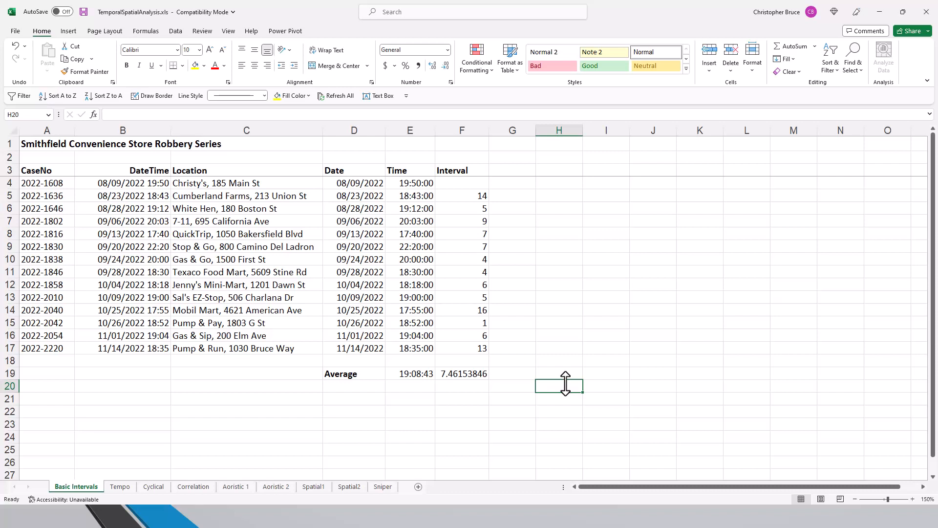
# - Enter the bold label St. Dev. in D20, below the Average label
pyautogui.press('Left')
pyautogui.press('Left')
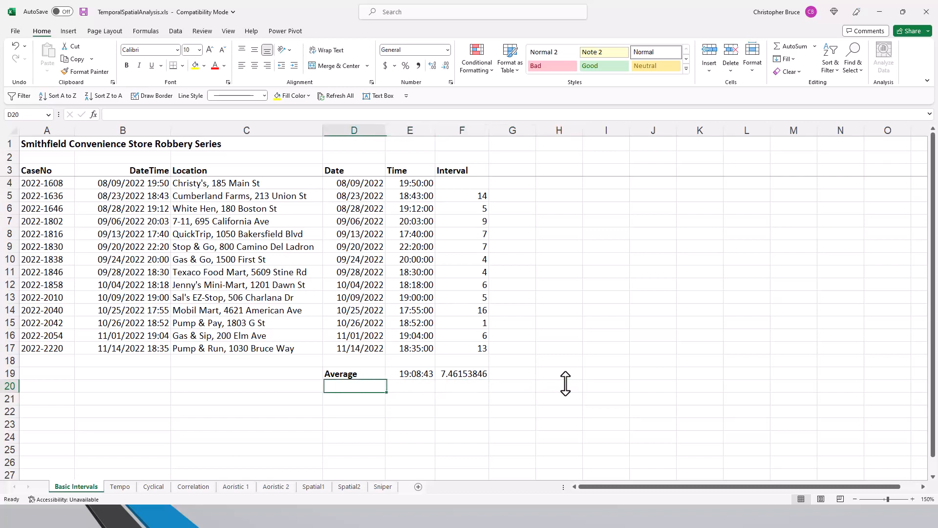
pyautogui.hotkey('ctrl', 'b')
pyautogui.write('St. Dev.')
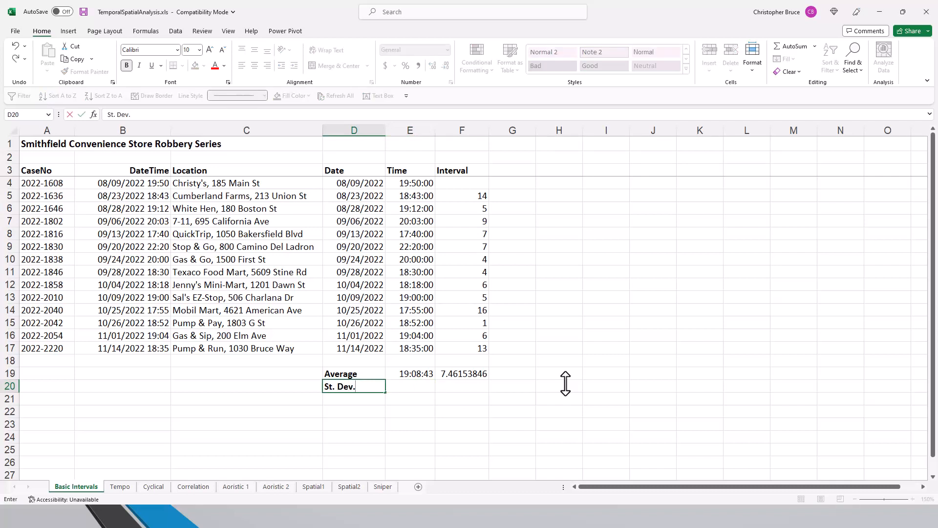
pyautogui.press('Tab')
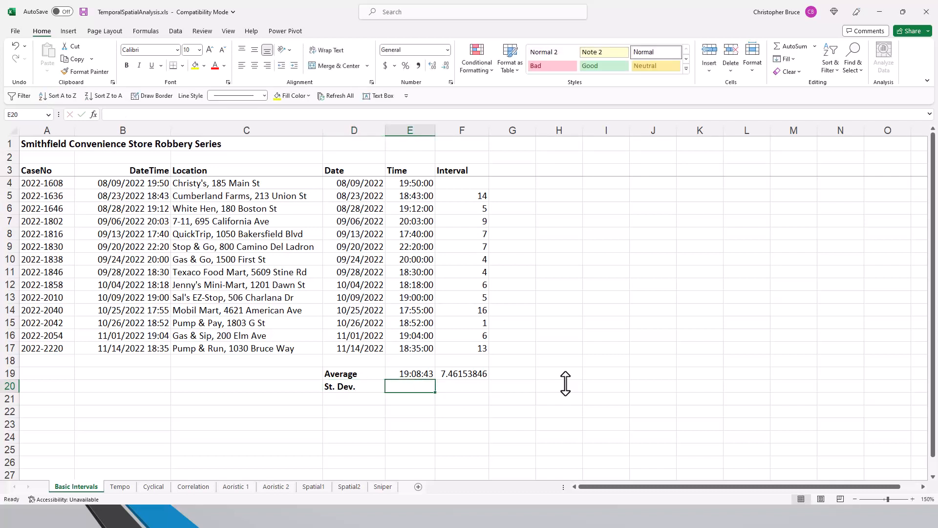
# - Enter the formula =STDEV.P(E4:E17) in E20 and apply the Time number format to it
pyautogui.write('=')
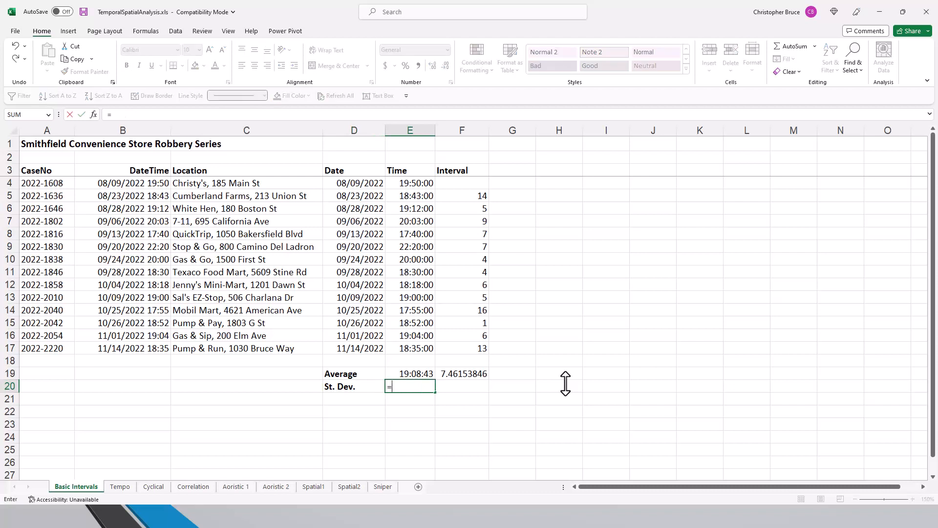
pyautogui.write('STDEV')
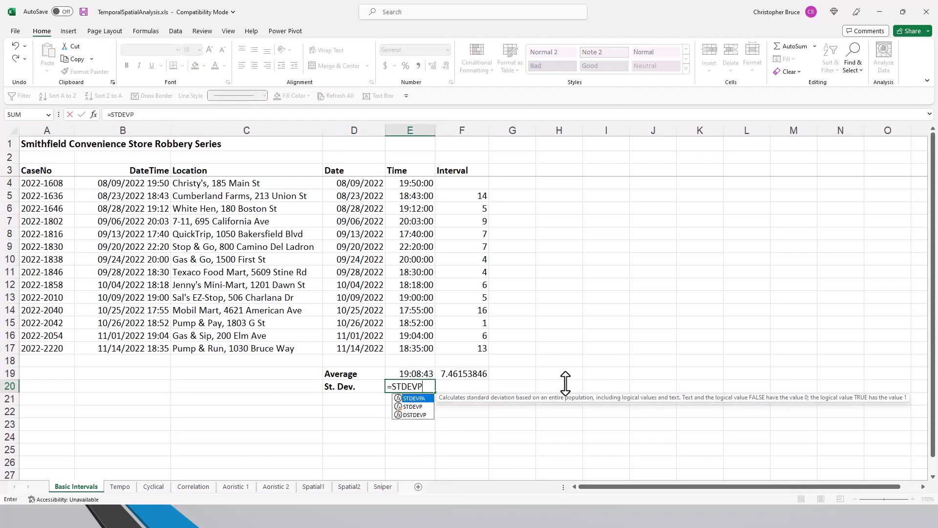
pyautogui.write('.P(')
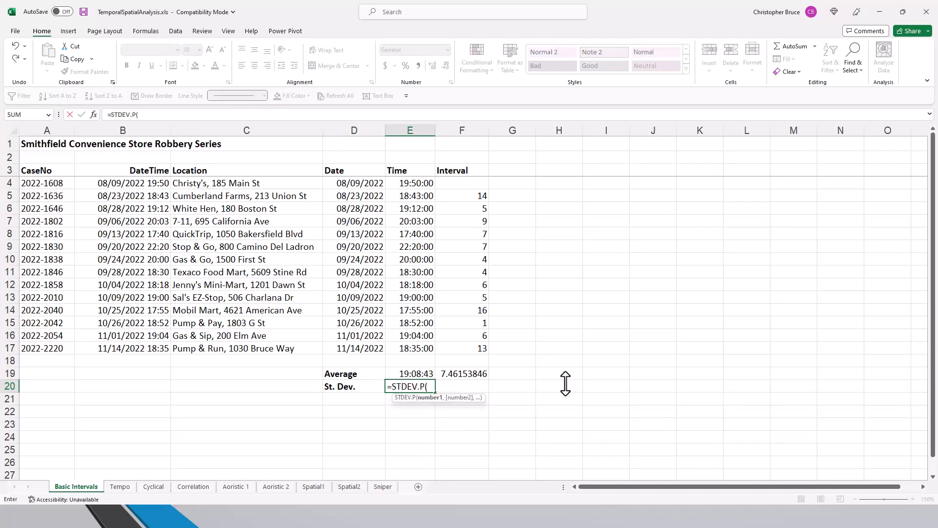
pyautogui.write('E4:')
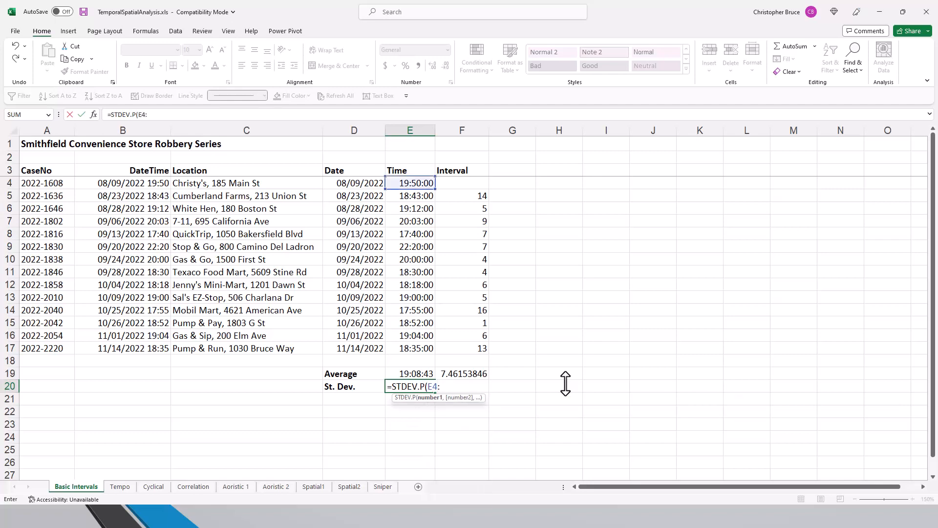
pyautogui.write('D')
pyautogui.press('BackSpace')
pyautogui.write('E17)')
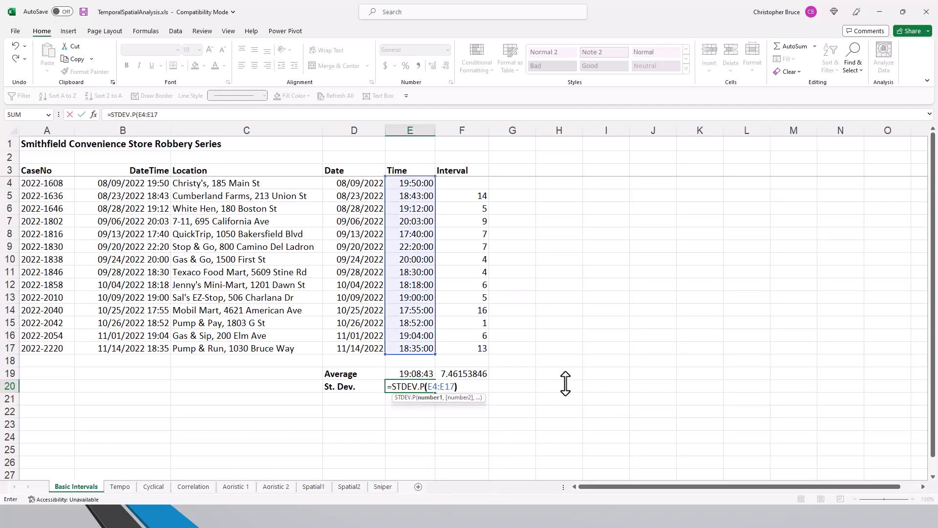
pyautogui.hotkey('ctrl', 'Return')
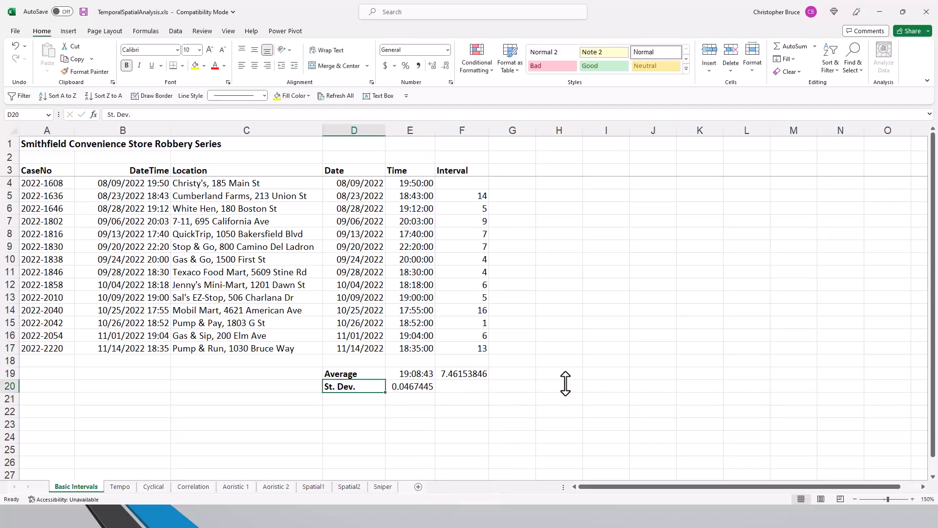
pyautogui.click(448, 50)
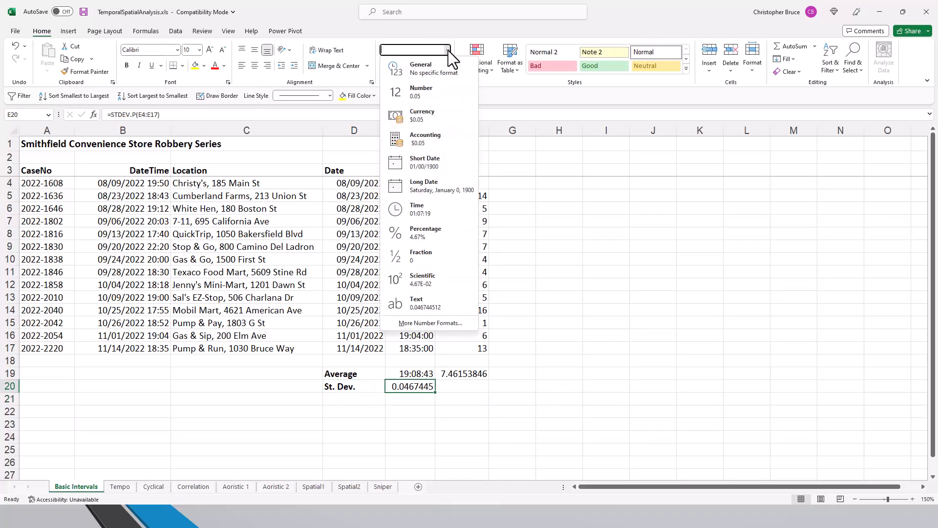
pyautogui.click(450, 212)
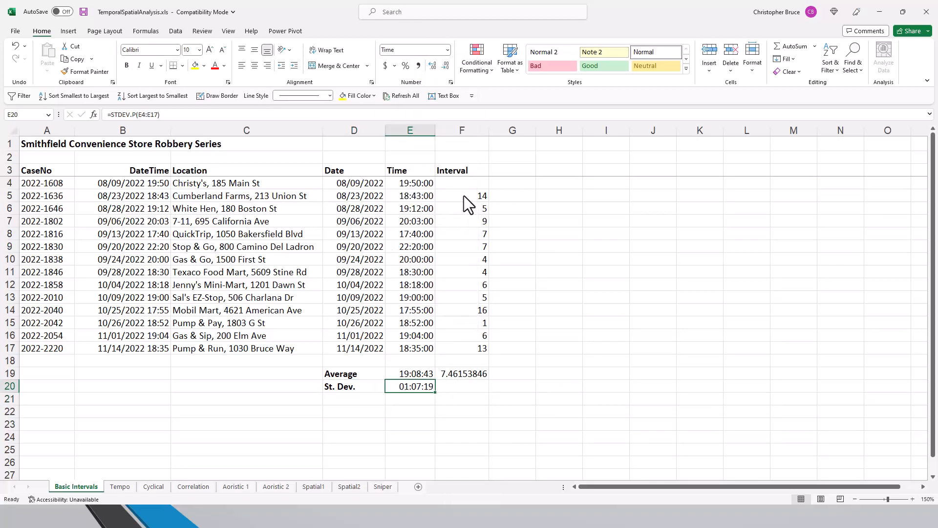
# - Enter the formula =STDEV.P(F5:F17) in F20 to calculate the standard deviation of the intervals
pyautogui.click(467, 386)
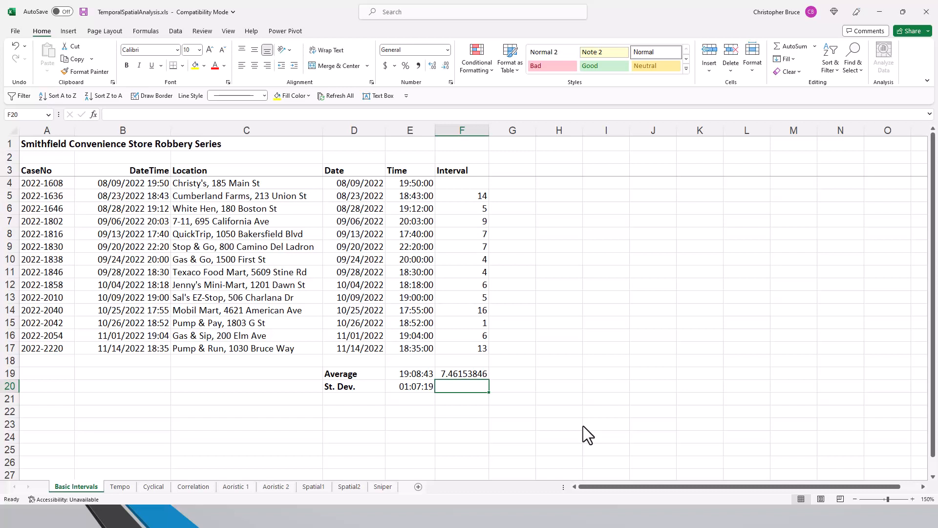
pyautogui.write('=')
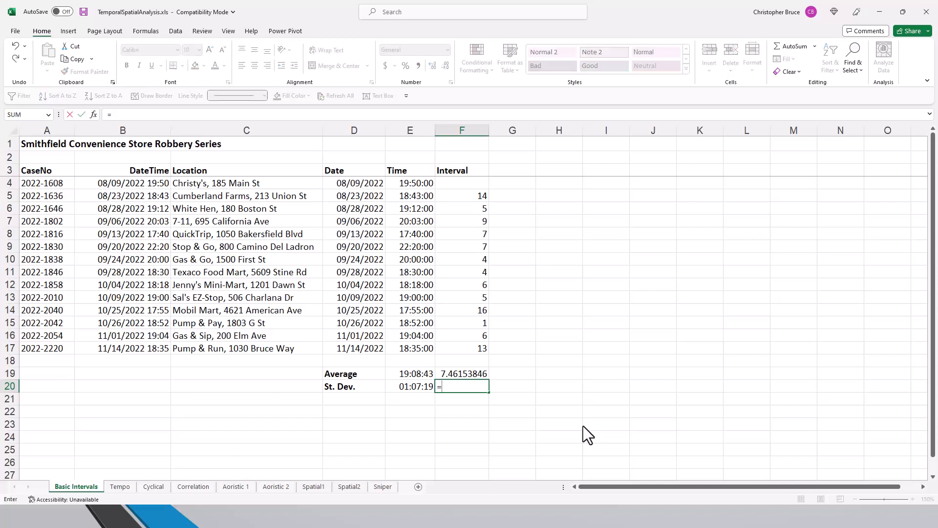
pyautogui.write('STDEV.P(')
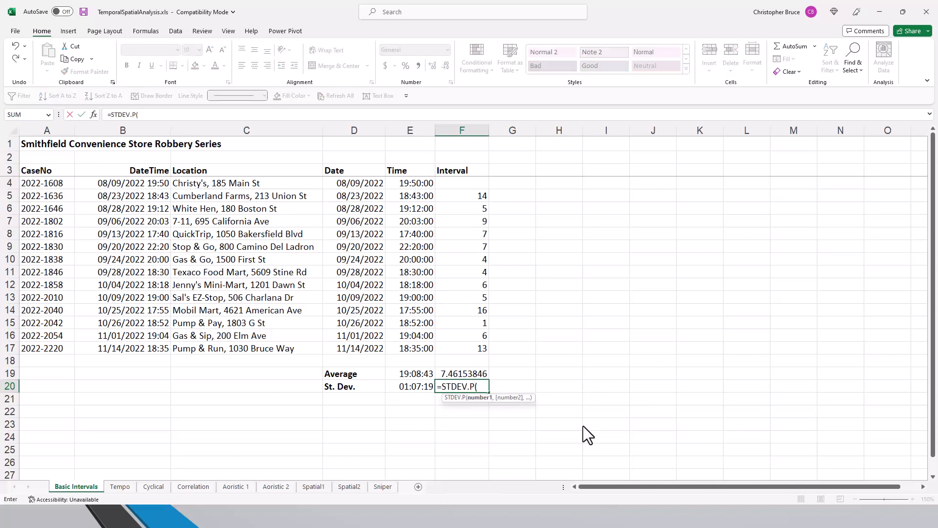
pyautogui.write('F5:F17)')
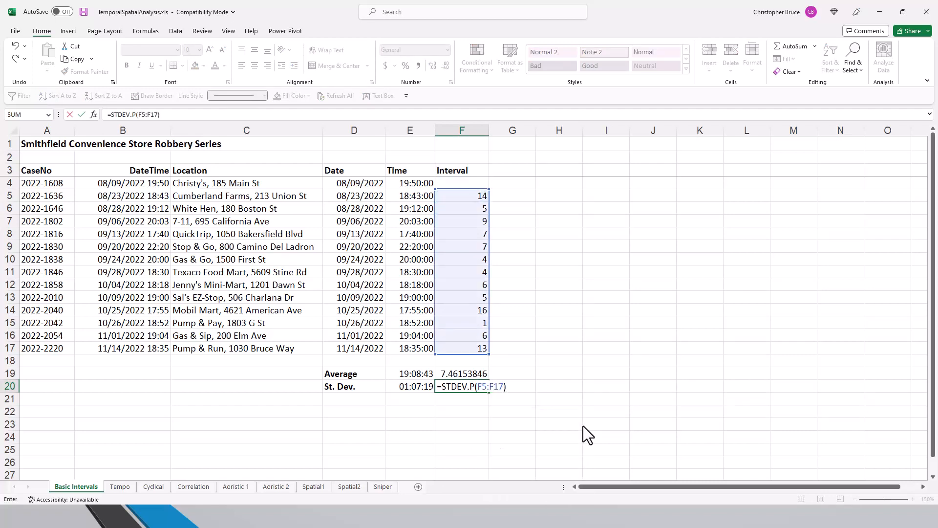
pyautogui.hotkey('ctrl', 'Return')
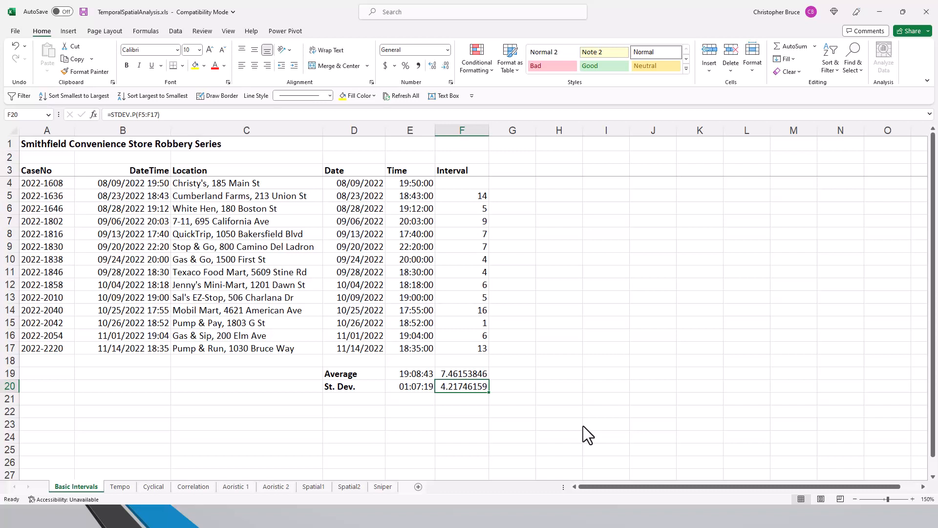
# - Move the Average and St. Dev. labels from D19:D20 to C19:C20
pyautogui.press('Down')
pyautogui.press('Down')
pyautogui.press('Left')
pyautogui.press('Left')
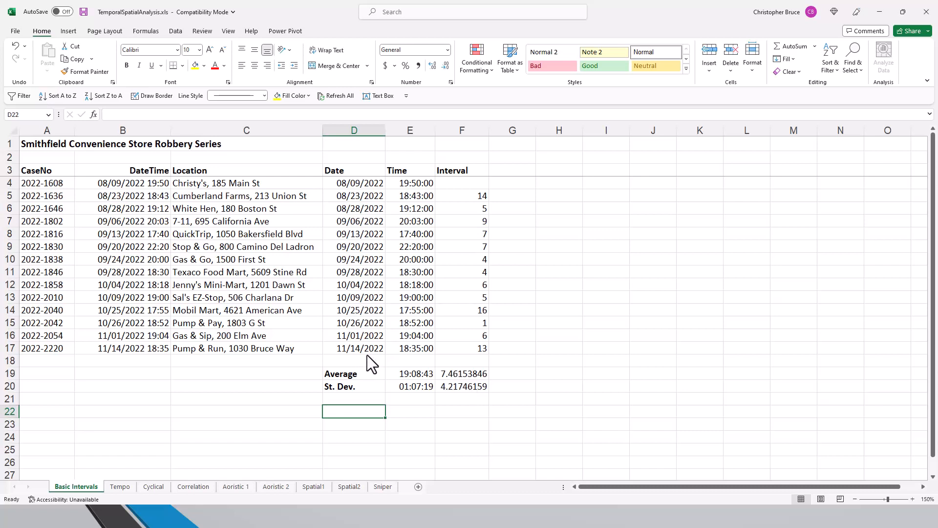
pyautogui.moveTo(348, 373); pyautogui.dragTo(350, 382)
pyautogui.press('Down')
pyautogui.press('Down')
pyautogui.press('Up')
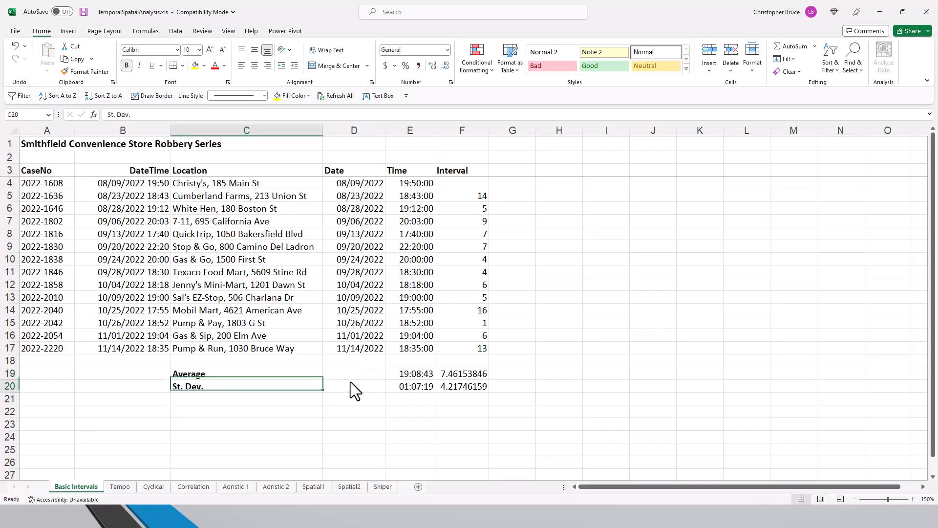
# - Enter the bold label Minimum in C22, leaving a blank row below the St. Dev. label
pyautogui.press('Down')
pyautogui.press('Down')
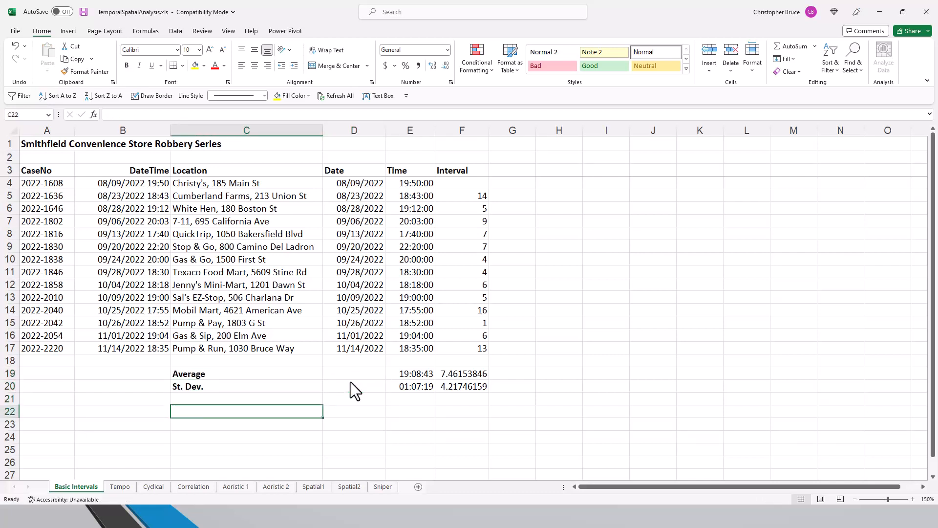
pyautogui.hotkey('ctrl', 'b')
pyautogui.write('Lower')
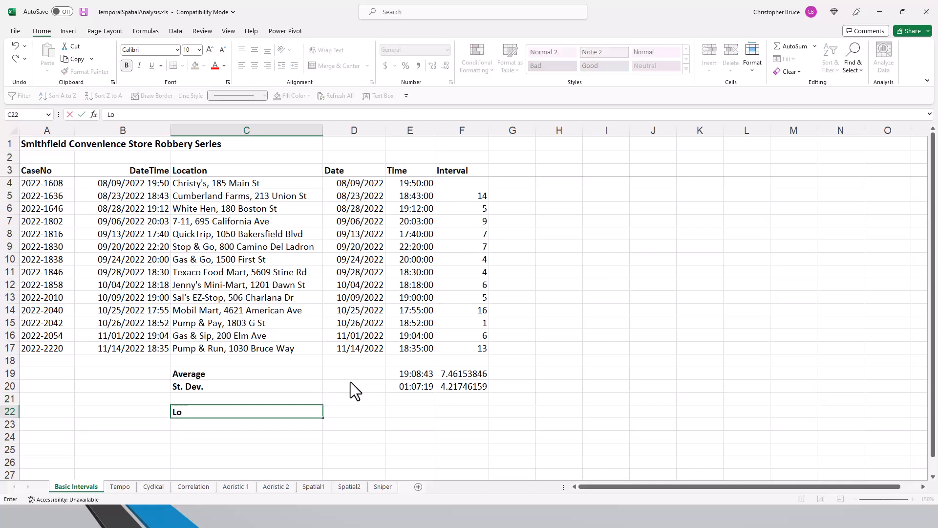
pyautogui.press('BackSpace')
pyautogui.press('BackSpace')
pyautogui.press('BackSpace')
pyautogui.press('BackSpace')
pyautogui.press('BackSpace')
pyautogui.write('Min Windows')
pyautogui.press('BackSpace')
pyautogui.press('BackSpace')
pyautogui.press('BackSpace')
pyautogui.press('BackSpace')
pyautogui.press('BackSpace')
pyautogui.press('BackSpace')
pyautogui.press('BackSpace')
pyautogui.press('BackSpace')
pyautogui.write('imum')
pyautogui.press('Return')
# - Enter the labels Lower, Average, Upper and Maximum in C23 through C26, below Minimum
pyautogui.write('Lowe')
pyautogui.press('BackSpace')
pyautogui.press('BackSpace')
pyautogui.press('BackSpace')
pyautogui.press('BackSpace')
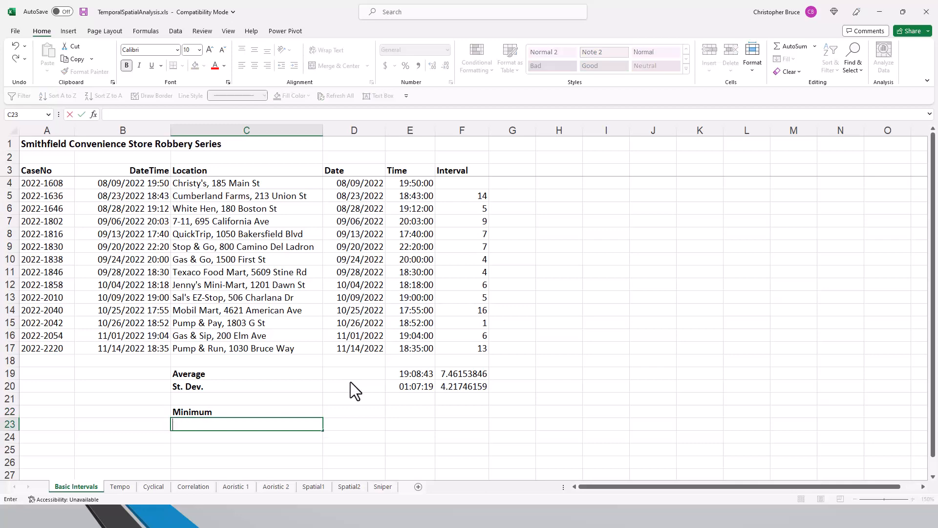
pyautogui.write('Lower')
pyautogui.press('Return')
pyautogui.write('Average')
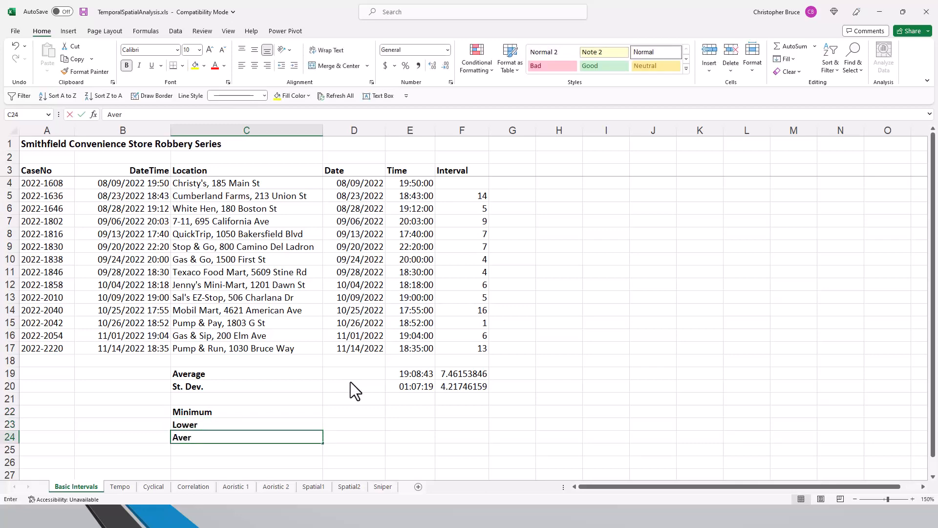
pyautogui.press('Return')
pyautogui.write('Upper')
pyautogui.press('Return')
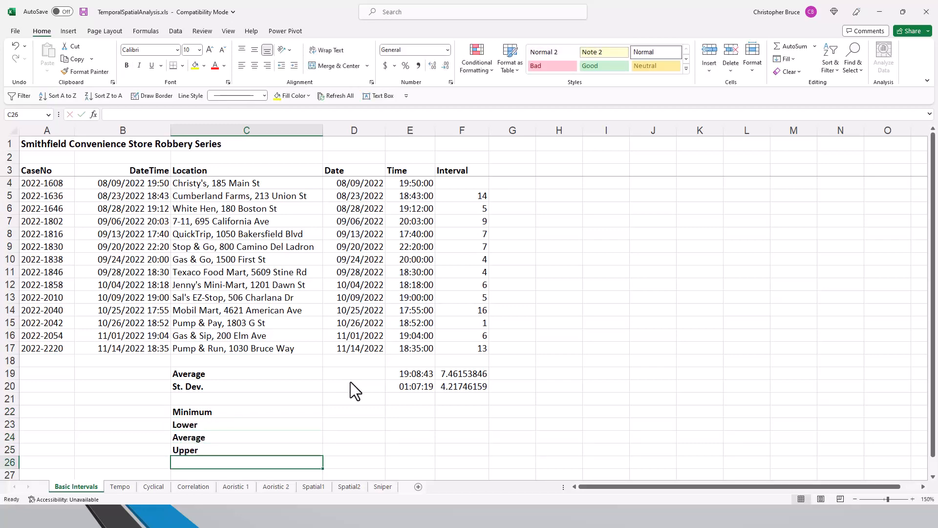
pyautogui.write('Maximum')
pyautogui.press('Right')
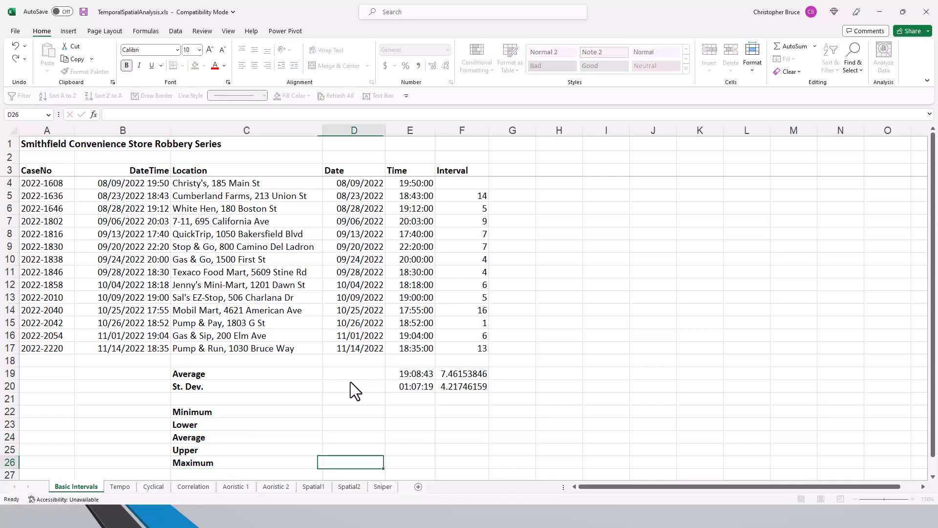
# - Review the Minimum through Maximum rows, the last robbery date in D17 and the interval in F15
pyautogui.press('Up')
pyautogui.press('Up')
pyautogui.press('Up')
pyautogui.press('Up')
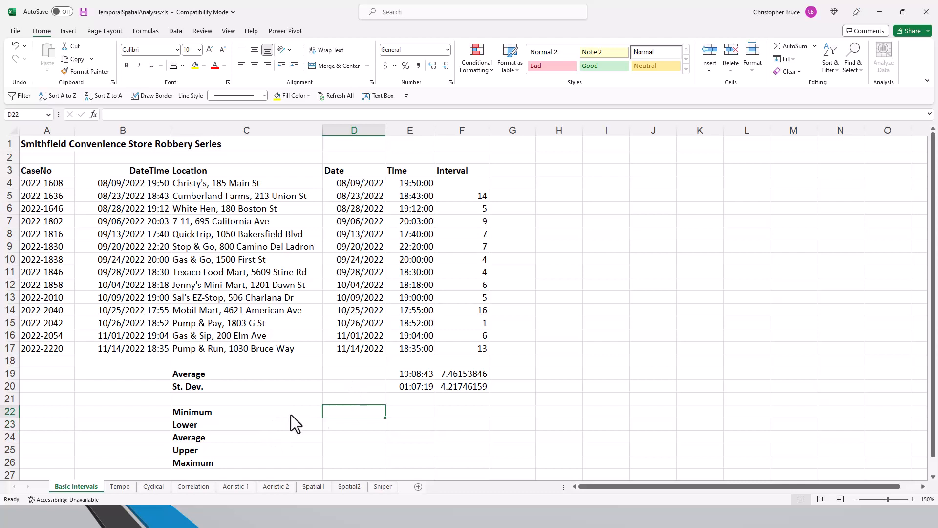
pyautogui.click(342, 461)
pyautogui.click(335, 413)
pyautogui.click(341, 462)
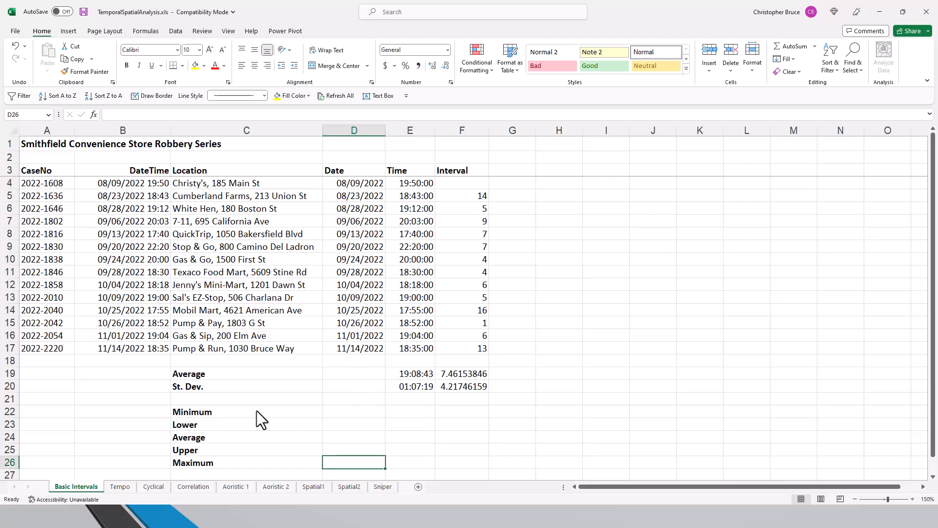
pyautogui.click(237, 428)
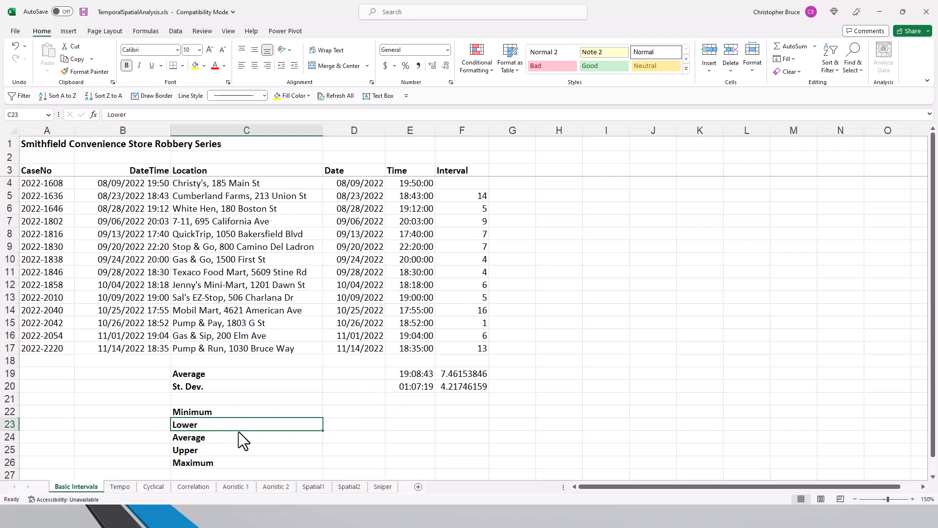
pyautogui.click(243, 451)
pyautogui.click(236, 427)
pyautogui.click(242, 447)
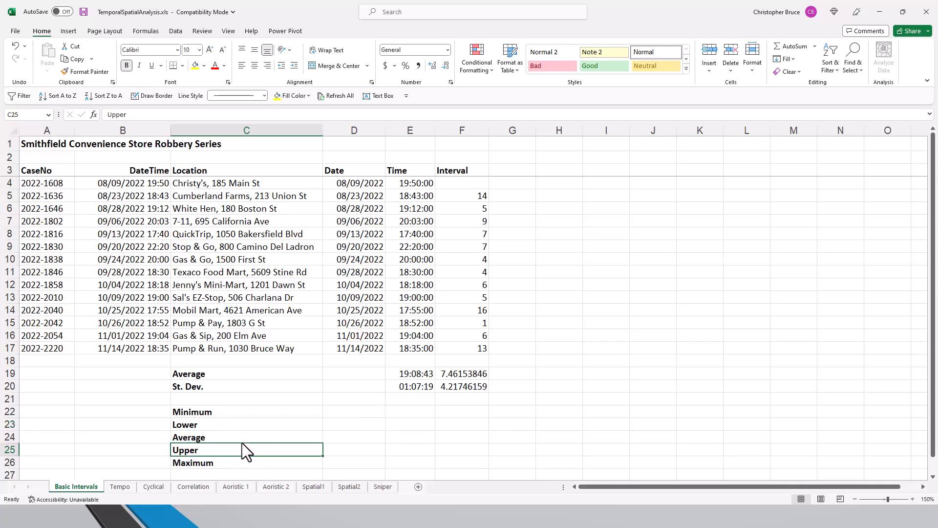
pyautogui.click(243, 436)
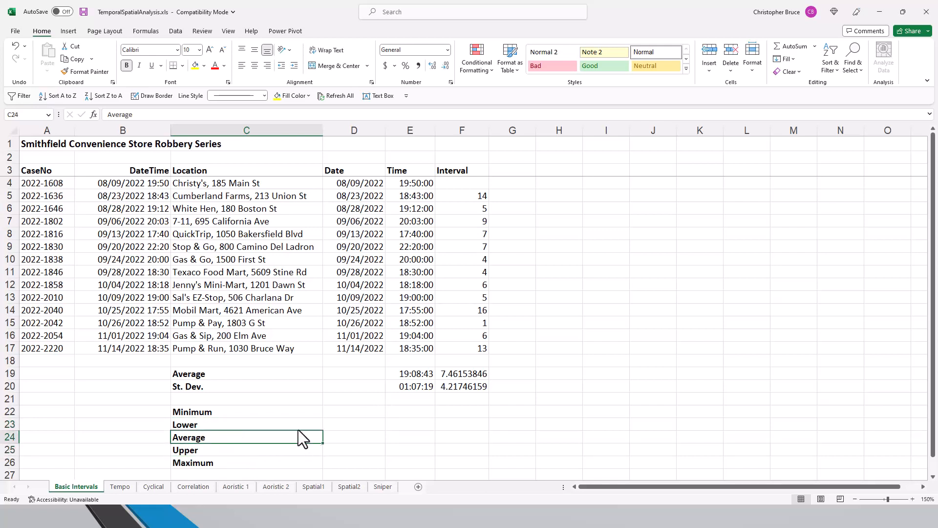
pyautogui.click(350, 410)
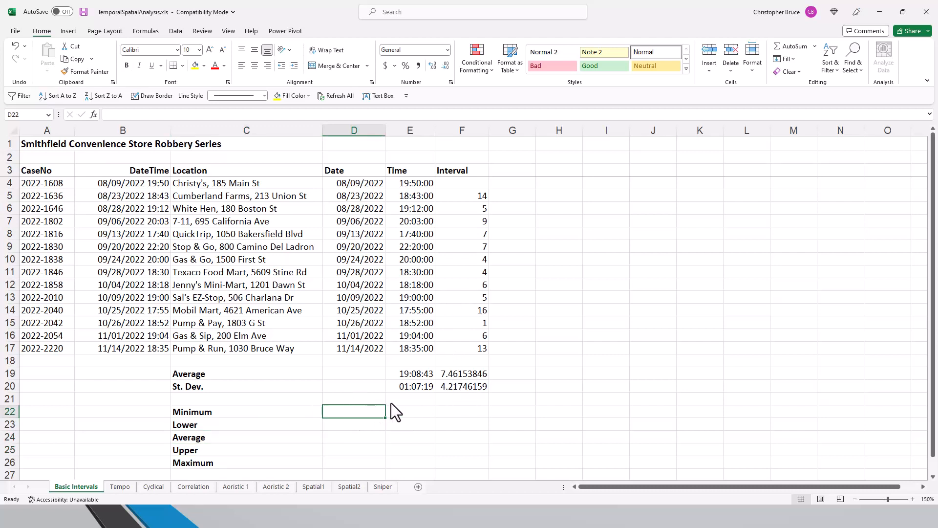
pyautogui.click(372, 352)
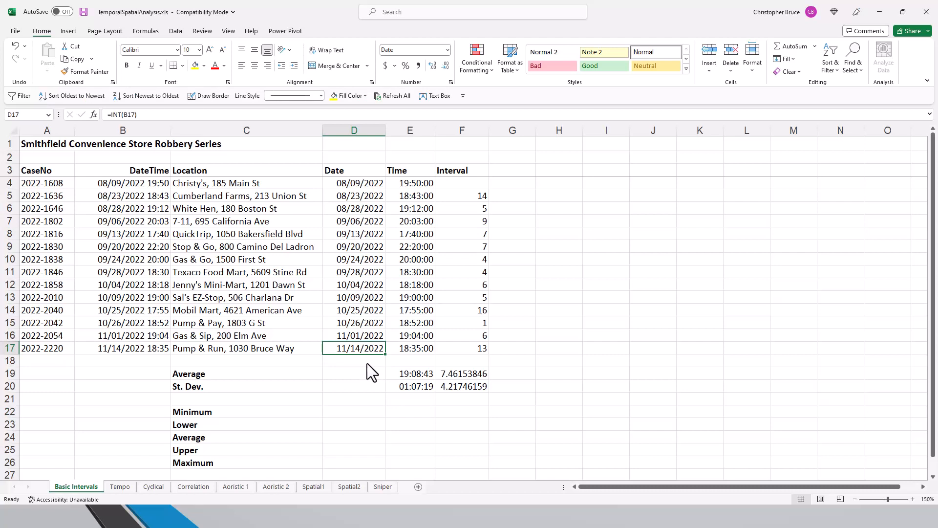
pyautogui.click(354, 410)
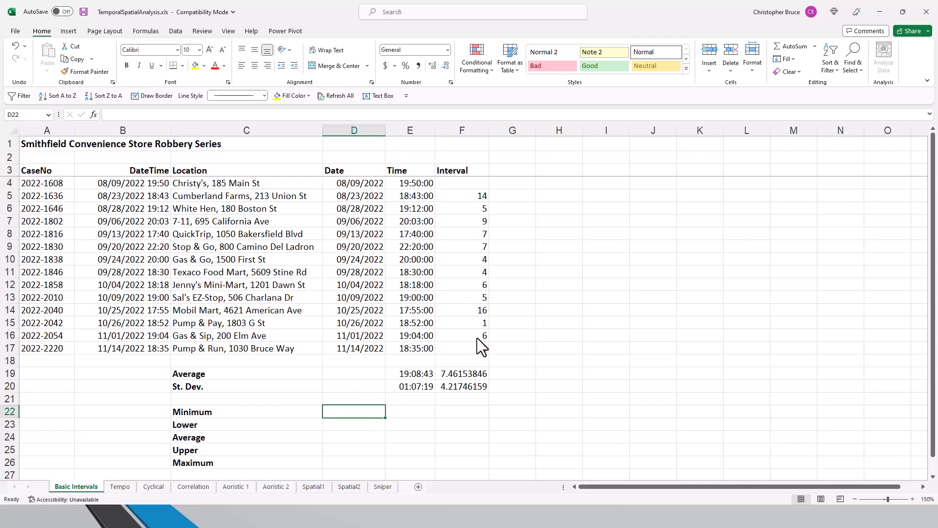
pyautogui.click(479, 323)
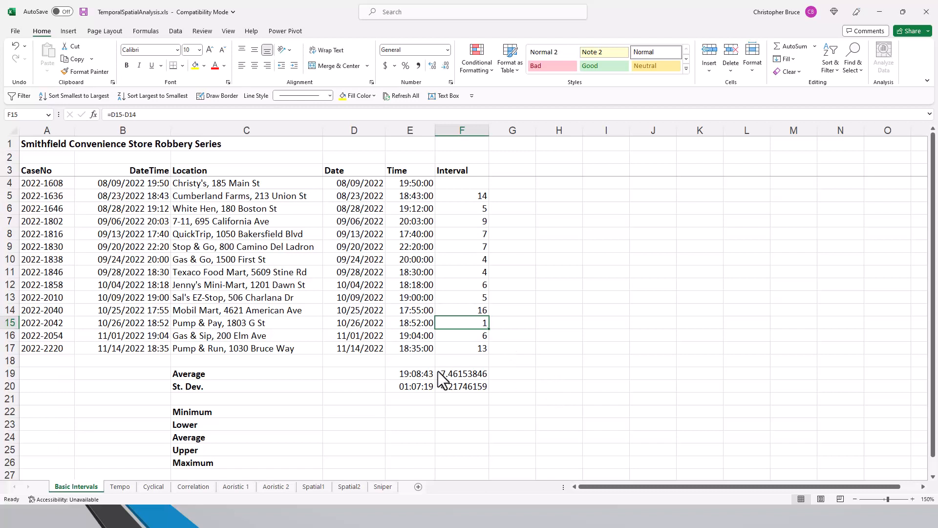
# - Enter the formula =D17+MIN(F5:F17) in D22 to project the earliest next robbery date
pyautogui.click(339, 410)
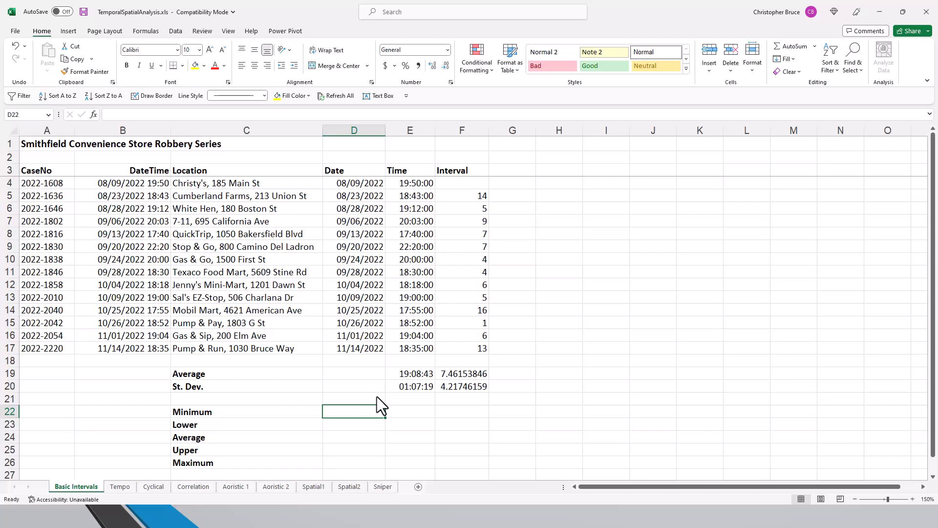
pyautogui.write('=')
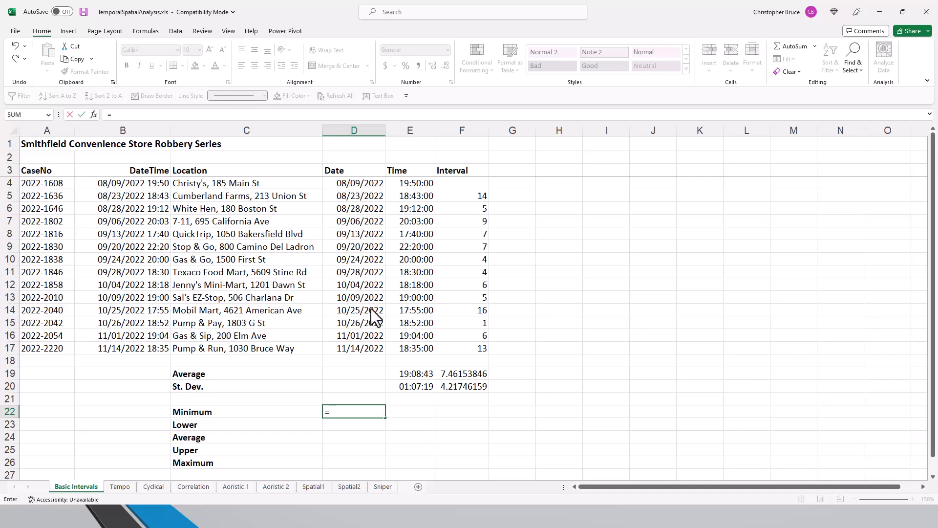
pyautogui.click(363, 351)
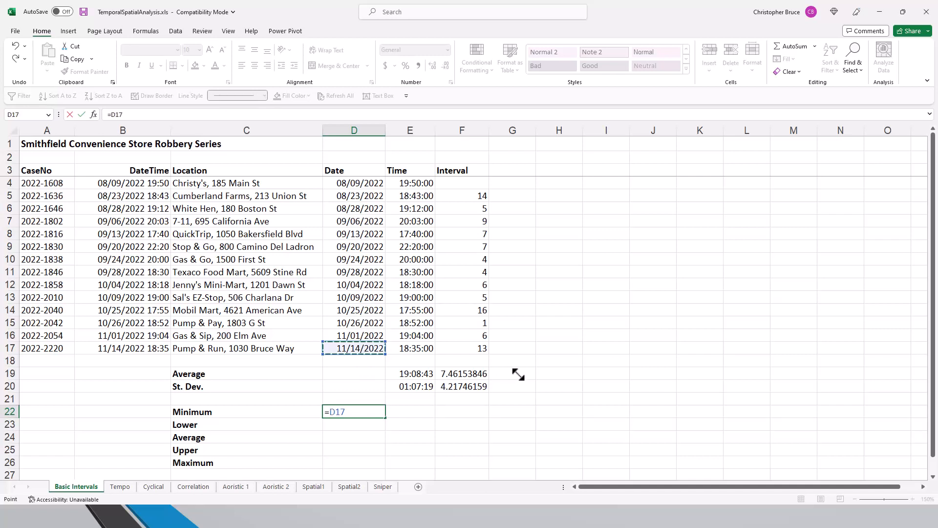
pyautogui.write('+MI')
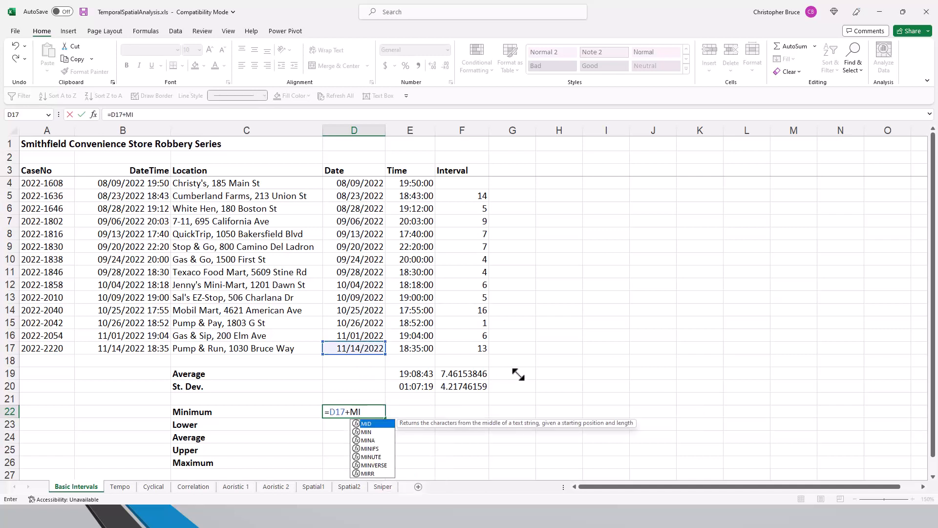
pyautogui.write('N(')
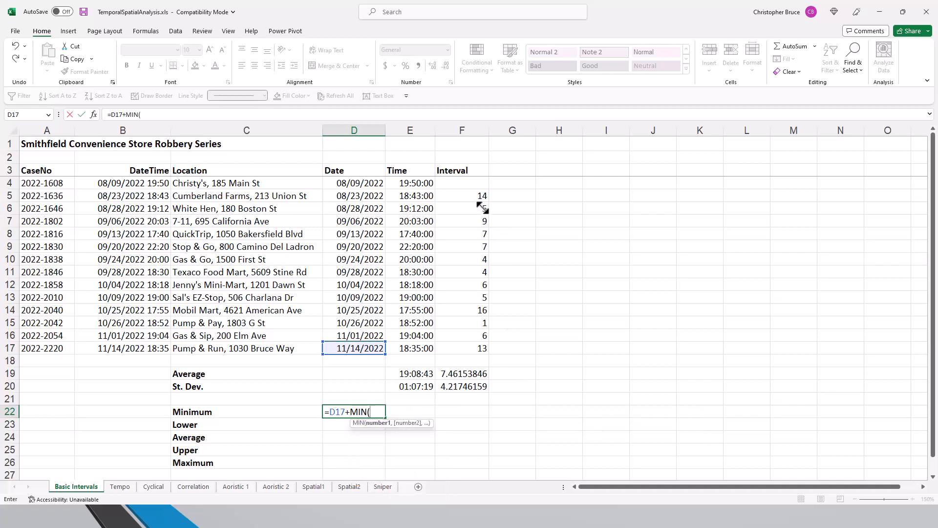
pyautogui.moveTo(482, 197); pyautogui.dragTo(479, 344)
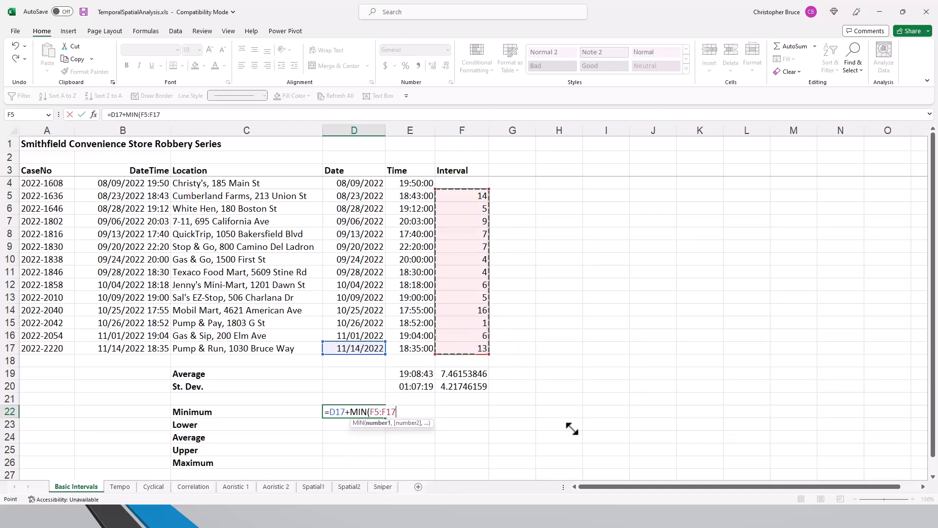
pyautogui.write(')')
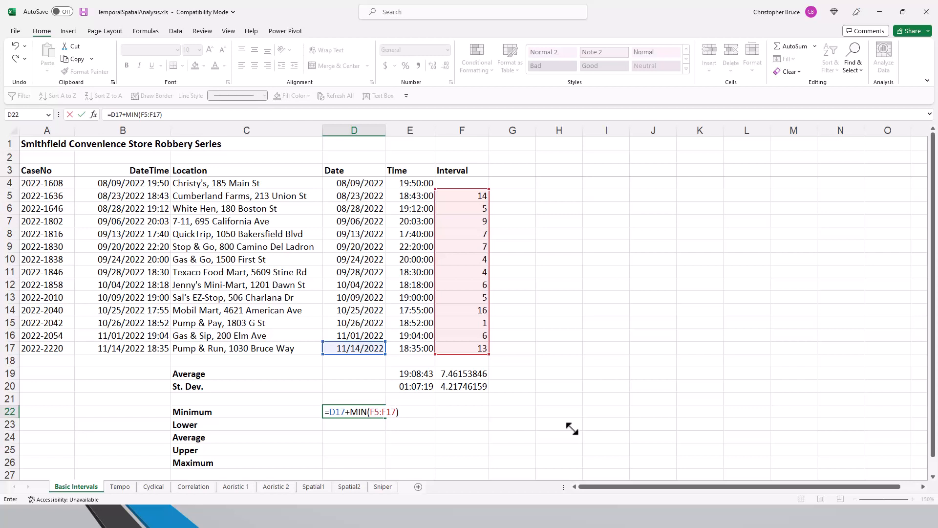
pyautogui.press('Return')
# - Enter the formula =D17+MAX(F5:F17) in D26 to project the latest next robbery date
pyautogui.press('Return')
pyautogui.press('Return')
pyautogui.press('Return')
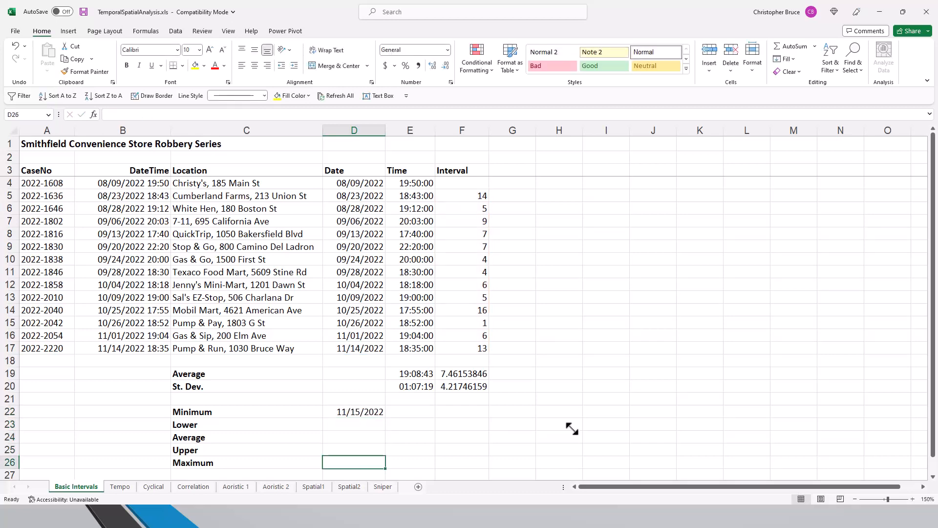
pyautogui.write('=')
pyautogui.click(369, 346)
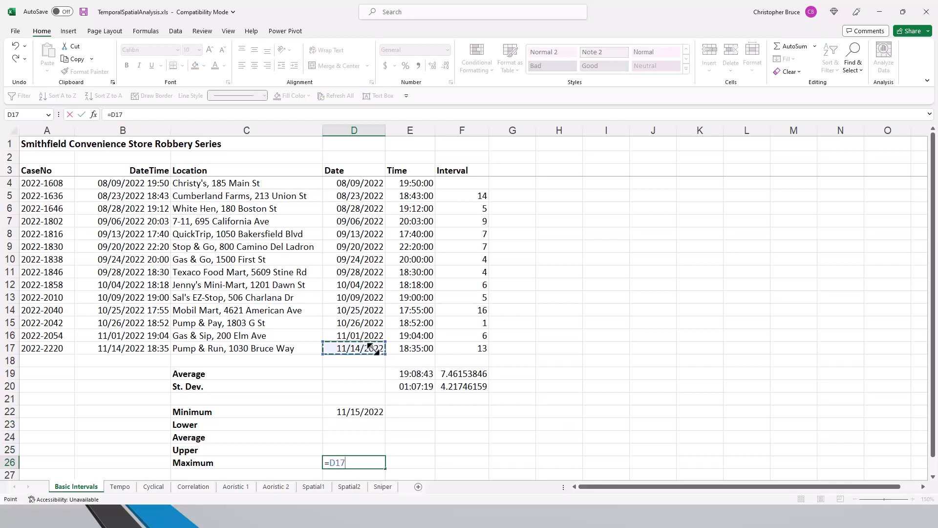
pyautogui.write('+MA')
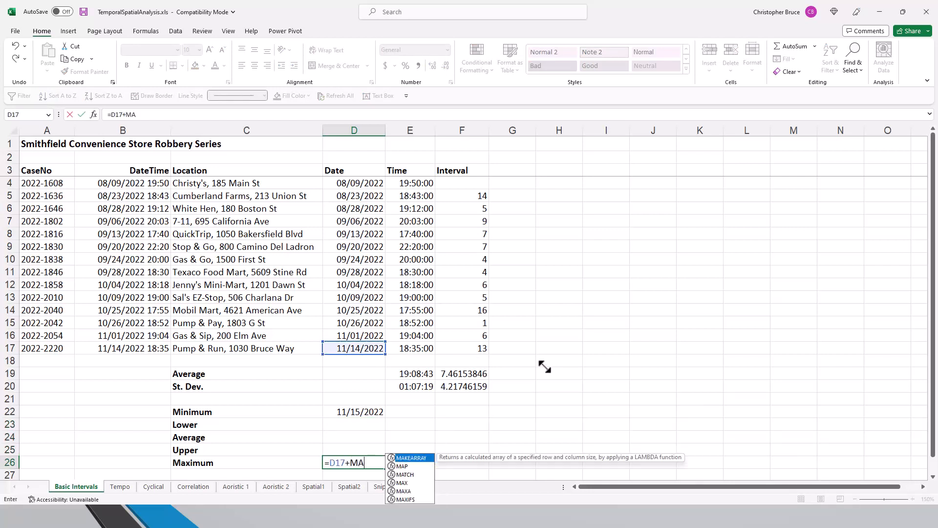
pyautogui.write('X(')
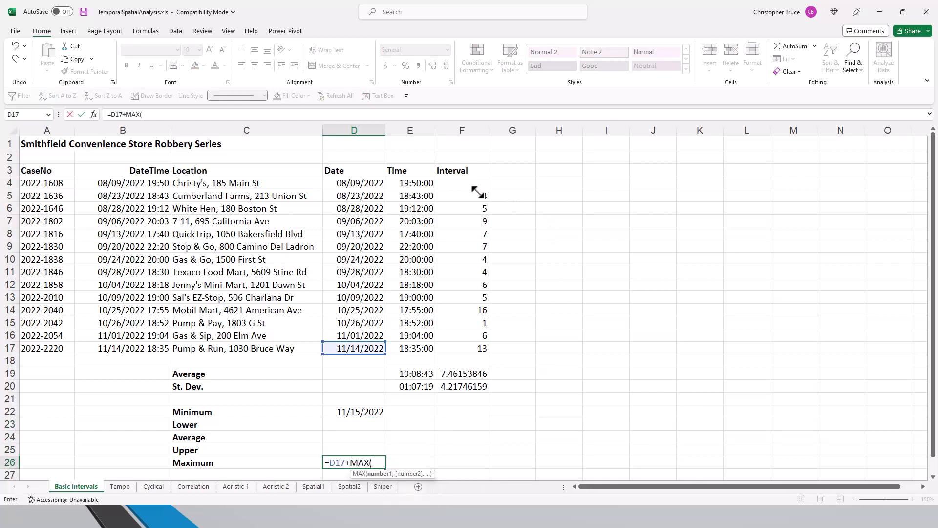
pyautogui.moveTo(478, 192); pyautogui.dragTo(482, 347)
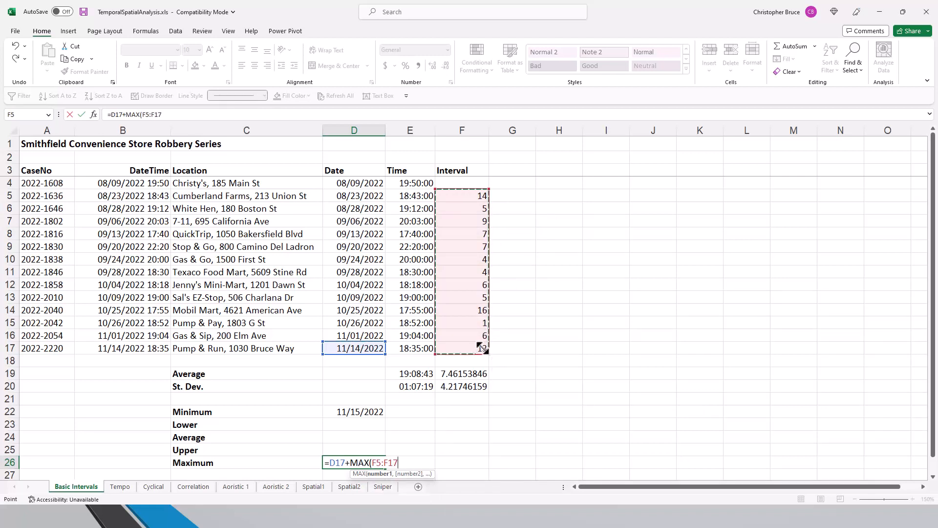
pyautogui.write(')')
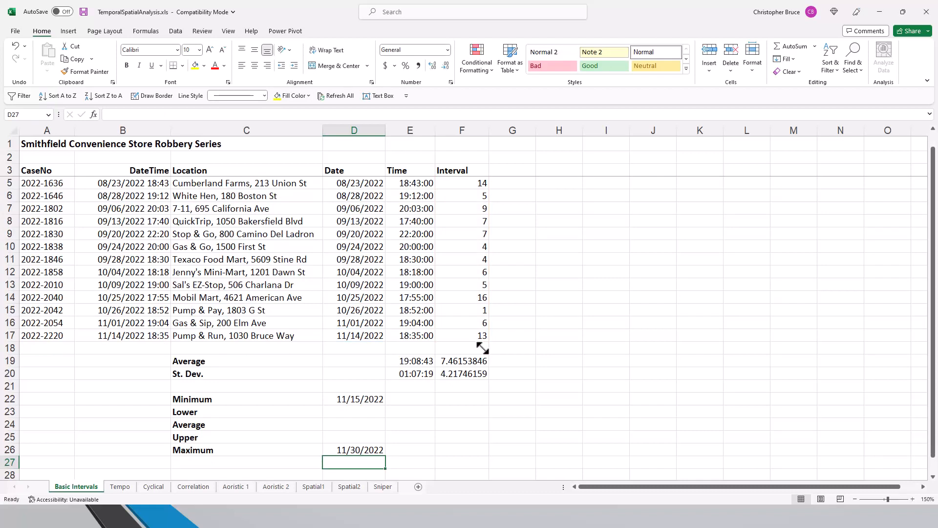
# - Enter the formula =D17+F19 in D24 to project the average next robbery date
pyautogui.press('Up')
pyautogui.press('Up')
pyautogui.press('Up')
pyautogui.write('=')
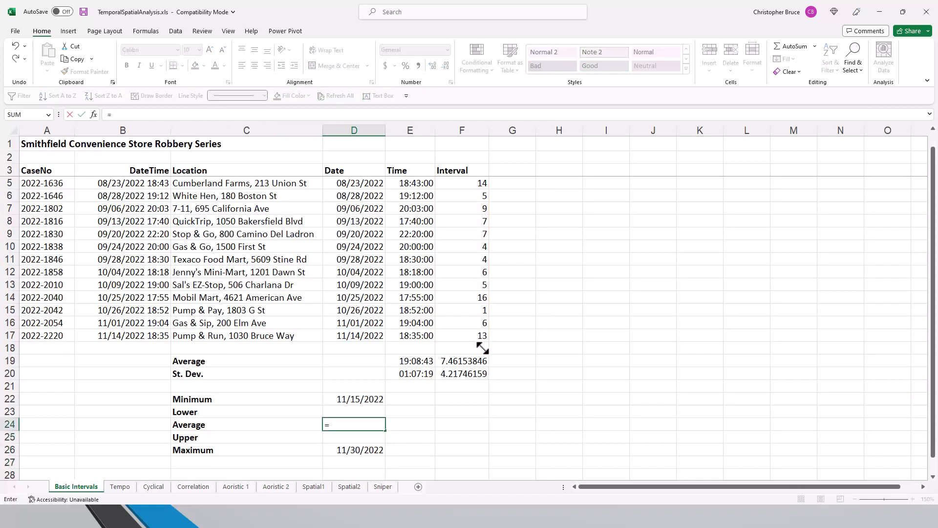
pyautogui.click(367, 336)
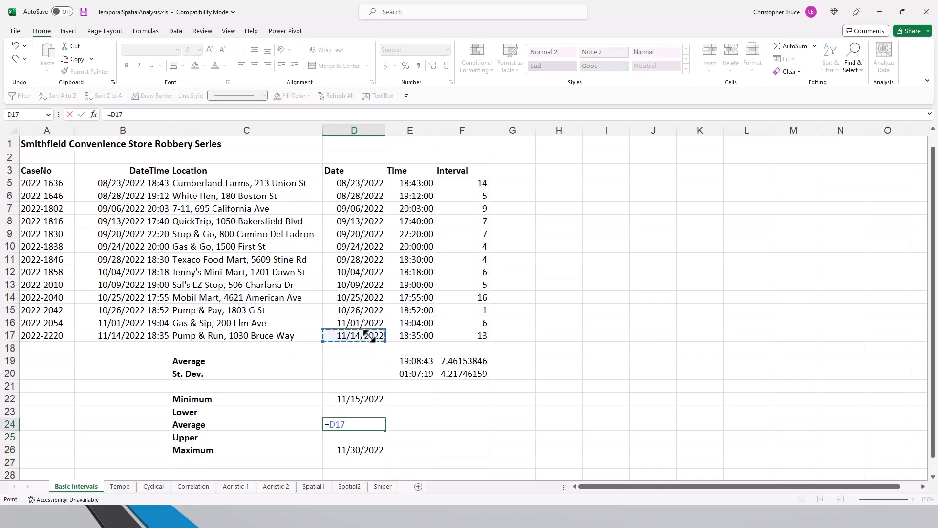
pyautogui.write('+')
pyautogui.click(464, 361)
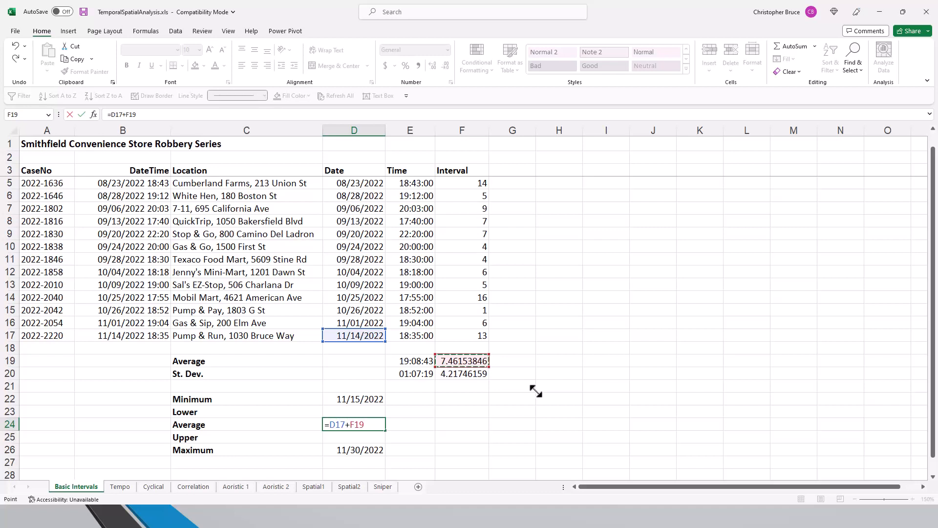
pyautogui.press('Return')
# - Enter the formula =D24-F20 in D23 to project the lower next robbery date, one standard deviation before the average
pyautogui.press('Up')
pyautogui.press('Up')
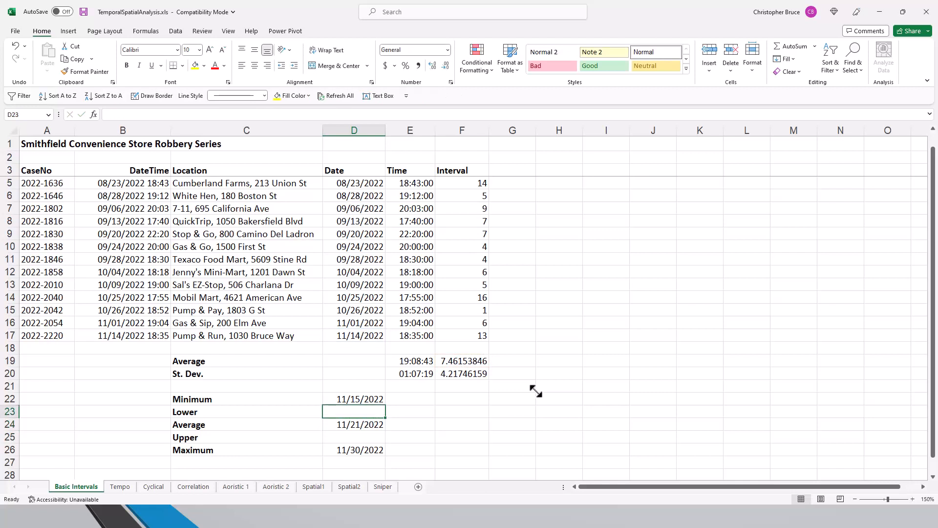
pyautogui.write('=')
pyautogui.click(363, 427)
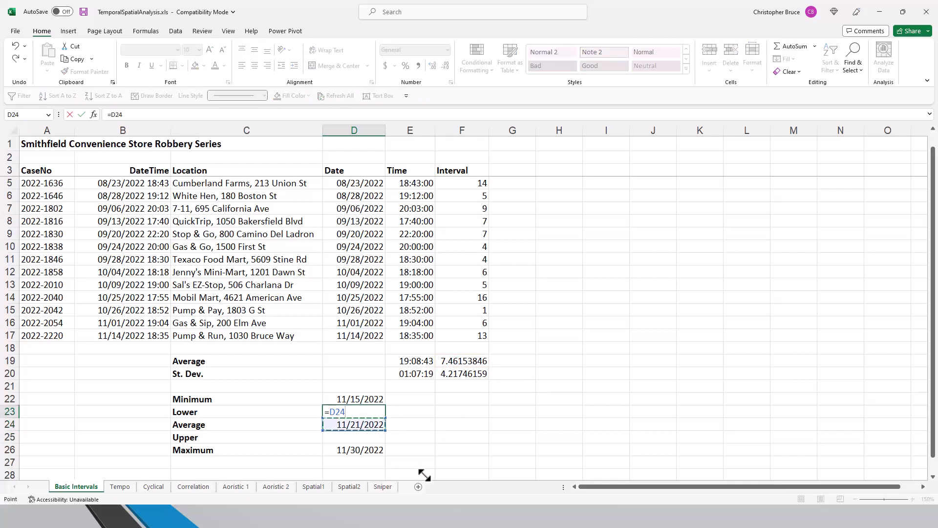
pyautogui.write('-')
pyautogui.click(468, 379)
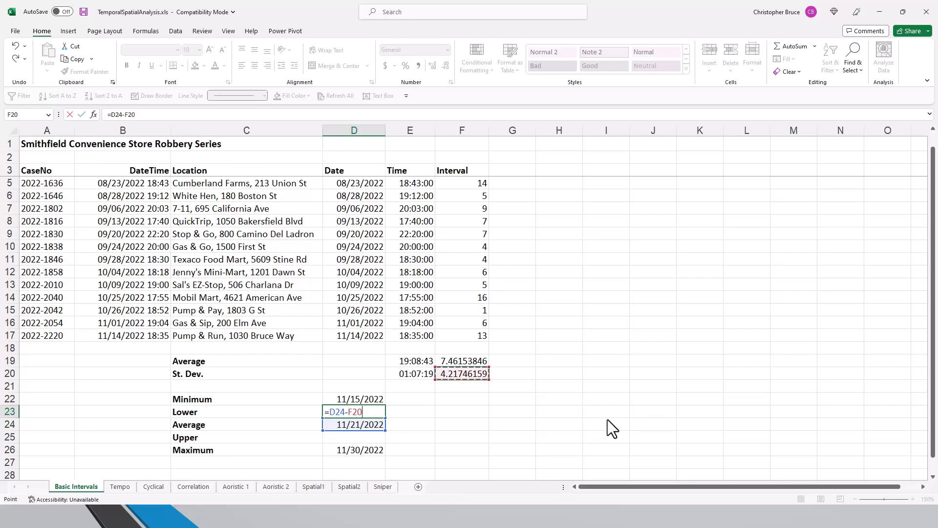
pyautogui.press('Return')
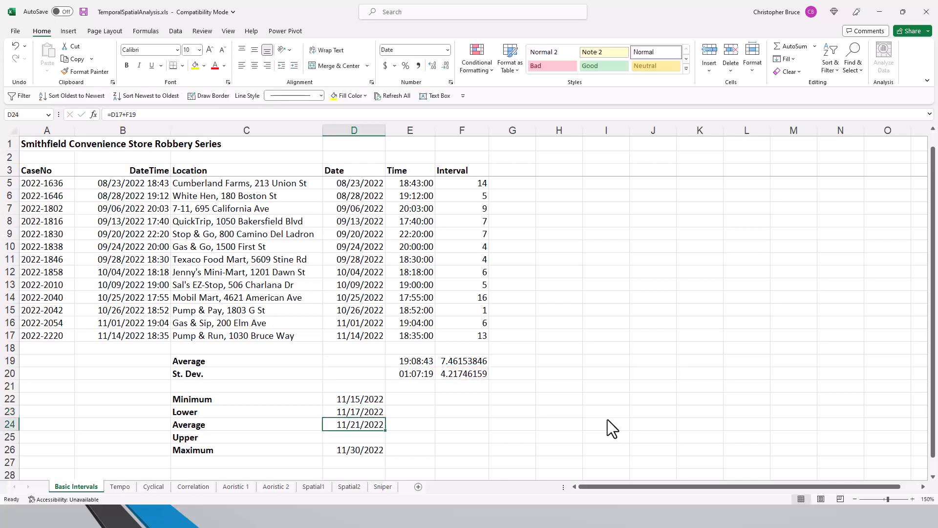
# - Enter the formula =D24+F20 in D25 to project the upper next robbery date, one standard deviation after the average
pyautogui.press('Return')
pyautogui.write('=')
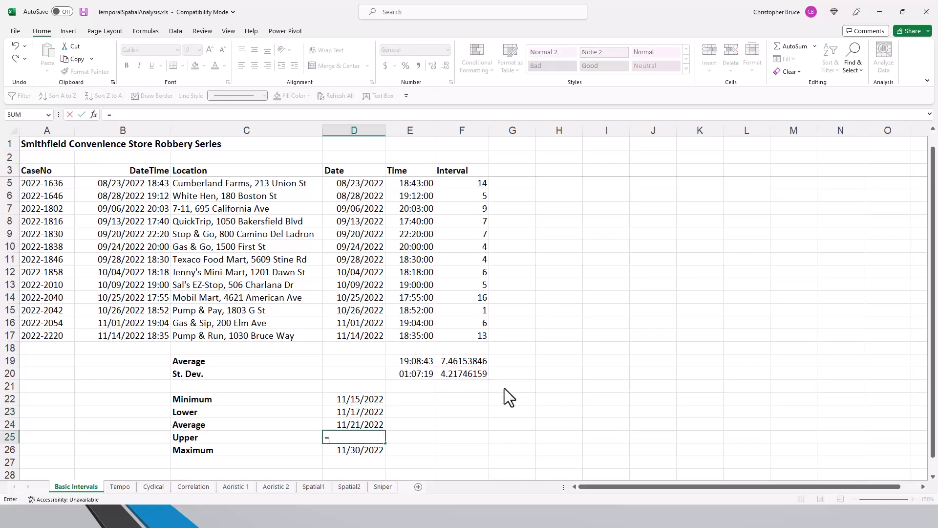
pyautogui.click(354, 427)
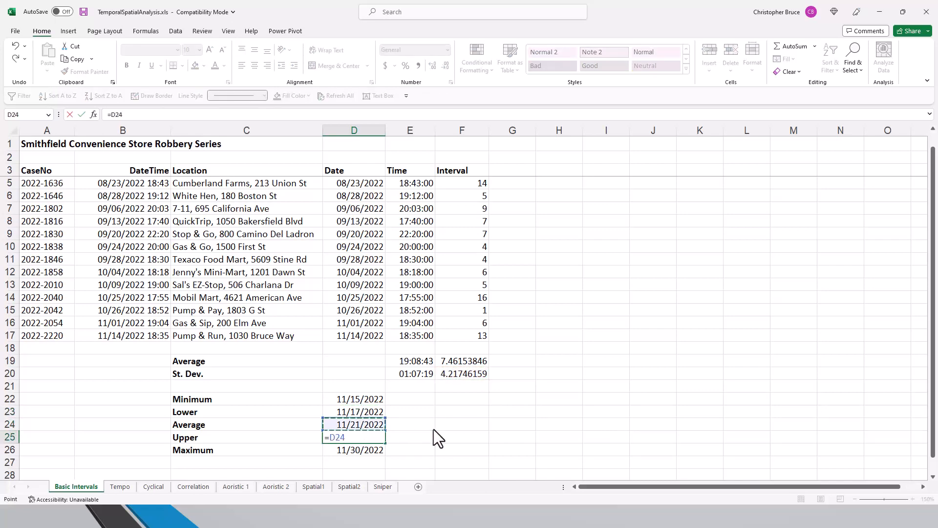
pyautogui.write('+')
pyautogui.click(477, 373)
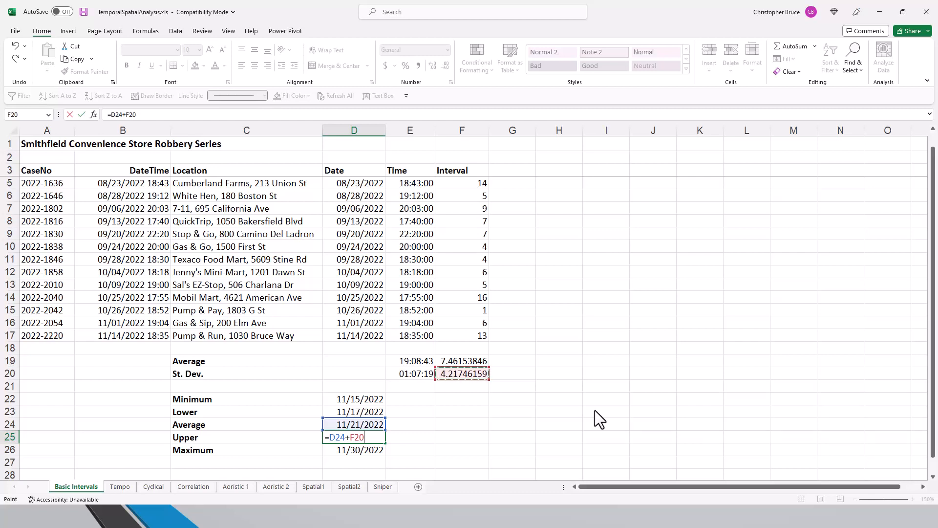
pyautogui.press('Return')
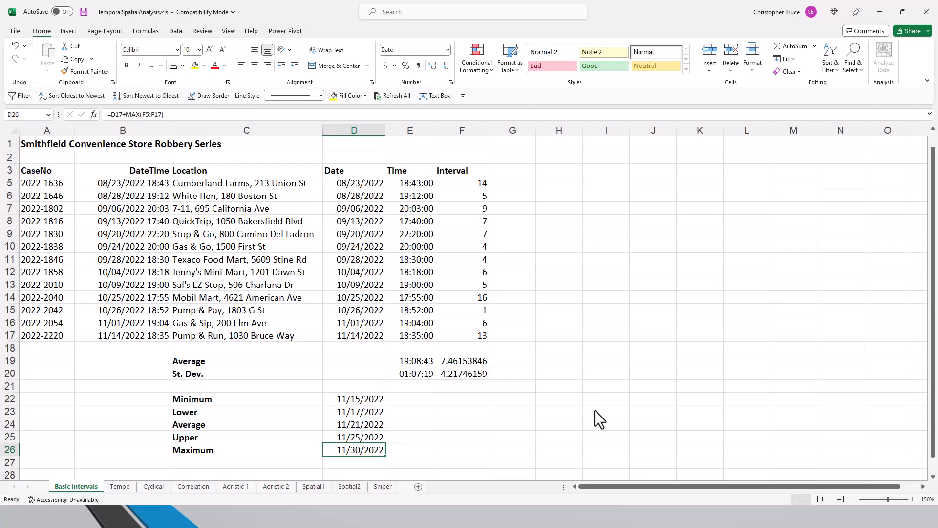
# - Review the forecast dates in D22 through D26, comparing the Minimum to Maximum range with the Lower to Upper range
pyautogui.click(361, 398)
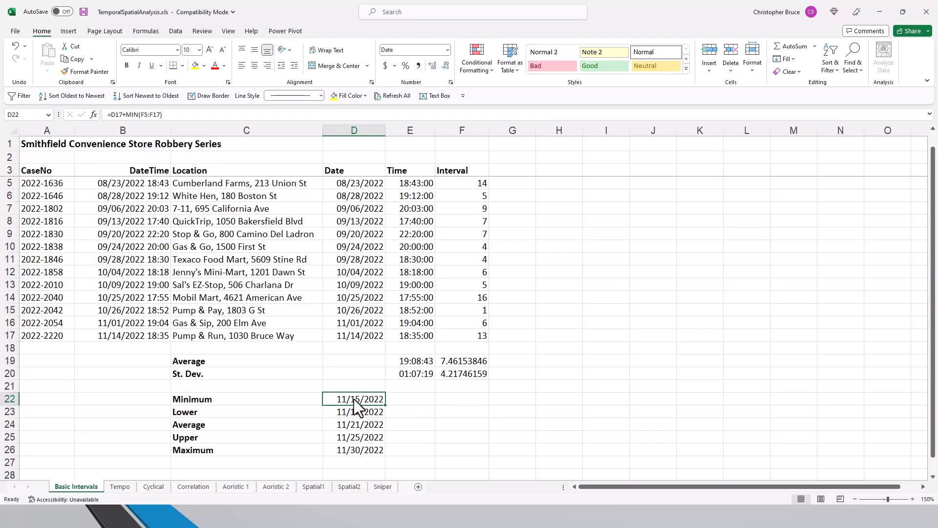
pyautogui.click(352, 450)
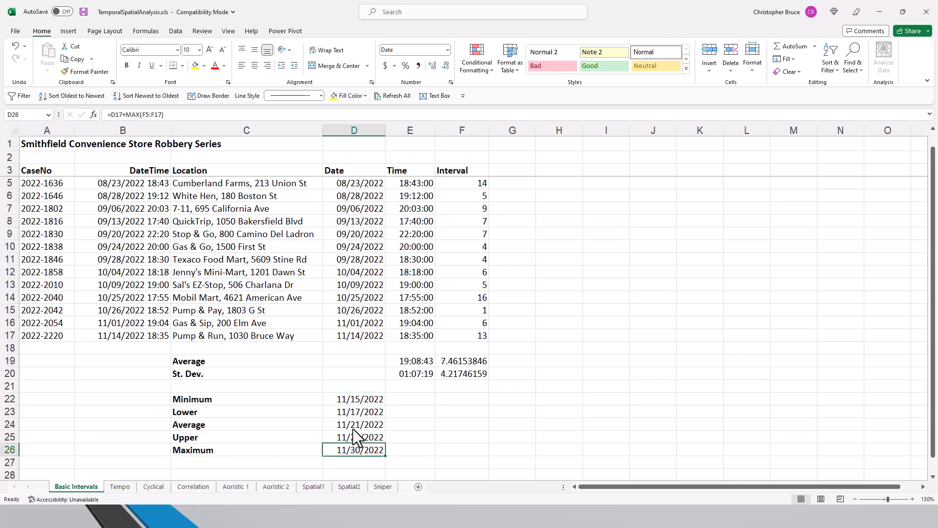
pyautogui.click(353, 399)
pyautogui.click(353, 424)
pyautogui.click(353, 450)
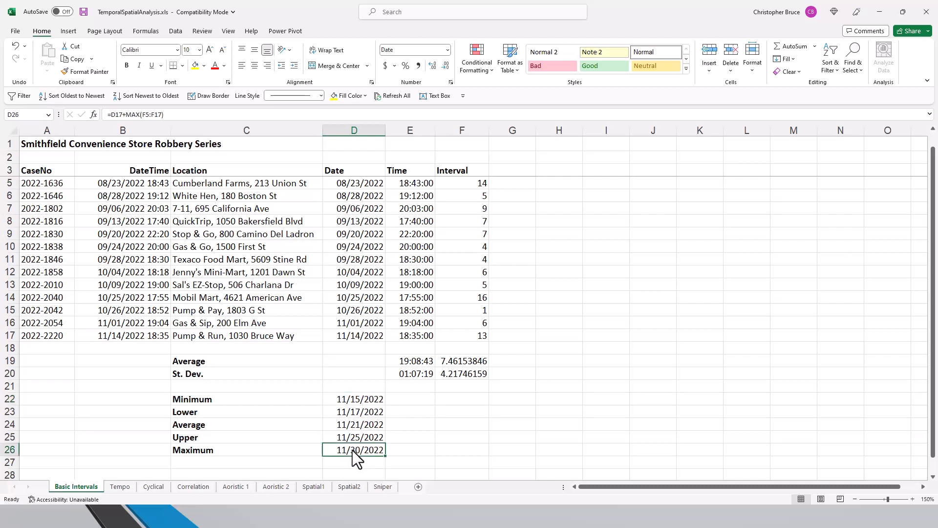
pyautogui.click(367, 416)
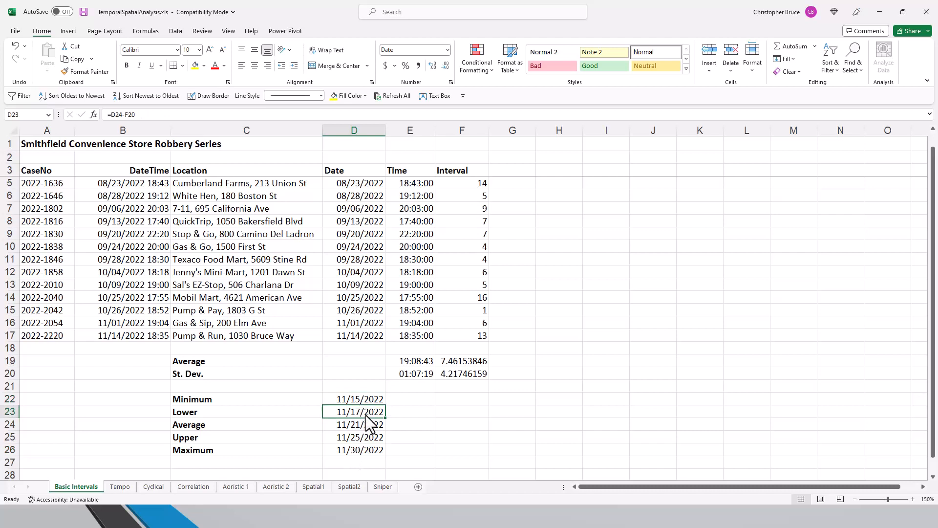
pyautogui.click(361, 440)
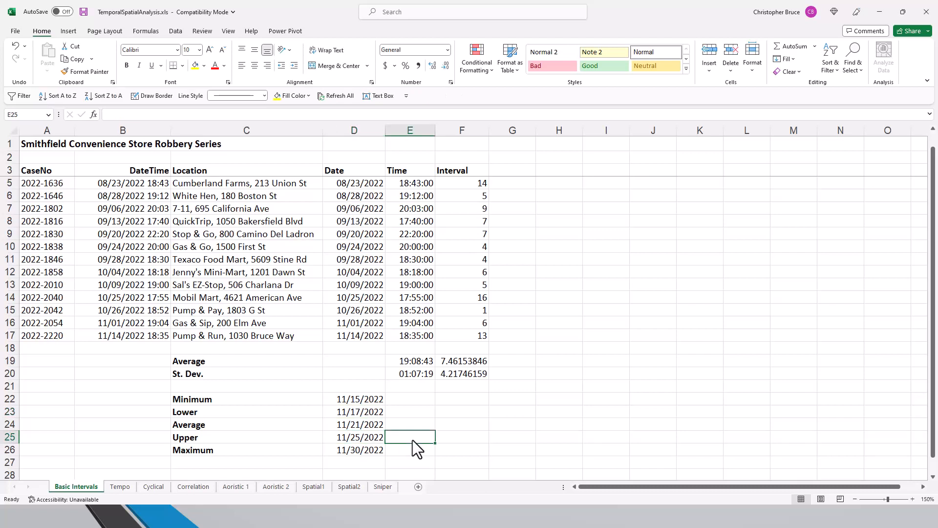
pyautogui.press('Up')
pyautogui.press('Up')
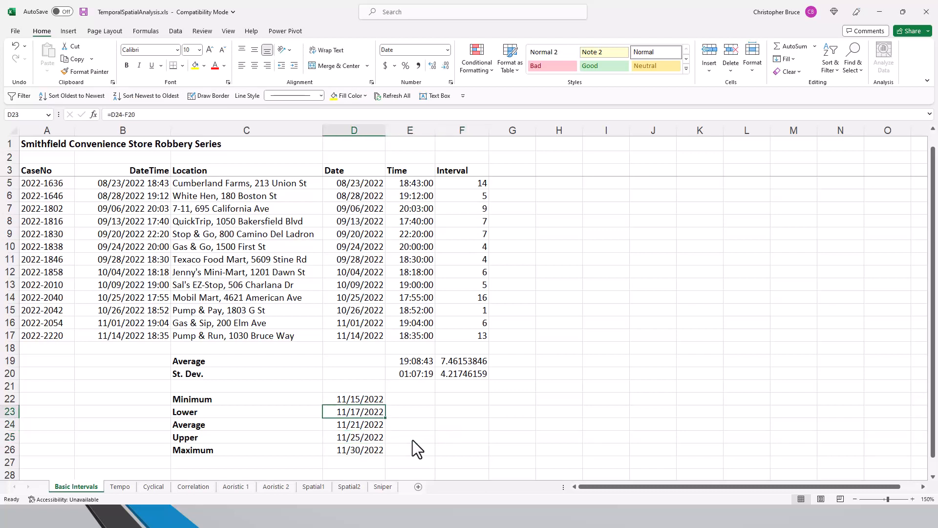
pyautogui.press('Down')
pyautogui.press('Down')
pyautogui.press('Right')
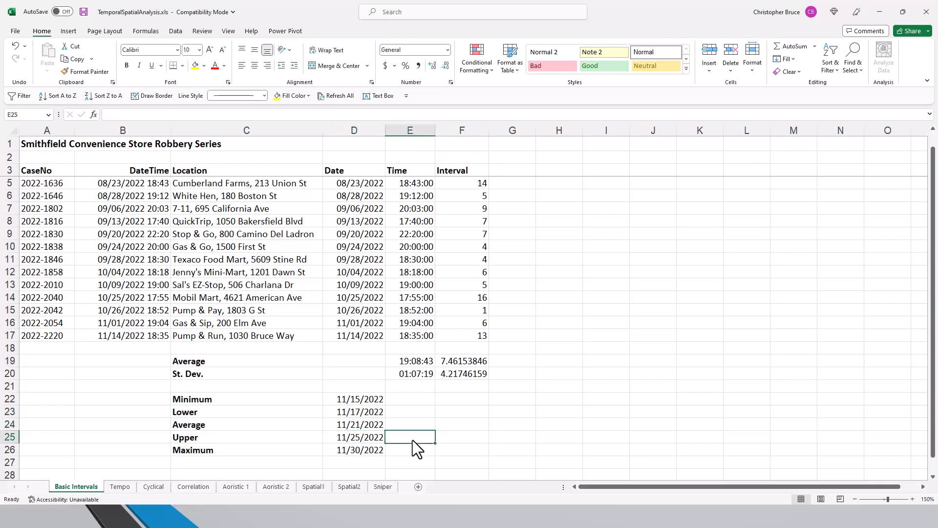
# - Enter the formula =MIN(E5:E17) in E22 to get the earliest robbery time for the Minimum row
pyautogui.press('Up')
pyautogui.press('Up')
pyautogui.press('Up')
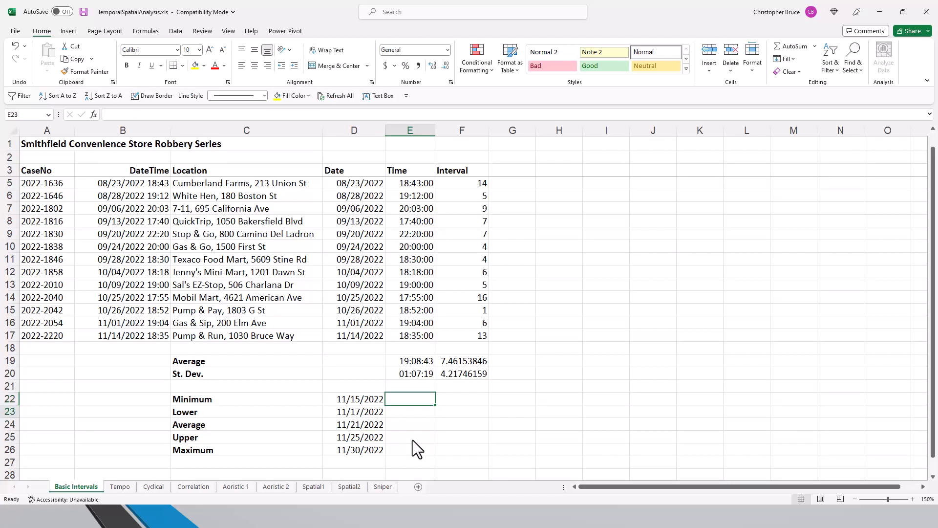
pyautogui.press('Down')
pyautogui.press('Down')
pyautogui.press('Up')
pyautogui.press('Up')
pyautogui.write('=')
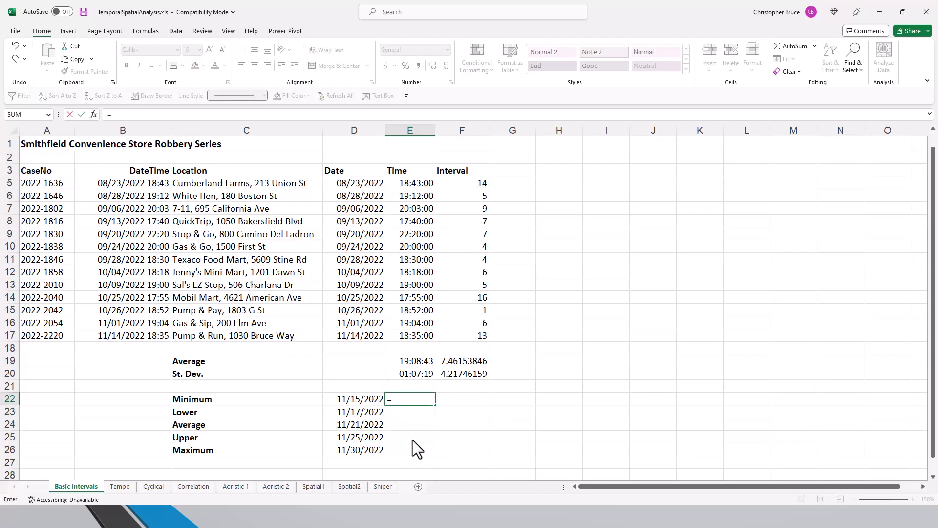
pyautogui.press('Escape')
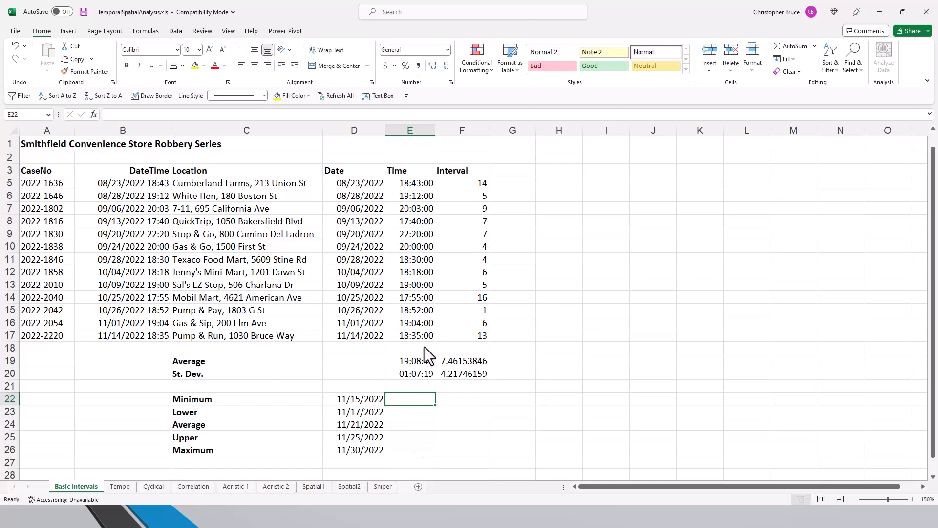
pyautogui.write('=MIN')
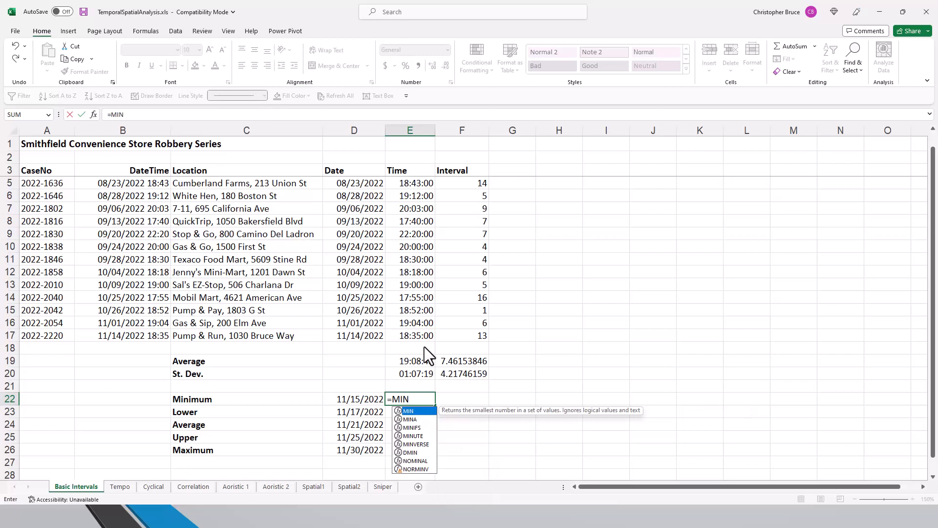
pyautogui.write('(')
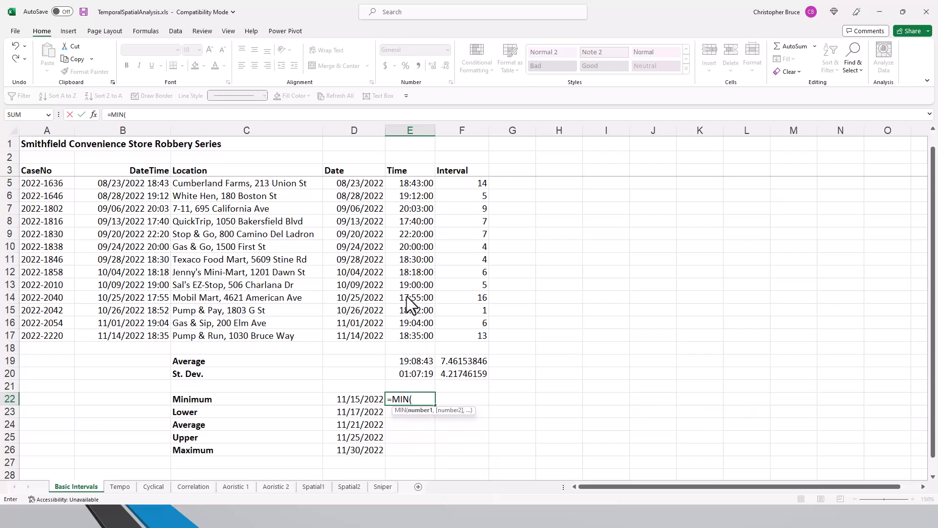
pyautogui.moveTo(412, 187); pyautogui.dragTo(419, 336)
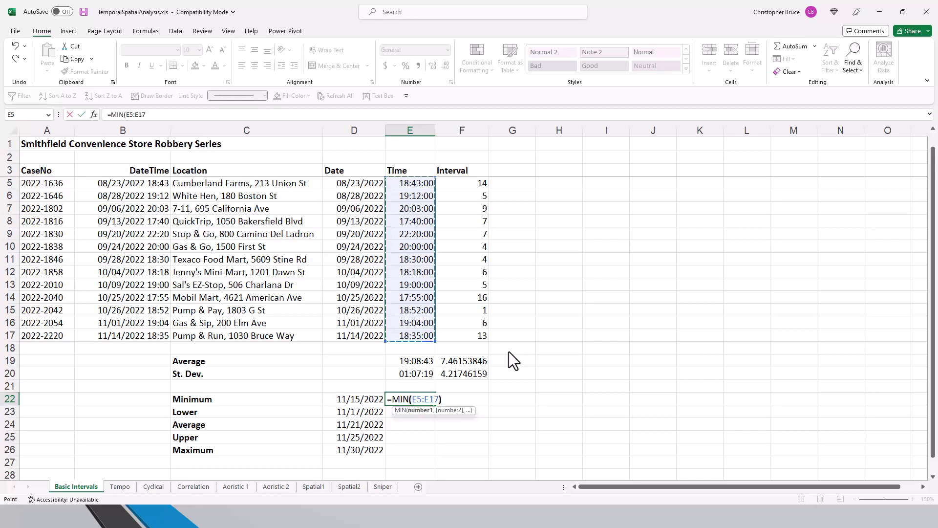
pyautogui.write(')')
pyautogui.press('Return')
# - Enter the formula =MAX(E5:E17) in E26 to get the latest robbery time for the Maximum row
pyautogui.press('Down')
pyautogui.press('Down')
pyautogui.press('Down')
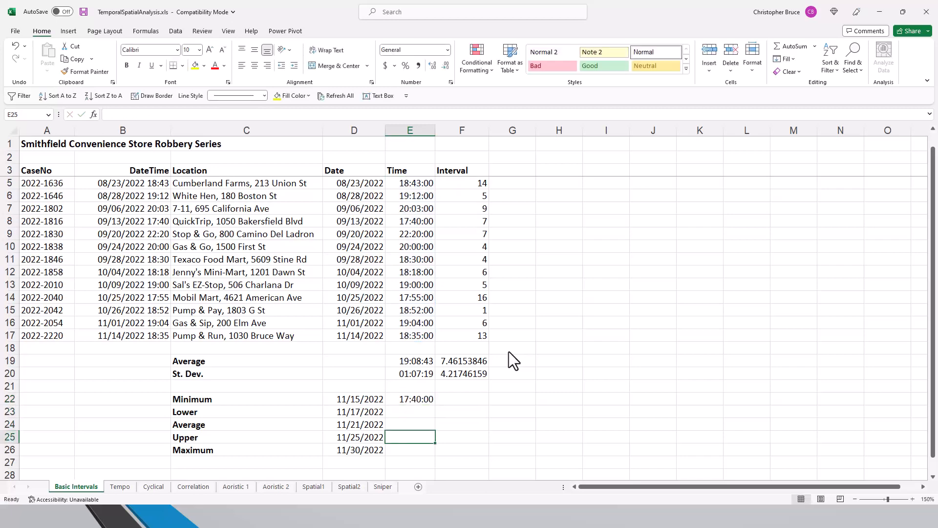
pyautogui.write('=MAX(')
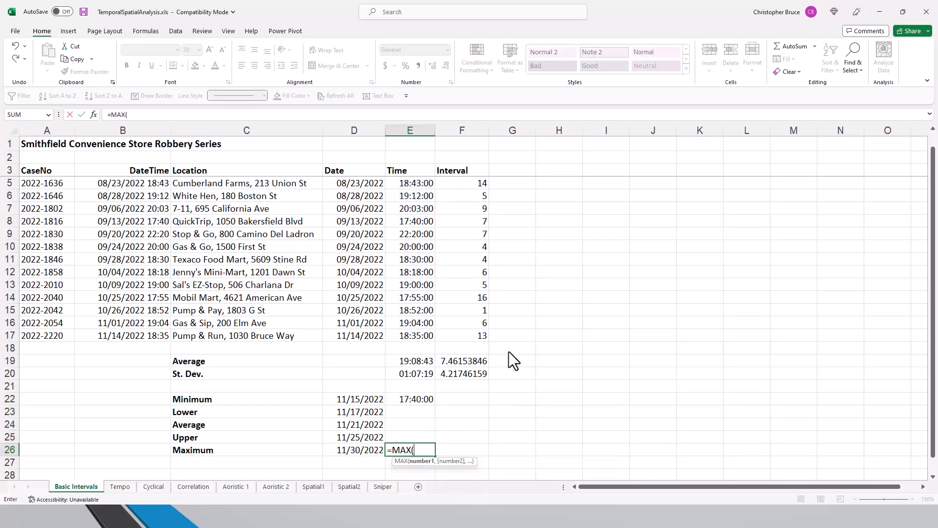
pyautogui.moveTo(412, 186); pyautogui.dragTo(411, 333)
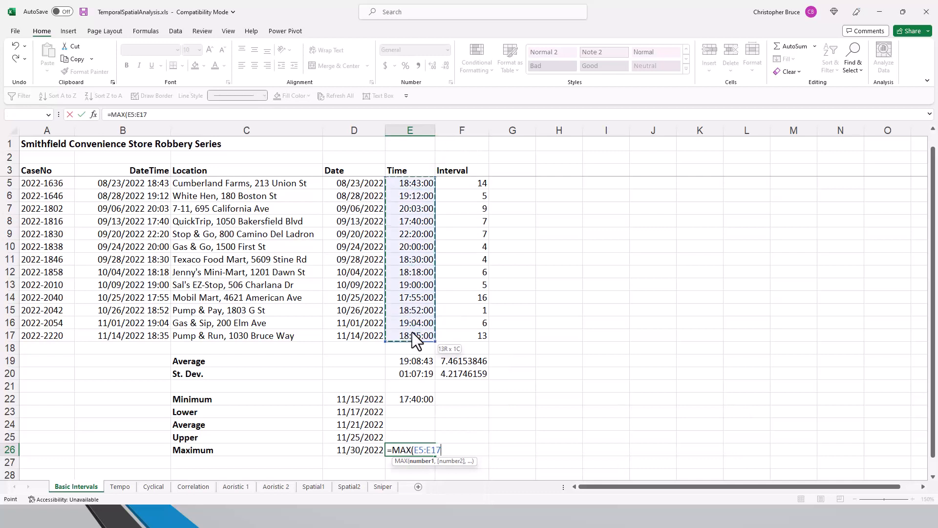
pyautogui.write(')')
pyautogui.press('Return')
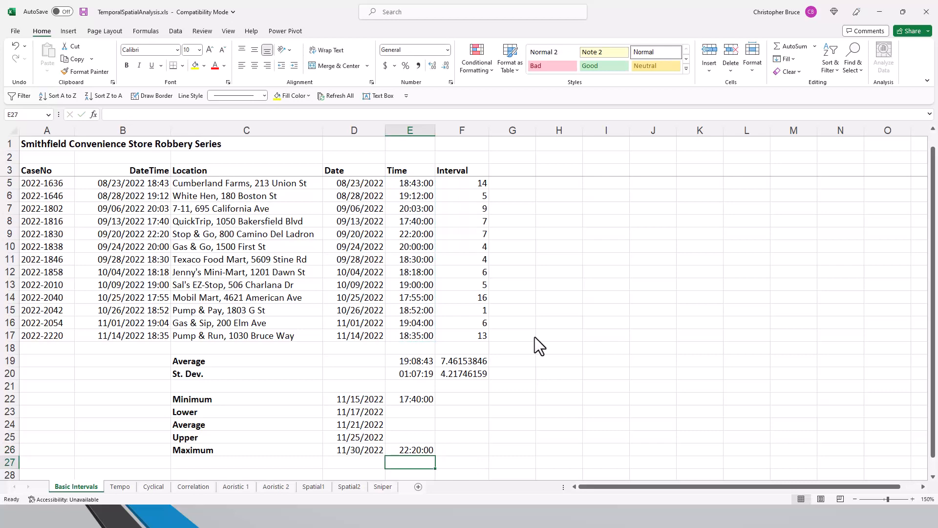
# - Enter the formula =E19 in E24 to bring the mean robbery time into the forecast's Average row
pyautogui.press('Up')
pyautogui.press('Up')
pyautogui.press('Up')
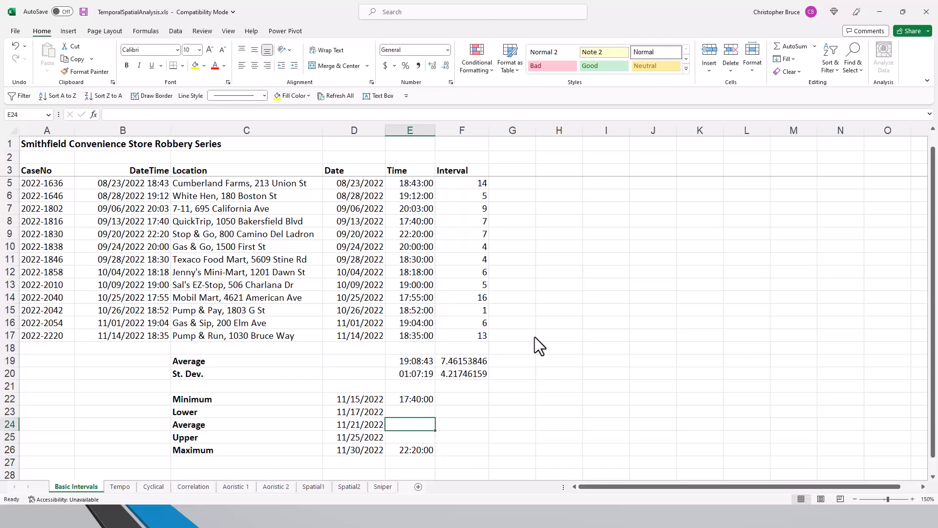
pyautogui.write('=')
pyautogui.click(418, 361)
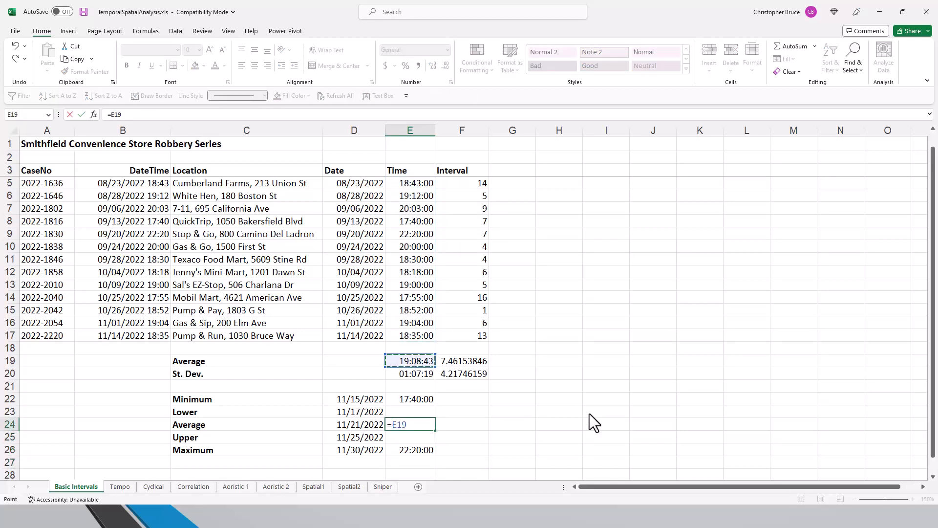
pyautogui.press('Return')
# - Enter the formula =E19-E20 in E23 to calculate the lower robbery time, one standard deviation before the average
pyautogui.press('Up')
pyautogui.press('Up')
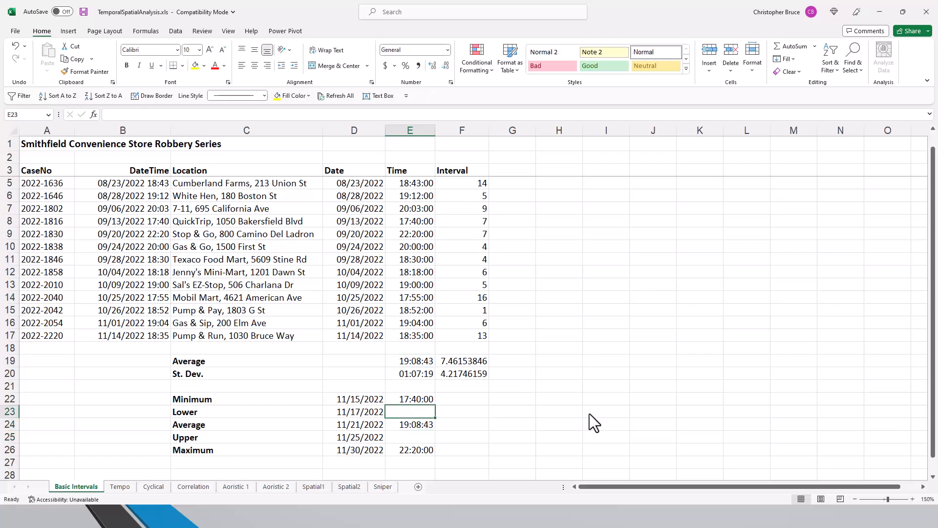
pyautogui.write('=')
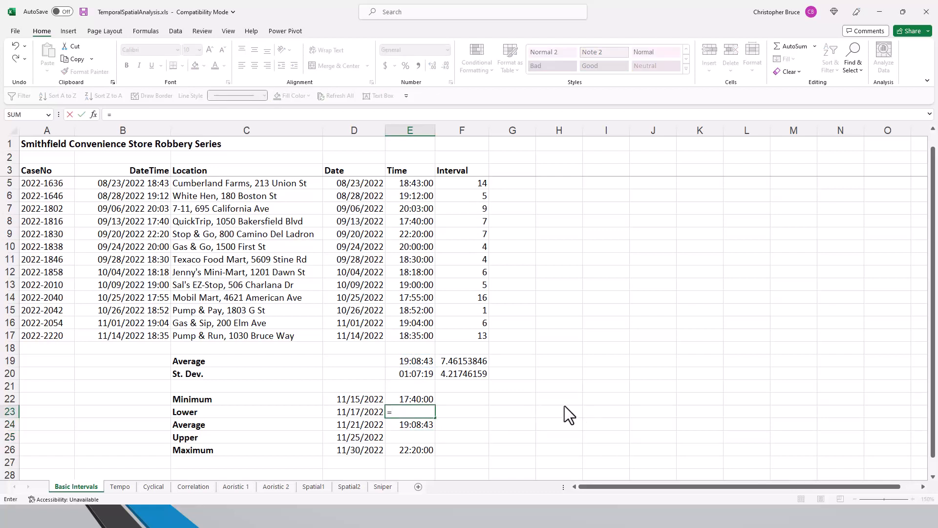
pyautogui.click(418, 362)
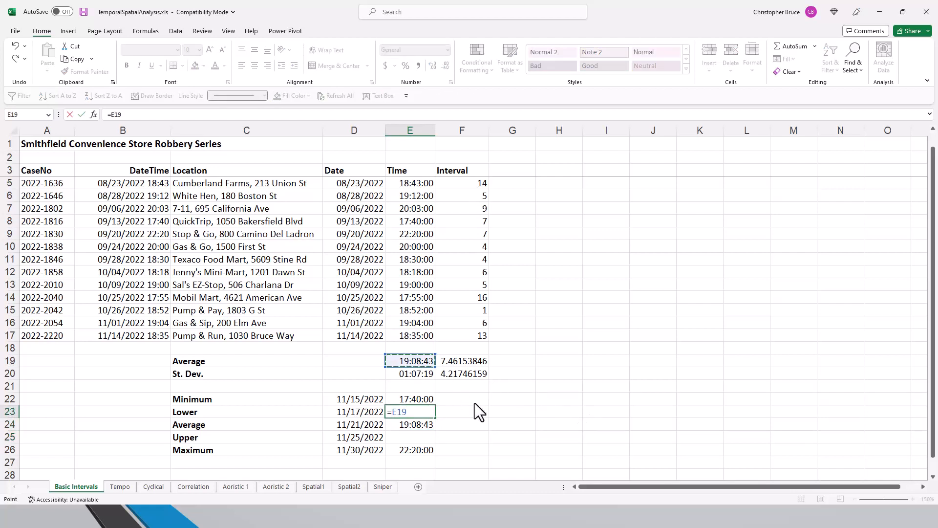
pyautogui.write('-')
pyautogui.click(409, 374)
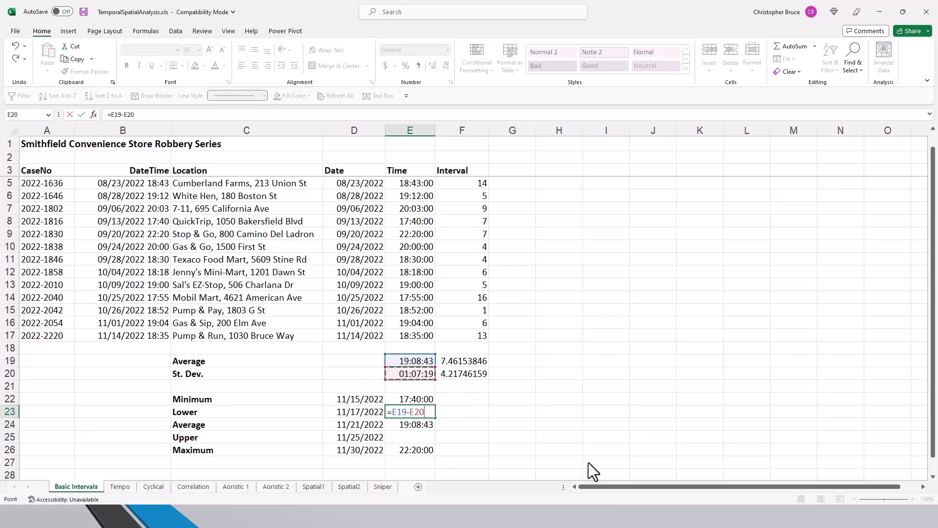
pyautogui.press('Return')
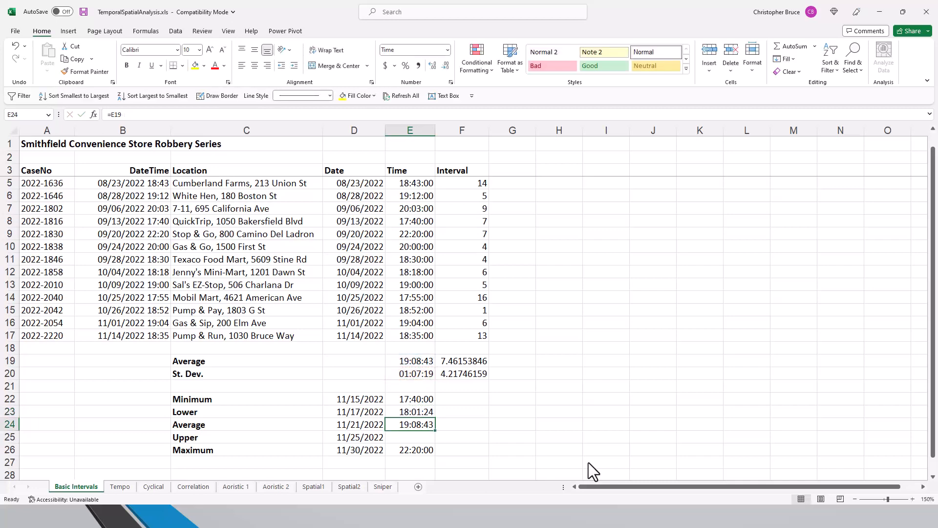
# - Enter the formula =E19+E20 in E25 to calculate the upper robbery time, one standard deviation after the average
pyautogui.press('Down')
pyautogui.write('=')
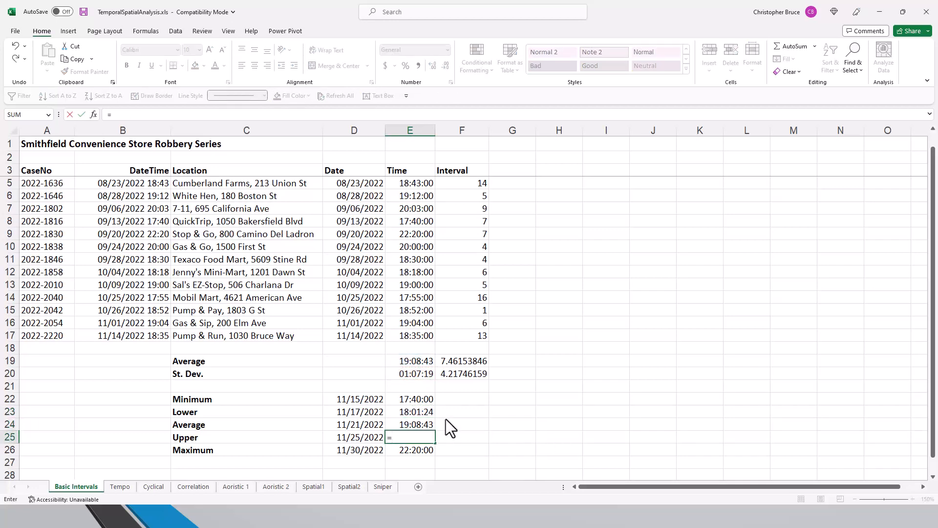
pyautogui.click(428, 361)
pyautogui.write('+')
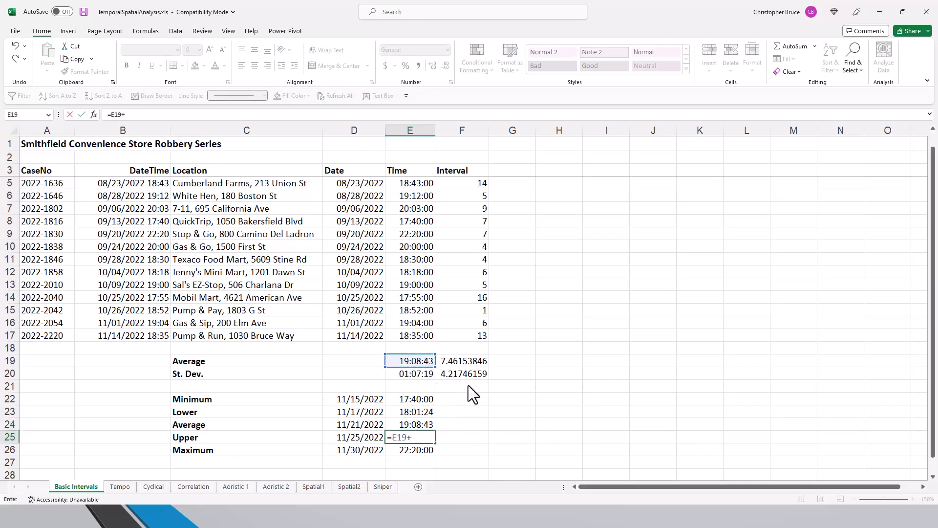
pyautogui.click(414, 374)
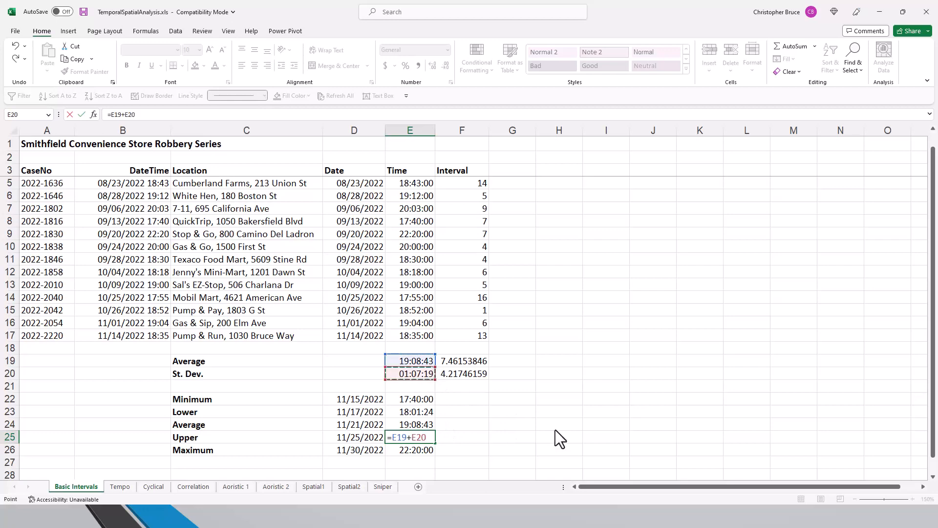
pyautogui.press('Return')
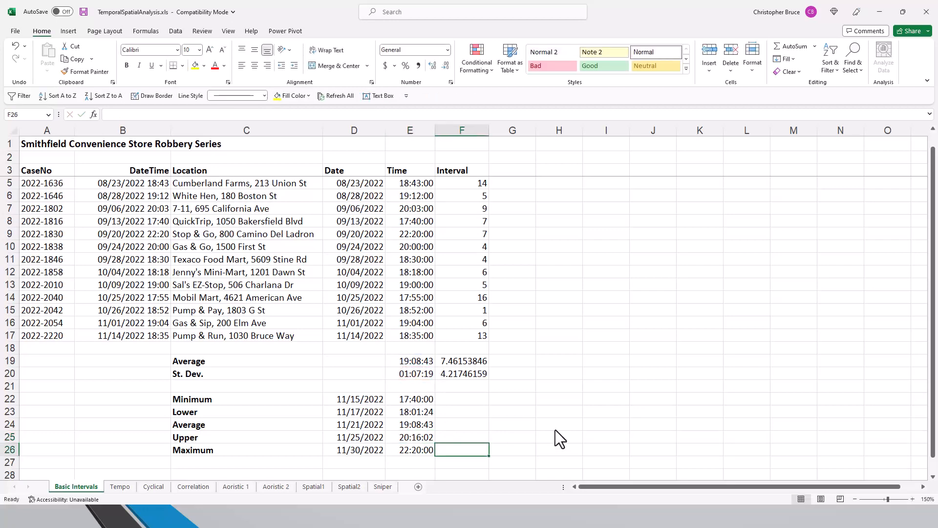
pyautogui.press('Up')
pyautogui.press('Up')
pyautogui.press('Up')
pyautogui.press('Up')
pyautogui.press('Right')
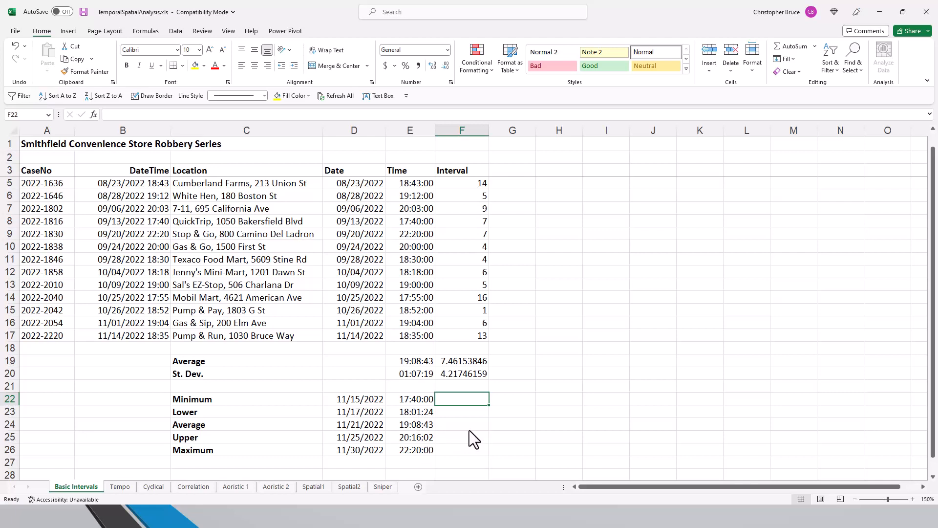
pyautogui.click(423, 416)
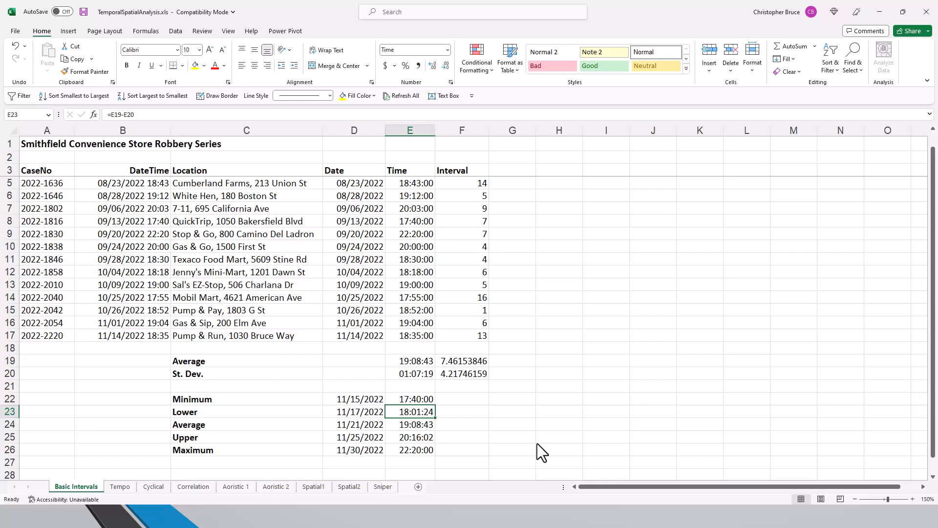
pyautogui.press('Right')
pyautogui.press('Right')
pyautogui.press('Right')
pyautogui.press('Left')
pyautogui.press('Left')
pyautogui.press('Left')
pyautogui.press('Right')
pyautogui.press('Right')
pyautogui.press('Left')
pyautogui.press('Left')
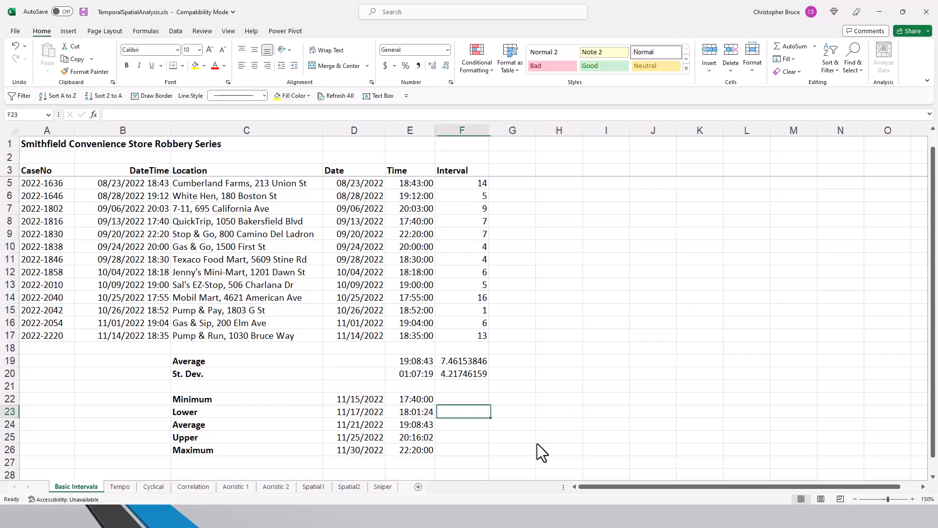
pyautogui.press('Right')
pyautogui.press('Right')
pyautogui.press('Left')
pyautogui.press('Right')
pyautogui.press('Left')
pyautogui.press('Left')
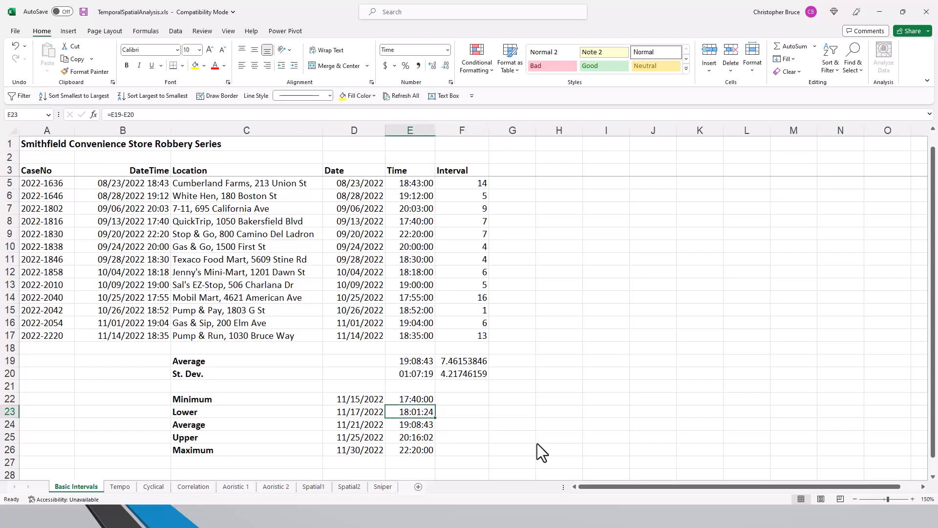
# - Add a bold DOW heading in G3, beside the Interval heading
pyautogui.press('Right')
pyautogui.press('Right')
pyautogui.press('Up')
pyautogui.press('Up')
pyautogui.press('Up')
pyautogui.press('Up')
pyautogui.press('Up')
pyautogui.press('Up')
pyautogui.press('Up')
pyautogui.press('Up')
pyautogui.press('Up')
pyautogui.press('Up')
pyautogui.press('Up')
pyautogui.press('Up')
pyautogui.press('Up')
pyautogui.press('Up')
pyautogui.press('Up')
pyautogui.press('Up')
pyautogui.press('Up')
pyautogui.press('Up')
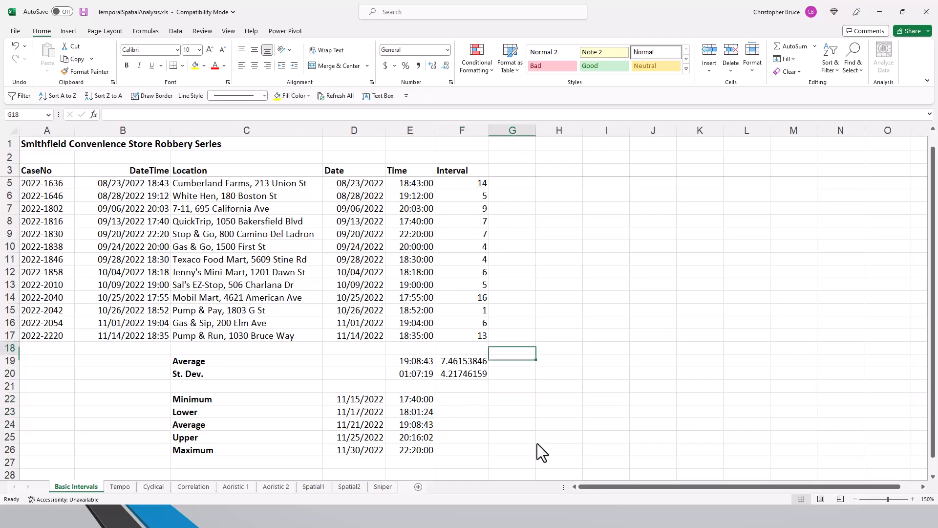
pyautogui.press('Up')
pyautogui.press('Up')
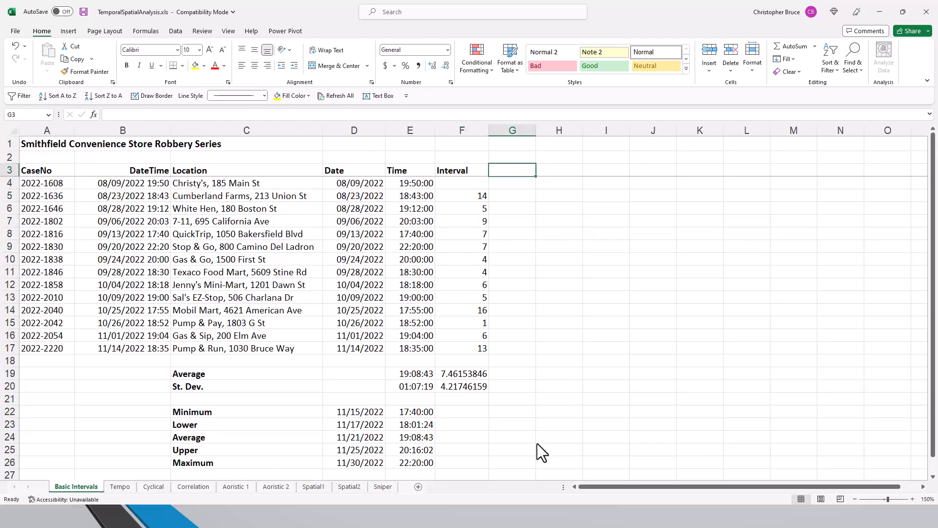
pyautogui.write('DOW')
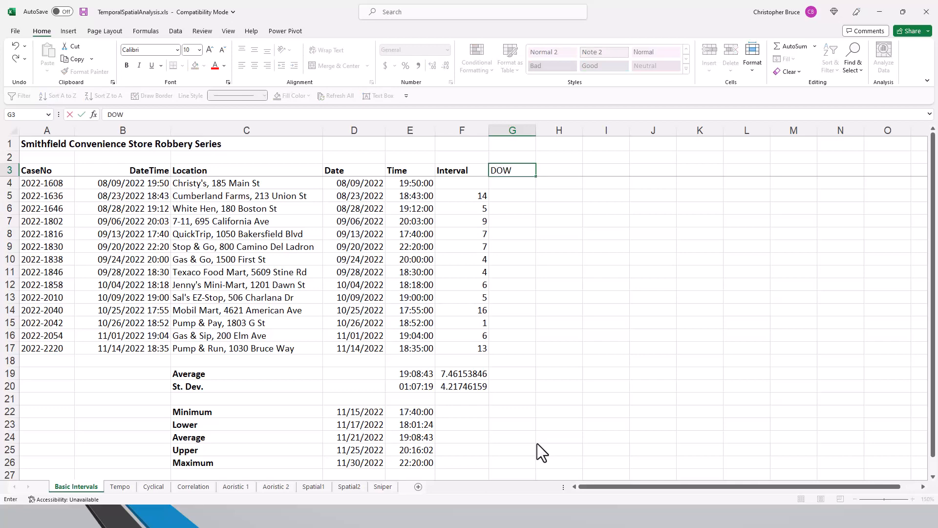
pyautogui.hotkey('ctrl', 'Return')
pyautogui.hotkey('ctrl', 'b')
# - Enter the formula =TEXT(D4,"DDD") in G4 to return the abbreviated weekday of the first robbery date
pyautogui.press('Down')
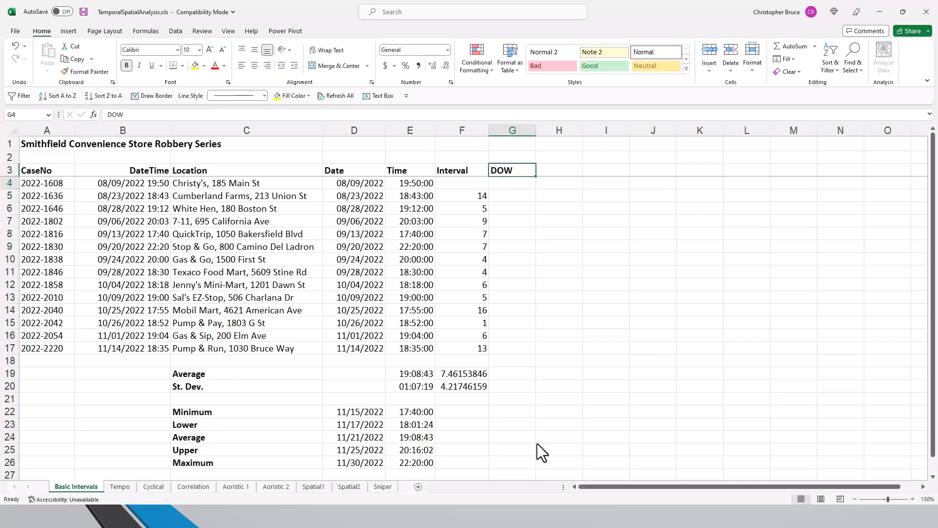
pyautogui.write('=tex')
pyautogui.write('txt')
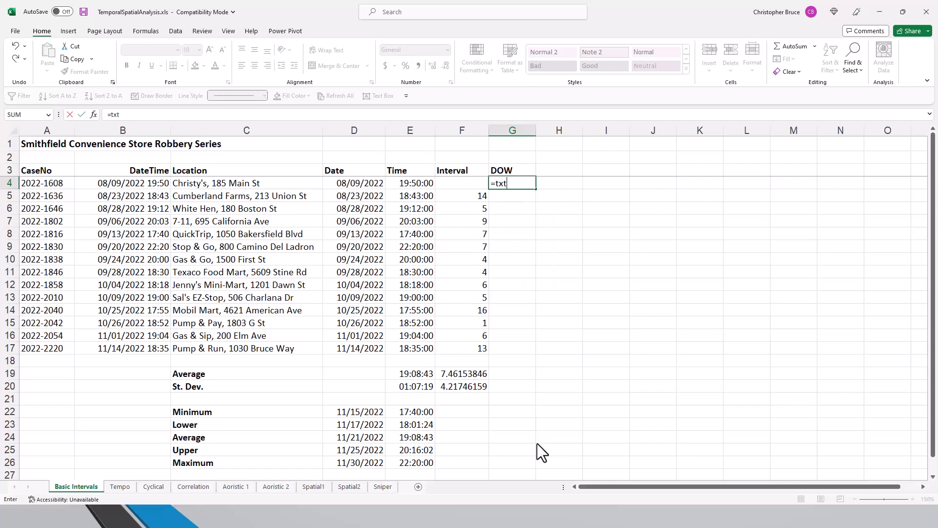
pyautogui.press('BackSpace')
pyautogui.press('BackSpace')
pyautogui.write('ext(')
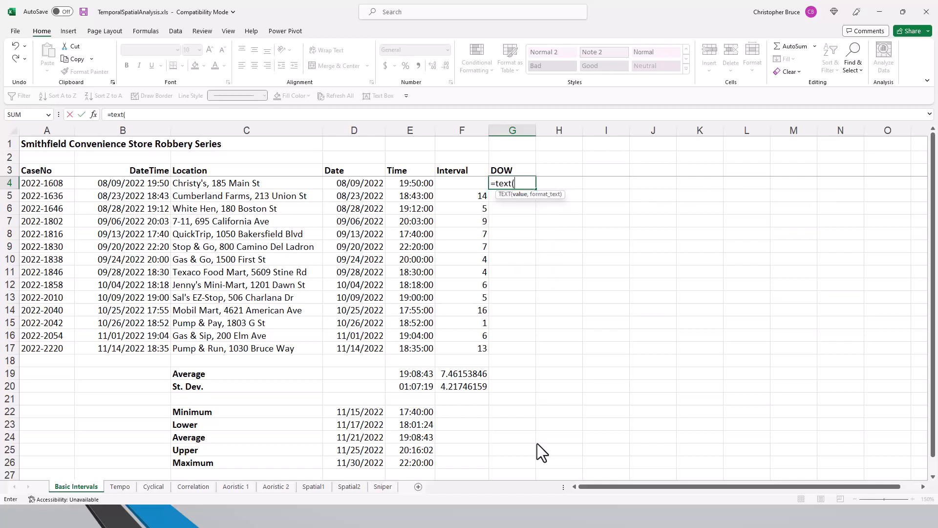
pyautogui.write('d4)')
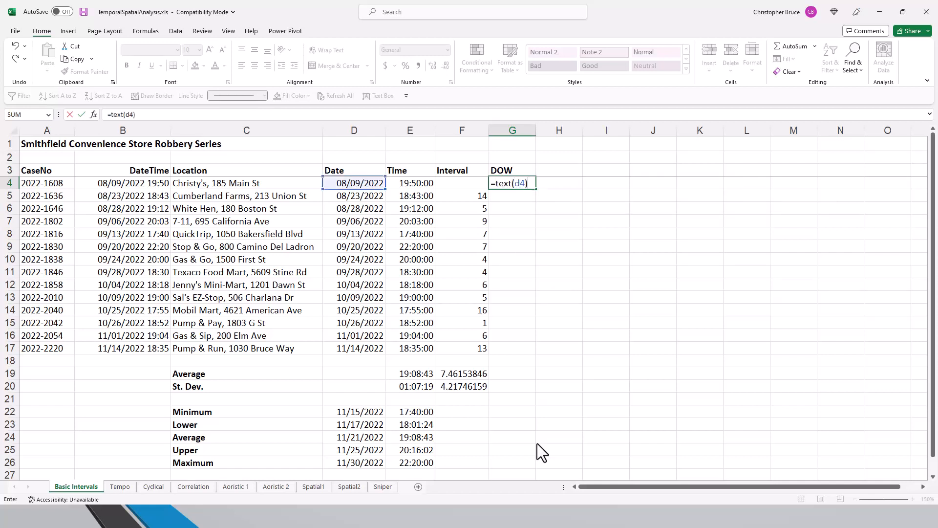
pyautogui.press('Return')
pyautogui.press('Return')
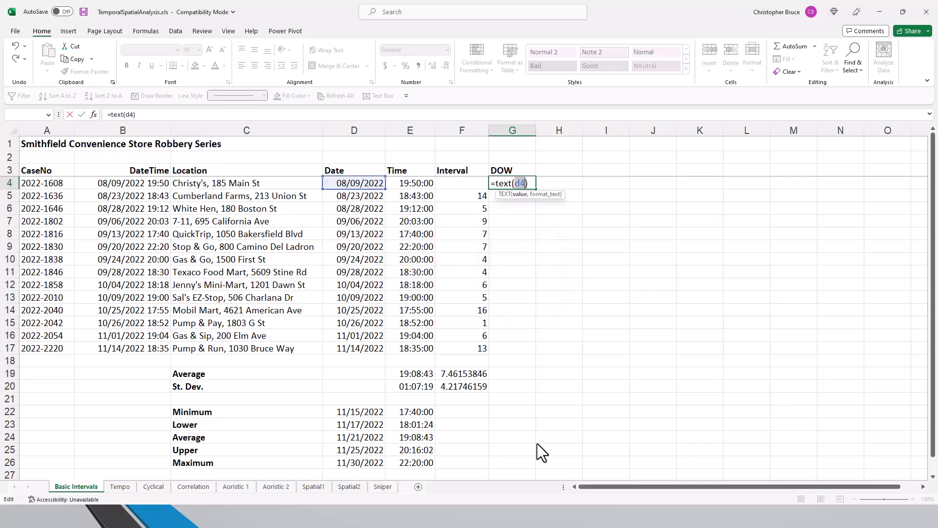
pyautogui.write(',"DDD"')
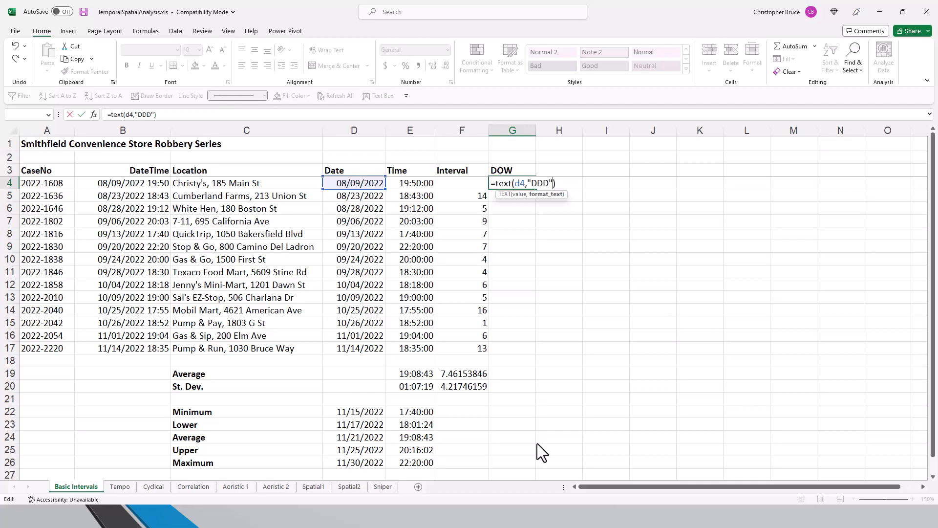
pyautogui.press('Return')
# - Fill the weekday formula from G4 down to G26 and clear the results in G18:G21, where there are no dates
pyautogui.click(522, 186)
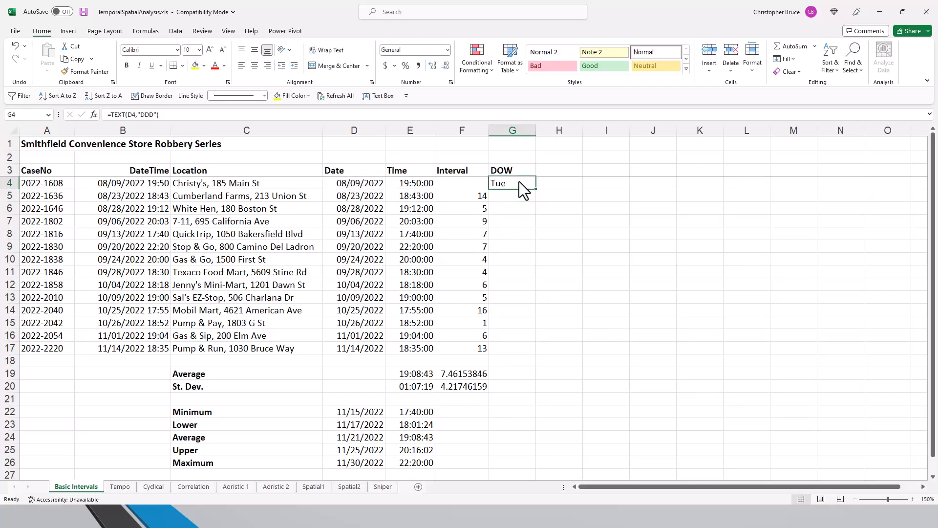
pyautogui.moveTo(535, 186); pyautogui.dragTo(509, 467)
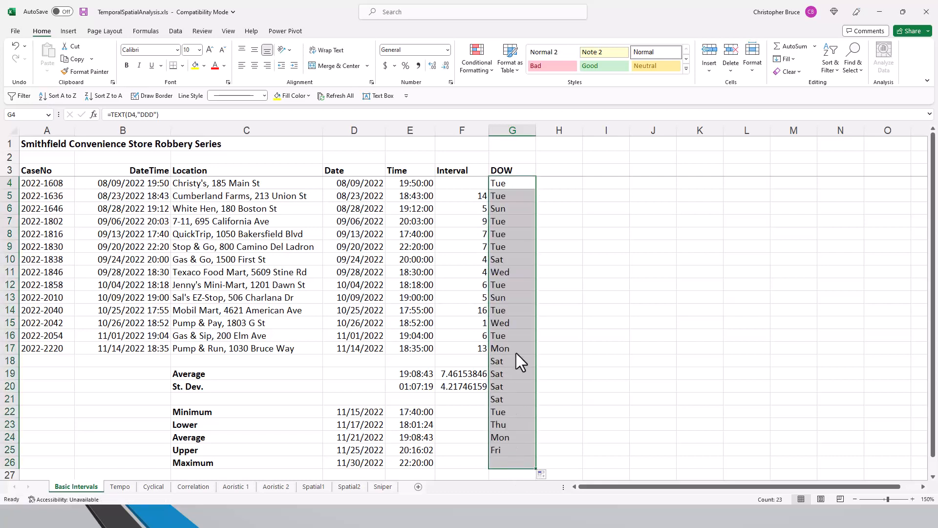
pyautogui.moveTo(511, 362); pyautogui.dragTo(509, 406)
pyautogui.click(509, 399)
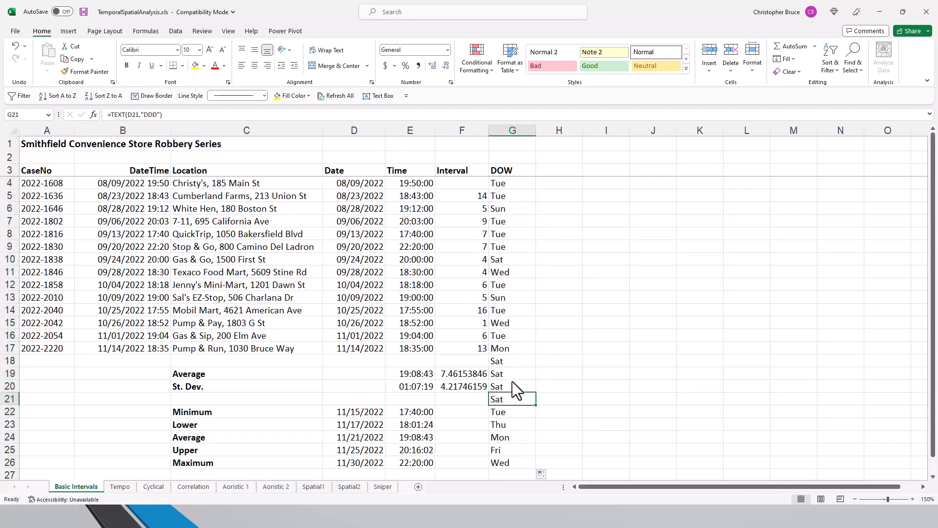
pyautogui.moveTo(509, 365); pyautogui.dragTo(509, 396)
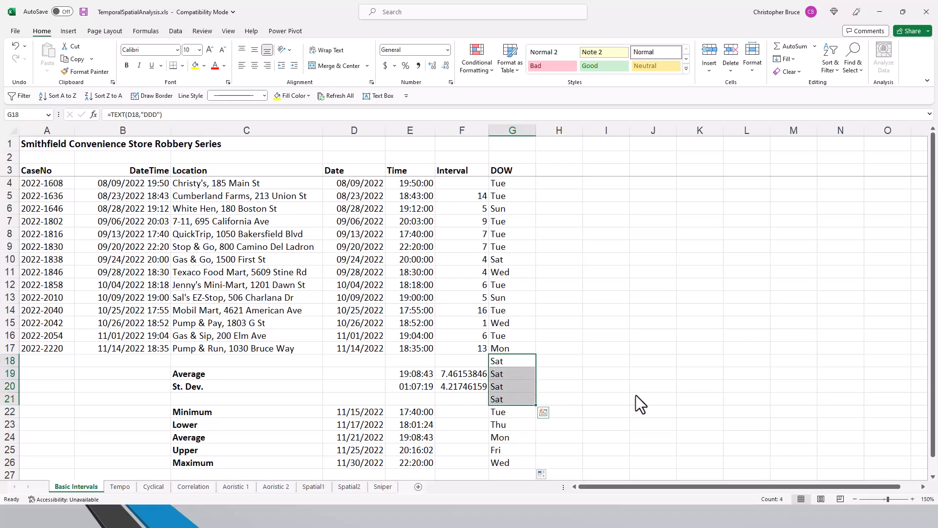
pyautogui.press('Delete')
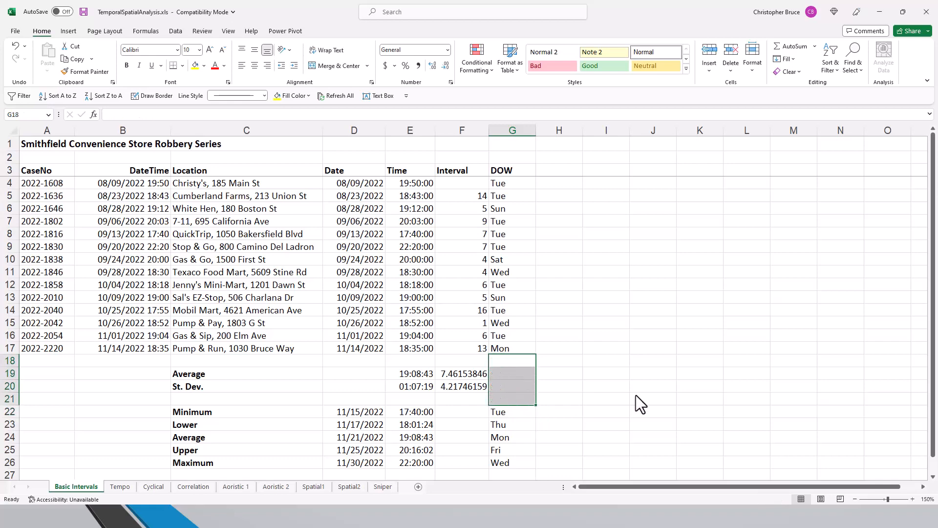
# - Examine the weekdays in the DOW column, from the individual robberies down to the forecast rows
pyautogui.click(533, 220)
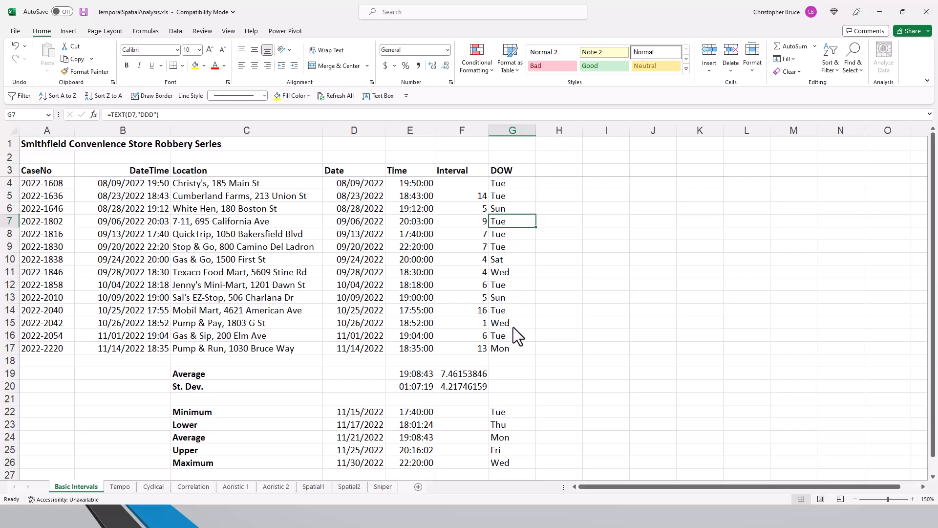
pyautogui.click(509, 245)
pyautogui.press('Down')
pyautogui.press('Down')
pyautogui.press('Down')
pyautogui.press('Down')
pyautogui.press('Down')
pyautogui.press('Down')
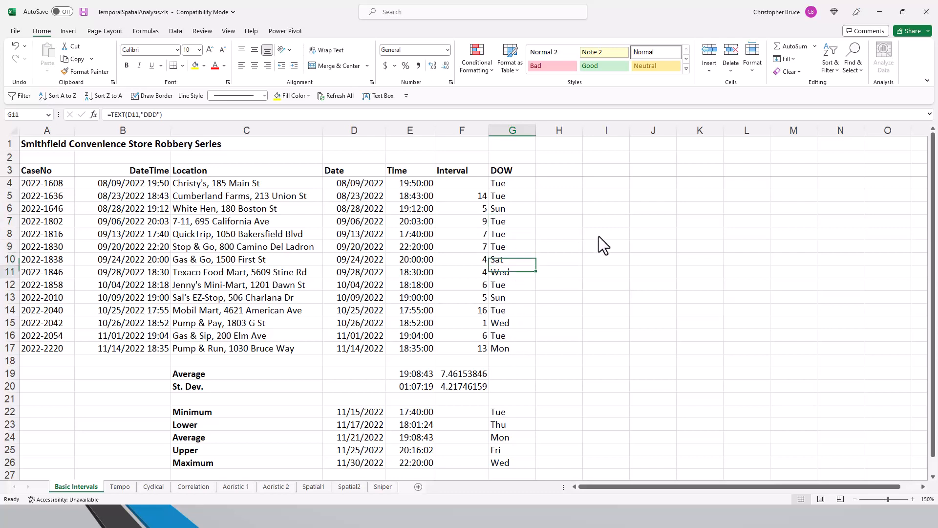
pyautogui.press('Up')
pyautogui.press('Up')
pyautogui.press('Up')
pyautogui.press('Up')
pyautogui.press('Up')
pyautogui.press('Up')
pyautogui.press('Up')
pyautogui.press('Up')
pyautogui.press('Up')
pyautogui.press('Up')
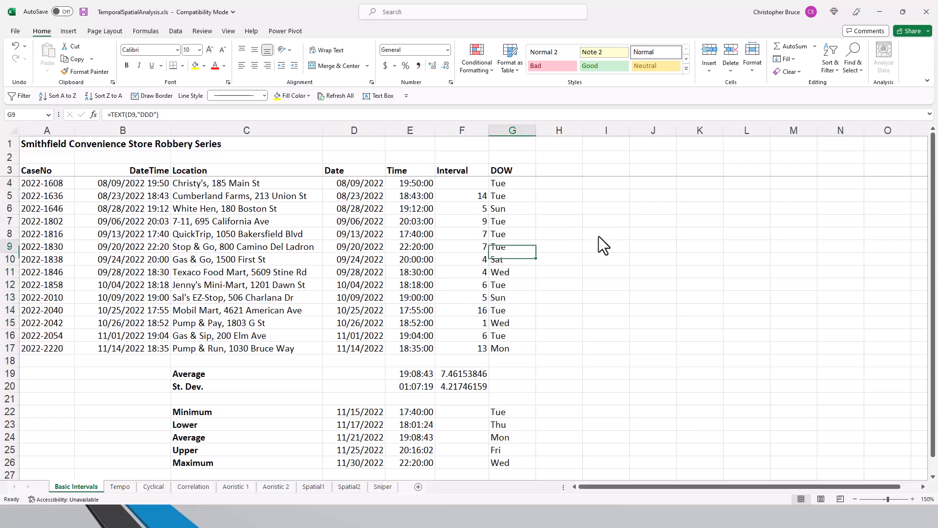
pyautogui.press('Down')
pyautogui.press('Down')
pyautogui.press('Down')
pyautogui.press('Down')
pyautogui.press('Down')
pyautogui.press('Down')
pyautogui.press('Down')
pyautogui.press('Down')
pyautogui.press('Down')
pyautogui.press('Down')
pyautogui.press('Down')
pyautogui.press('Down')
pyautogui.press('Down')
pyautogui.press('Down')
pyautogui.press('Down')
pyautogui.press('Down')
pyautogui.press('Down')
pyautogui.press('Down')
pyautogui.press('Down')
pyautogui.press('Down')
pyautogui.press('Down')
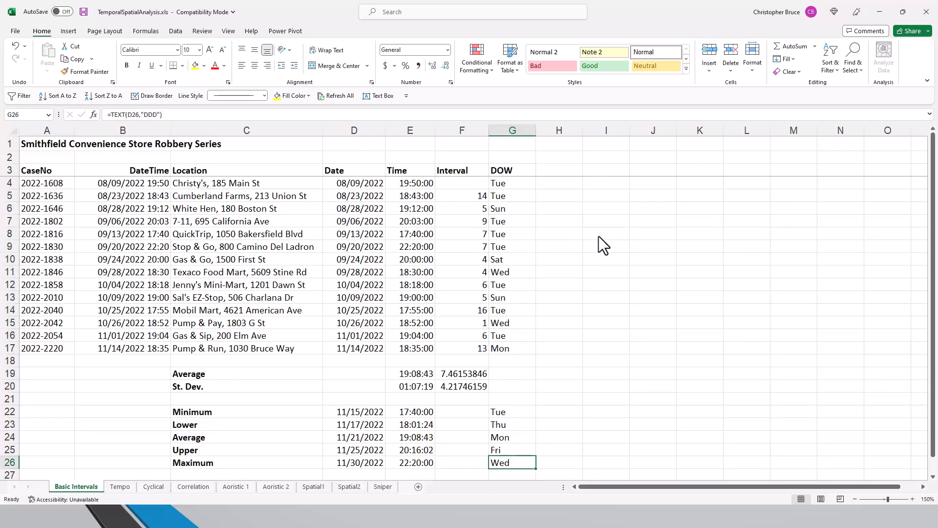
# - Review the forecast times in the Minimum to Maximum rows against their dates and weekdays
pyautogui.press('Up')
pyautogui.press('Up')
pyautogui.press('Up')
pyautogui.press('Left')
pyautogui.press('Left')
pyautogui.press('Down')
pyautogui.press('Down')
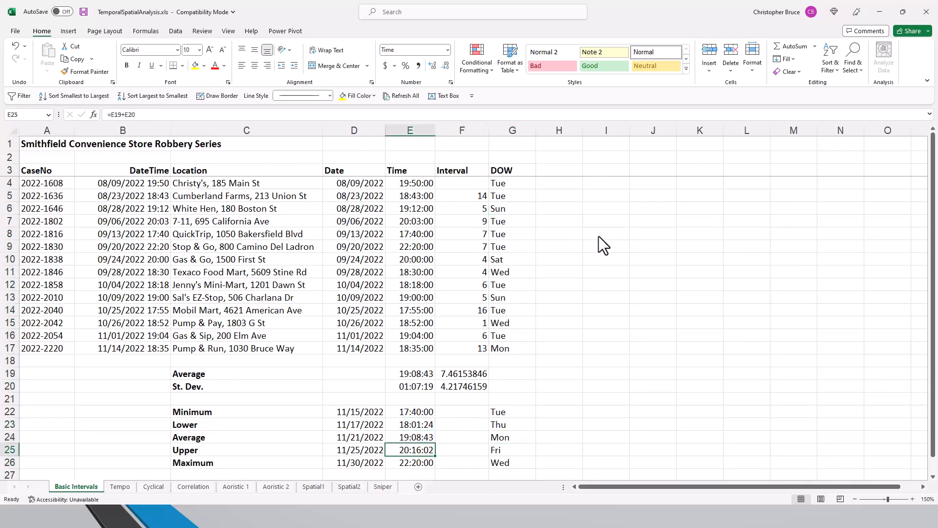
pyautogui.press('Up')
pyautogui.press('Up')
pyautogui.press('Down')
pyautogui.press('Down')
pyautogui.press('Down')
pyautogui.press('Right')
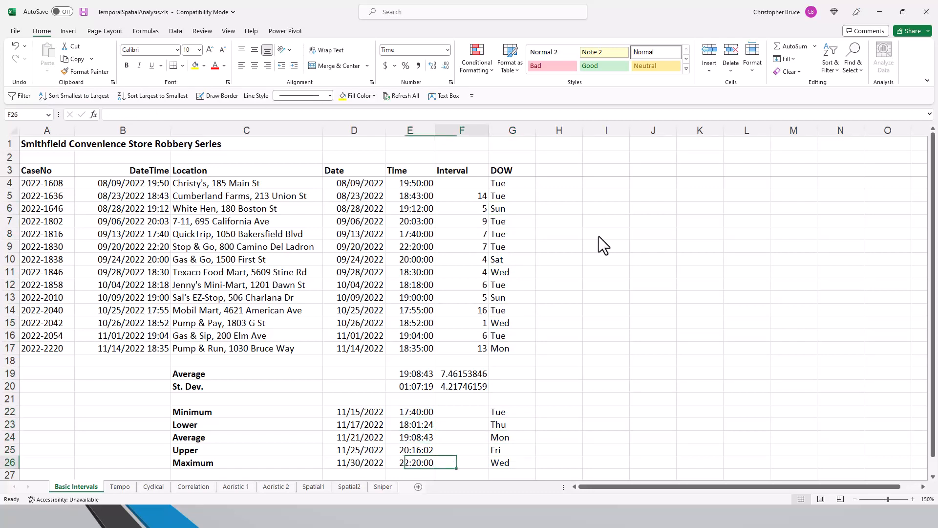
pyautogui.press('Right')
pyautogui.press('Left')
pyautogui.press('Left')
pyautogui.press('Up')
pyautogui.press('Up')
pyautogui.press('Up')
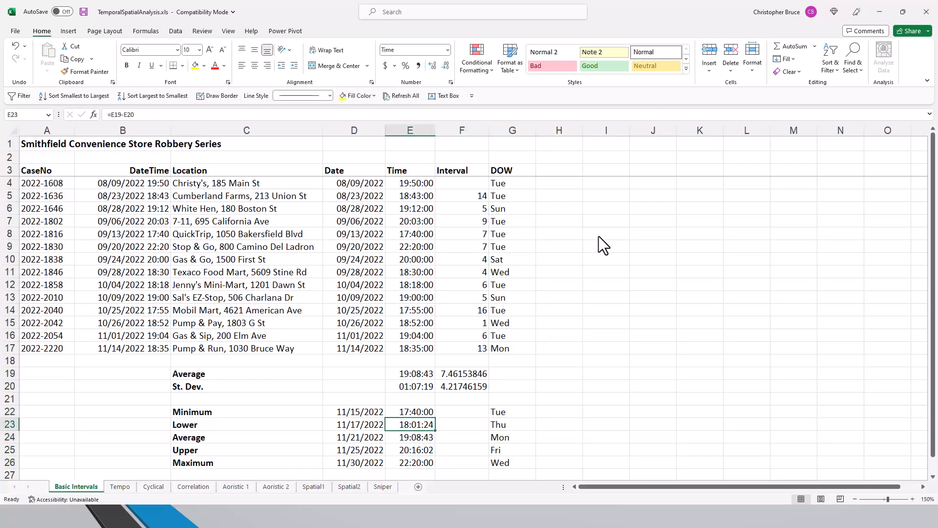
pyautogui.press('Down')
pyautogui.press('Down')
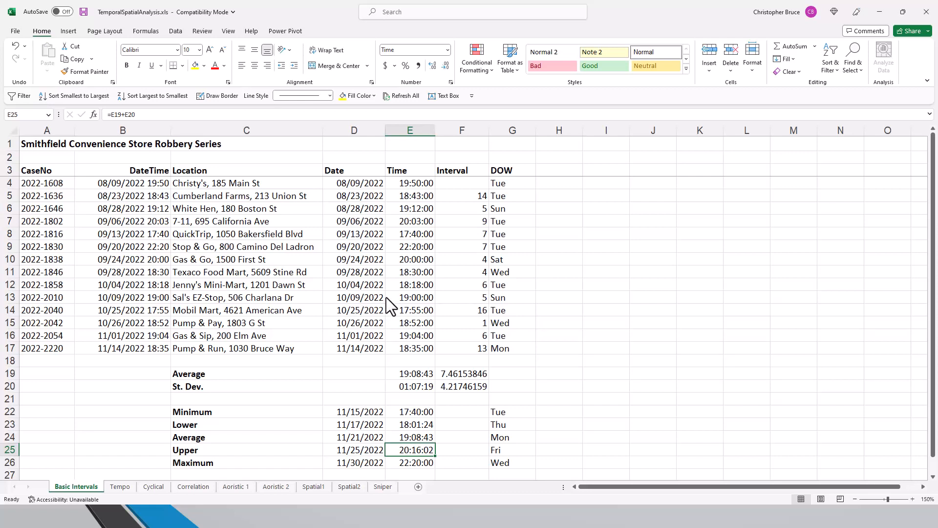
pyautogui.click(344, 387)
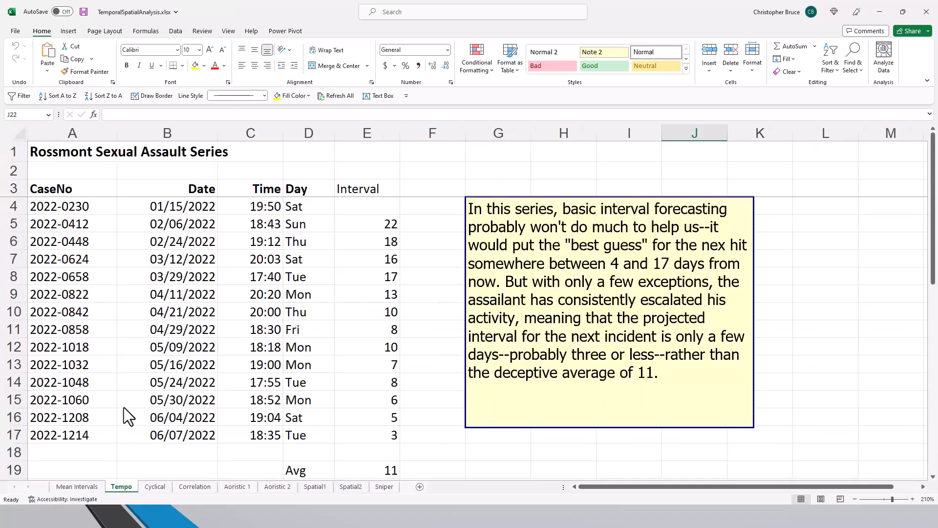
# - Look through the Mean Intervals, Cyclical, Correlation and Aoristic 1 sheets of the TemporalSpatialAnalysis.xlsx workbook
pyautogui.click(96, 485)
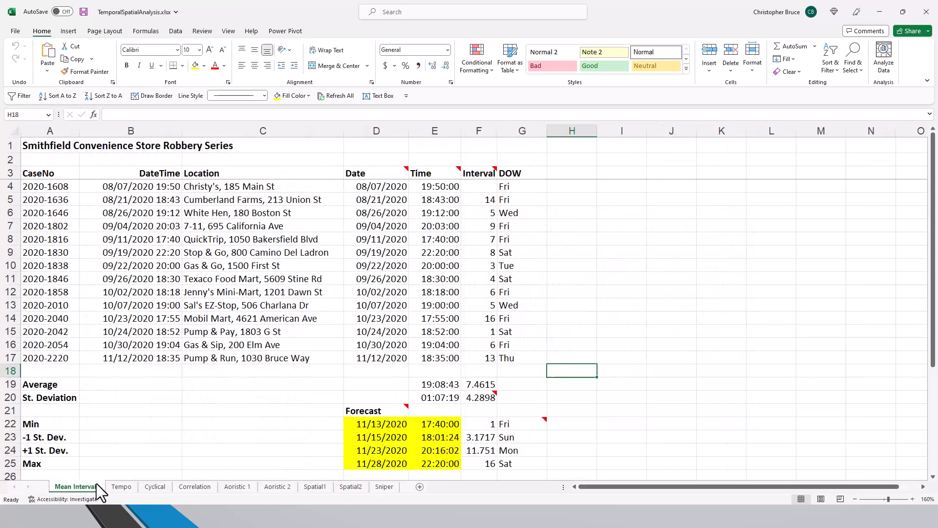
pyautogui.click(153, 486)
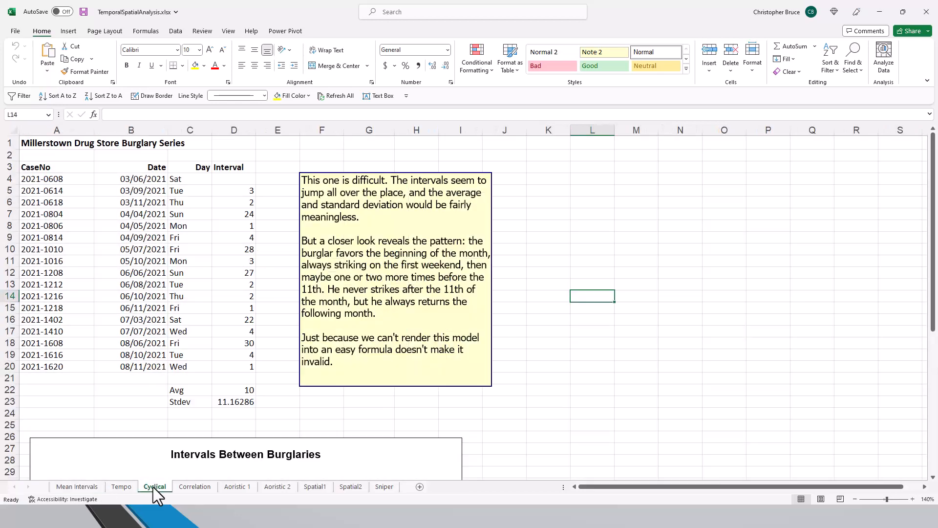
pyautogui.click(192, 488)
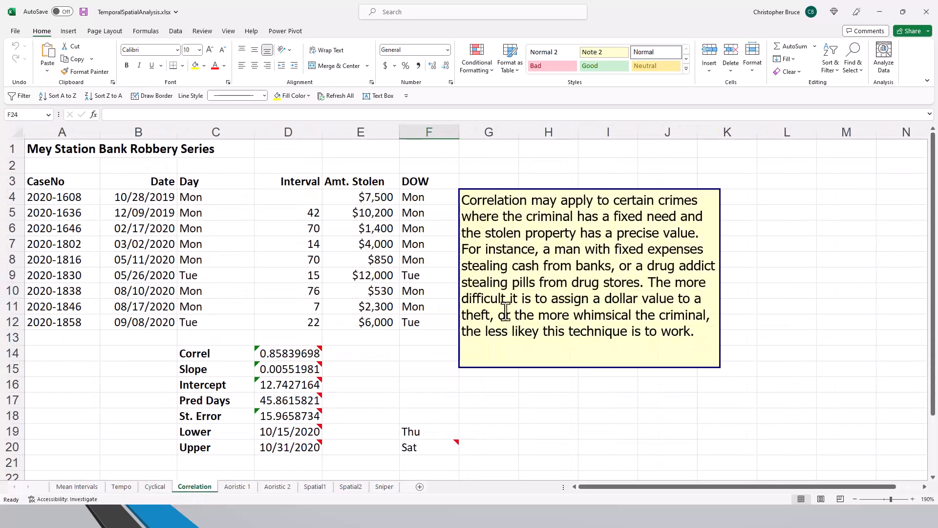
pyautogui.click(240, 487)
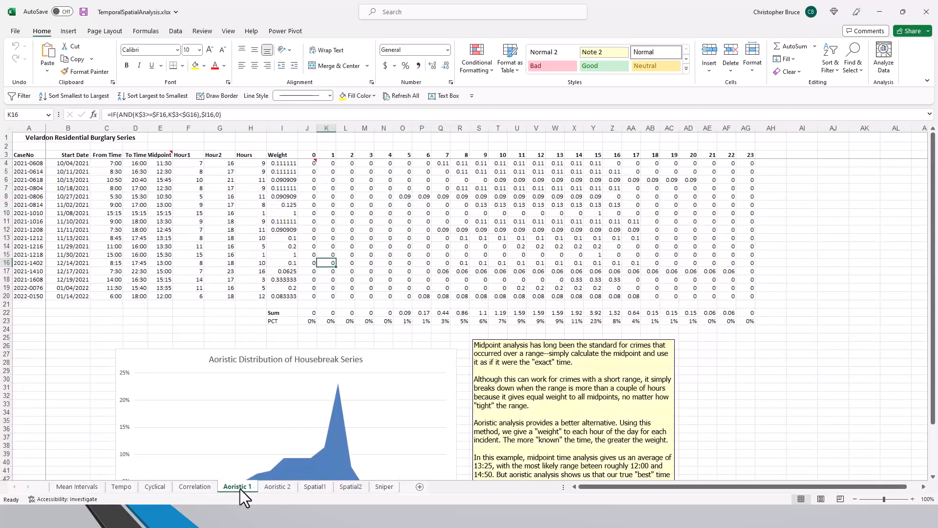
# - Look through the Aoristic 1, Aoristic 2, Spatial1, Spatial2 and Sniper sheets of the workbook
pyautogui.scroll(-2, 287, 449)
pyautogui.click(279, 484)
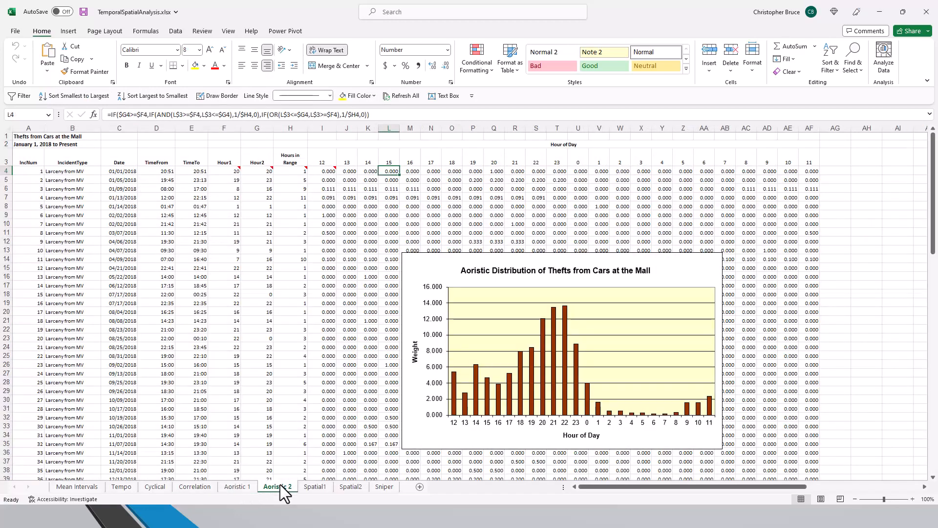
pyautogui.click(315, 488)
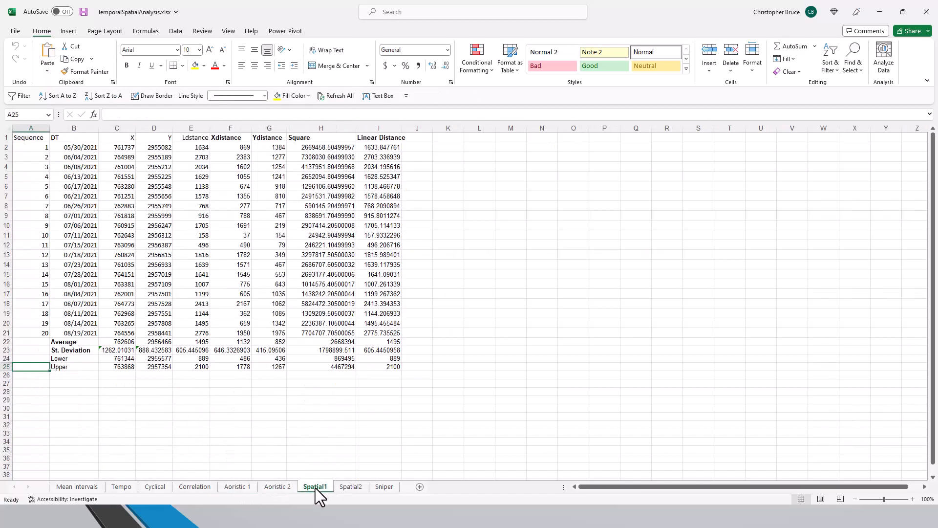
pyautogui.click(347, 486)
pyautogui.click(387, 486)
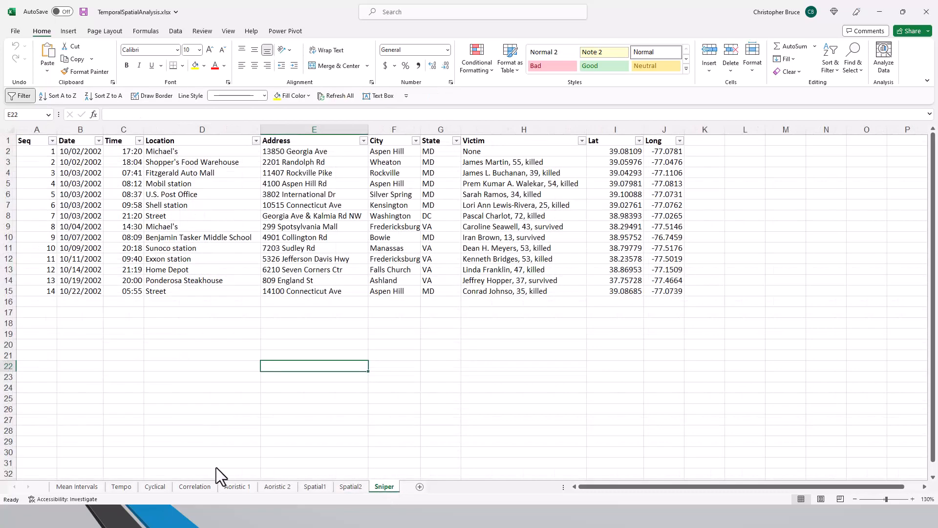
# - Review the Mean Intervals sheet's forecast rows and the note on basic interval forecasting below them
pyautogui.click(56, 486)
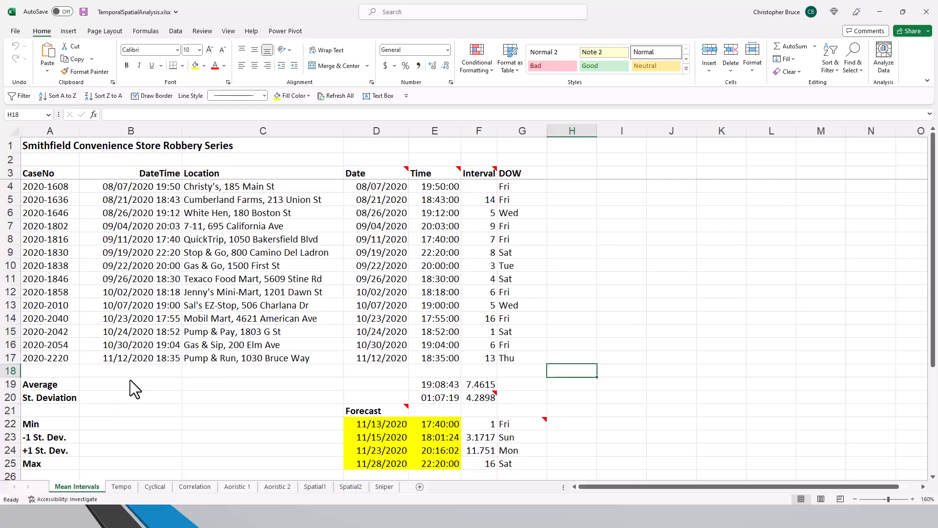
pyautogui.scroll(-5, 130, 380)
pyautogui.scroll(2, 131, 381)
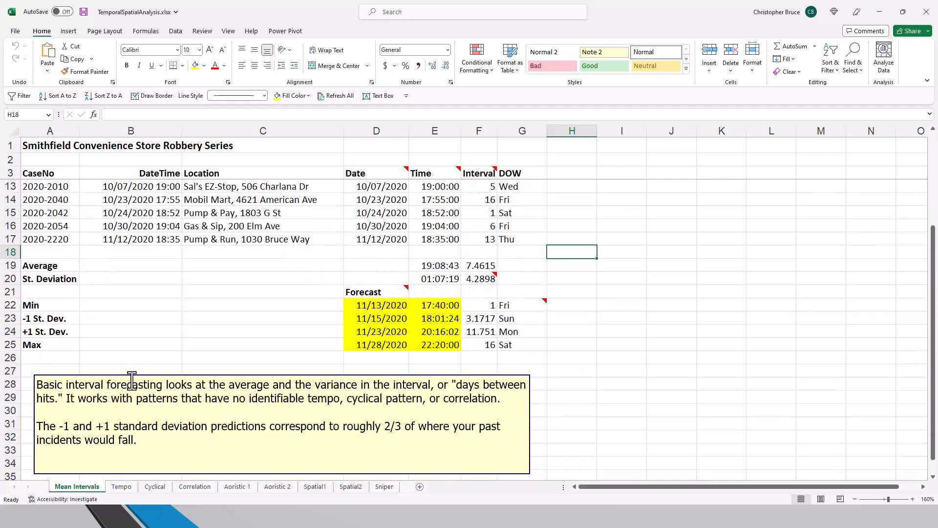
pyautogui.scroll(-2, 132, 379)
pyautogui.scroll(5, 131, 380)
pyautogui.scroll(-4, 131, 379)
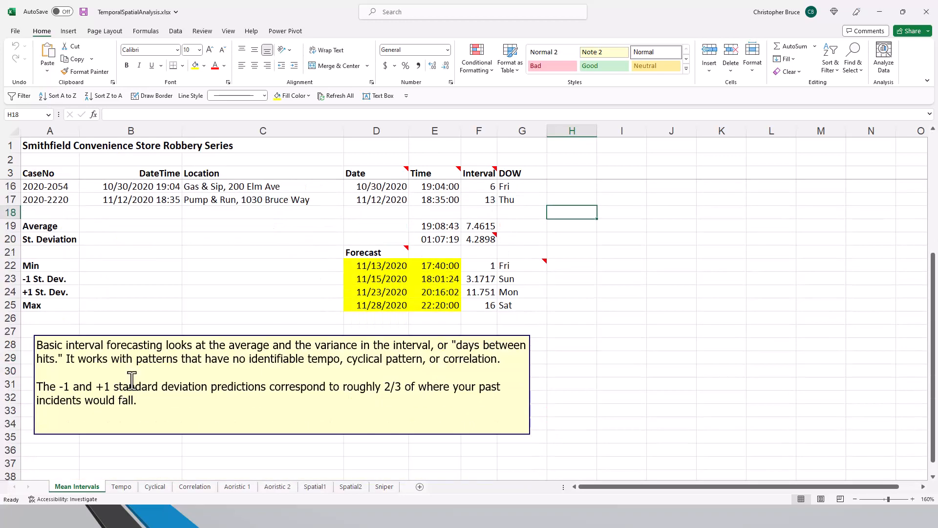
# - View the Tempo sheet and go back to Mean Intervals before switching to the slide show with the Session 3 assignment
pyautogui.click(125, 485)
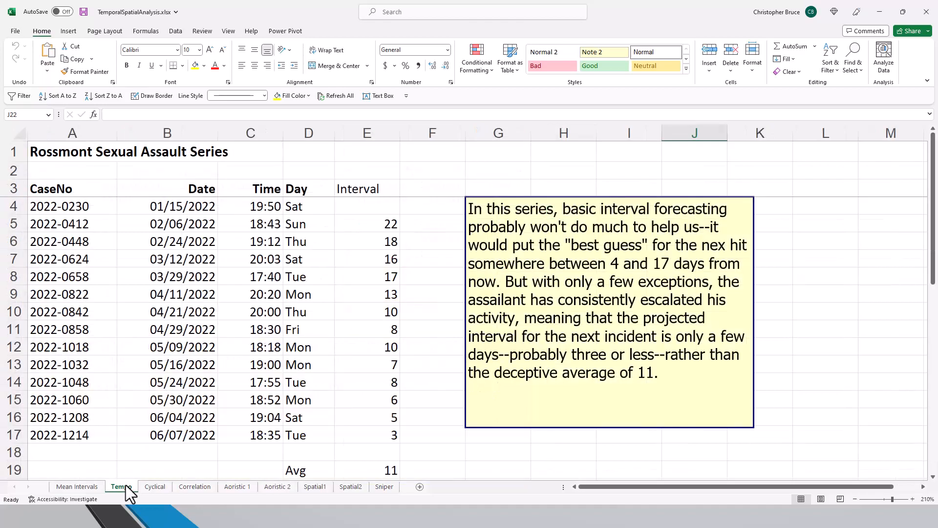
pyautogui.click(98, 486)
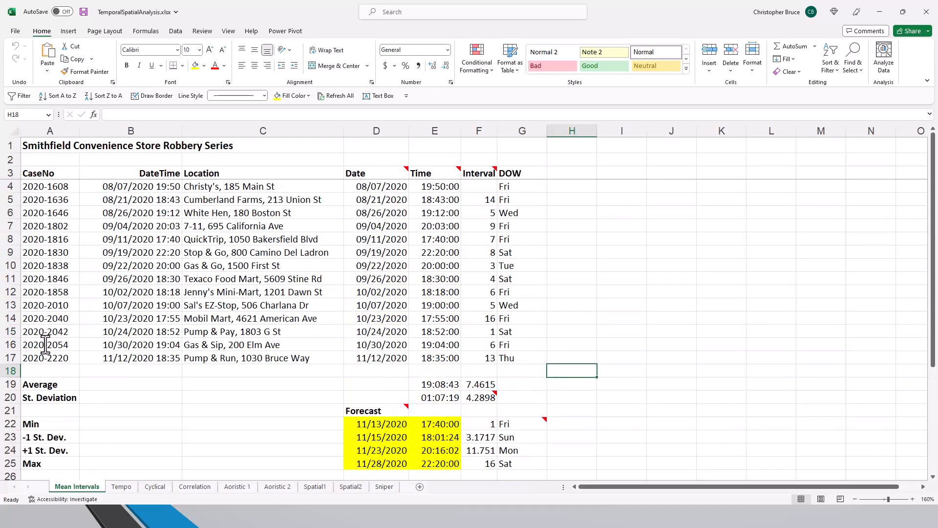
pyautogui.hotkey('alt', 'Tab')
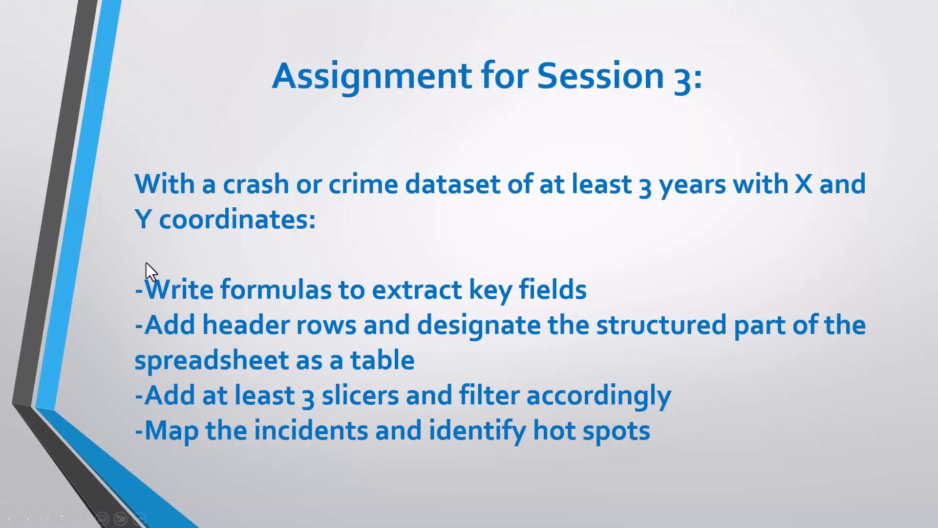